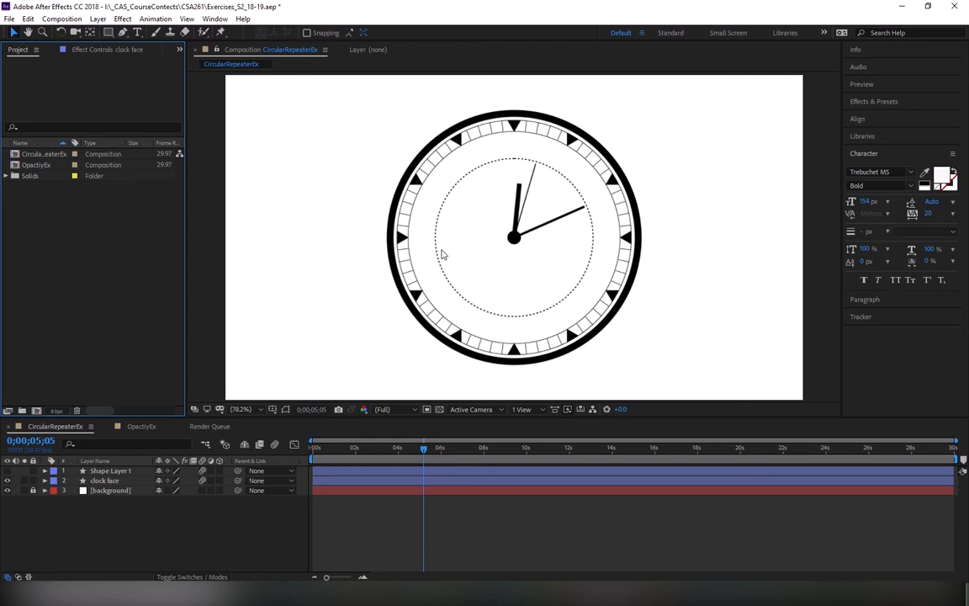
left_click(7, 481)
left_click(7, 481)
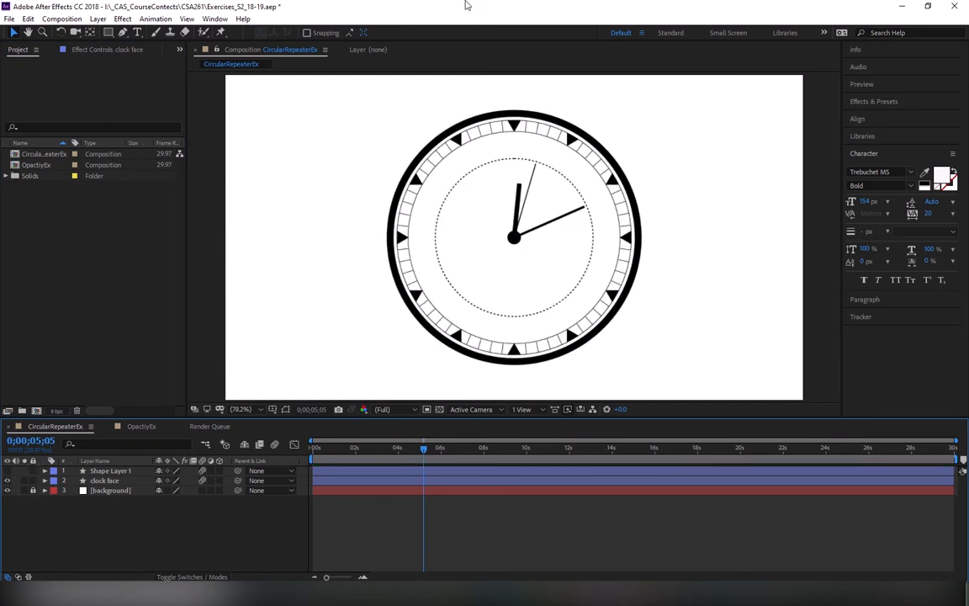
mouse_move(422, 4)
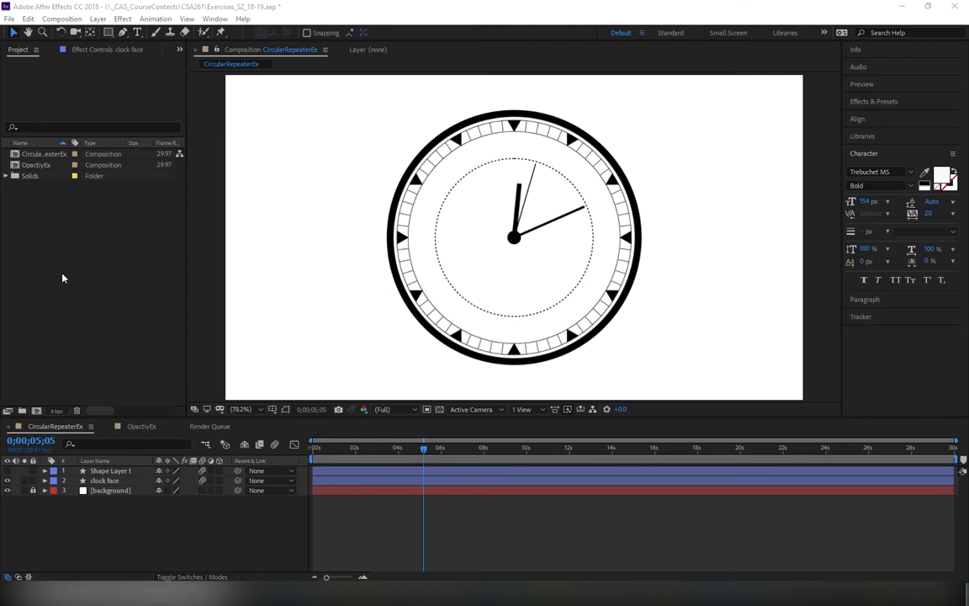
left_click(37, 410)
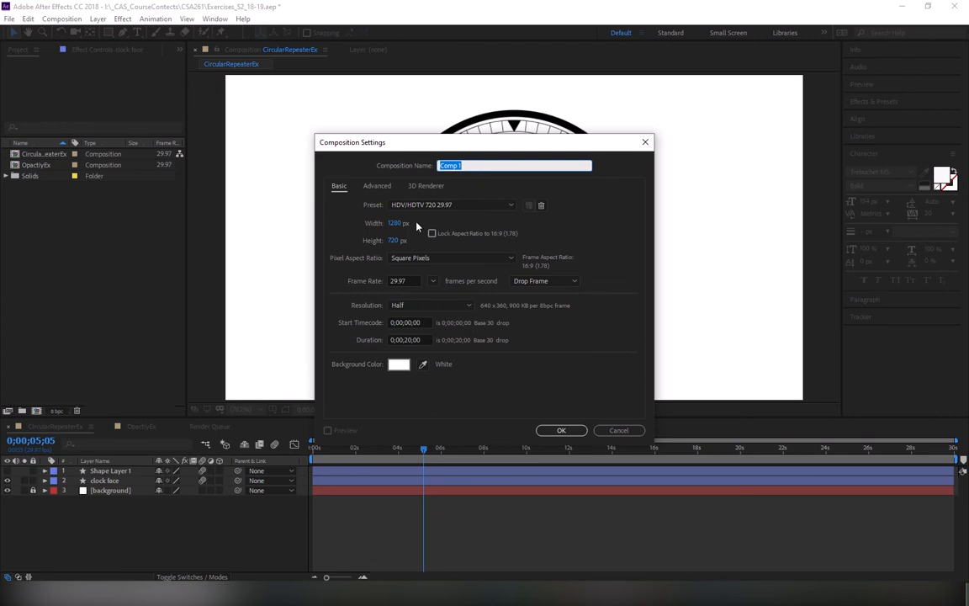
left_click_drag(487, 142, 522, 99)
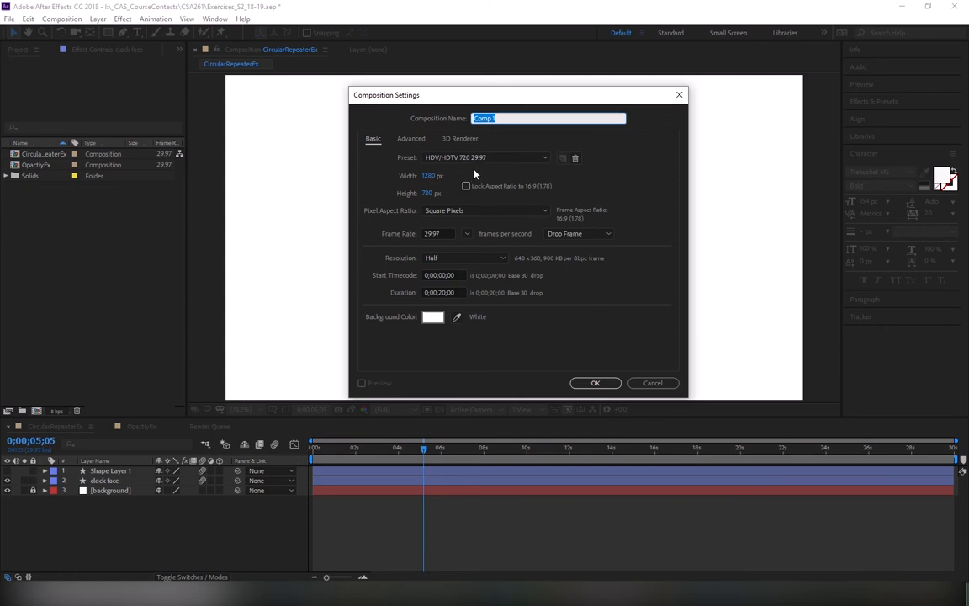
left_click(652, 383)
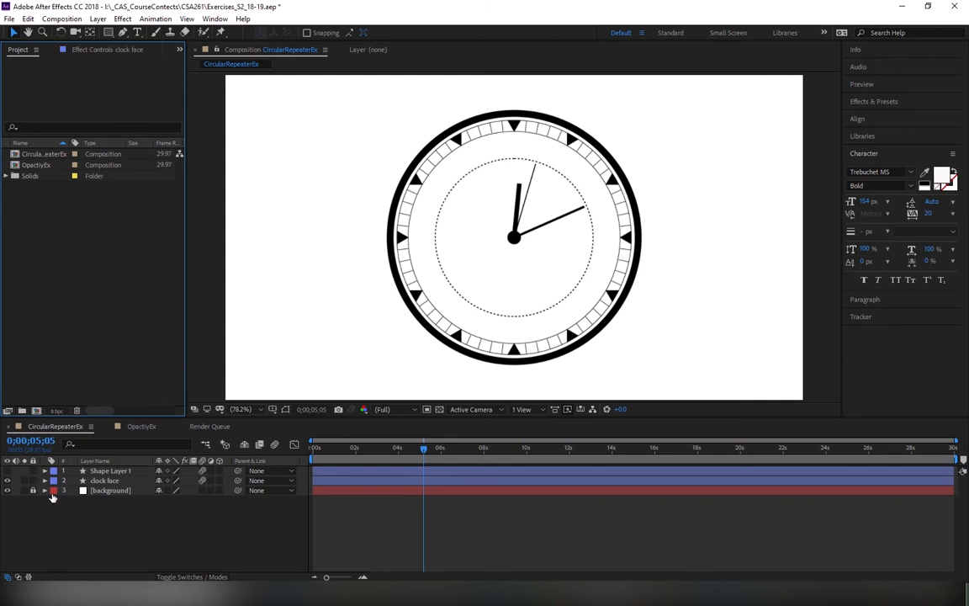
Lower the clock face layer's opacity to 23%
left_click(100, 481)
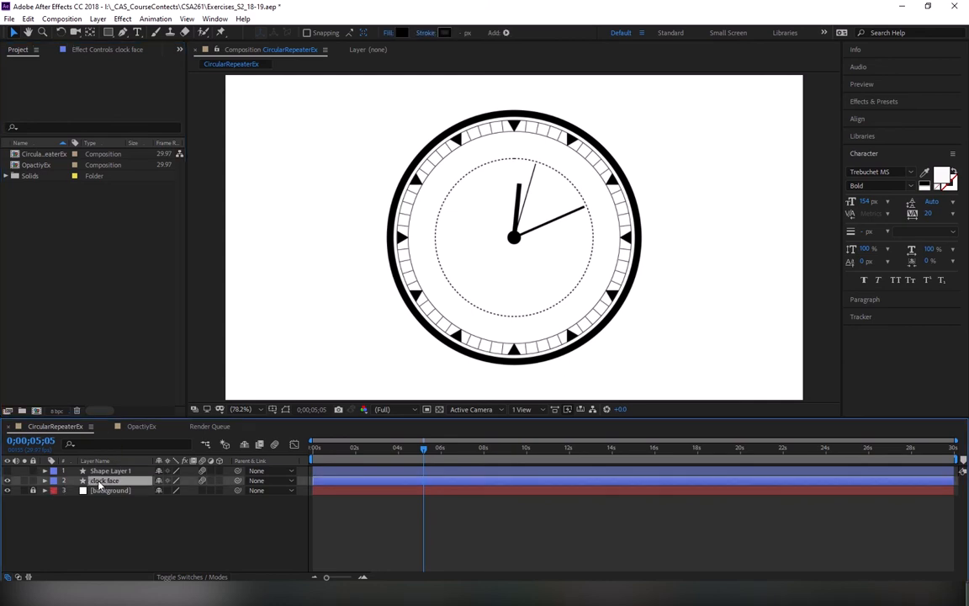
key("t")
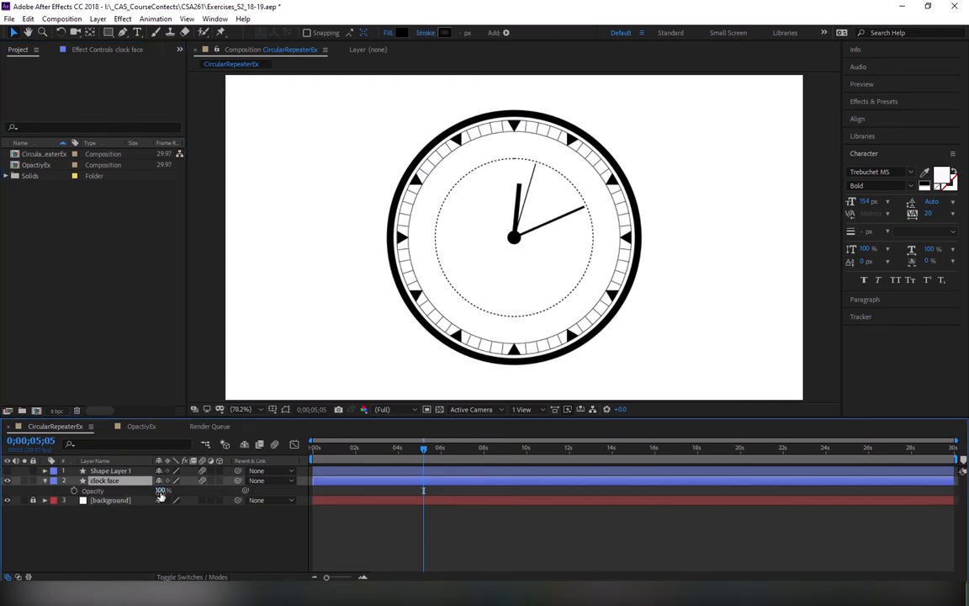
left_click_drag(145, 491, 115, 494)
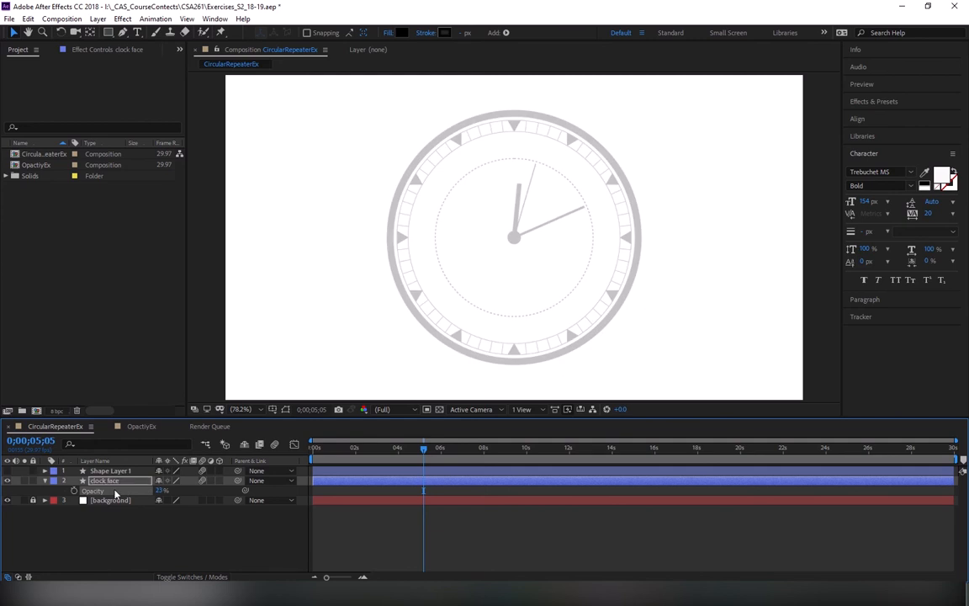
Lock the clock face layer and Shape Layer 1, and collapse the clock face layer's properties
left_click(32, 480)
left_click(33, 471)
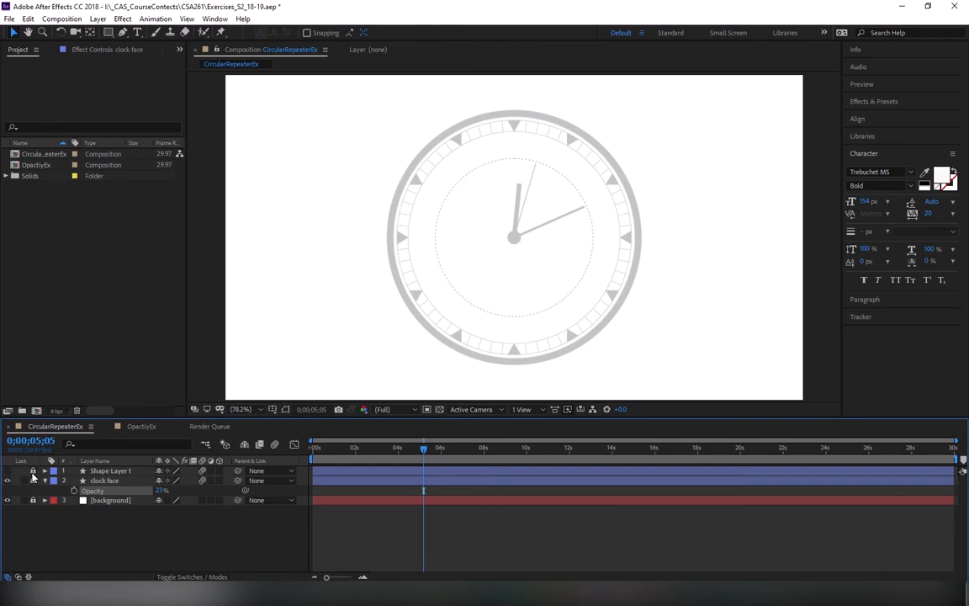
left_click(46, 480)
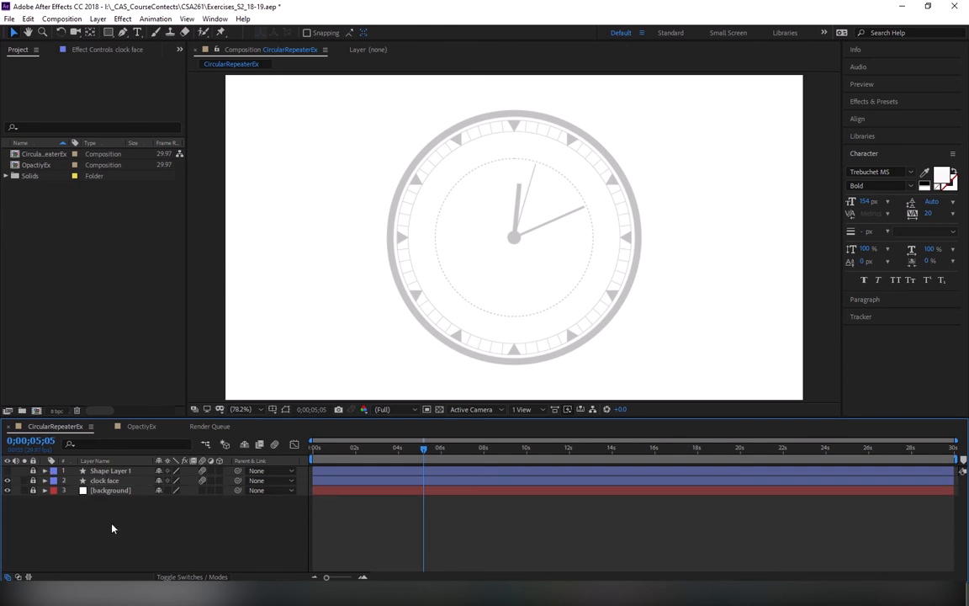
left_click_drag(33, 471, 34, 486)
left_click_drag(93, 510, 99, 473)
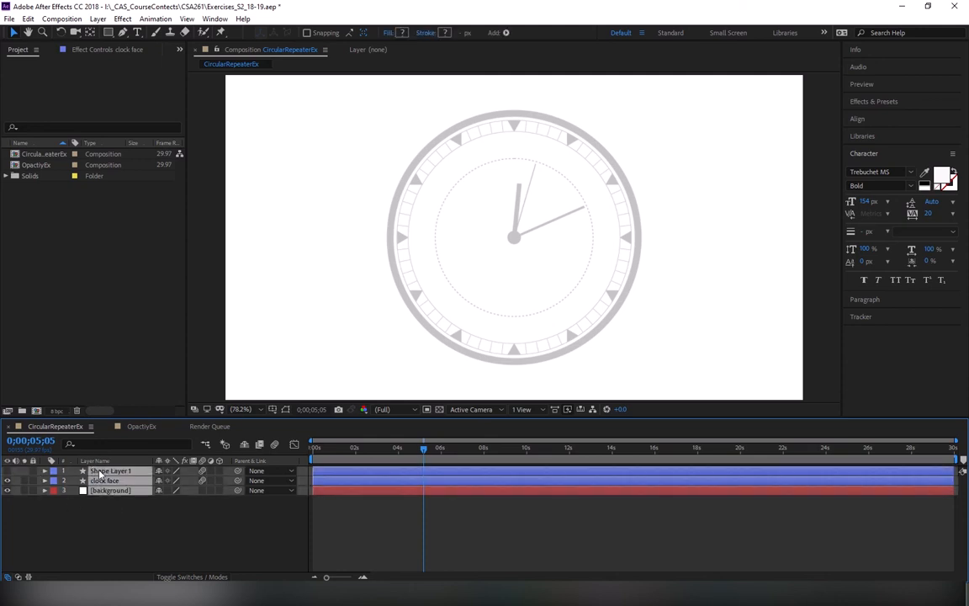
right_click(99, 473)
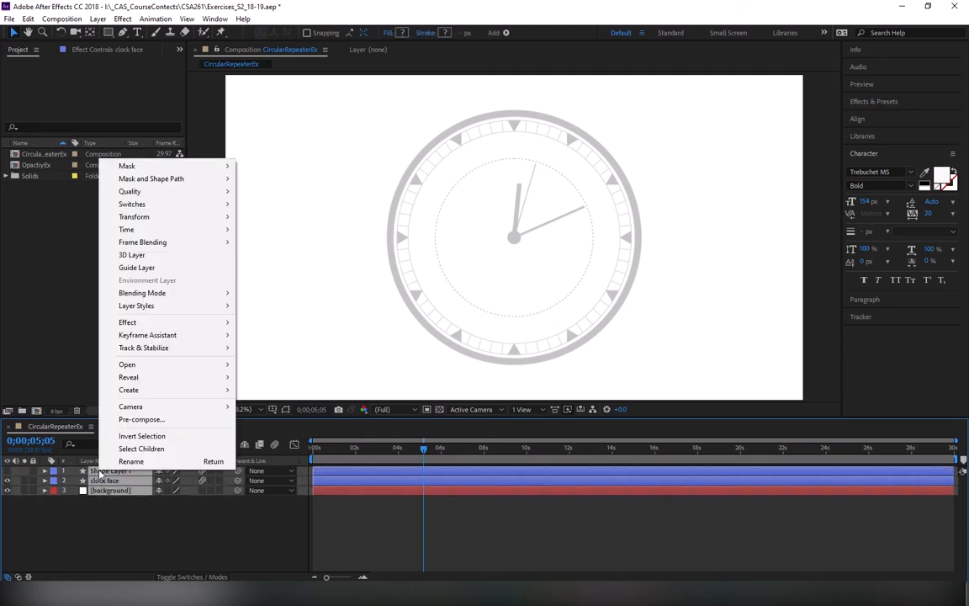
left_click(136, 419)
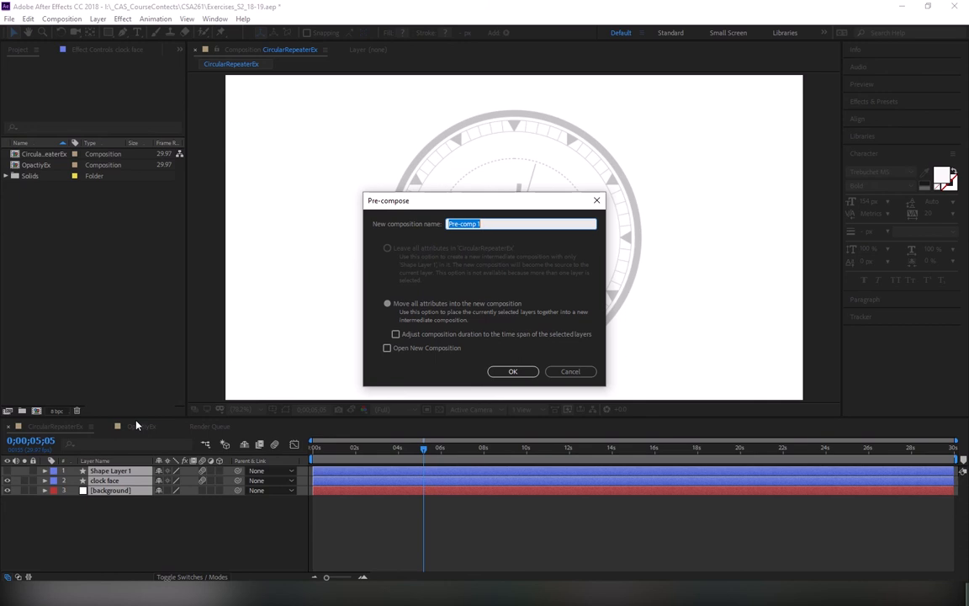
left_click(568, 372)
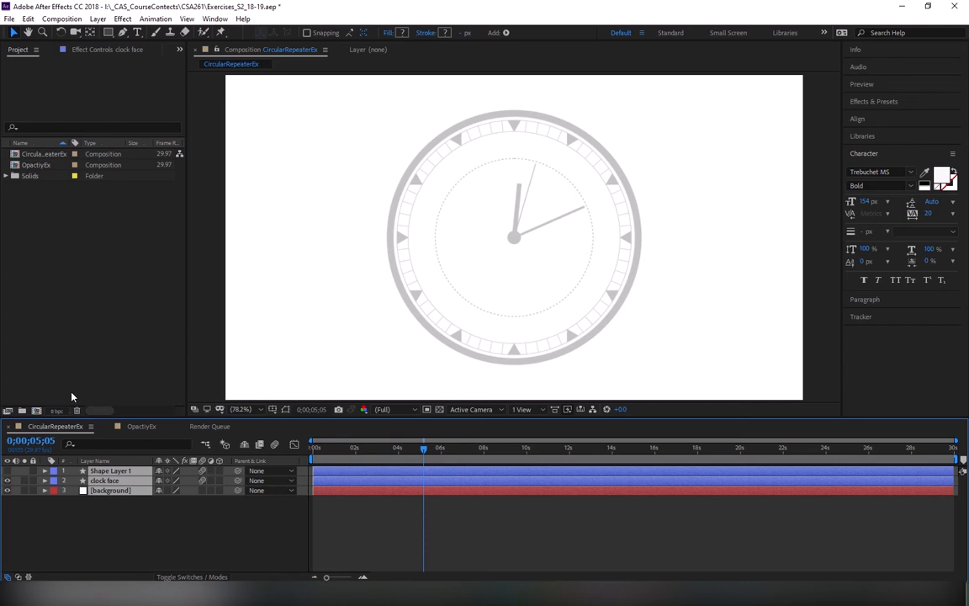
Create a new composition named ClockExercise
left_click(36, 411)
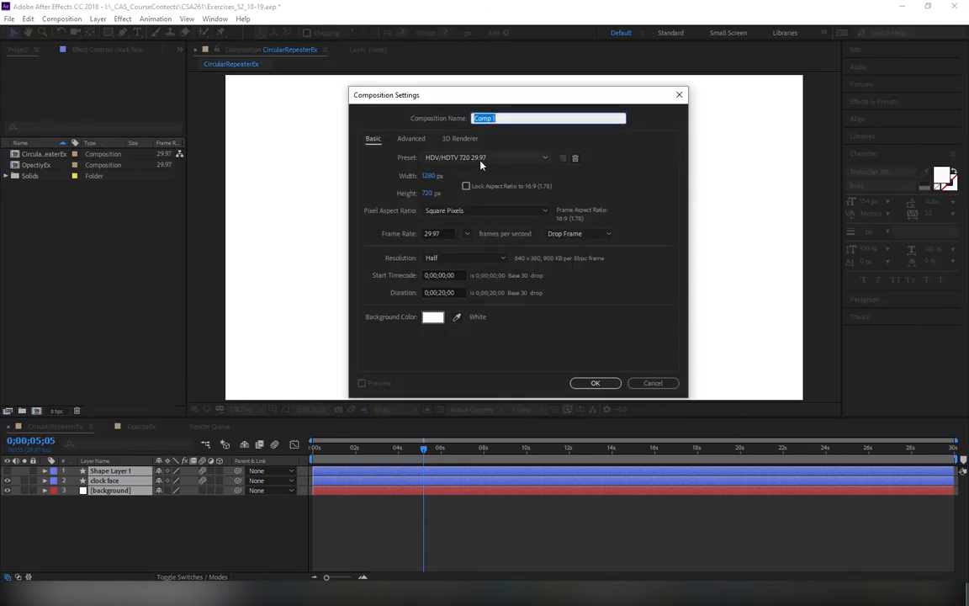
type("CLo")
key("BackSpace")
key("BackSpace")
type("lockExercise")
left_click(610, 384)
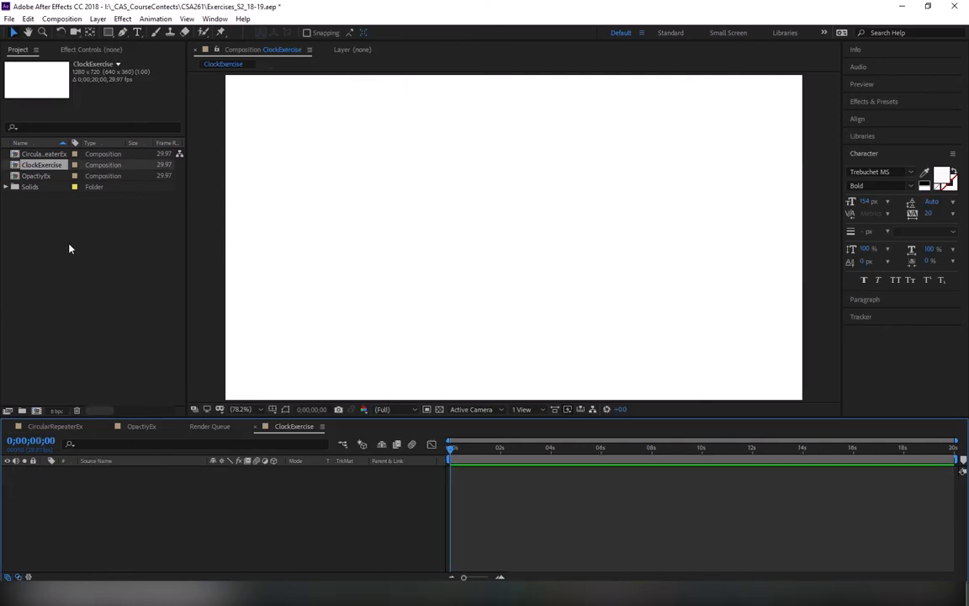
Place the CircularRepeaterEx composition as a layer in ClockExercise and lock it as a tracing reference
left_click(16, 154)
left_click_drag(15, 154, 76, 476)
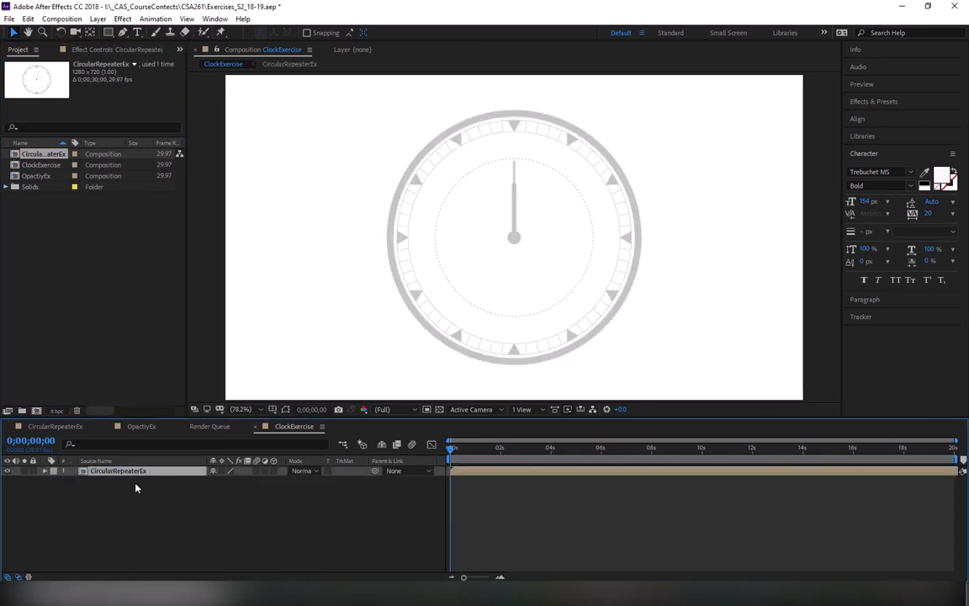
left_click(32, 471)
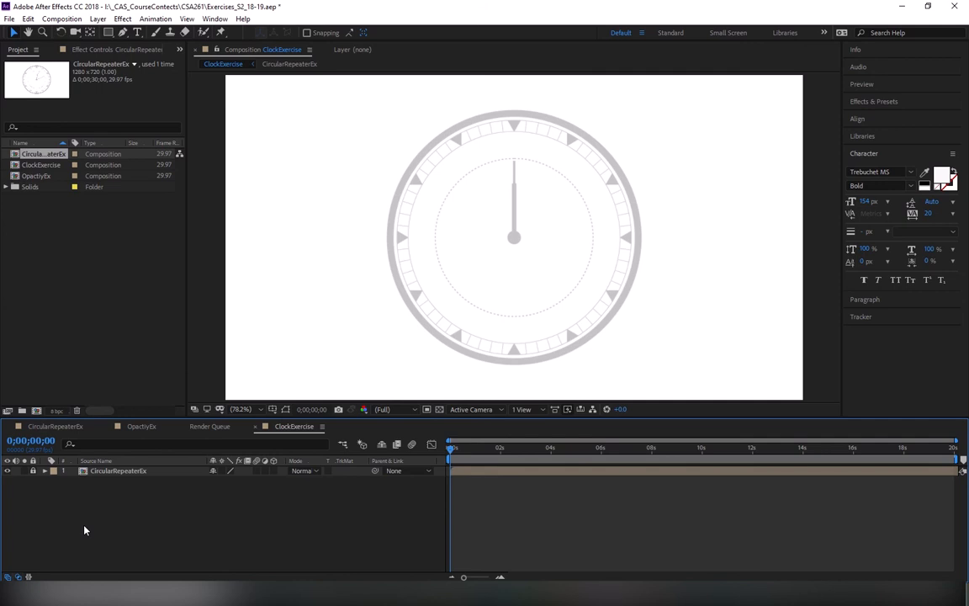
Add a new shape layer with an ellipse that fills the whole ClockExercise frame
mouse_move(2, 5)
left_click(108, 34)
left_click(127, 59)
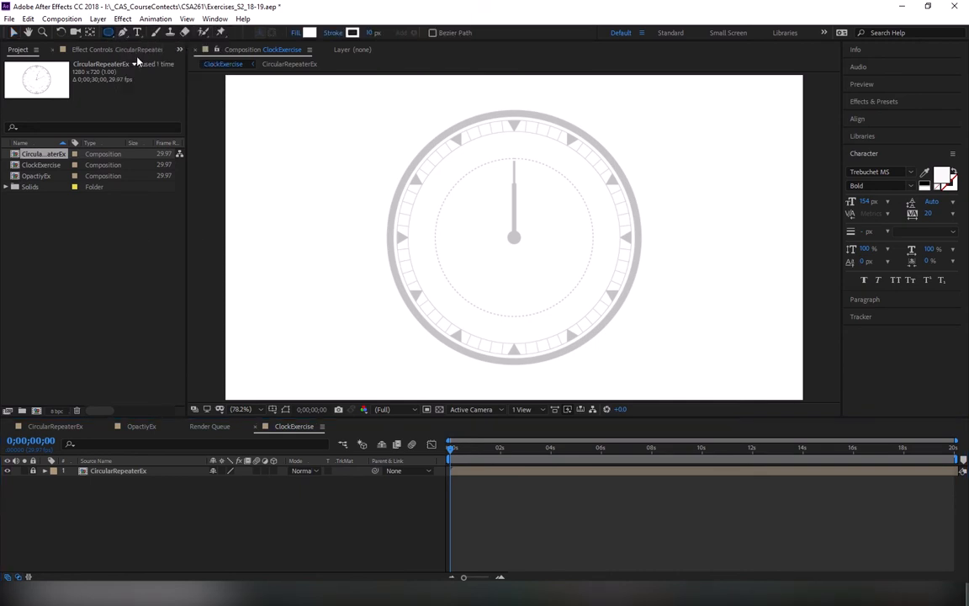
double_click(109, 33)
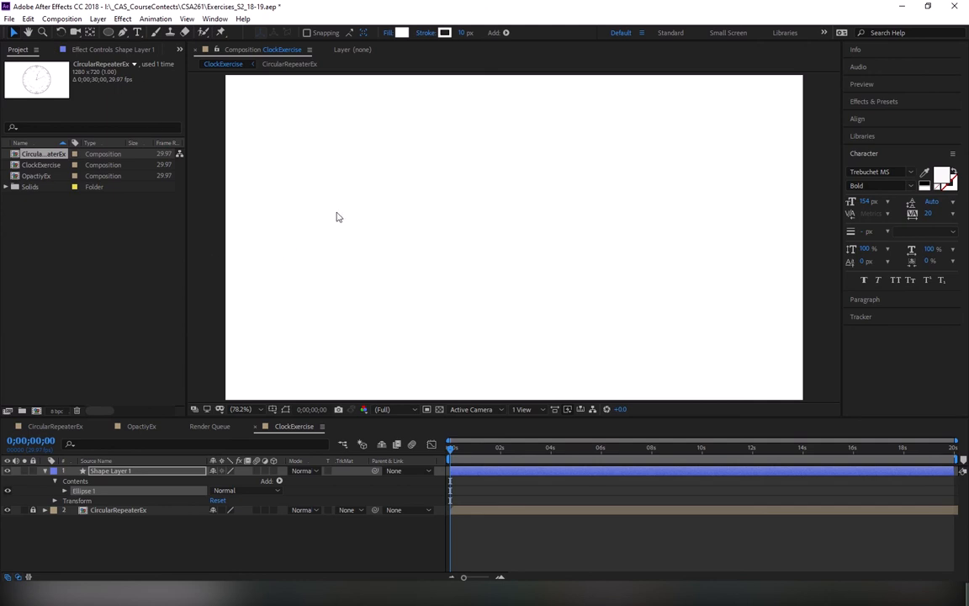
Give the ellipse a solid black fill (000000) and set its stroke to none
left_click(401, 32)
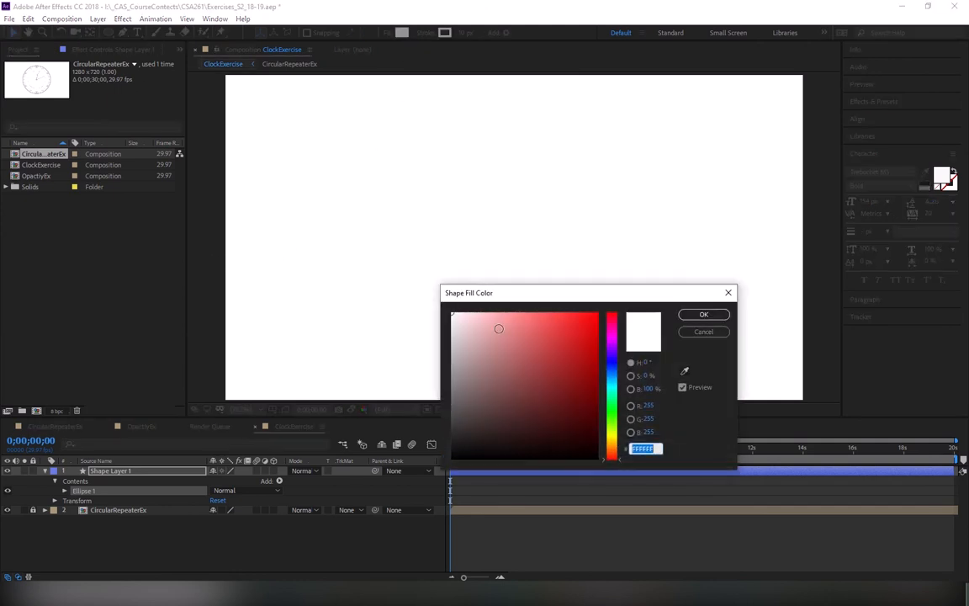
mouse_move(499, 329)
left_mouse_down()
mouse_move(565, 391)
mouse_move(588, 445)
mouse_move(638, 486)
left_mouse_up()
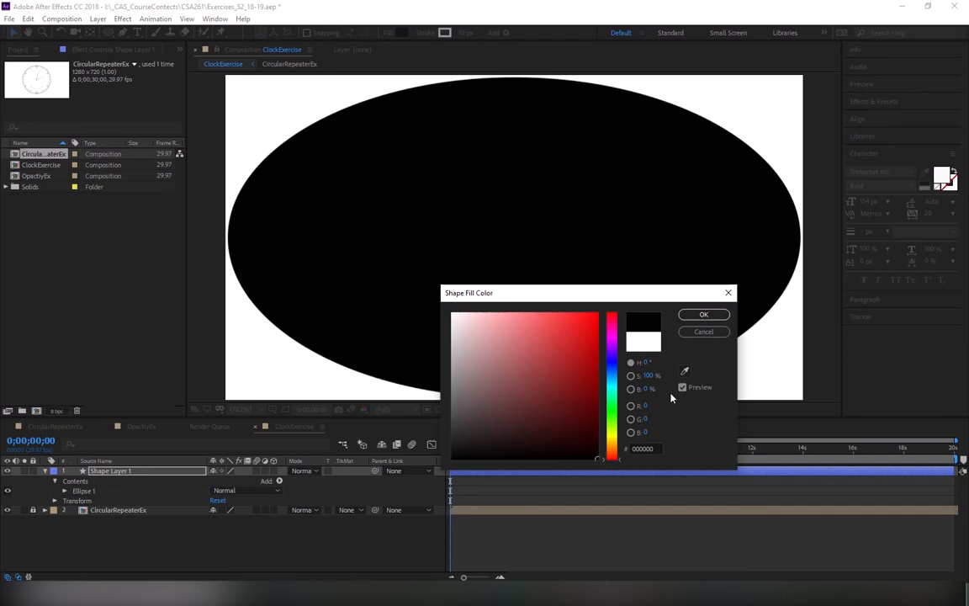
left_click(703, 315)
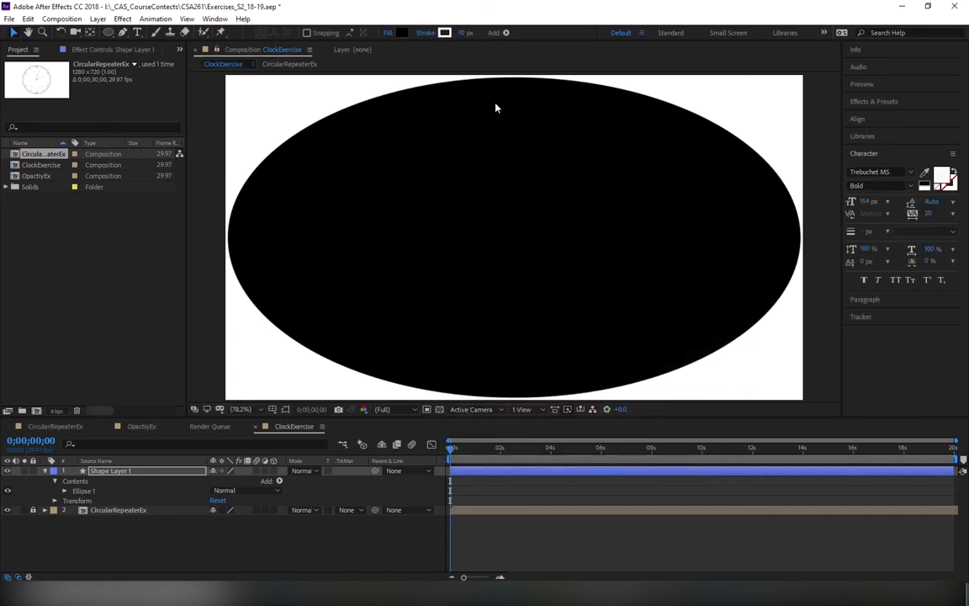
left_click(462, 33)
left_click(426, 32)
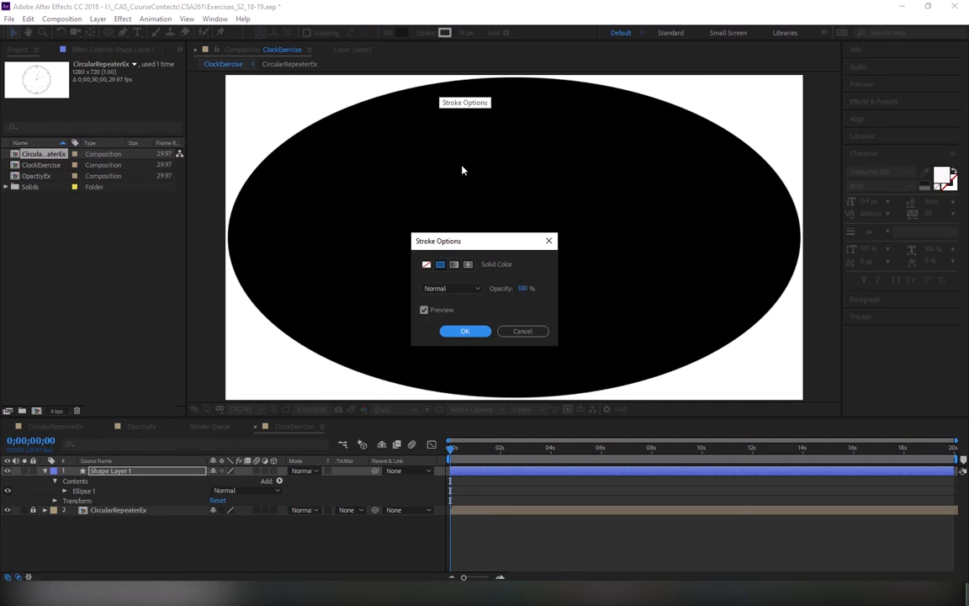
left_click(426, 265)
left_click(449, 331)
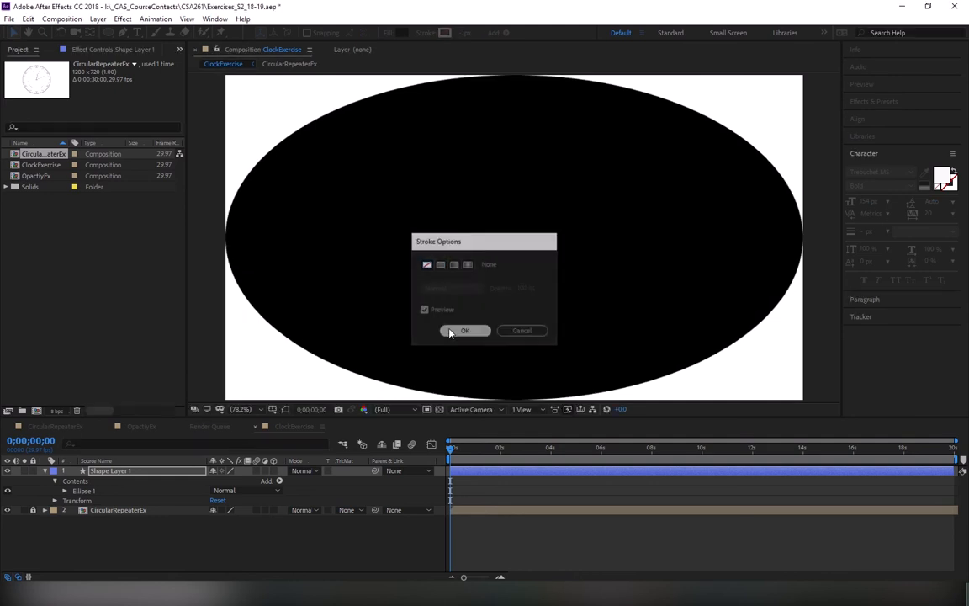
Show the size property of Ellipse Path 1 and set it to 10 by 10
left_click(63, 491)
left_click(74, 500)
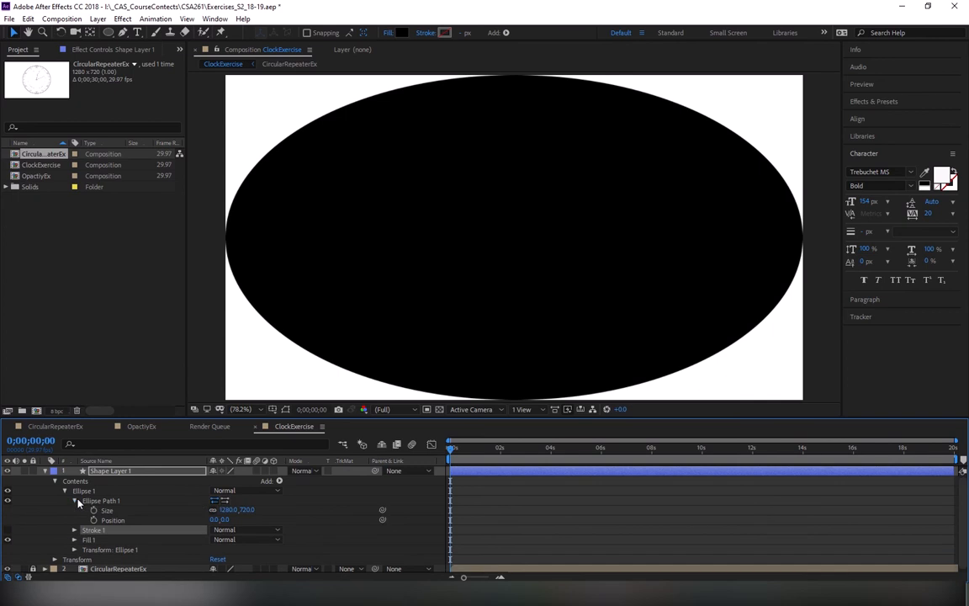
left_click(221, 509)
type("0")
key("Tab")
type("0")
key("Return")
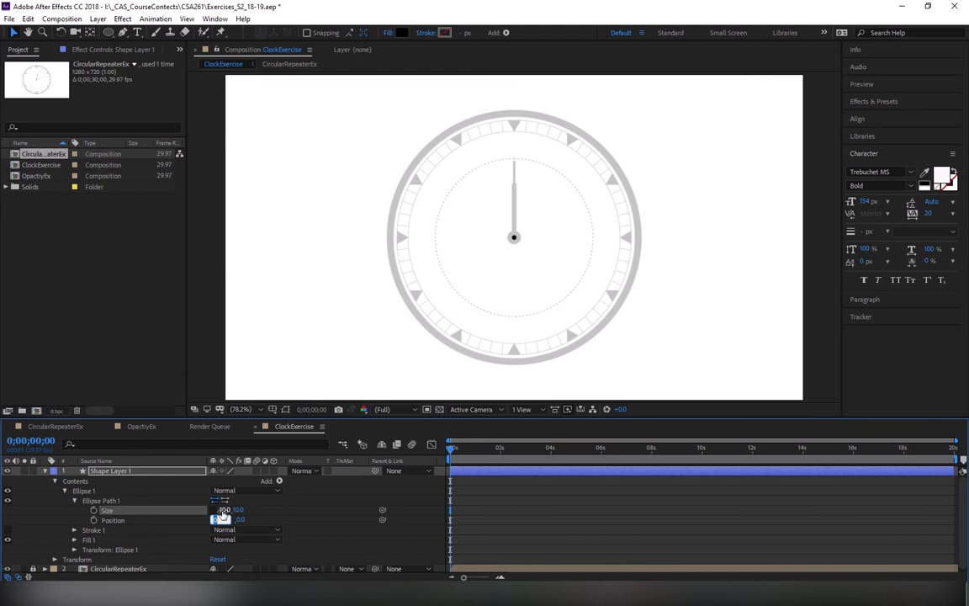
Set the size of Ellipse Path 1 to 30 by 30 so it covers the clock's center dot
left_click(221, 510)
type("27")
key("Return")
left_click_drag(233, 511, 234, 511)
left_click(227, 510)
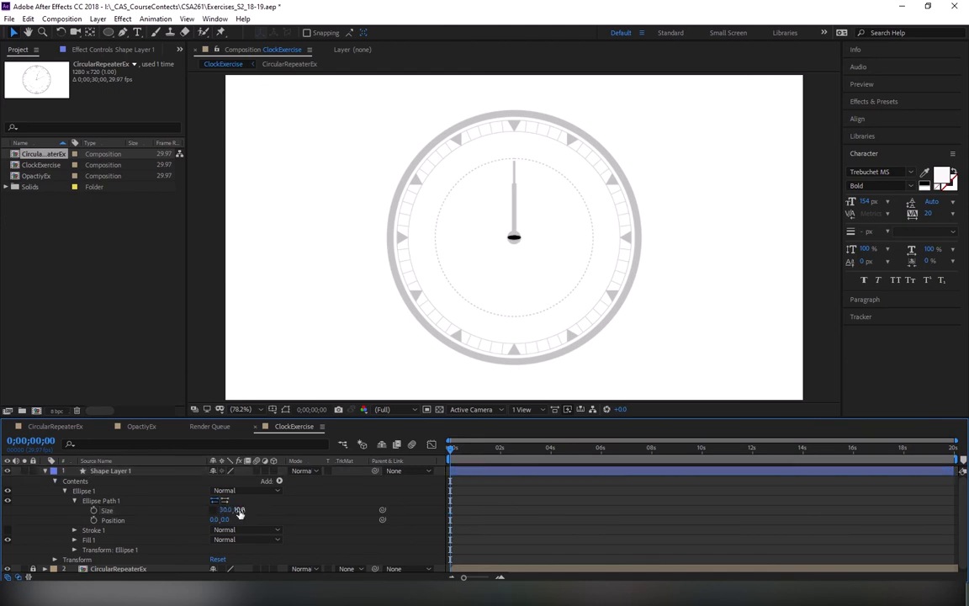
key("Tab")
type("30")
key("Return")
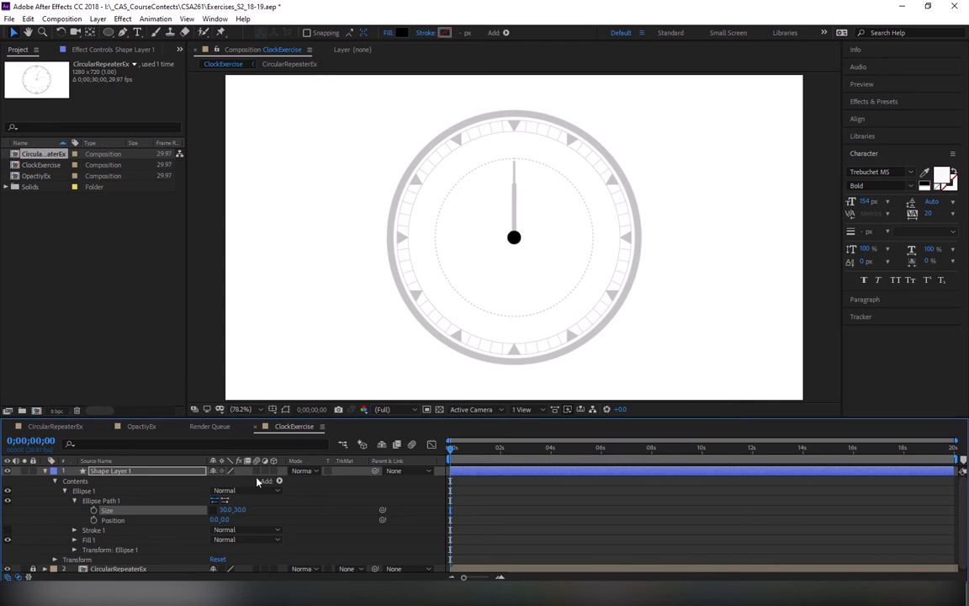
Delete the hidden Stroke 1 from the Ellipse 1 group
left_click(75, 500)
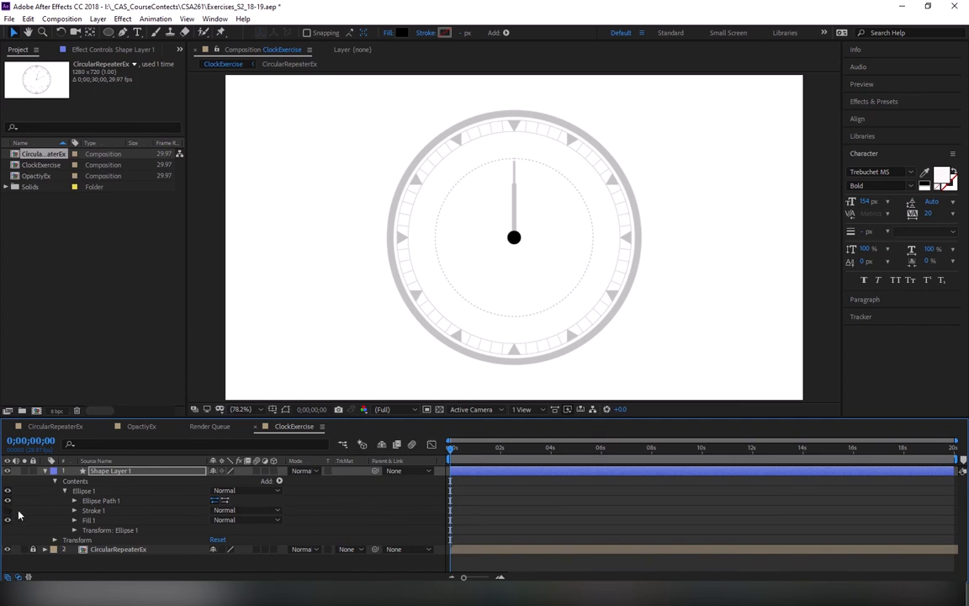
left_click(74, 510)
left_click(92, 510)
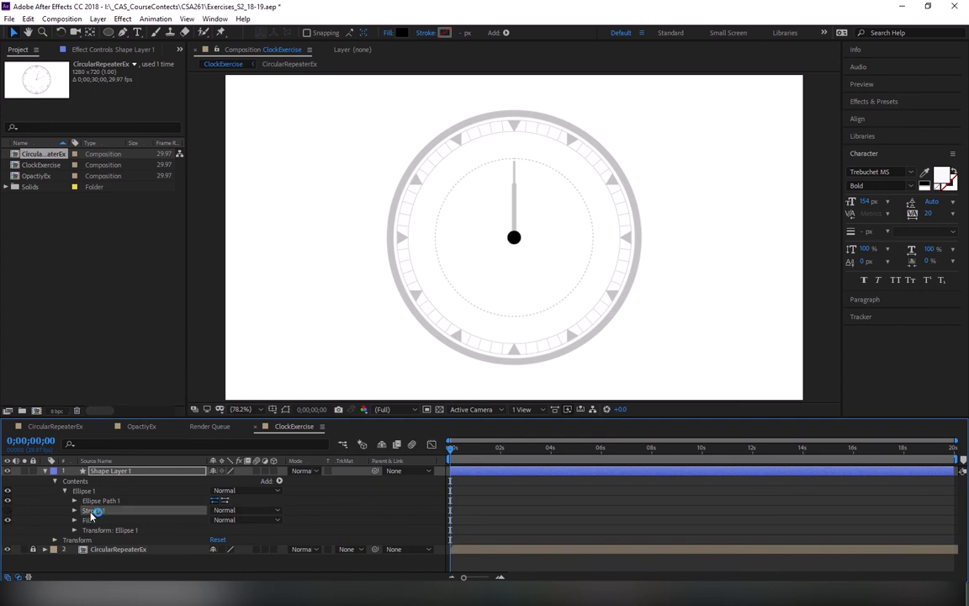
key("Delete")
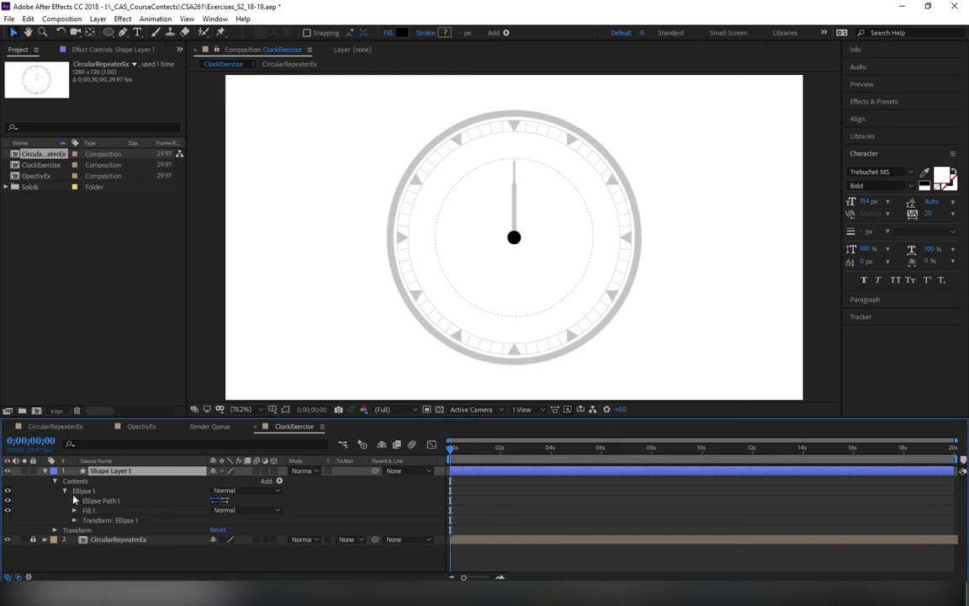
Rename the Ellipse 1 group as center-fill and collapse the contents of Shape Layer 1
left_click(64, 491)
left_click(81, 491)
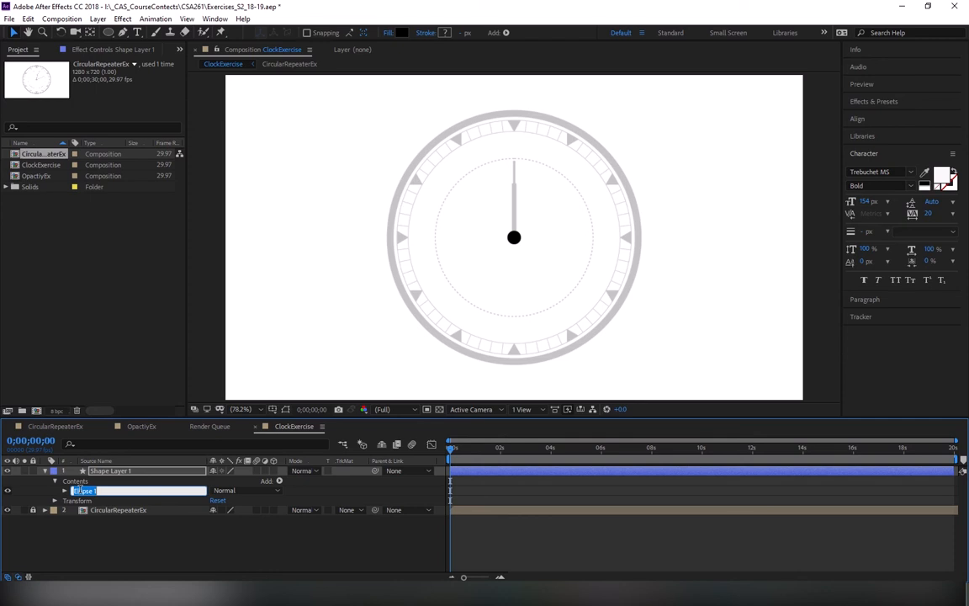
type("center-fill")
key("Return")
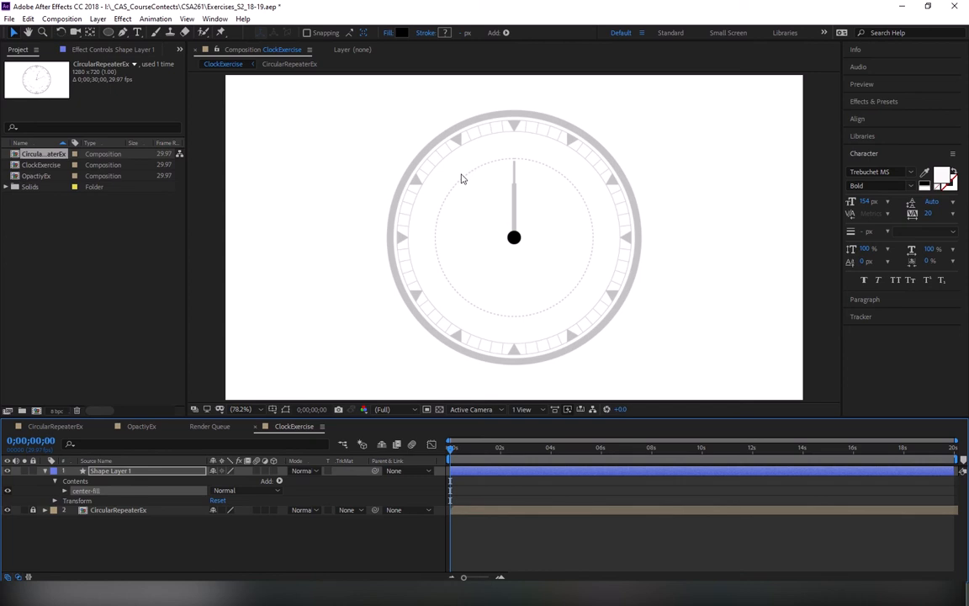
left_click(46, 471)
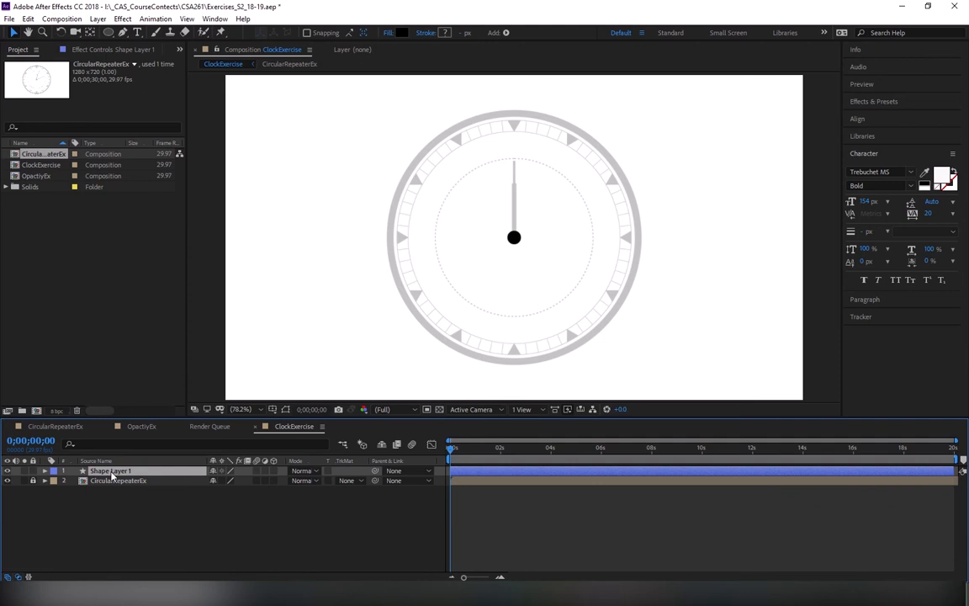
Rename Shape Layer 1 as Clock Face
key("Return")
type("CLock")
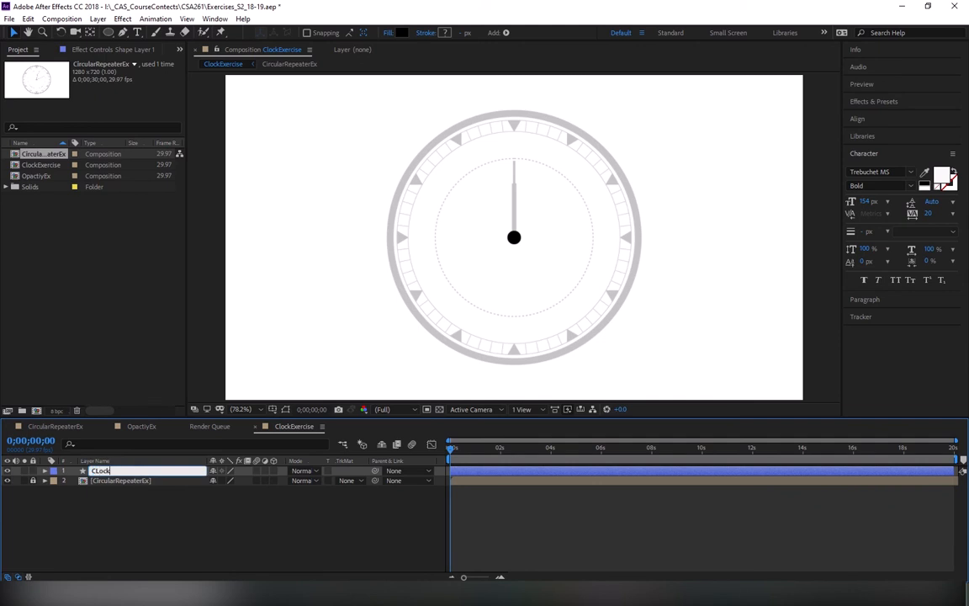
key("BackSpace")
key("BackSpace")
key("BackSpace")
key("BackSpace")
type("lockFAce")
key("BackSpace")
key("BackSpace")
key("BackSpace")
type("ace")
left_click(104, 470)
key("Return")
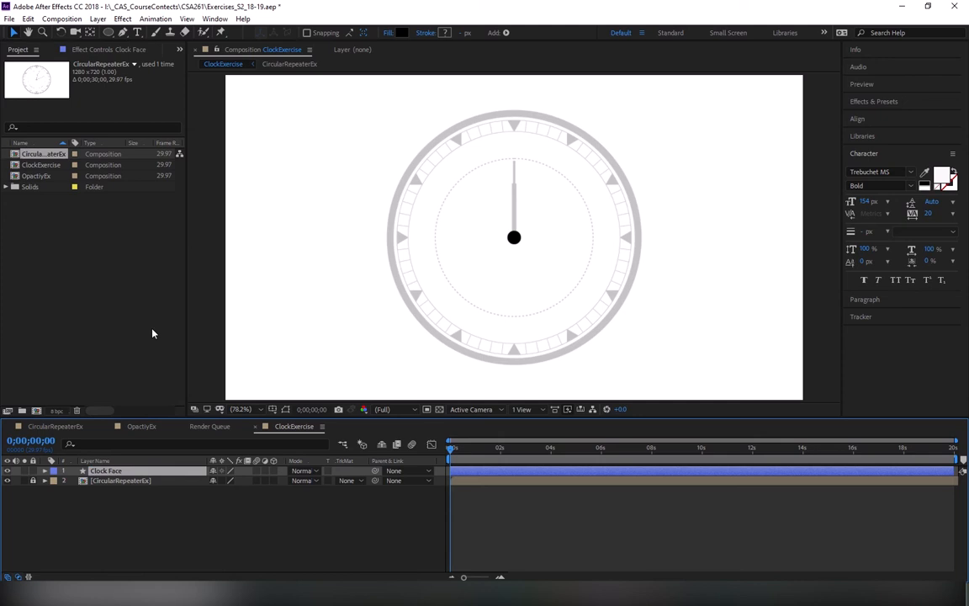
Add a full-frame ellipse to the Clock Face layer, turning its Stroke 1 on and its Fill 1 off
double_click(110, 34)
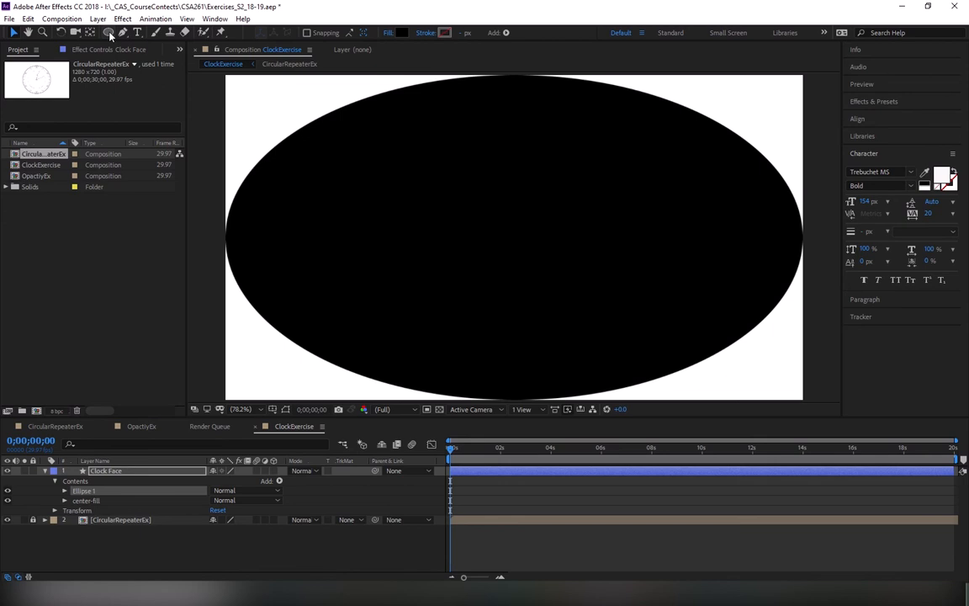
left_click(67, 492)
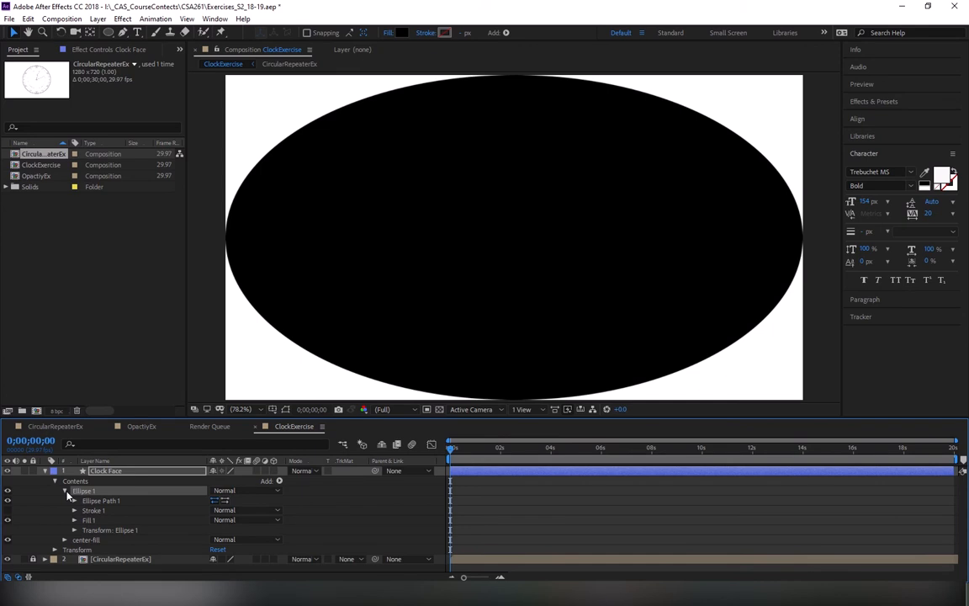
left_click(7, 511)
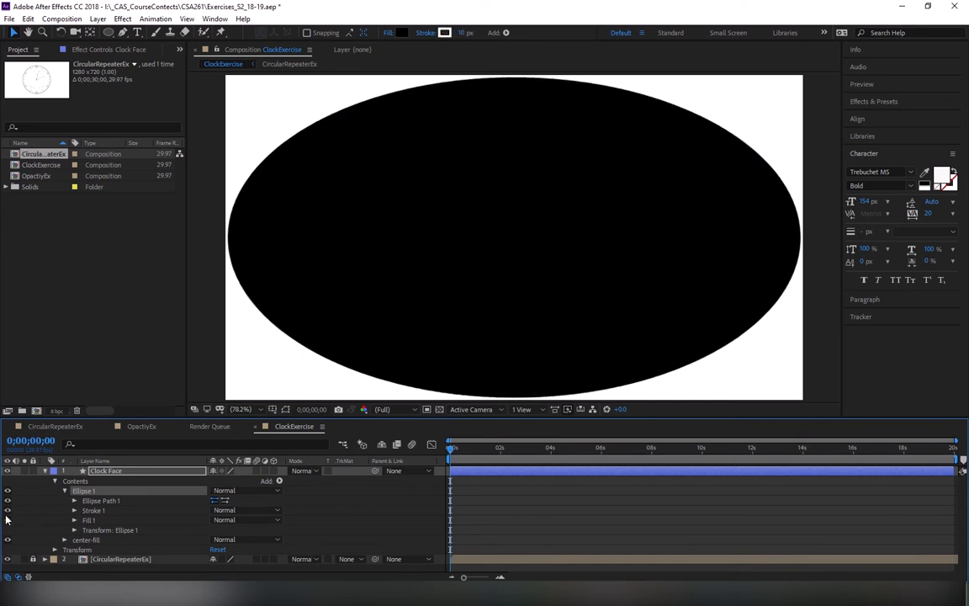
left_click(8, 520)
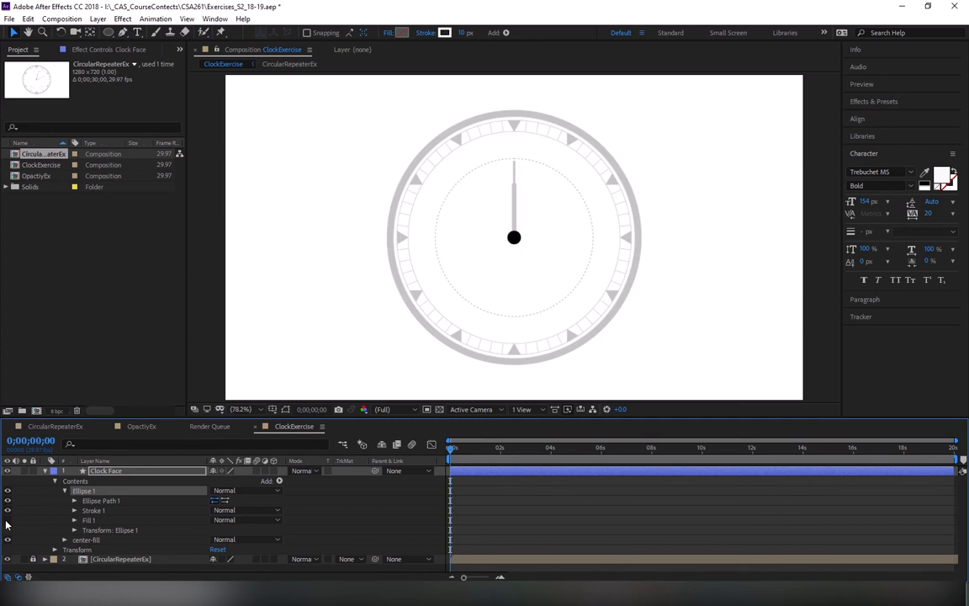
Set the color of Stroke 1 in the Ellipse 1 group to black, 000000
left_click(74, 511)
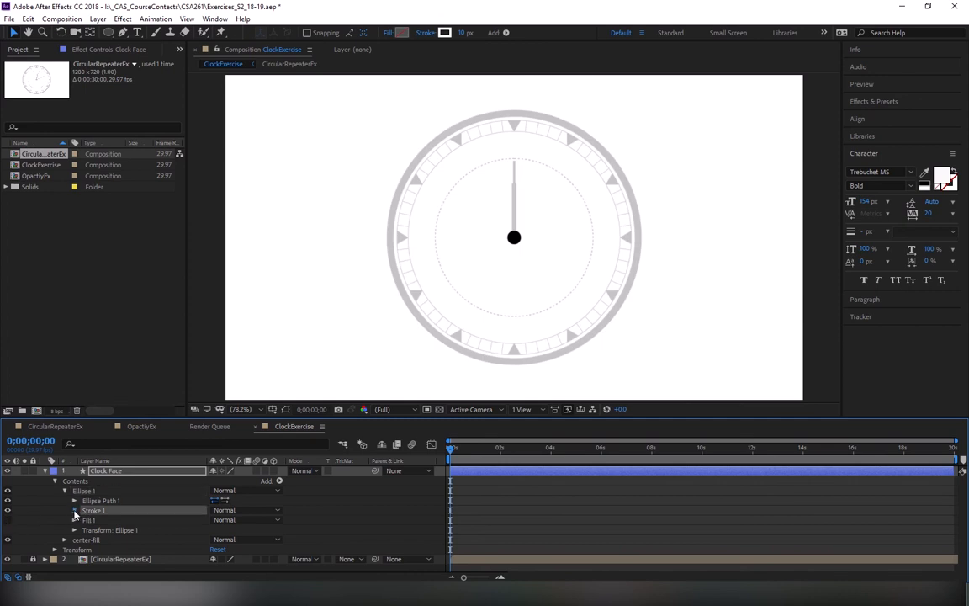
left_click(74, 510)
left_click(216, 508)
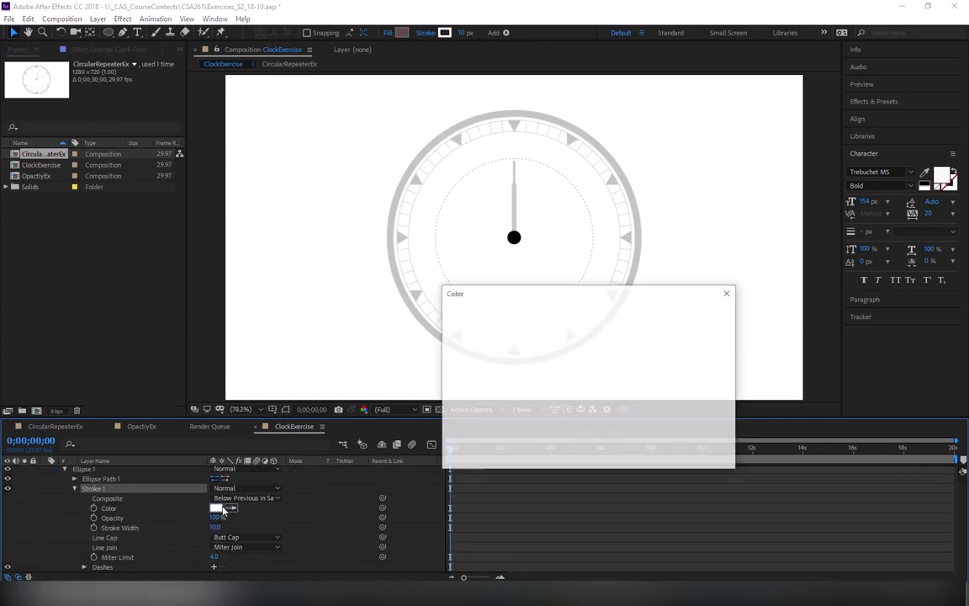
type("000000")
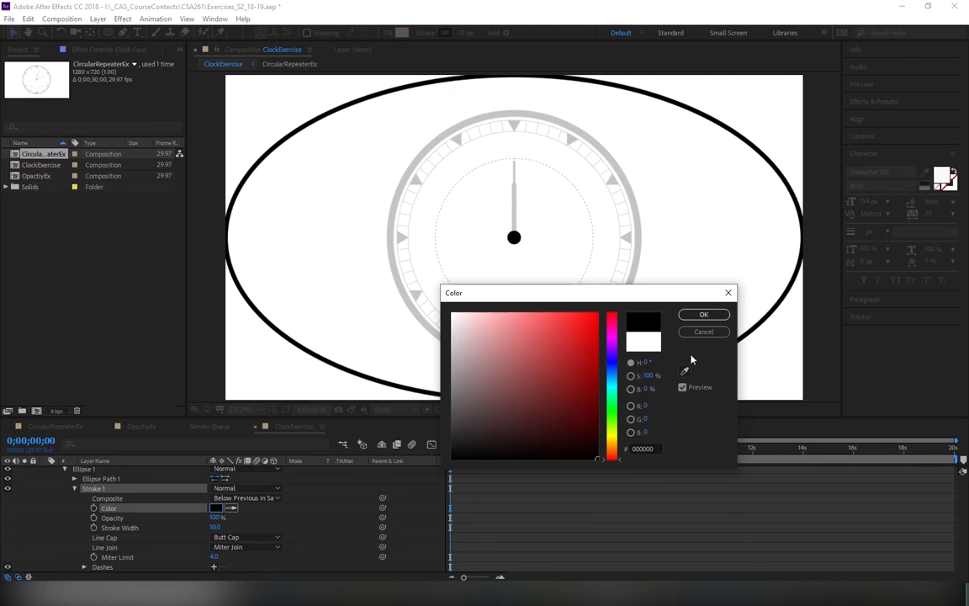
left_click(704, 314)
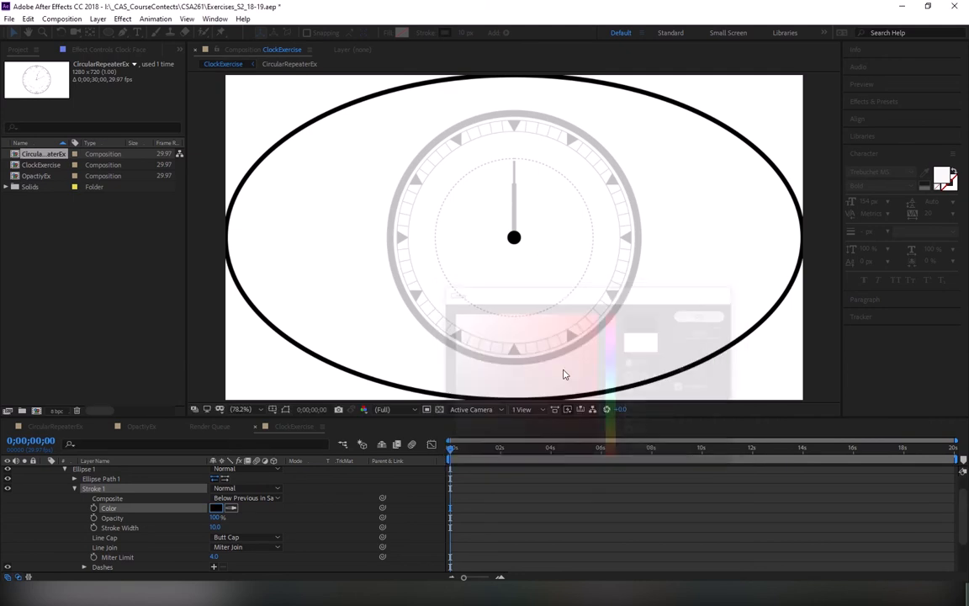
Reduce the width of Ellipse 1's stroke to 1 px
left_click(216, 528)
type("2")
key("Return")
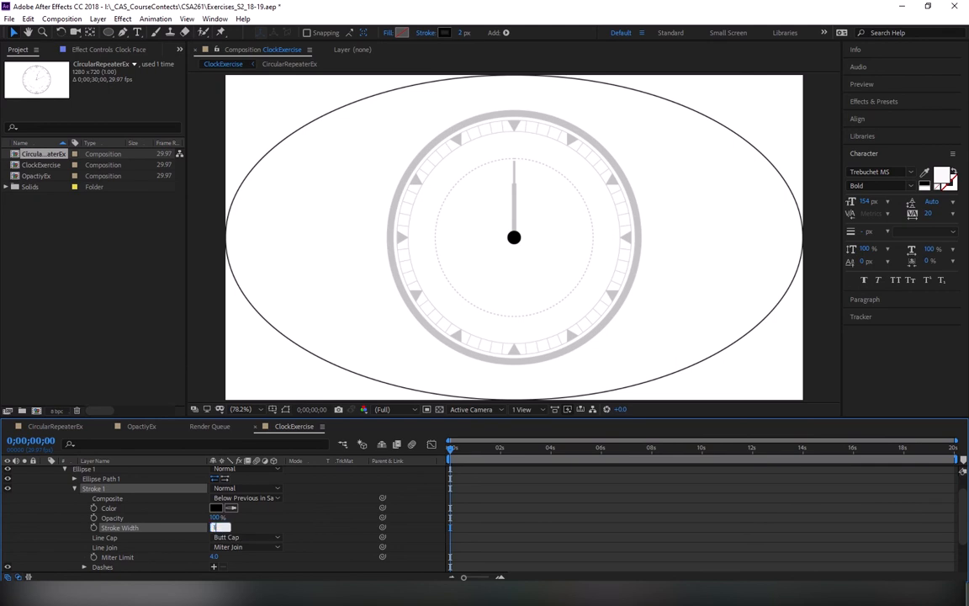
left_click_drag(216, 528, 214, 528)
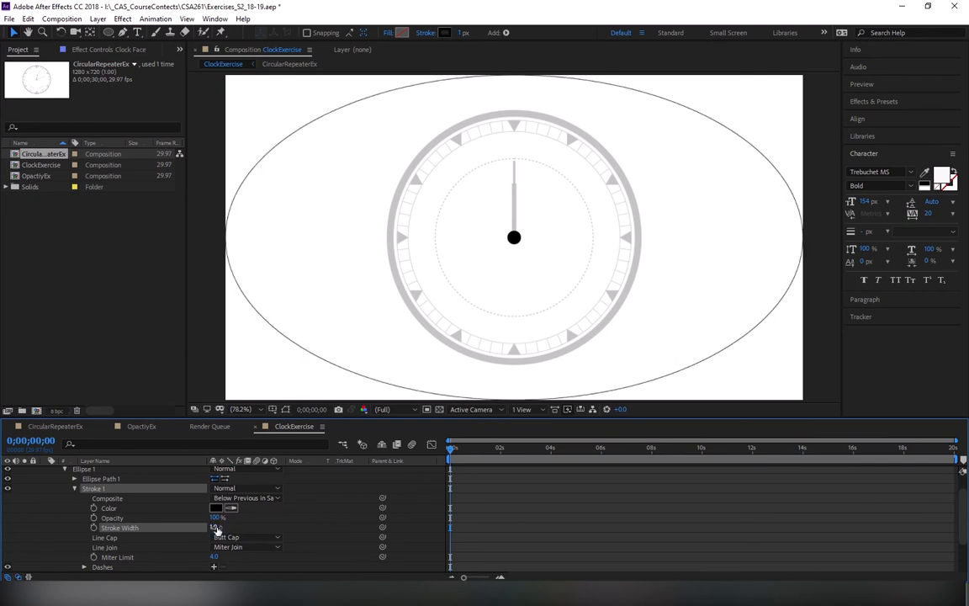
Collapse Stroke 1 and set the size of Ellipse Path 1 to 100 by 100 to make it a circle
left_click(75, 490)
left_click(75, 501)
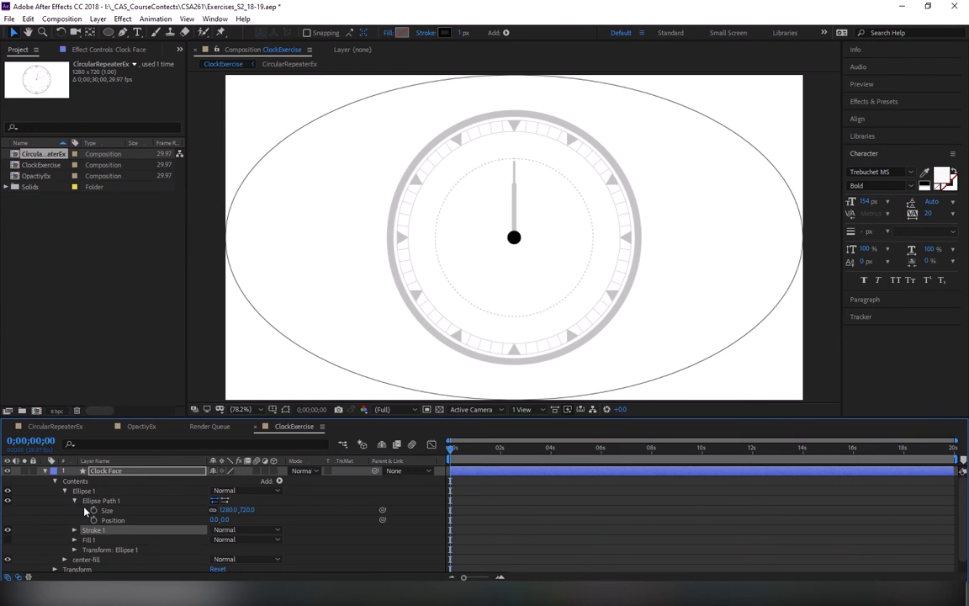
left_click(223, 509)
left_click(224, 509)
key("BackSpace")
type("100")
key("Tab")
type("100")
key("Return")
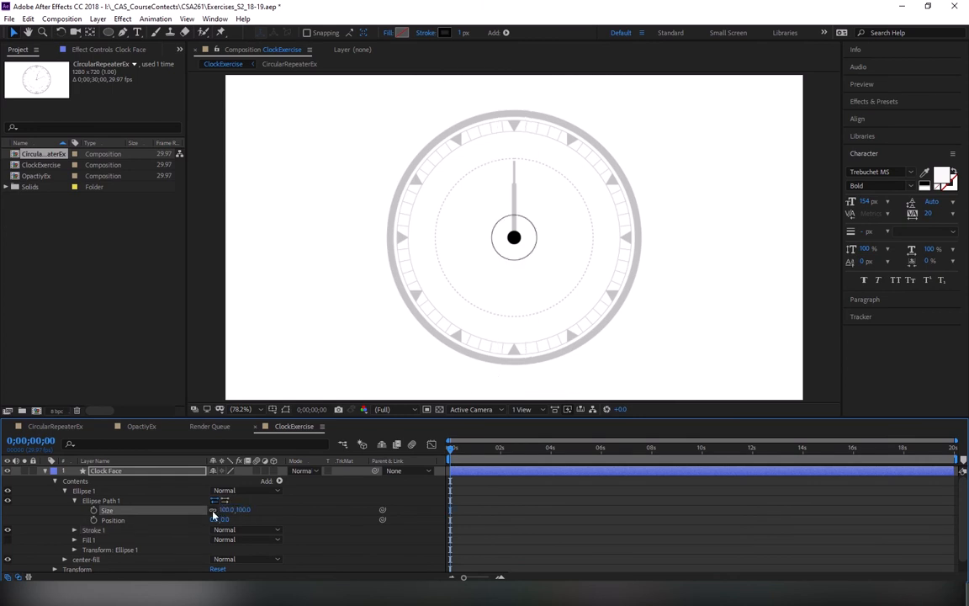
Enlarge Ellipse Path 1 to 350 by 350 and check that it covers the reference's inner dashed circle
left_click_drag(218, 509, 371, 513)
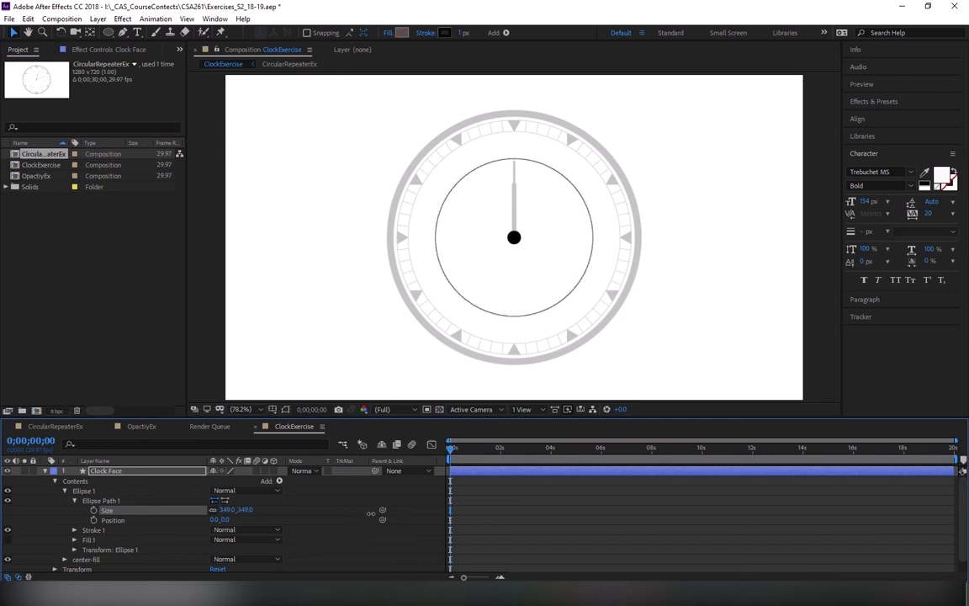
left_click(226, 510)
type("350")
key("Tab")
key("Tab")
scroll(513, 236, "up", 1)
scroll(513, 236, "up", 1)
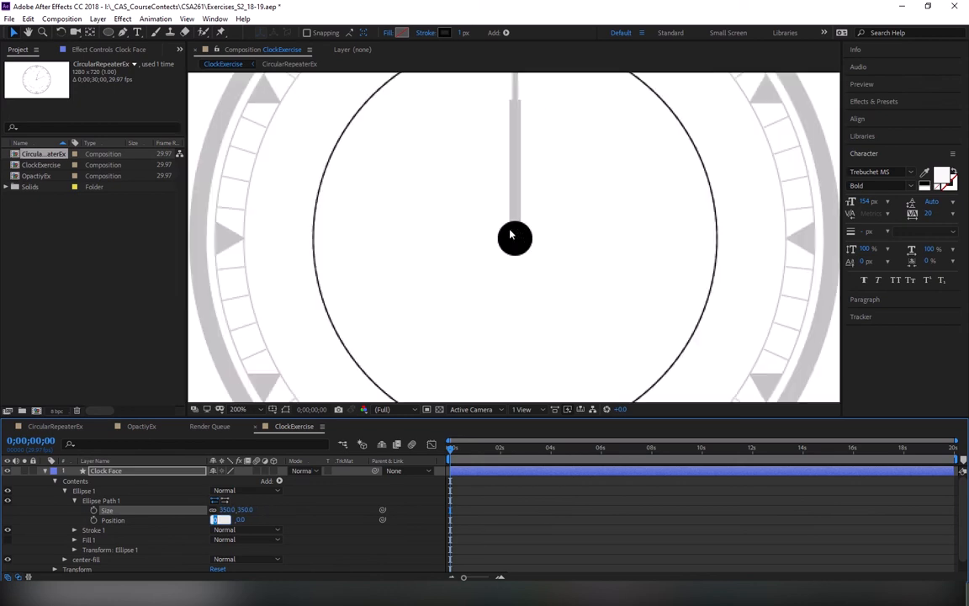
left_click(7, 471)
key("comma")
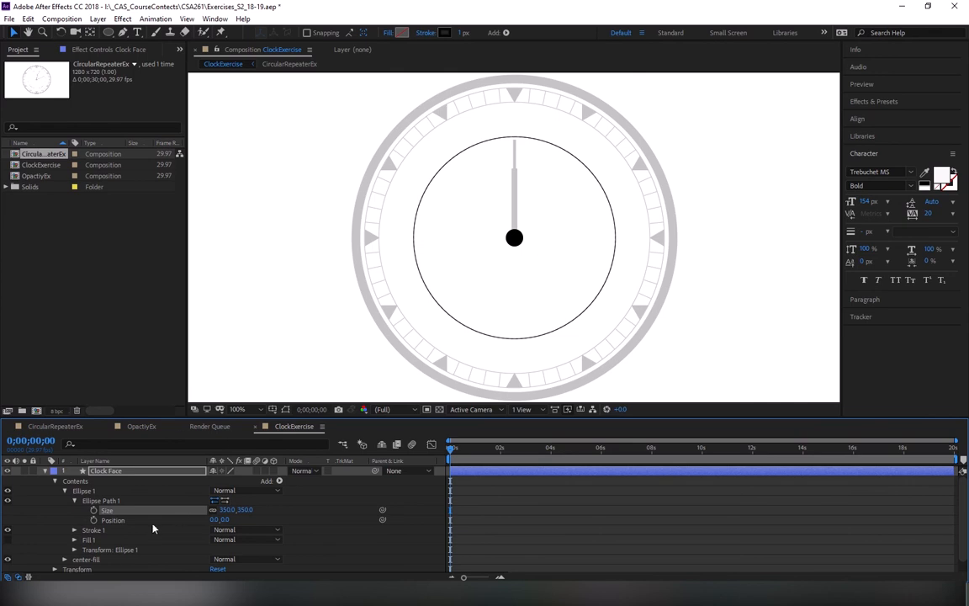
Delete the hidden Fill 1 from the Ellipse 1 group and add a dash to its Stroke 1
left_click(96, 541)
key("Delete")
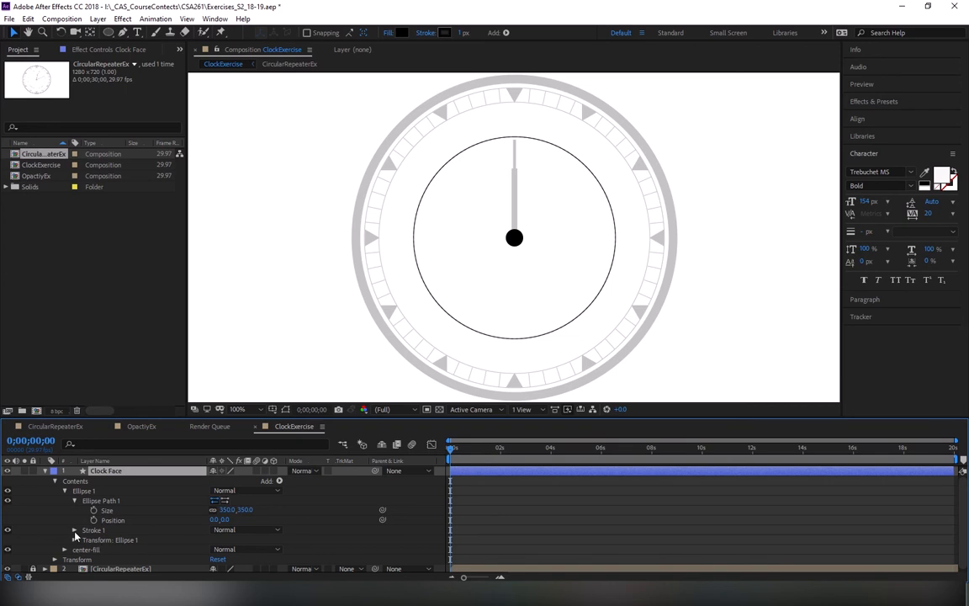
left_click(74, 530)
scroll(75, 535, "down", 2)
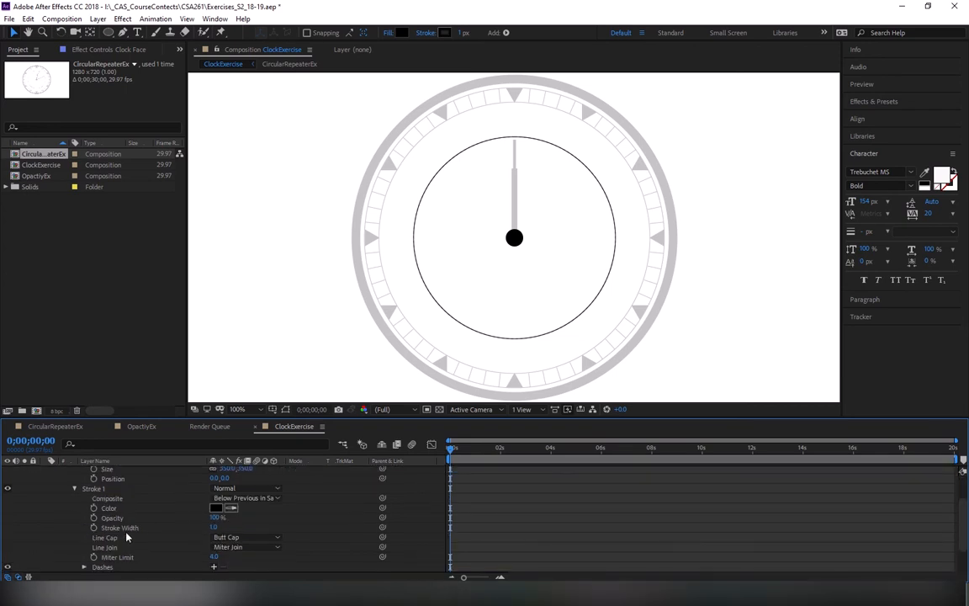
scroll(139, 537, "down", 2)
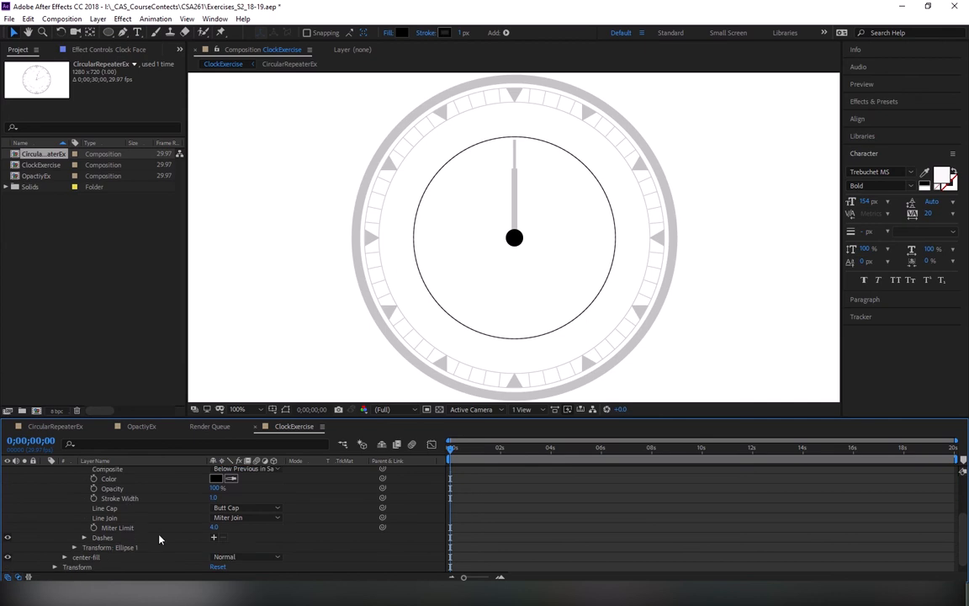
left_click(215, 538)
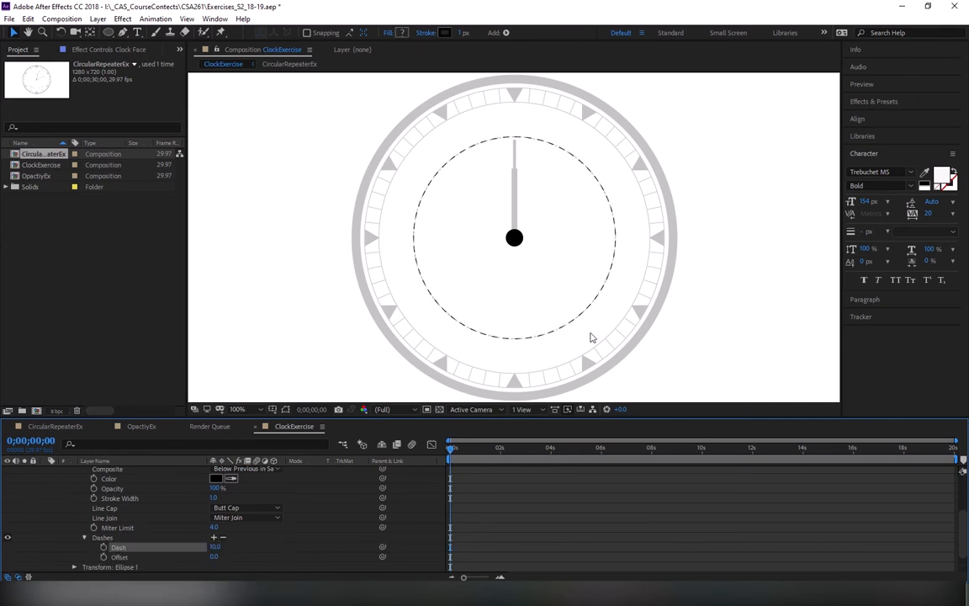
Shorten the dash length of Ellipse 1's stroke to 2 to match the reference's dashed circle
key("period")
left_click_drag(578, 207, 562, 294)
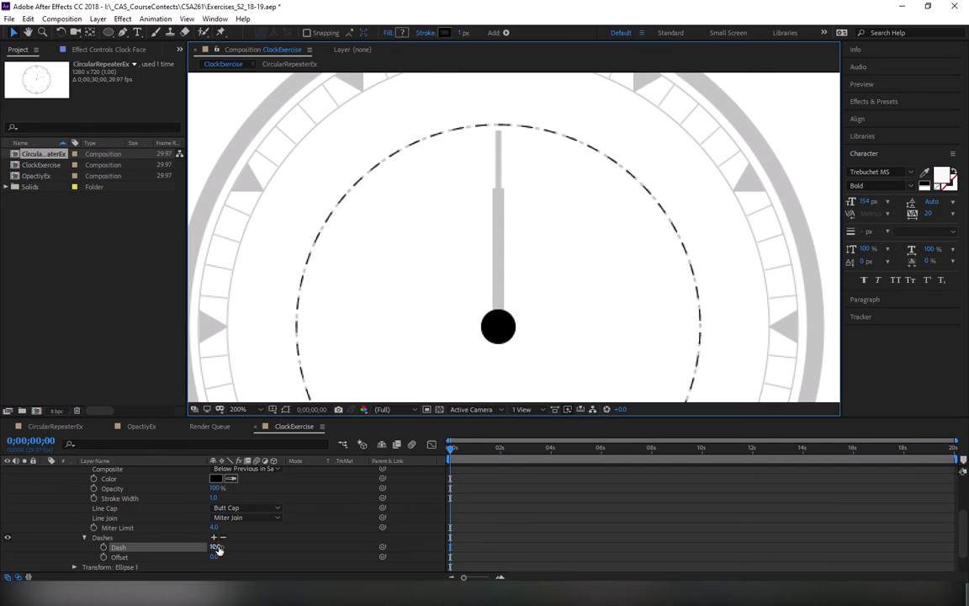
mouse_move(220, 546)
left_mouse_down()
mouse_move(210, 546)
mouse_move(235, 551)
left_mouse_up()
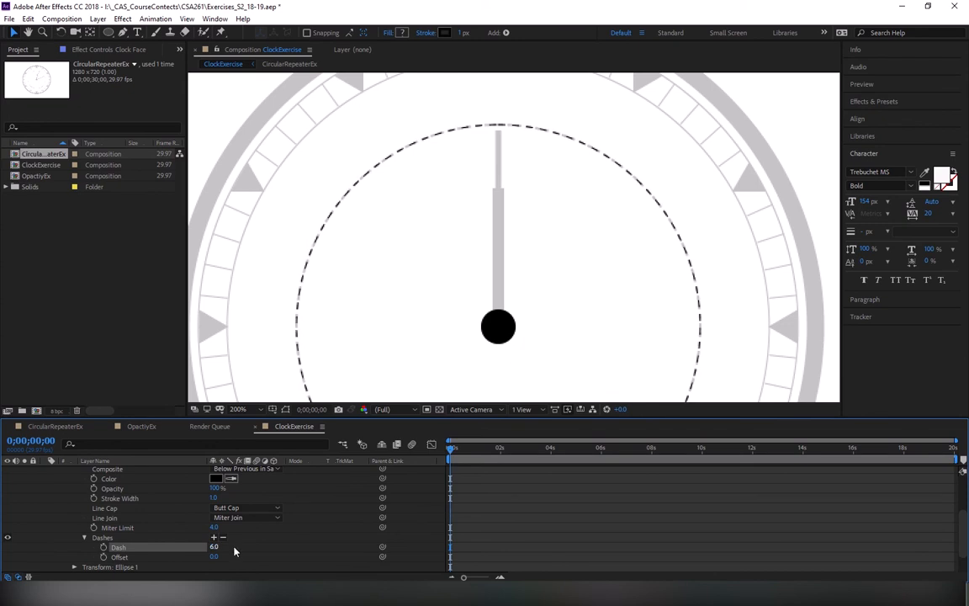
left_click(214, 547)
type("3")
key("Return")
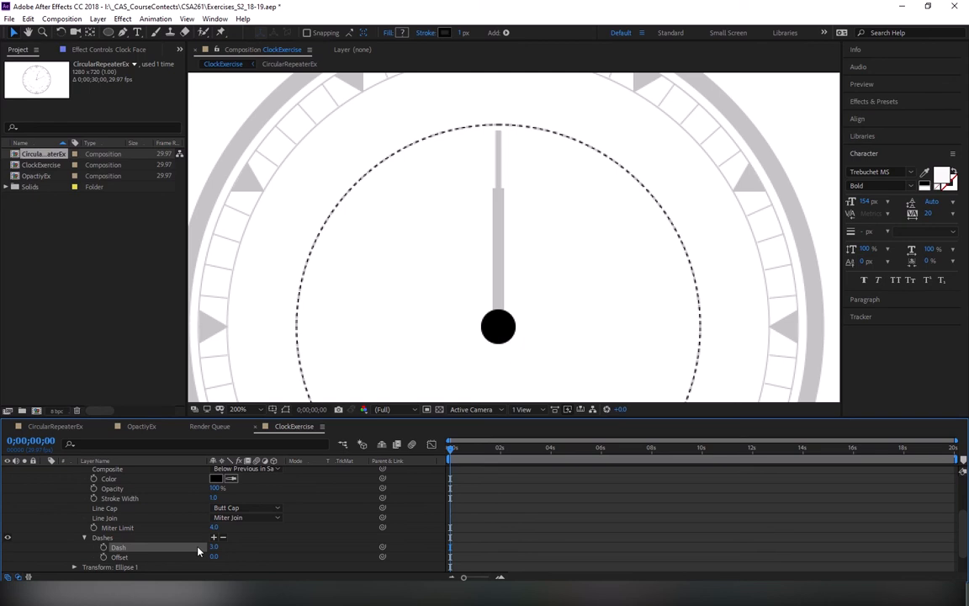
left_click(213, 547)
type("2")
key("Return")
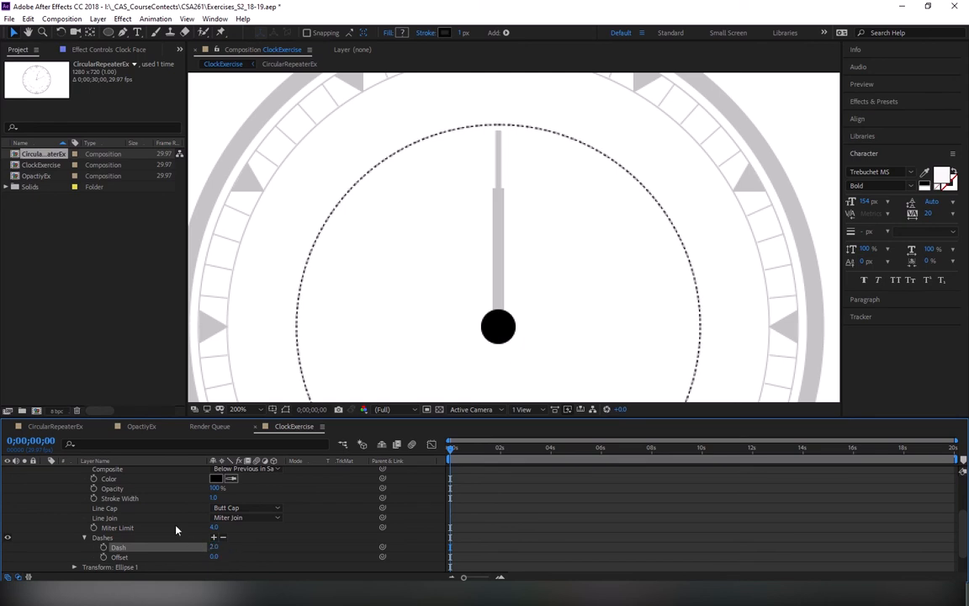
Collapse the Clock Face layer and briefly hide the CircularRepeaterEx reference to inspect the dashed circle and center dot alone
scroll(87, 505, "up", 3)
left_click(44, 471)
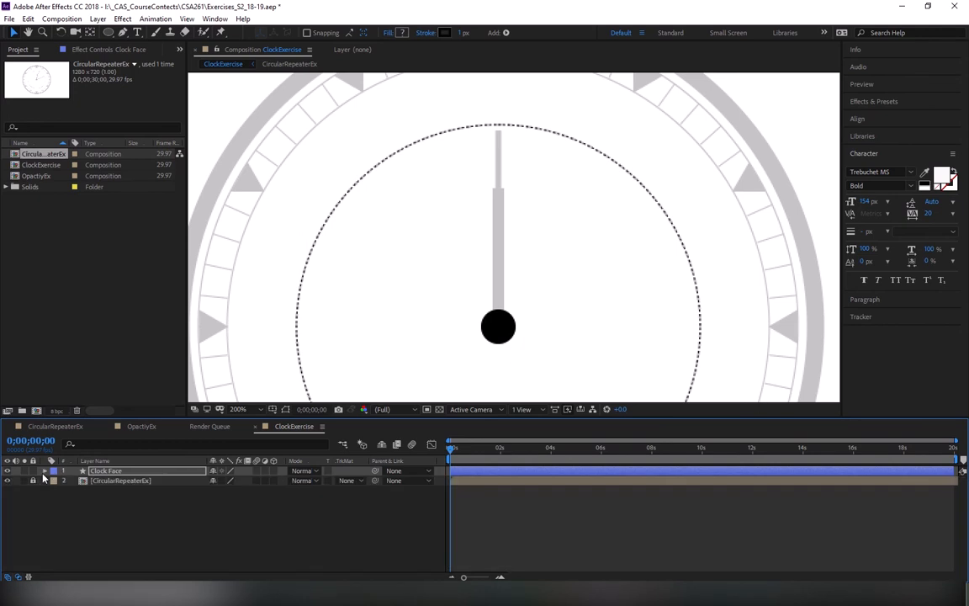
left_click(7, 480)
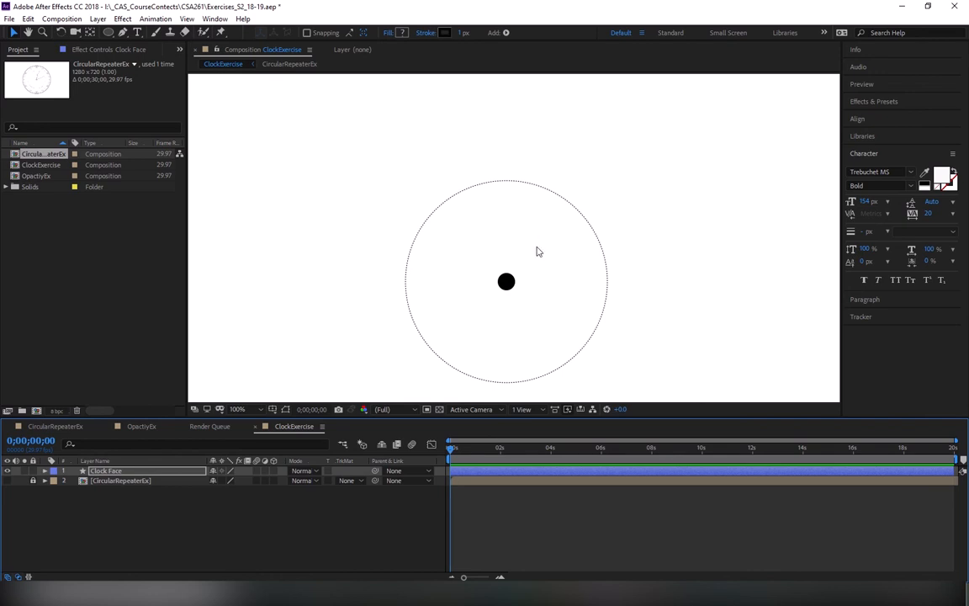
left_click(8, 480)
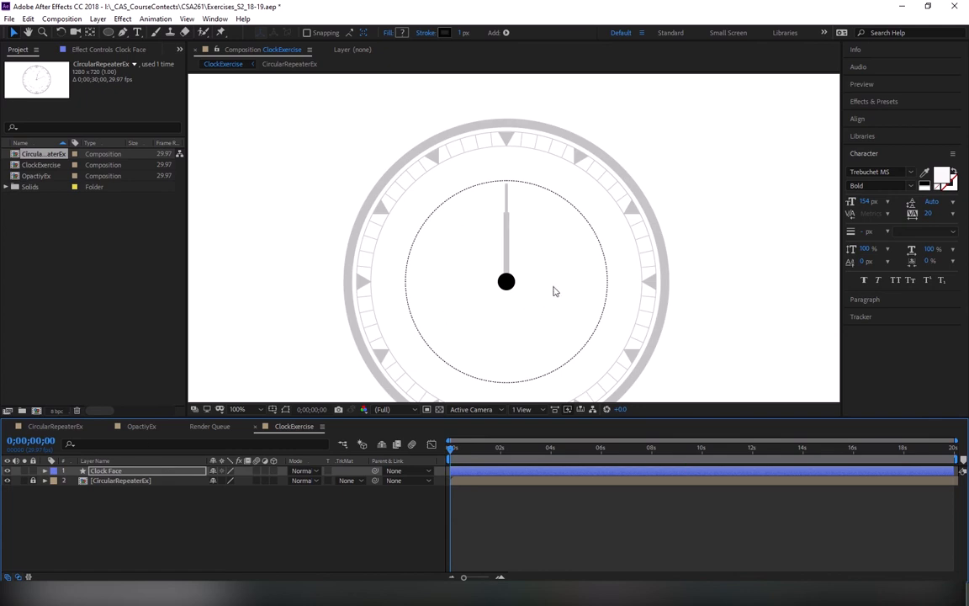
key("h")
left_click_drag(555, 271, 562, 211)
key("space")
left_click_drag(550, 260, 537, 283)
Save the project under the new file name Exercises_S2_19-20
left_click(8, 18)
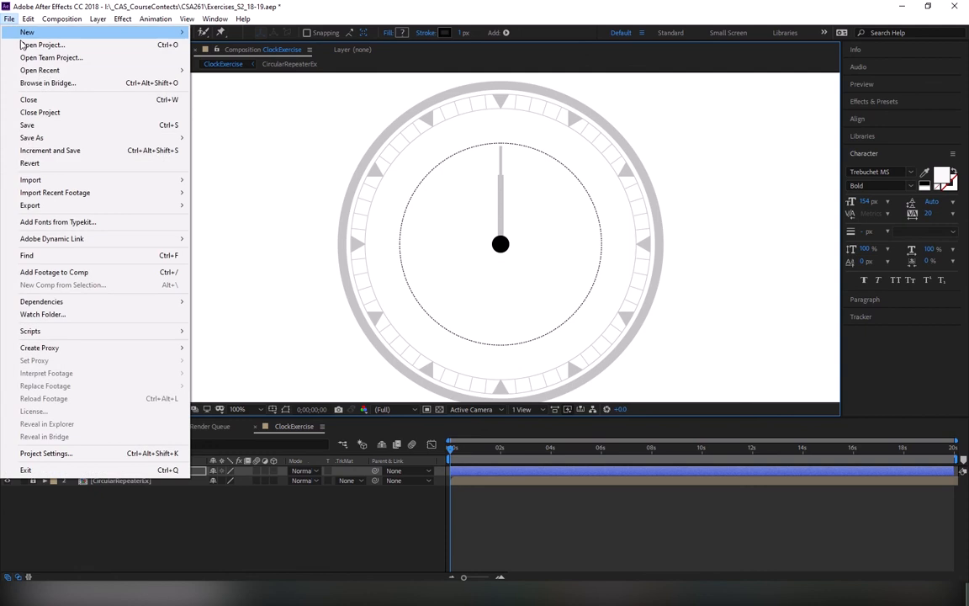
mouse_move(47, 139)
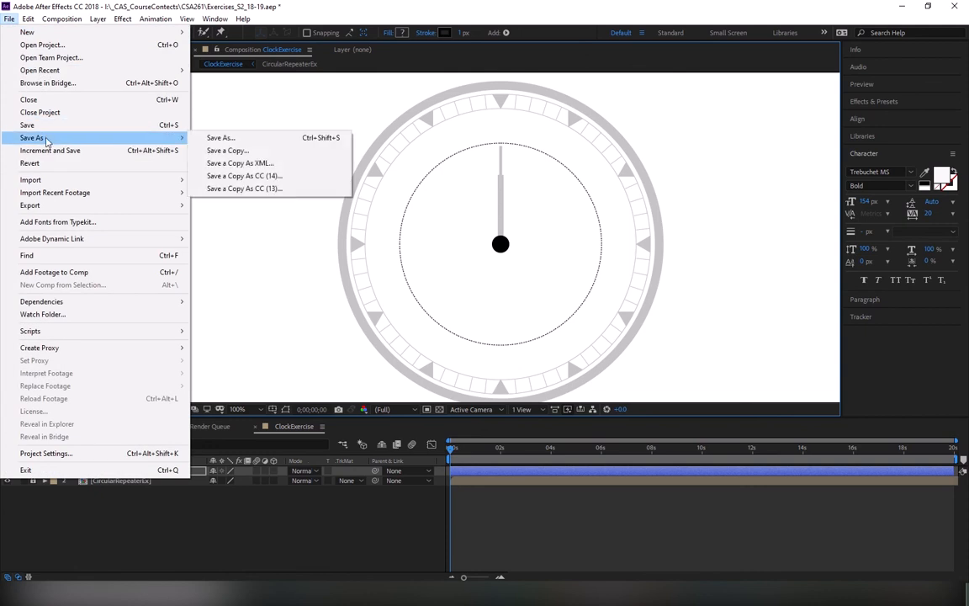
left_click(211, 139)
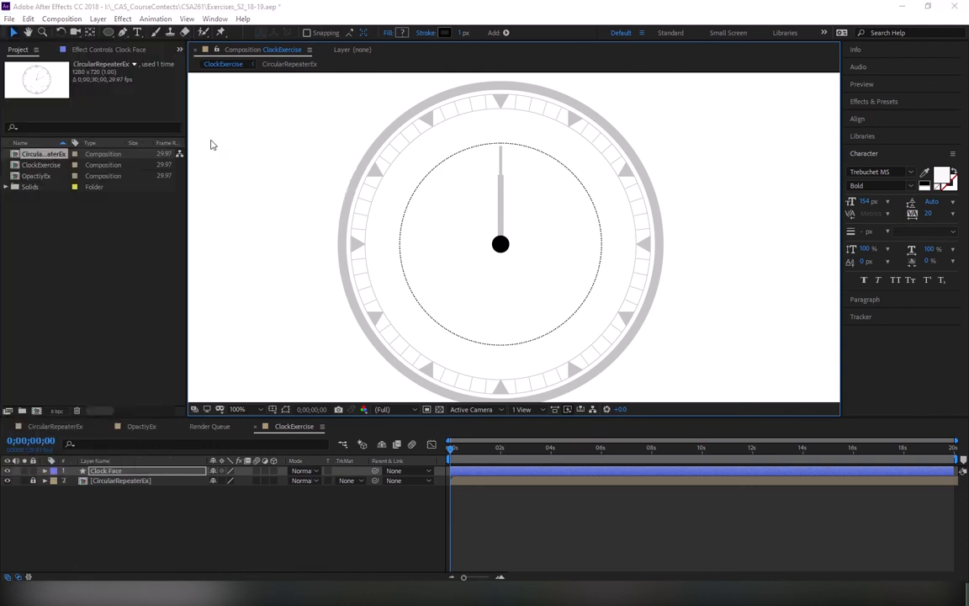
left_click(119, 267)
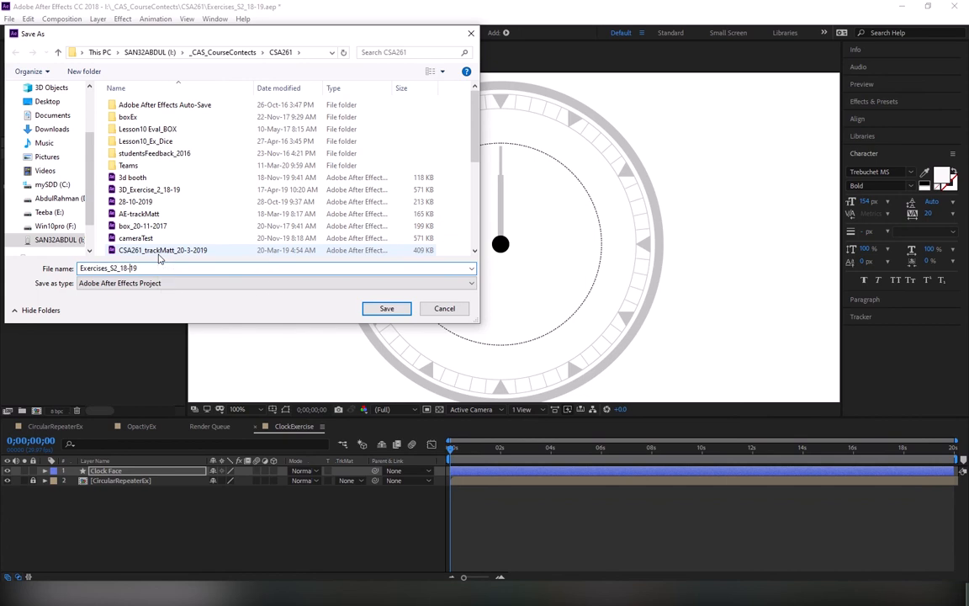
key("shift+Right")
key("shift+Right")
key("Delete")
key("Delete")
type("20")
key("Return")
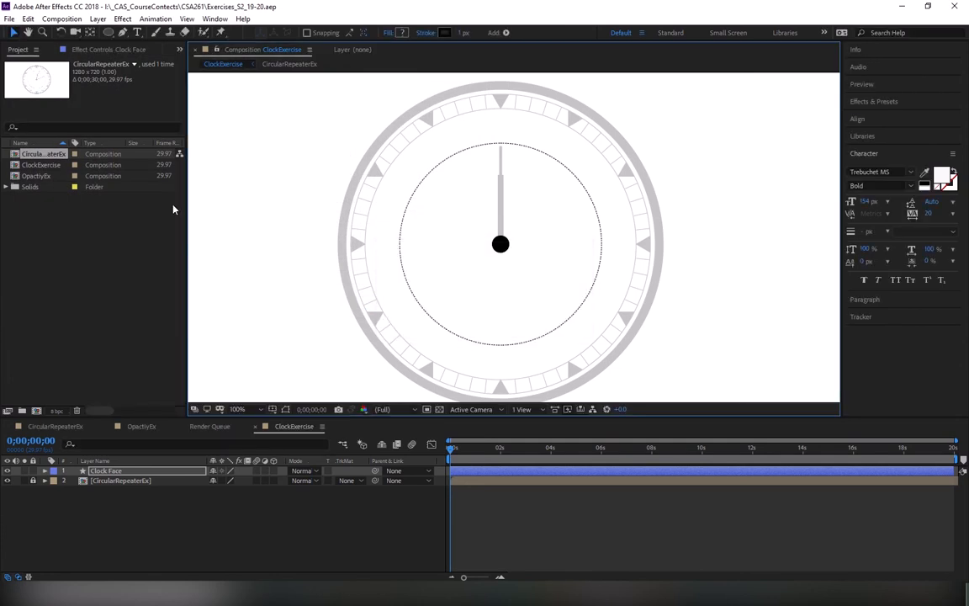
mouse_move(378, 5)
Rename the Ellipse 1 group in the Clock Face layer's contents as dashed-circle
left_click(45, 471)
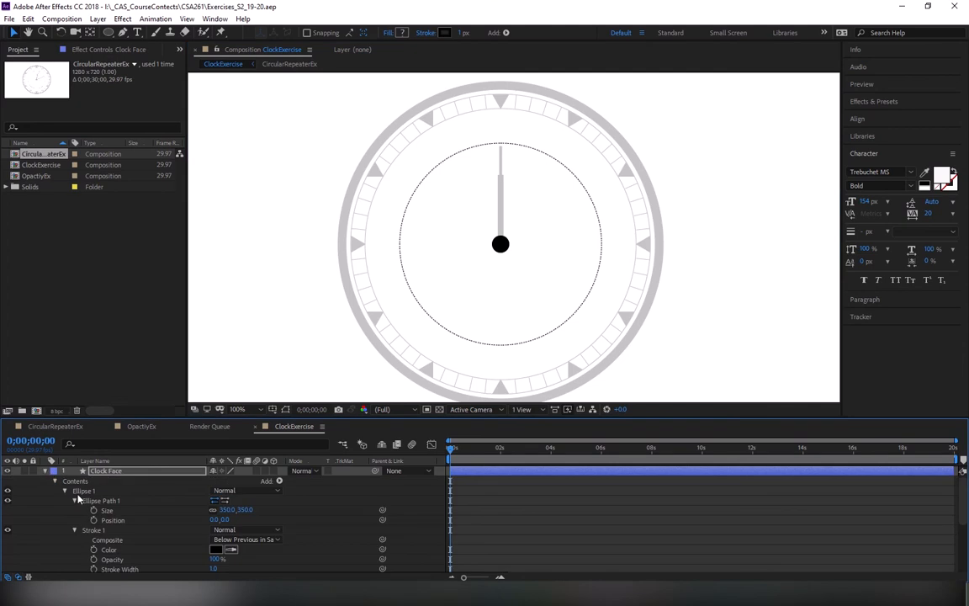
left_click(63, 490)
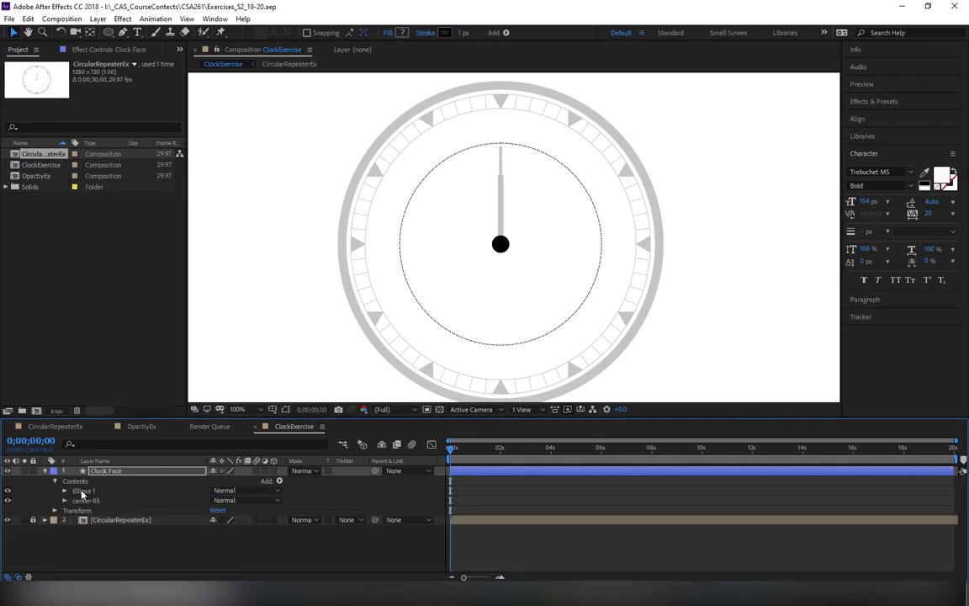
left_click(101, 492)
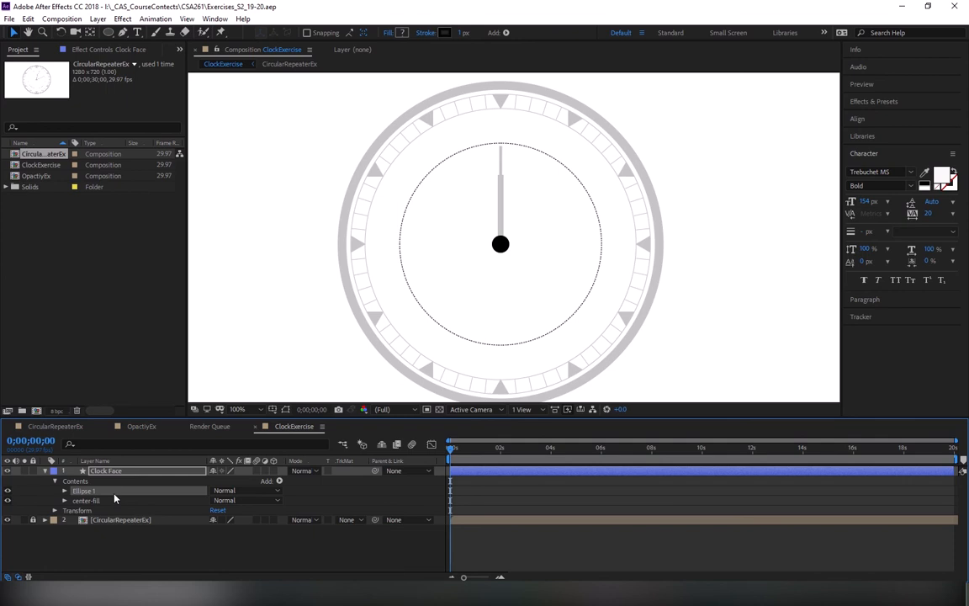
key("Return")
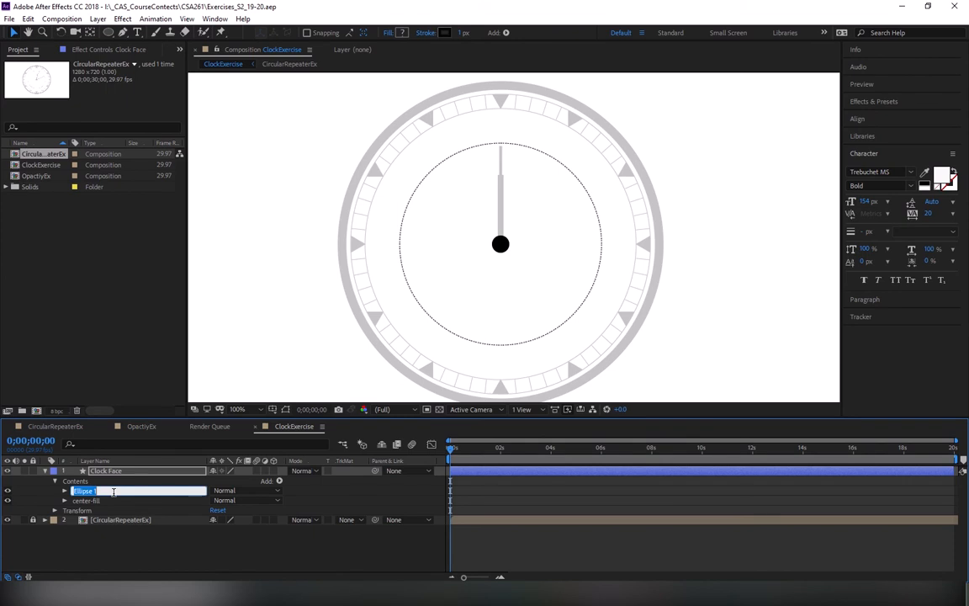
type("dashed-circle")
key("Return")
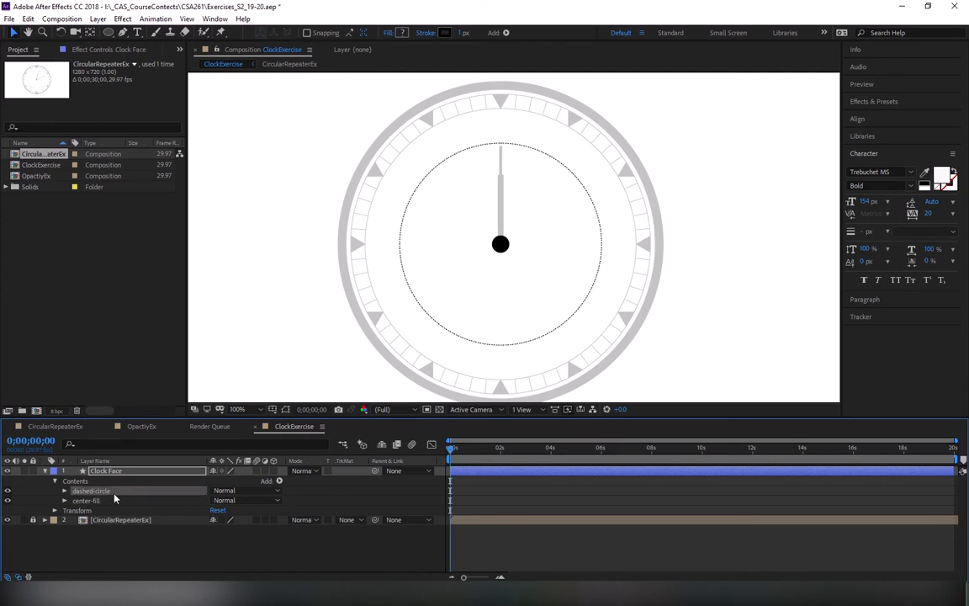
Extend the dashed circle group's name to dashed-circle-stroke
left_click(99, 501)
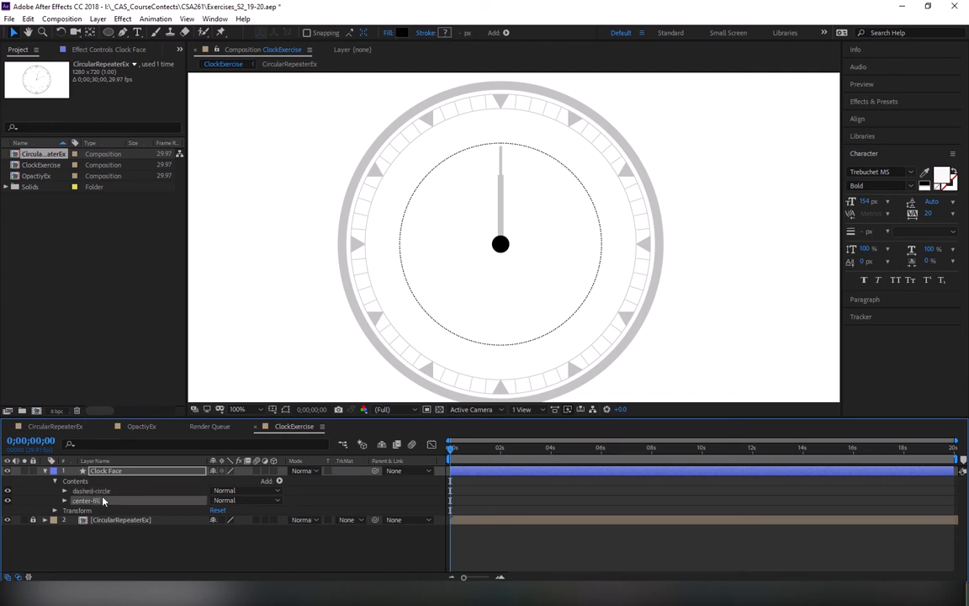
left_click(105, 490)
key("Return")
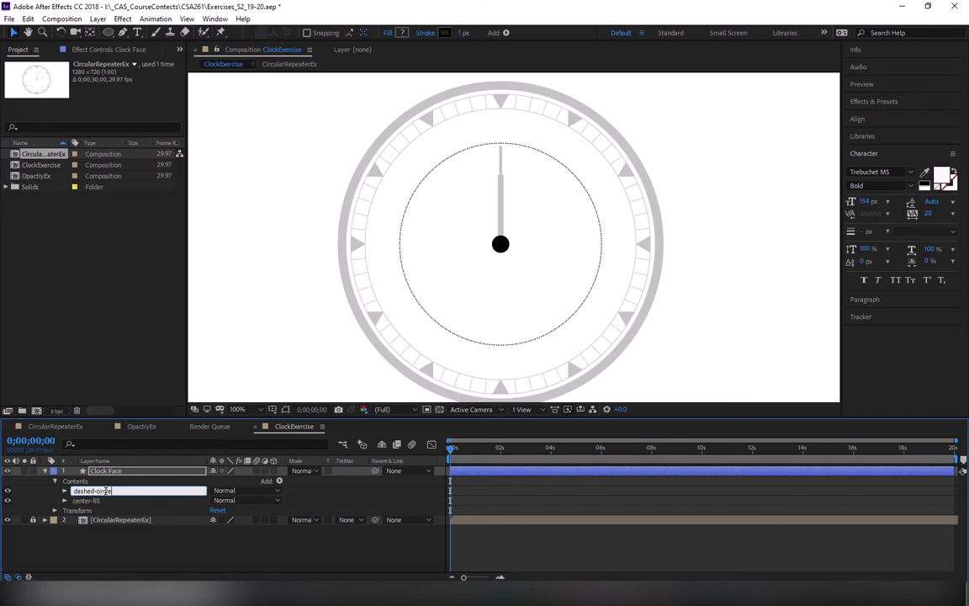
type("-stroke")
key("Return")
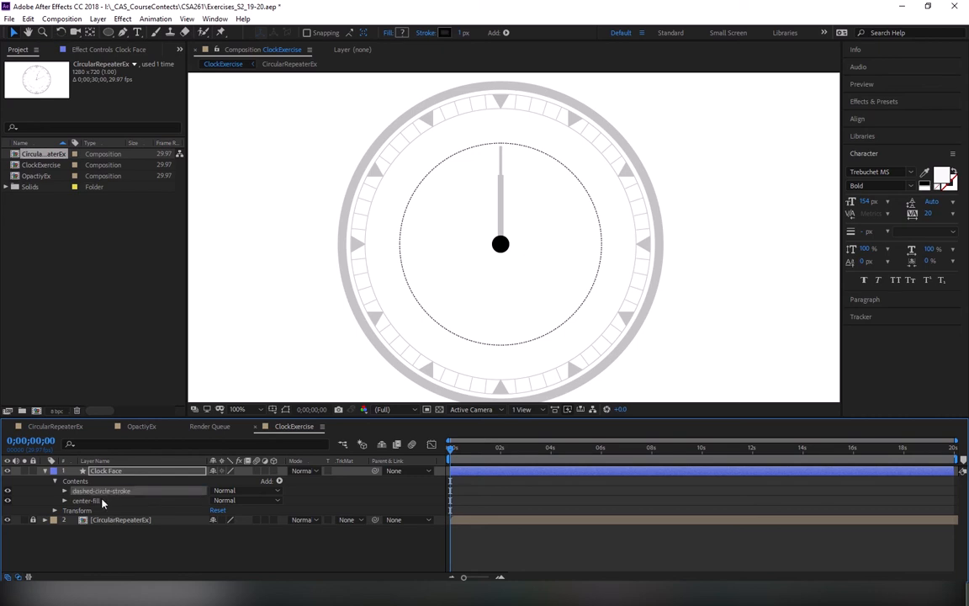
Rename the center-fill group as circle-center-fill
left_click(101, 501)
key("Return")
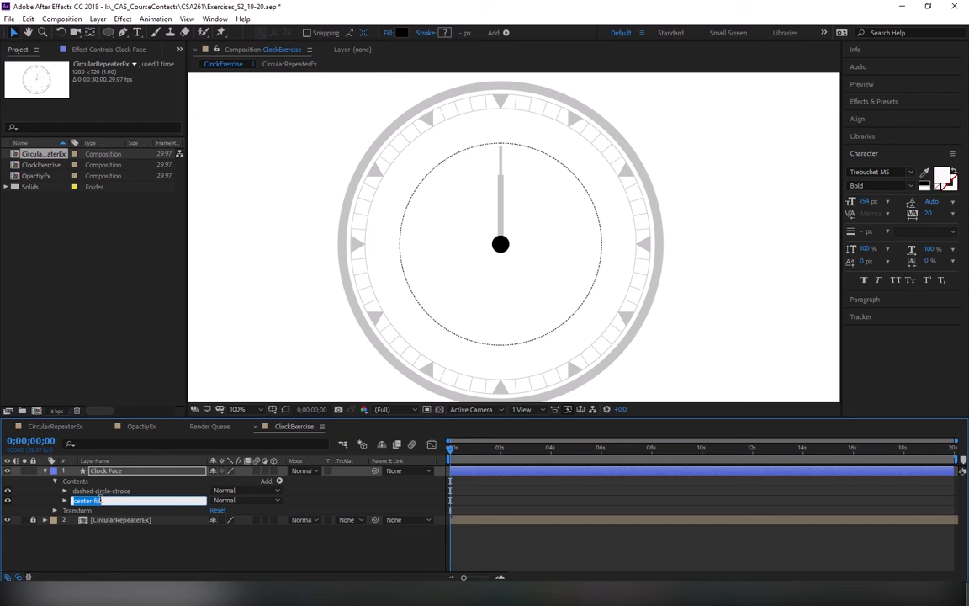
left_click(101, 500)
key("Home")
type("circle-")
key("Return")
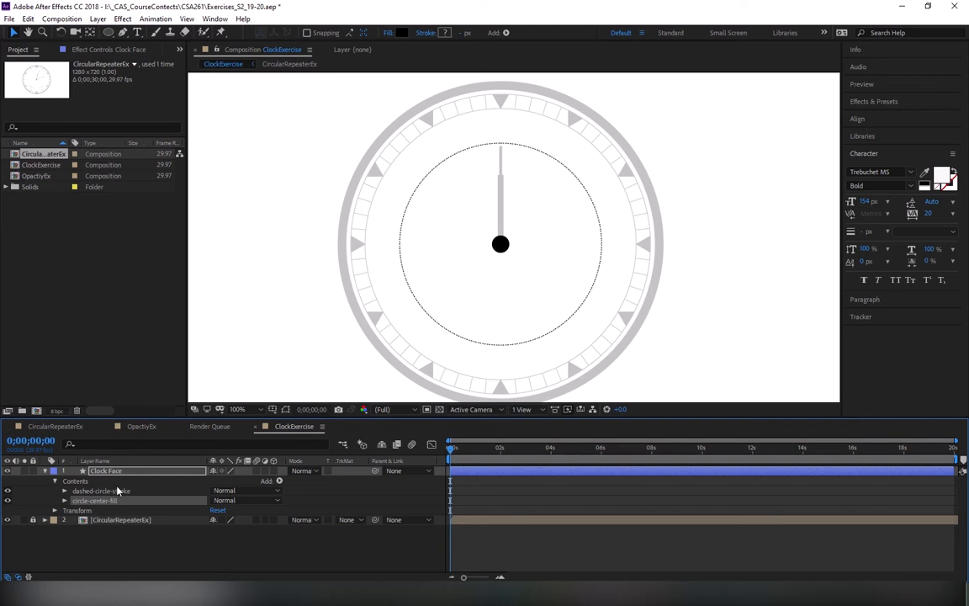
Review the path, stroke, fill and transform entries inside the dashed-circle-stroke and circle-center-fill groups
left_click(113, 491)
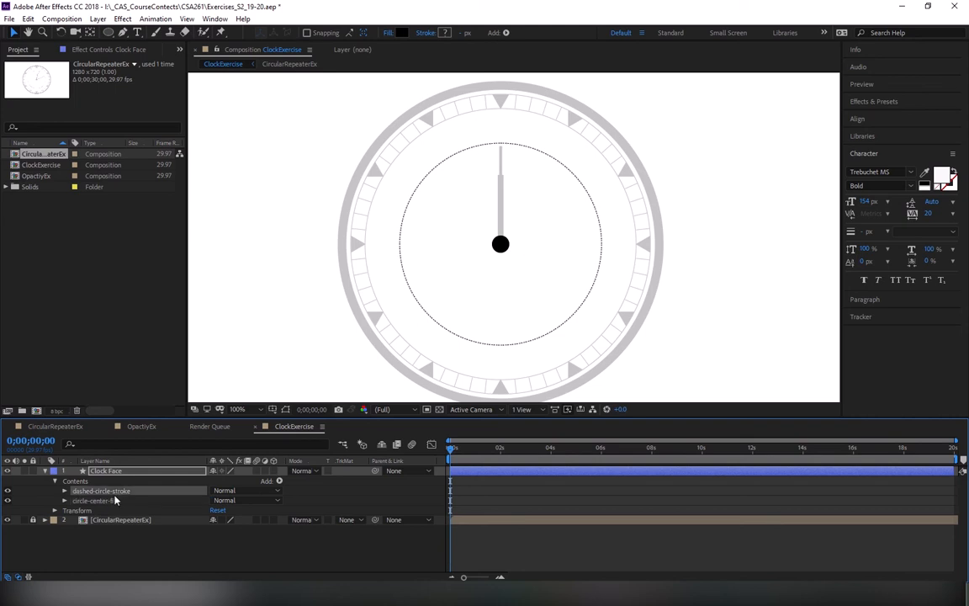
left_click(64, 490, "ctrl")
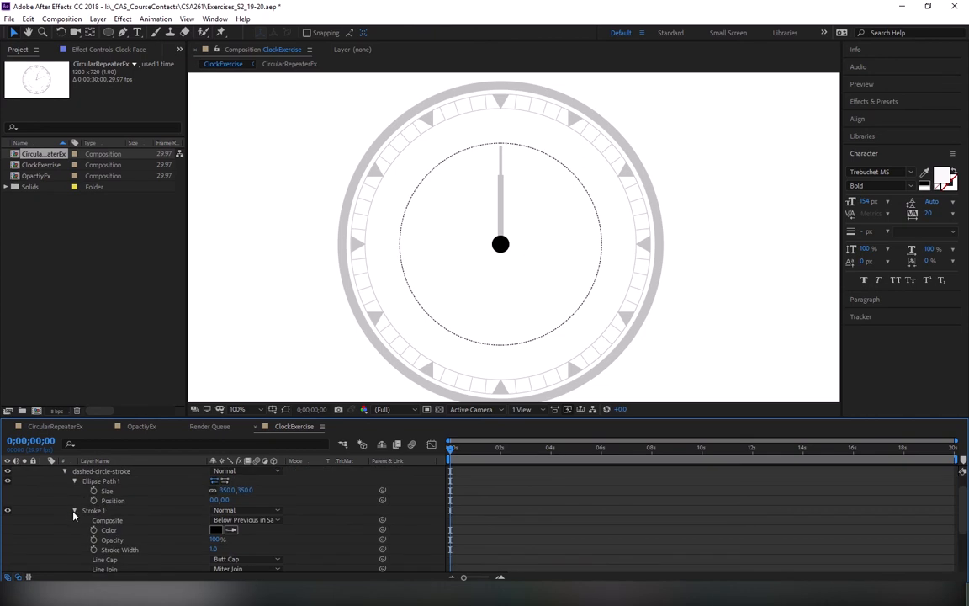
left_click(73, 511)
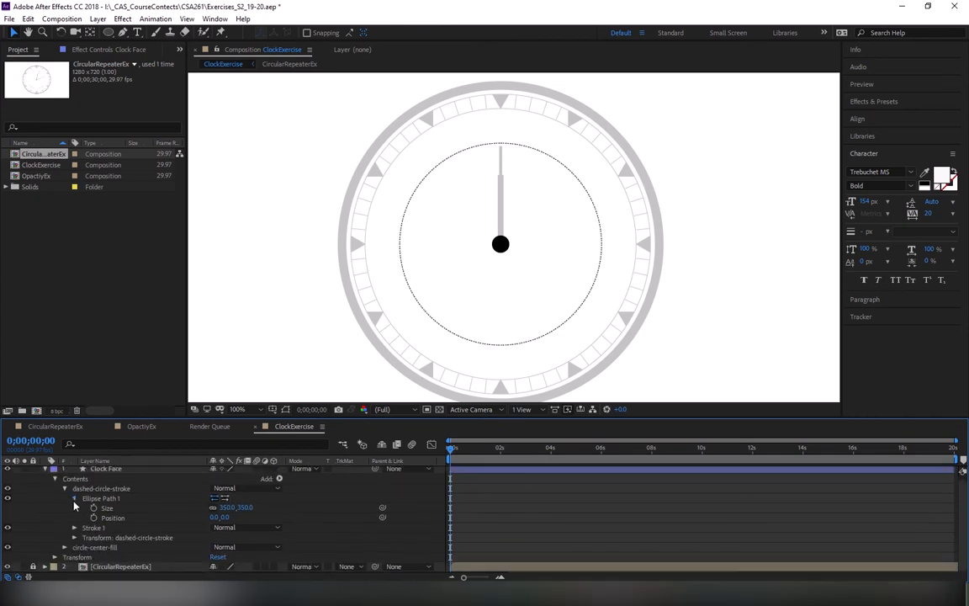
left_click(74, 498)
left_click(108, 520)
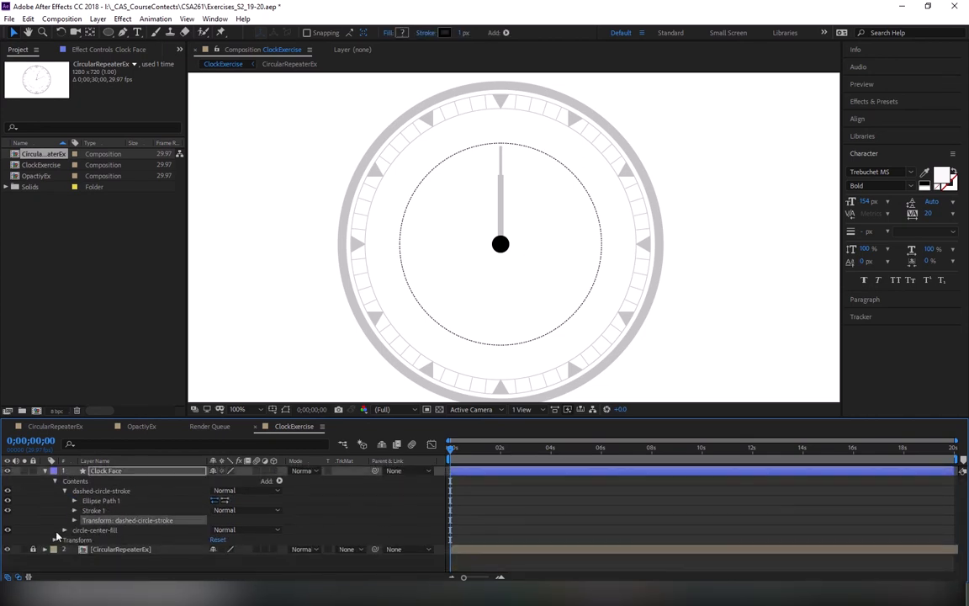
left_click(64, 530)
left_click(105, 559)
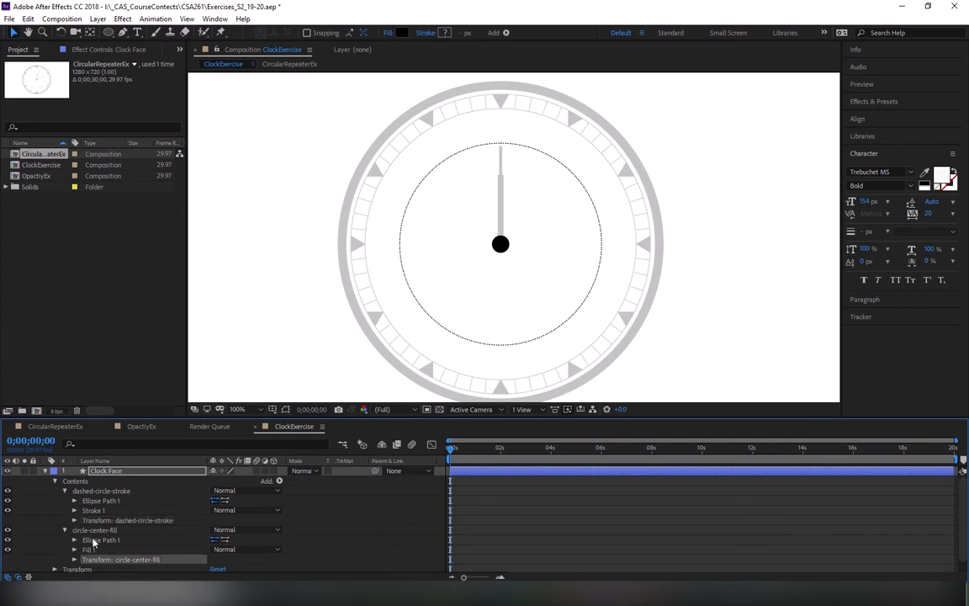
left_click(65, 490)
left_click(65, 501)
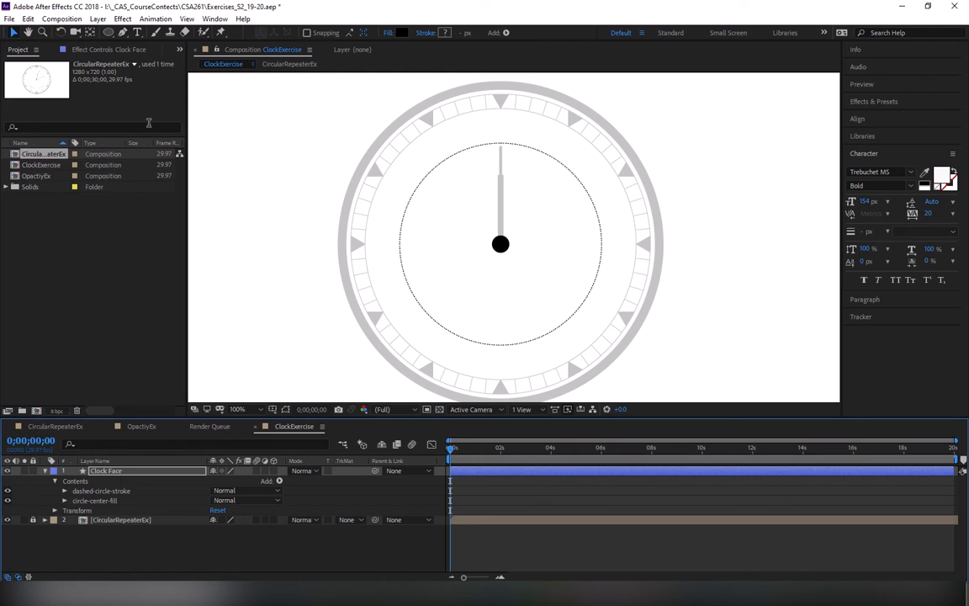
Add a new full-frame ellipse to the Clock Face layer and hide its Fill 1
double_click(108, 33)
key("v")
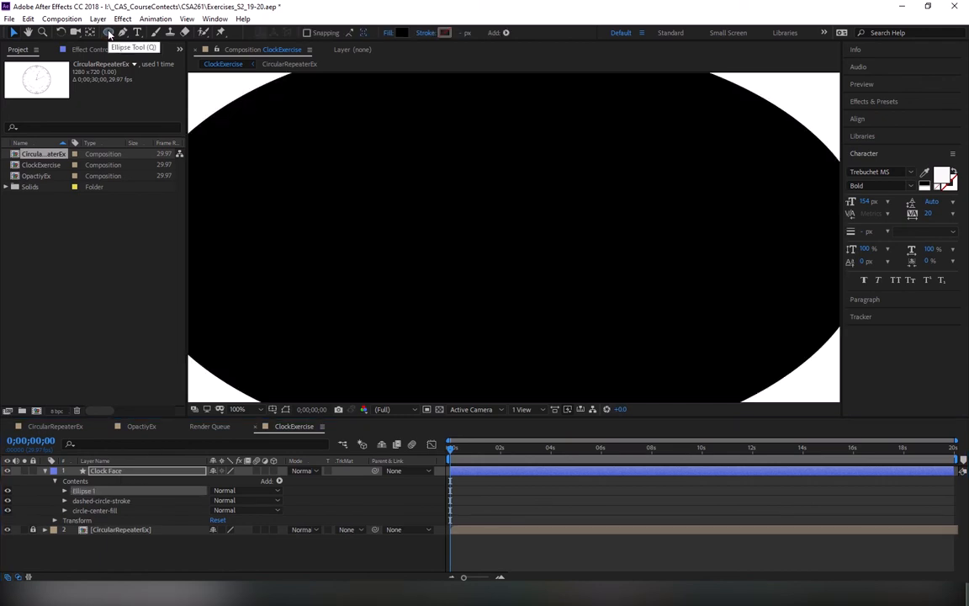
left_click(65, 490)
left_click(7, 519)
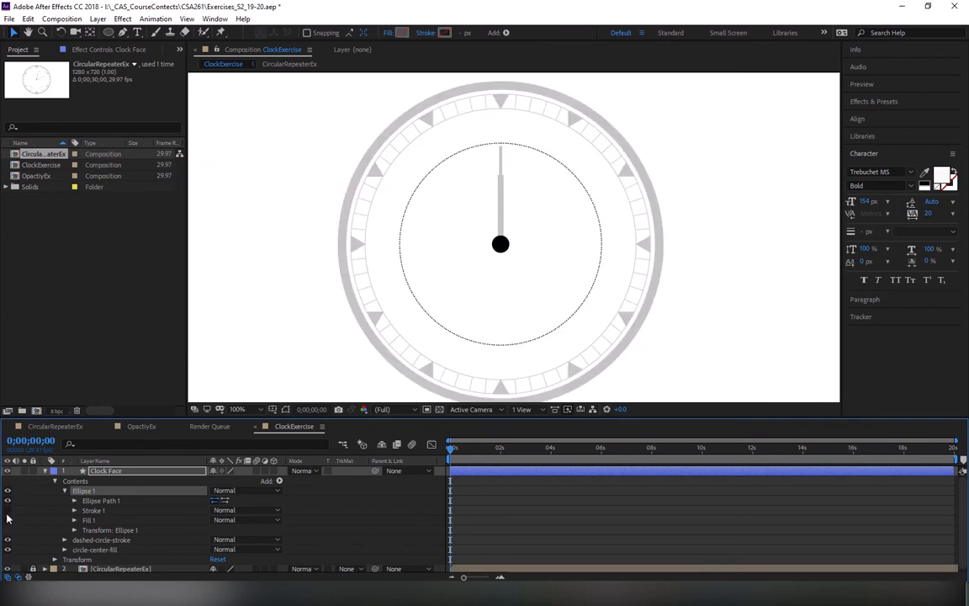
Set the new ellipse's Stroke 1 to black (000000) with a stroke width of 1
left_click(75, 510)
left_click(216, 509)
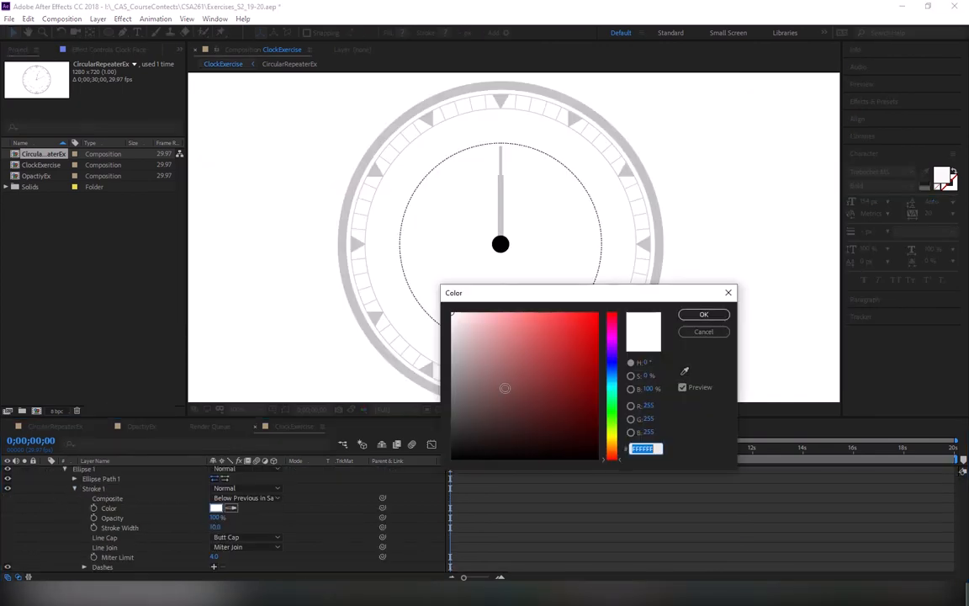
left_click_drag(505, 390, 599, 459)
left_click(703, 314)
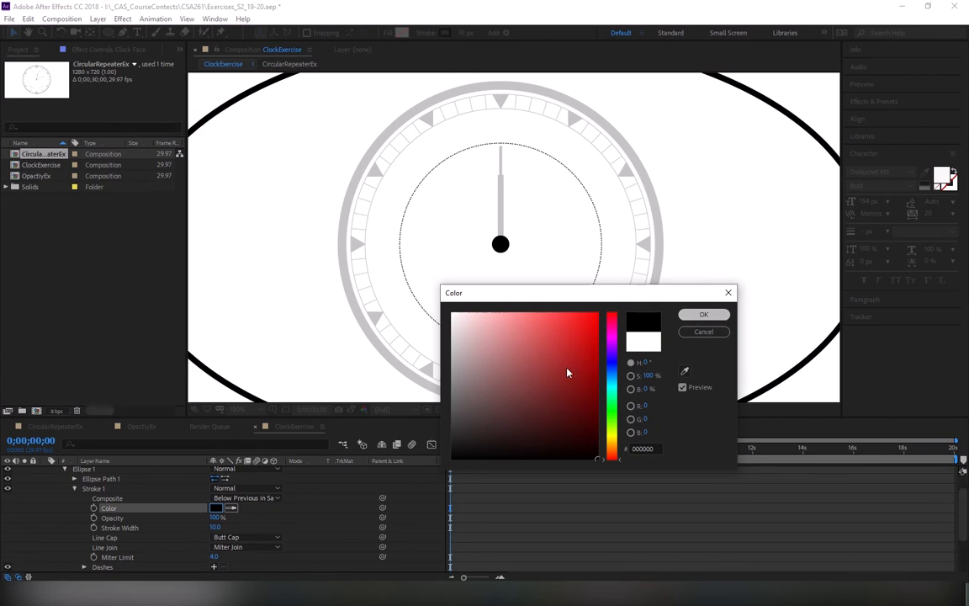
left_click(216, 526)
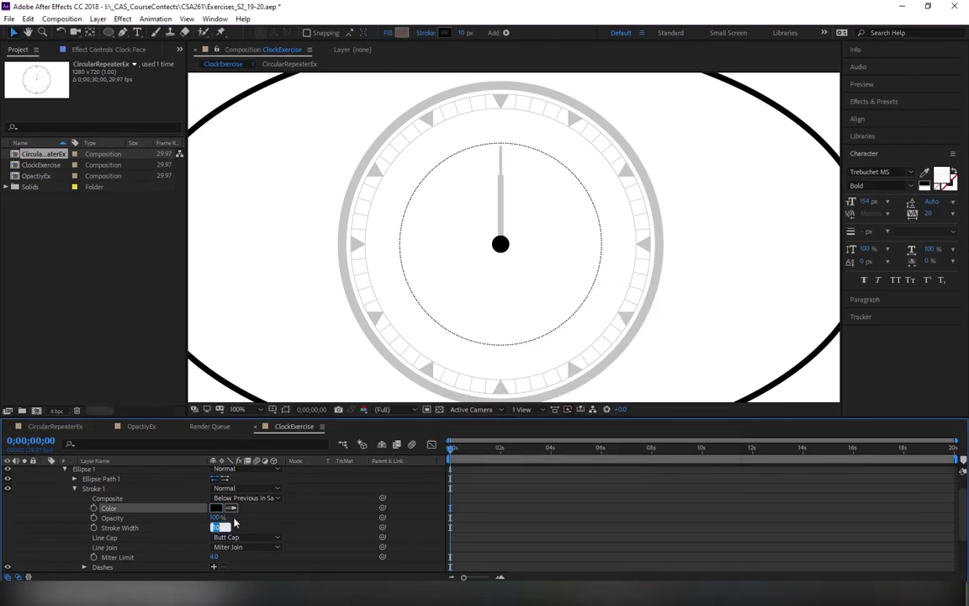
type("1")
key("Return")
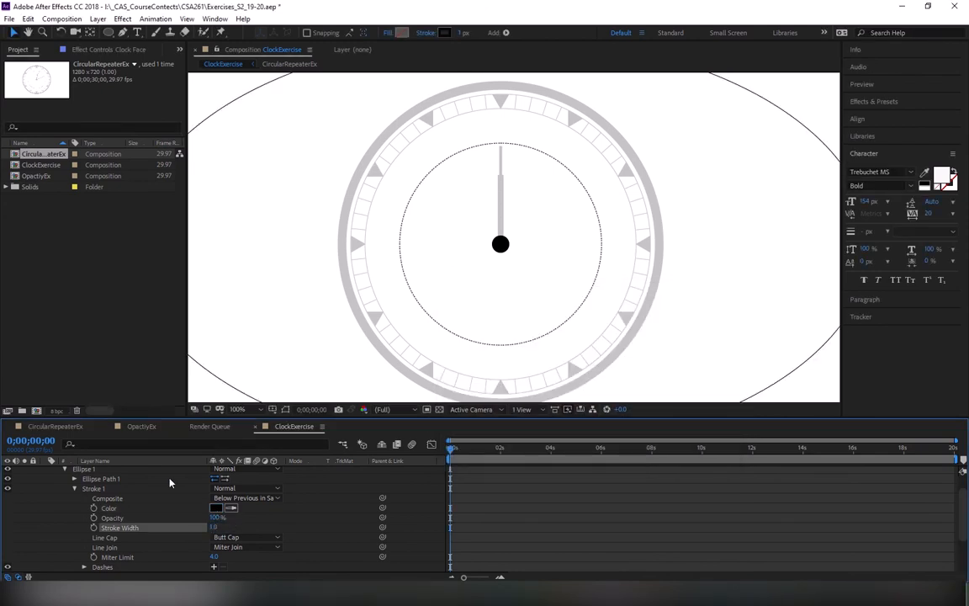
Set the size of Ellipse 1's Ellipse Path 1 to 500 by 500
left_click(74, 488)
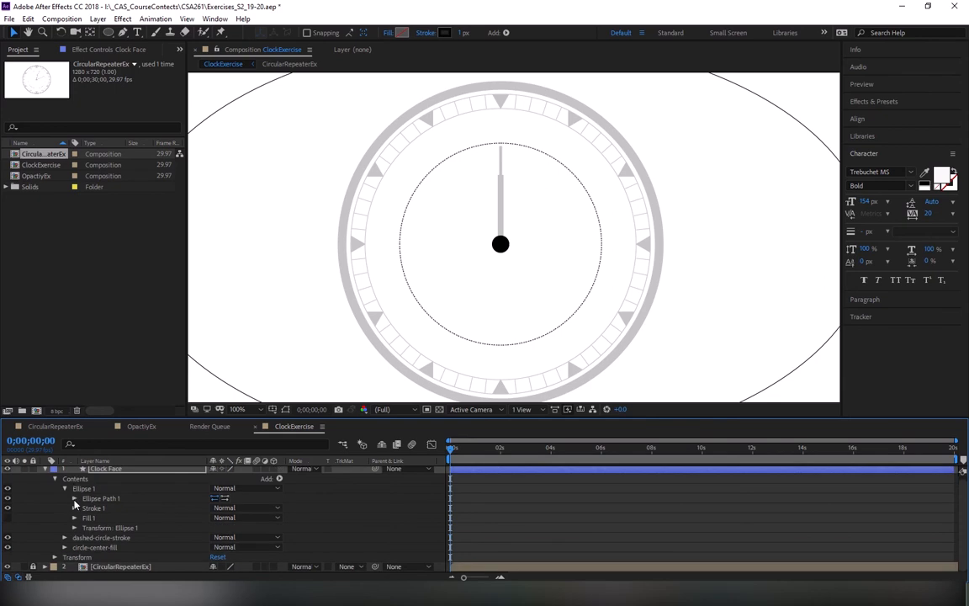
left_click(74, 498)
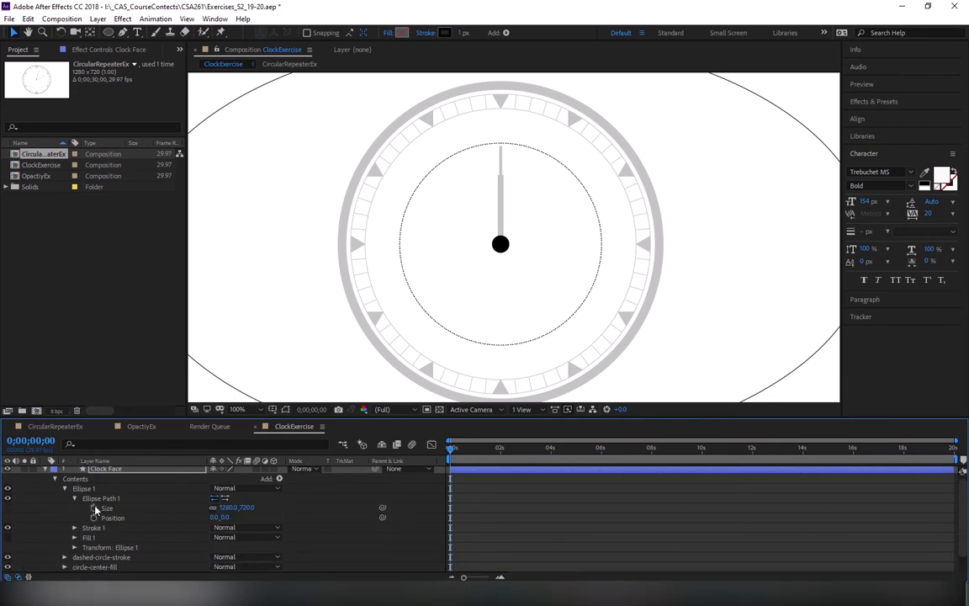
left_click(228, 508)
type("500")
key("Tab")
type("500")
key("Return")
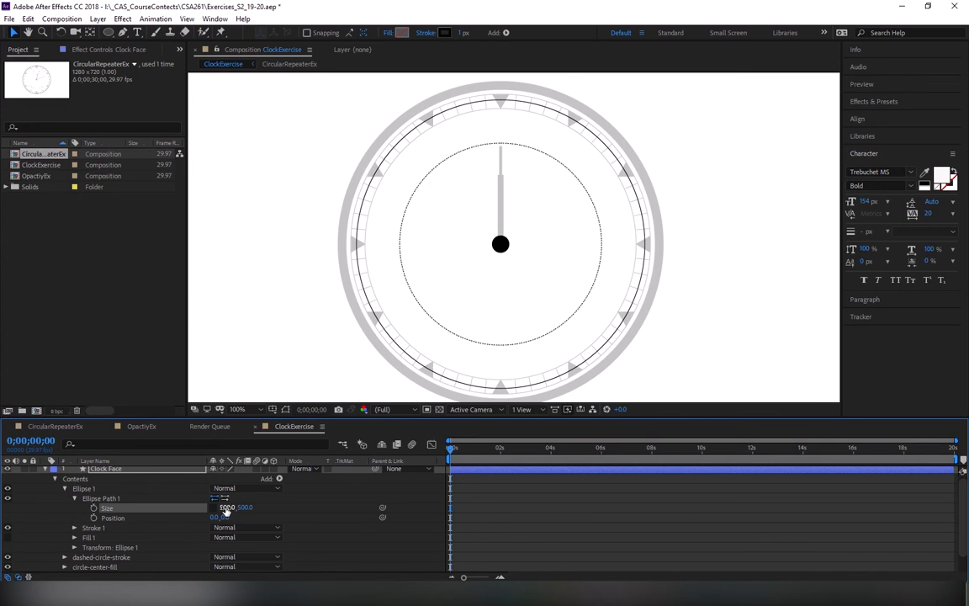
Undo a width-only resize of Ellipse 1, constrain its proportions and shrink it to 471 by 471 along the reference's inner ring
left_click_drag(226, 509, 198, 507)
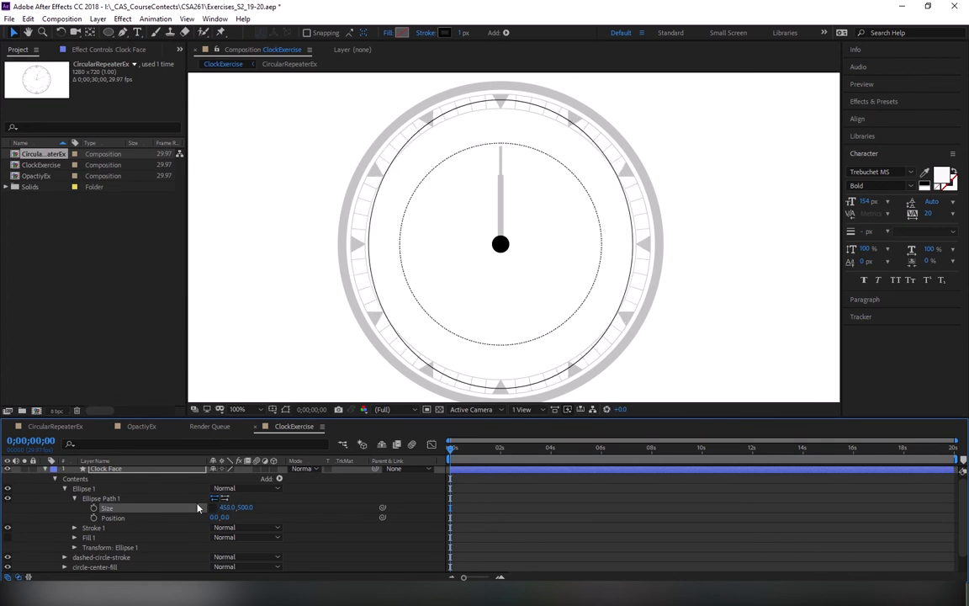
key("ctrl+z")
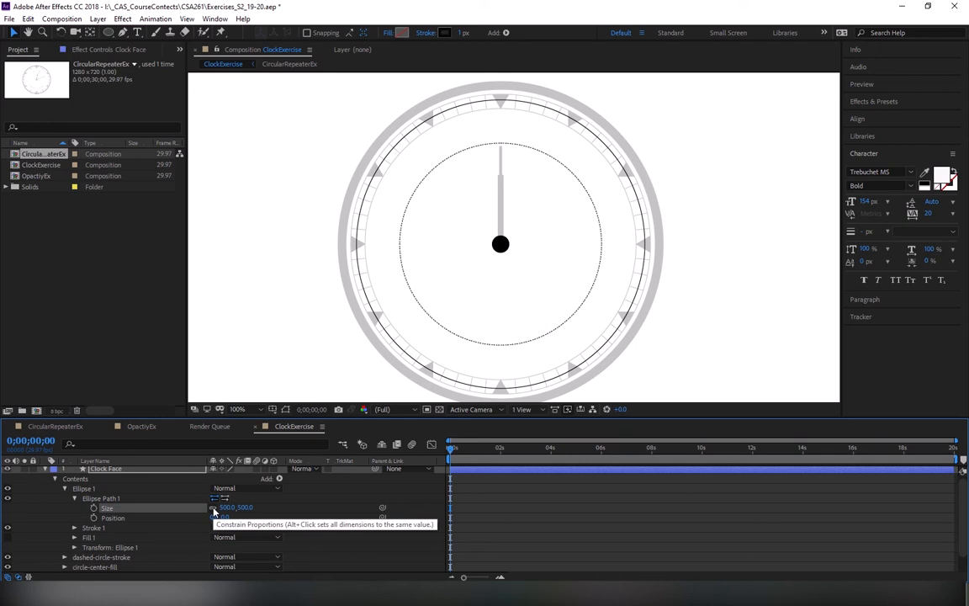
left_click(213, 507)
left_click_drag(214, 508, 190, 508)
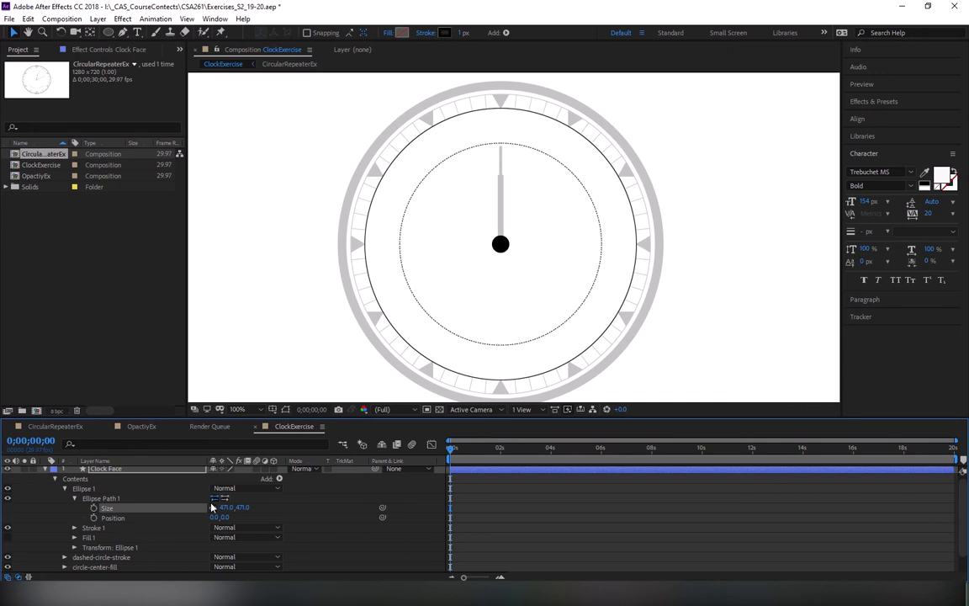
Set Ellipse 1's size to an even 470 by 470 and collapse the group
left_click(225, 507)
type("740")
key("Tab")
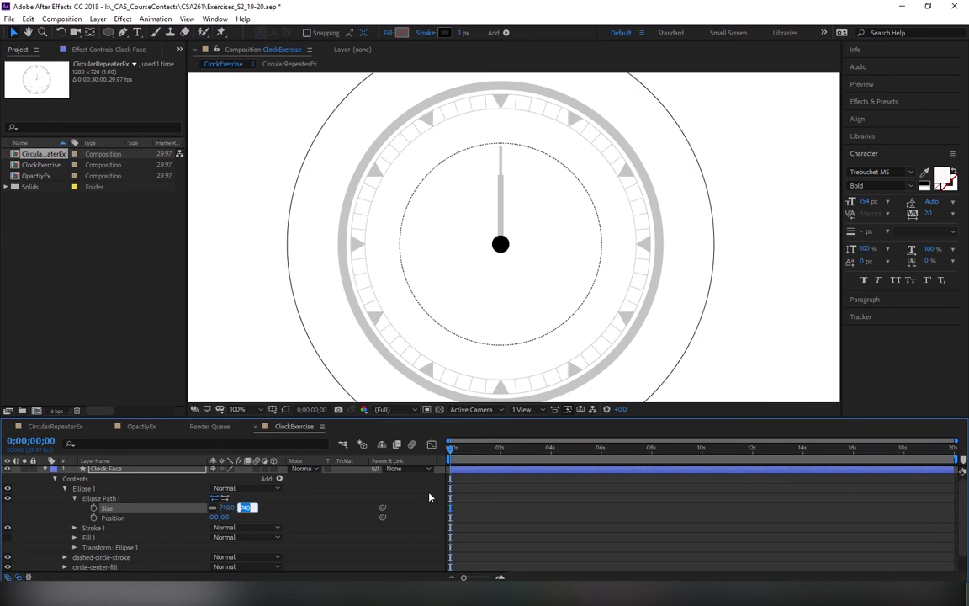
type("470")
left_click(227, 507)
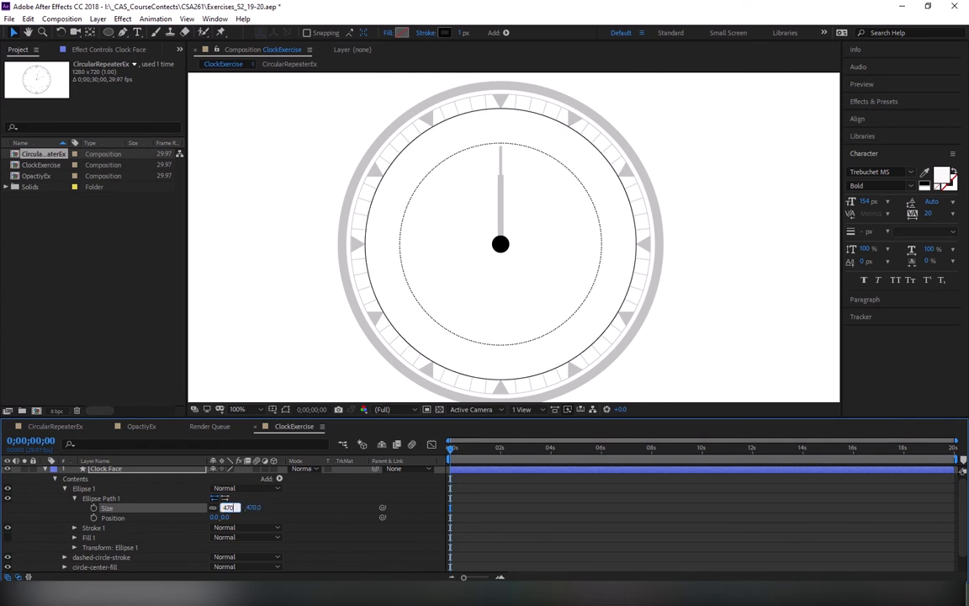
key("Tab")
key("Return")
left_click(75, 498)
left_click(65, 488)
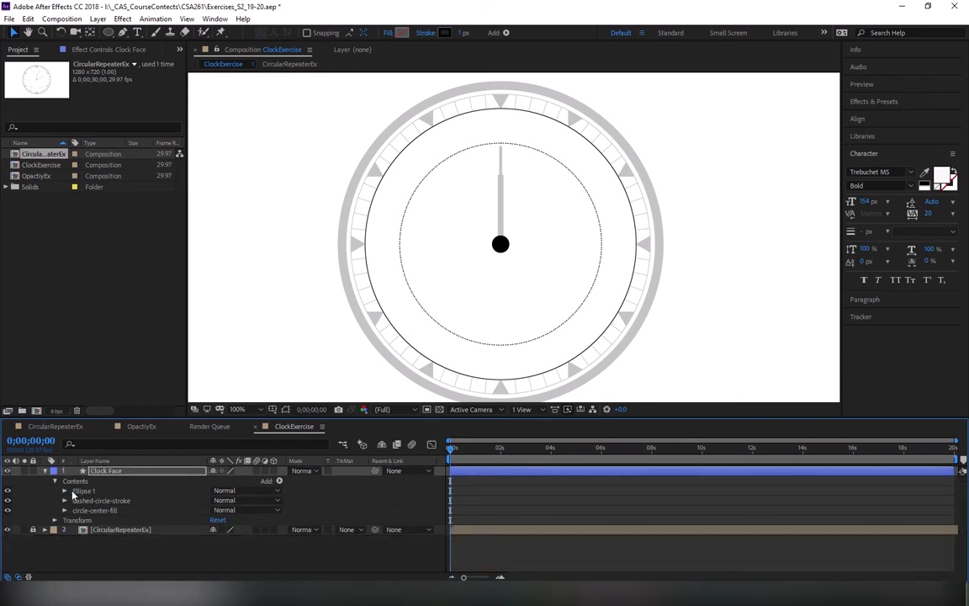
Rename the Ellipse 1 group as doubleCircle-stroke
left_click(82, 490)
key("Return")
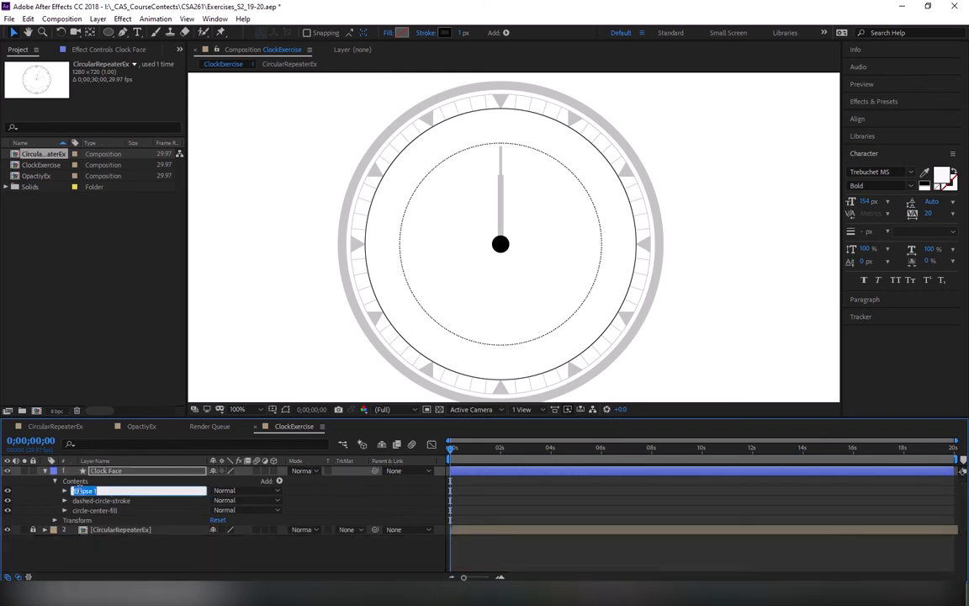
type("double")
type("circle")
type("C")
type("-st")
type("rok")
type("e")
key("Return")
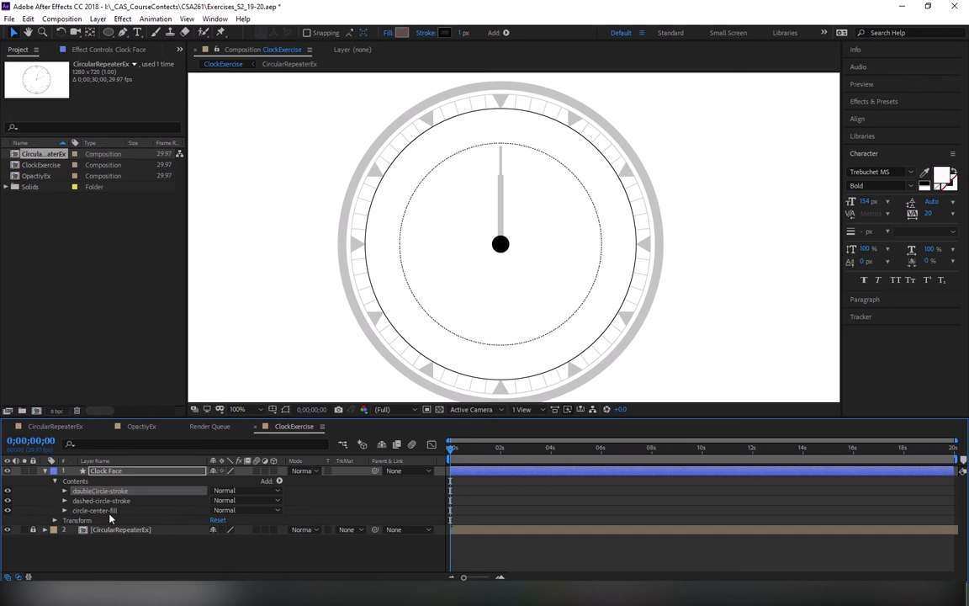
Duplicate Ellipse Path 1 inside the doubleCircle-stroke group
left_click(65, 491)
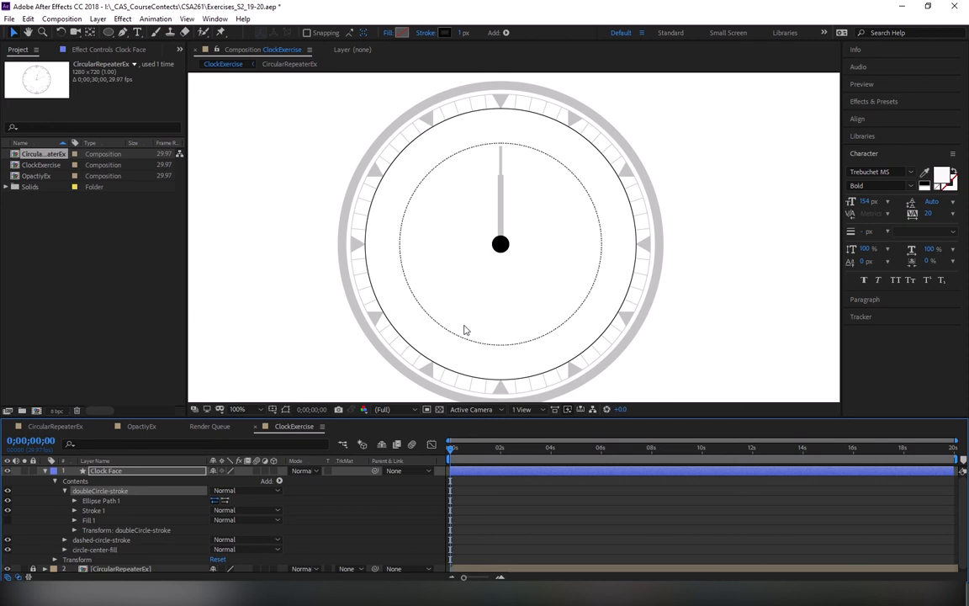
left_click(99, 502)
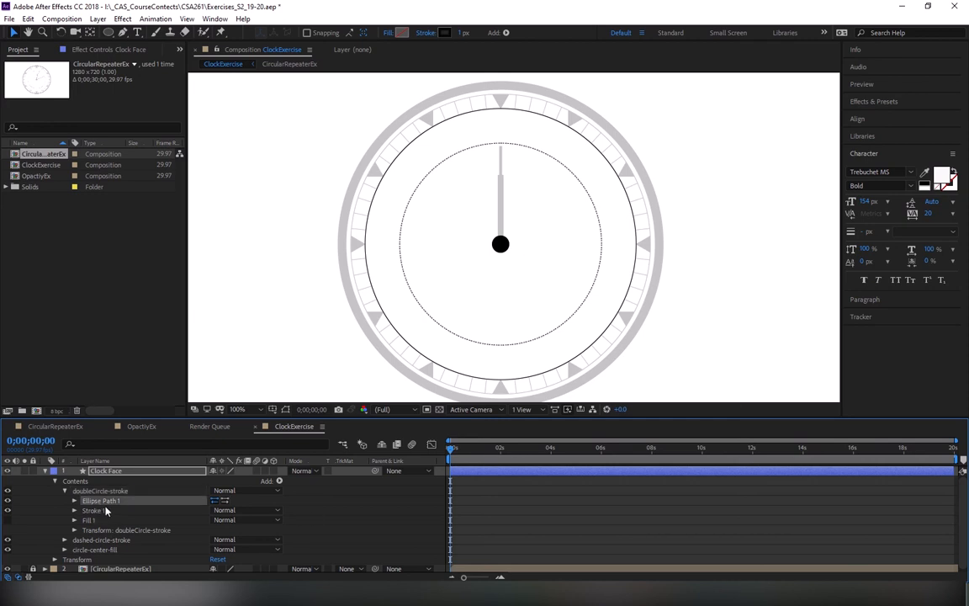
key("ctrl+d")
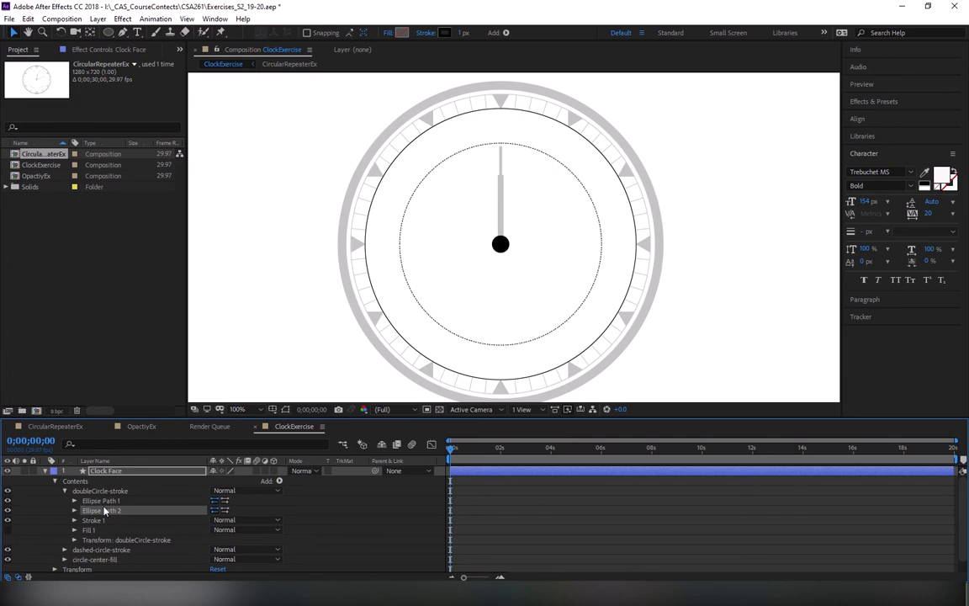
Enlarge the duplicated Ellipse Path 2 to 520 by 520 along the reference's outer thin ring and collapse the doubleCircle-stroke group
left_click(75, 511)
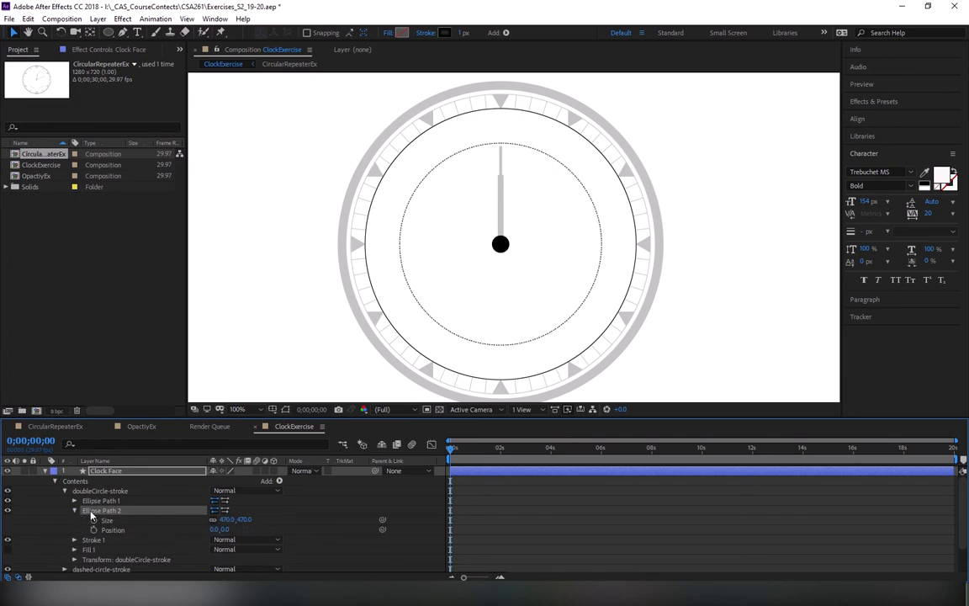
left_click(227, 519)
type("500")
key("Tab")
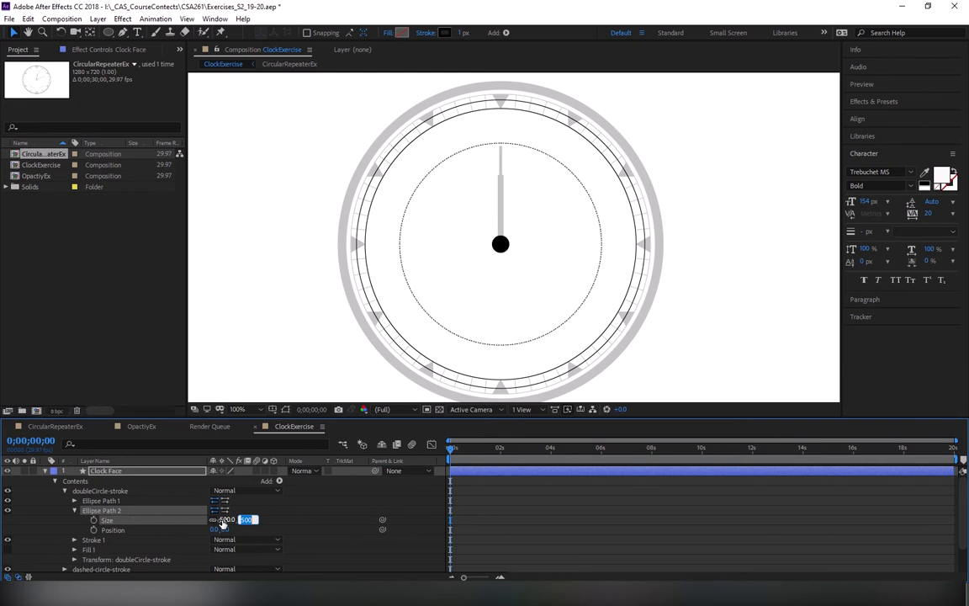
left_click_drag(223, 521, 234, 519)
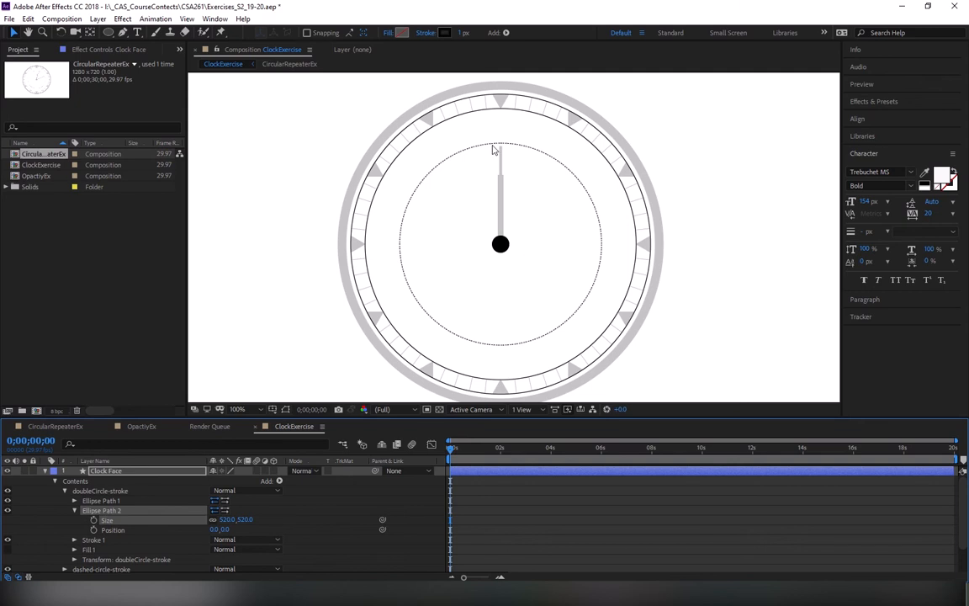
left_click(65, 490)
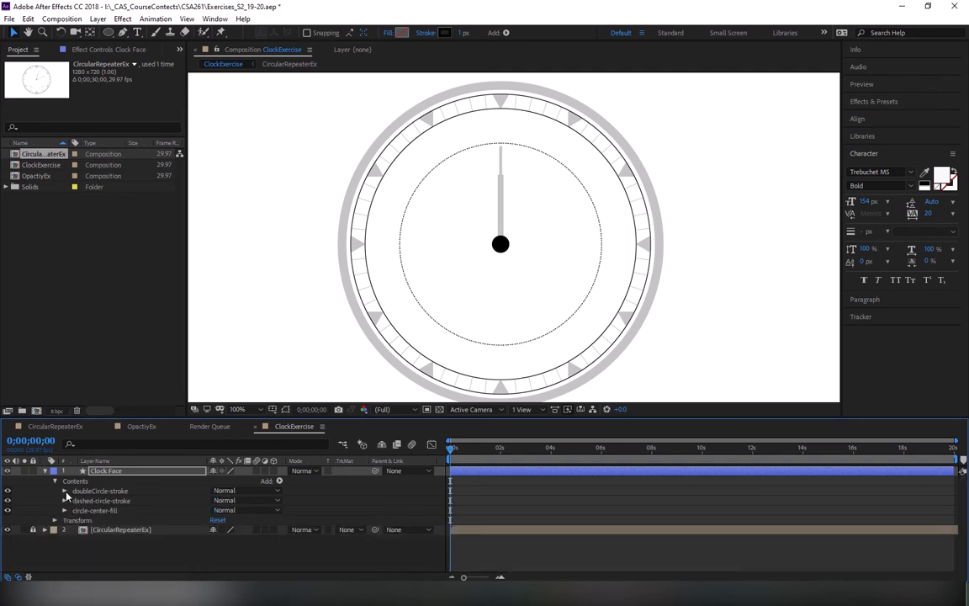
Duplicate the doubleCircle-stroke group and rename the copy as Circle-bold-stroke
left_click(108, 492)
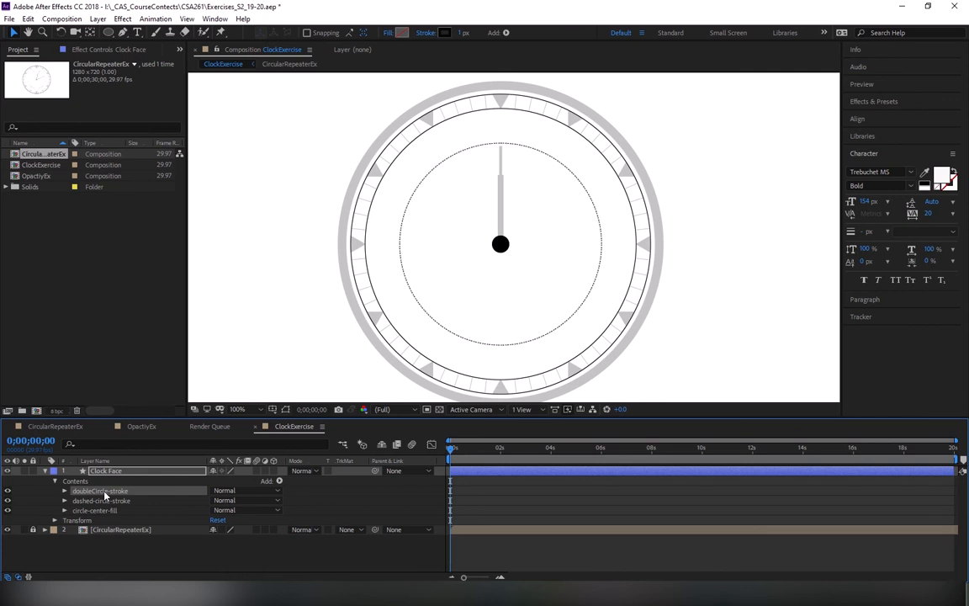
key("ctrl+d")
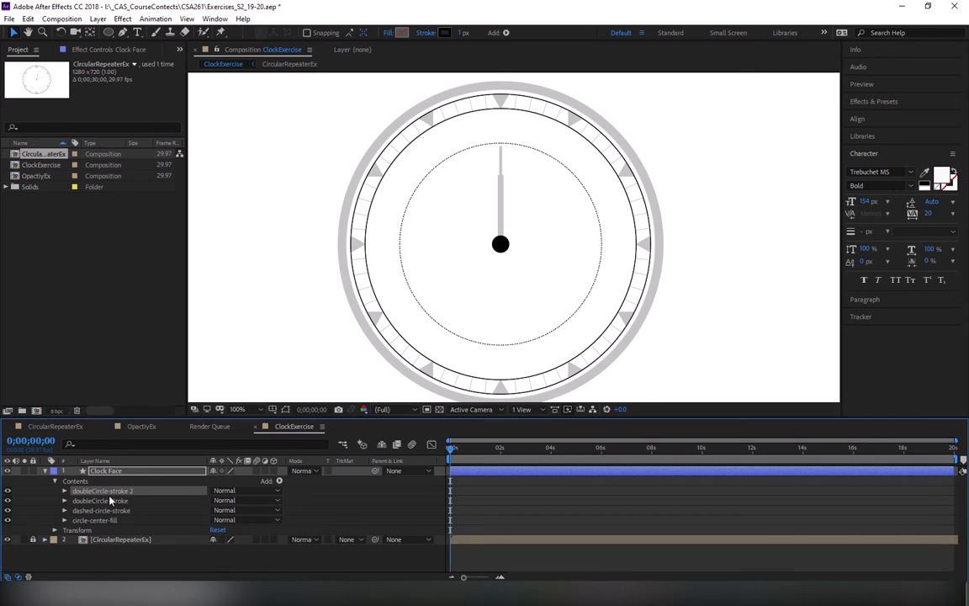
key("Return")
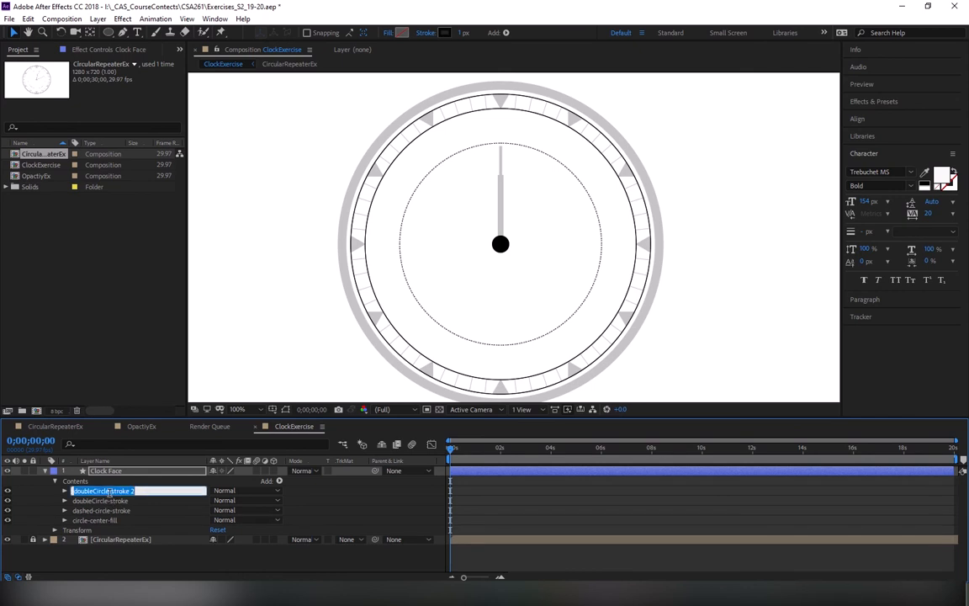
left_click(110, 491)
key("BackSpace")
key("BackSpace")
key("BackSpace")
key("BackSpace")
key("BackSpace")
key("BackSpace")
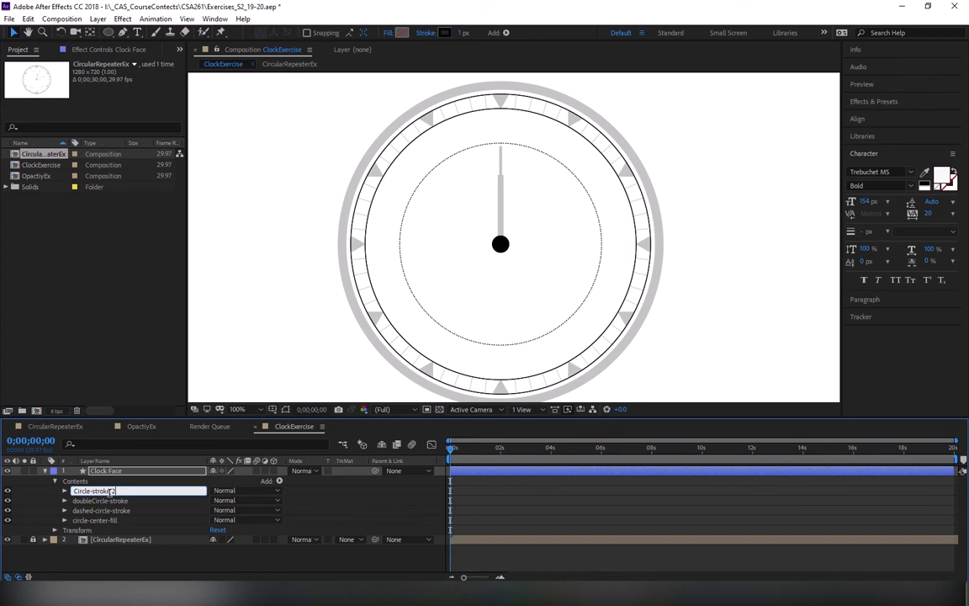
key("BackSpace")
key("BackSpace")
left_click(87, 490)
type("-bold")
key("Return")
Delete Ellipse Path 2 from Circle-bold-stroke and enlarge its Ellipse Path 1 to 548 by 548 over the reference's thick outer ring
left_click(65, 490)
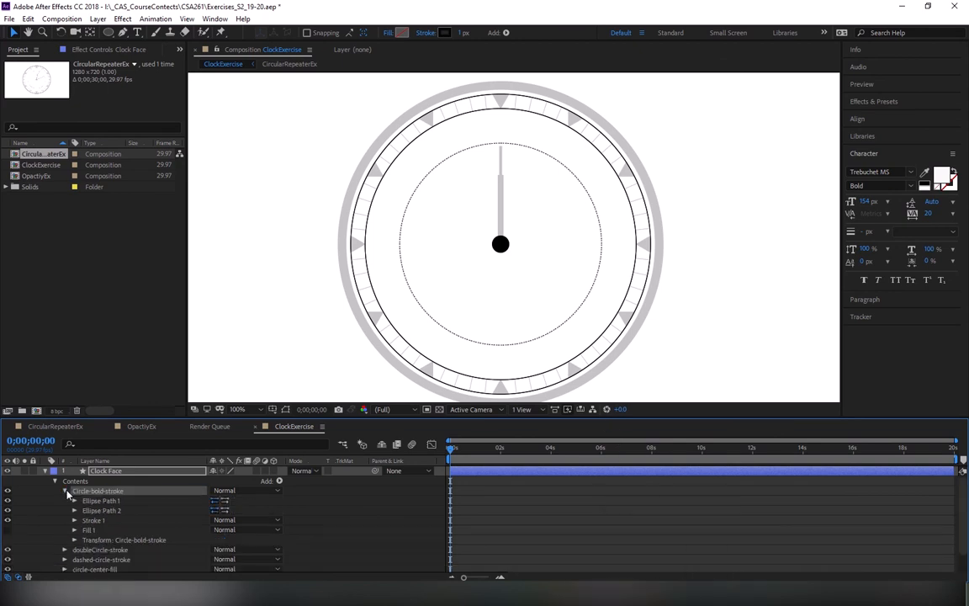
left_click(106, 512)
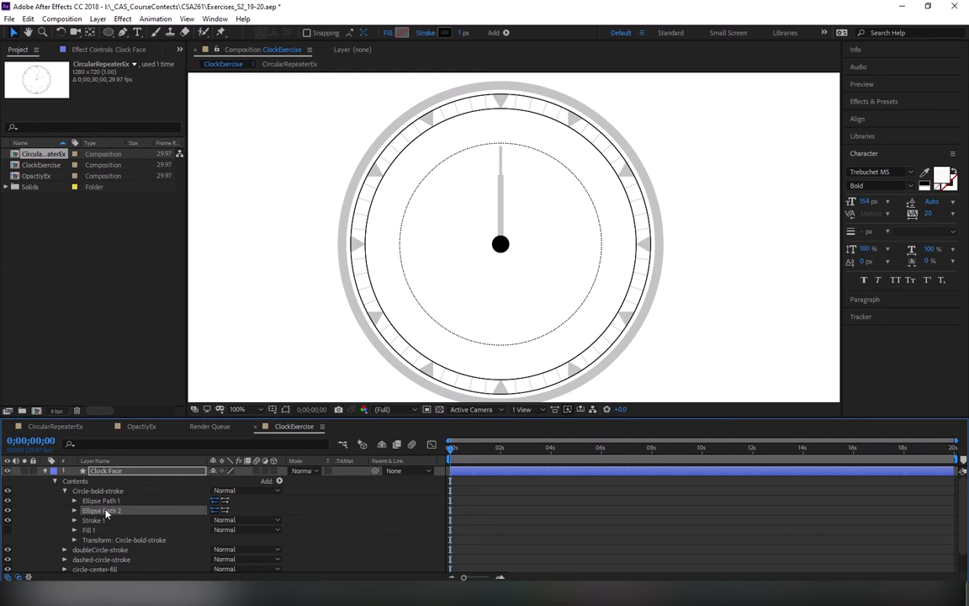
key("Delete")
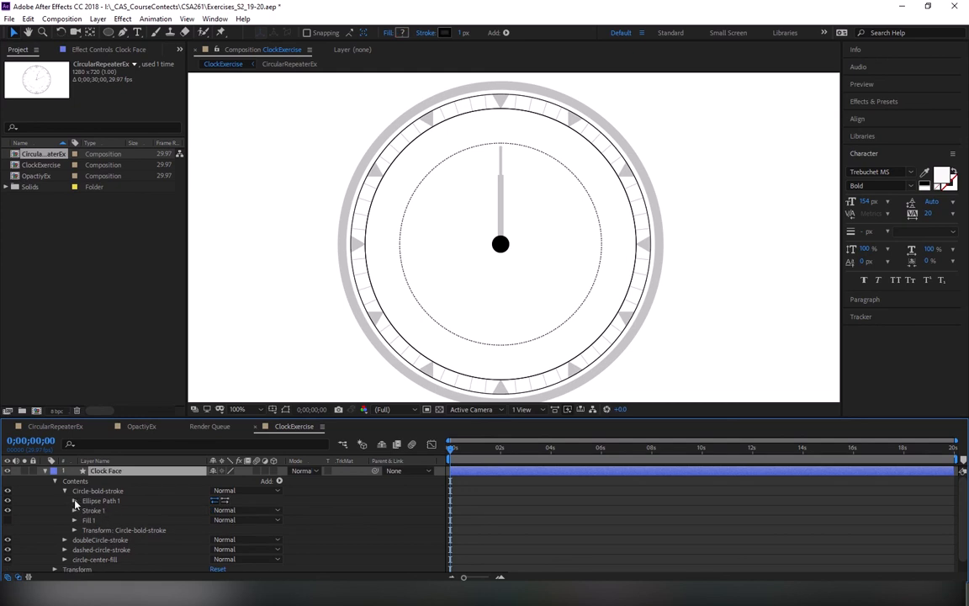
left_click(73, 500)
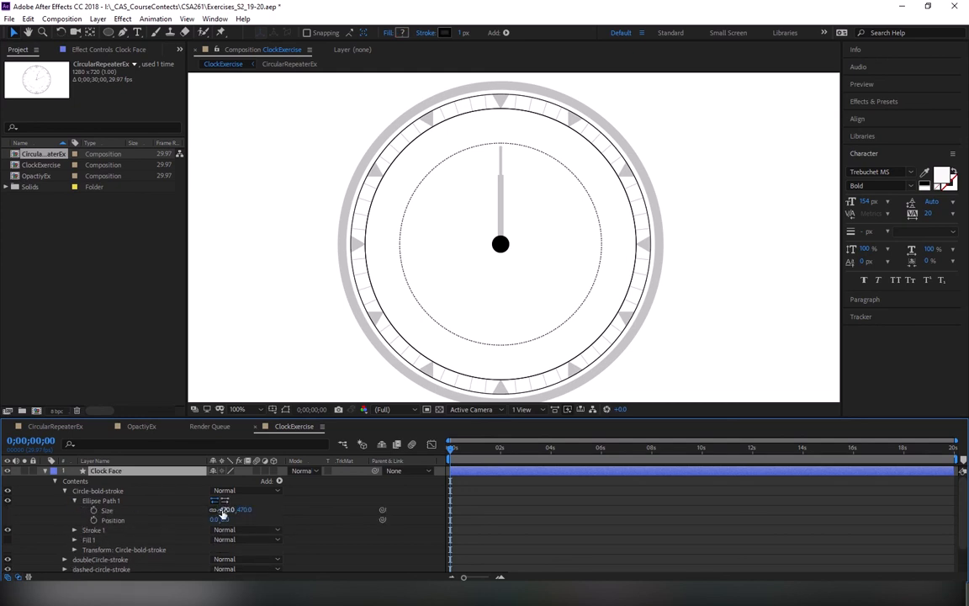
left_click_drag(223, 512, 270, 513)
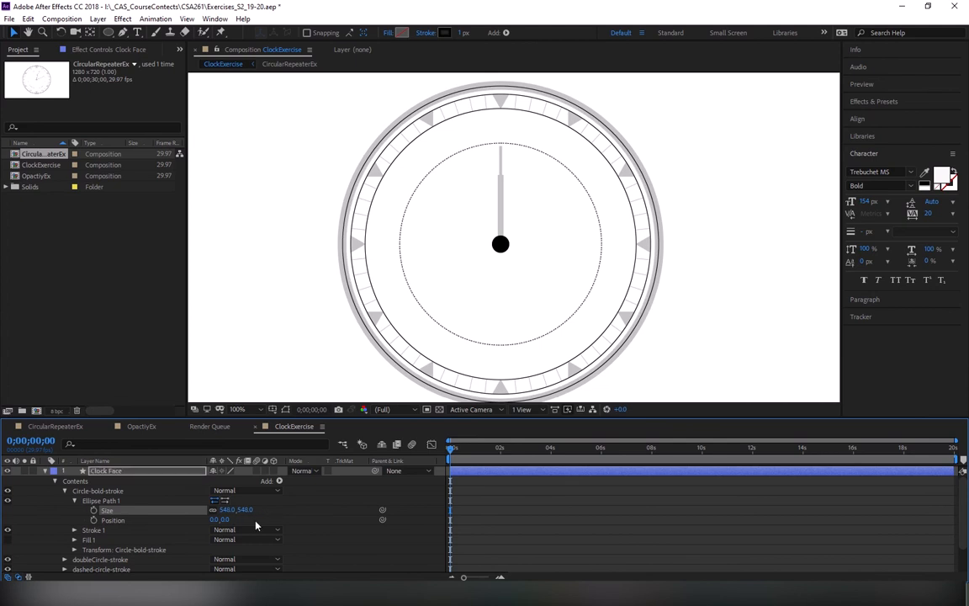
Thicken Stroke 1 of the Circle-bold-stroke group to a stroke width of 10
left_click(74, 530)
scroll(126, 530, "down", 2)
left_click_drag(214, 528, 229, 527)
left_click(216, 527)
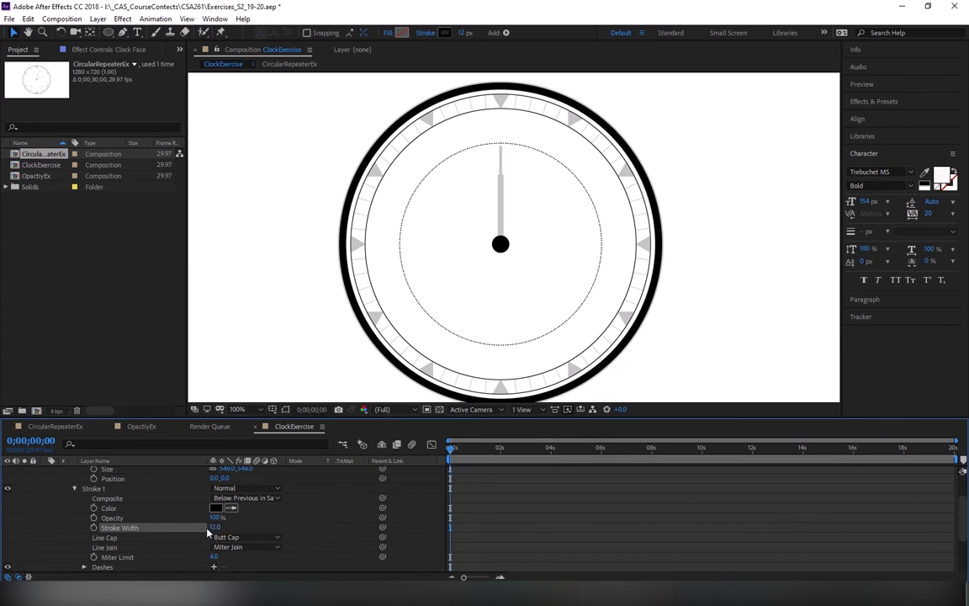
type("10")
key("Return")
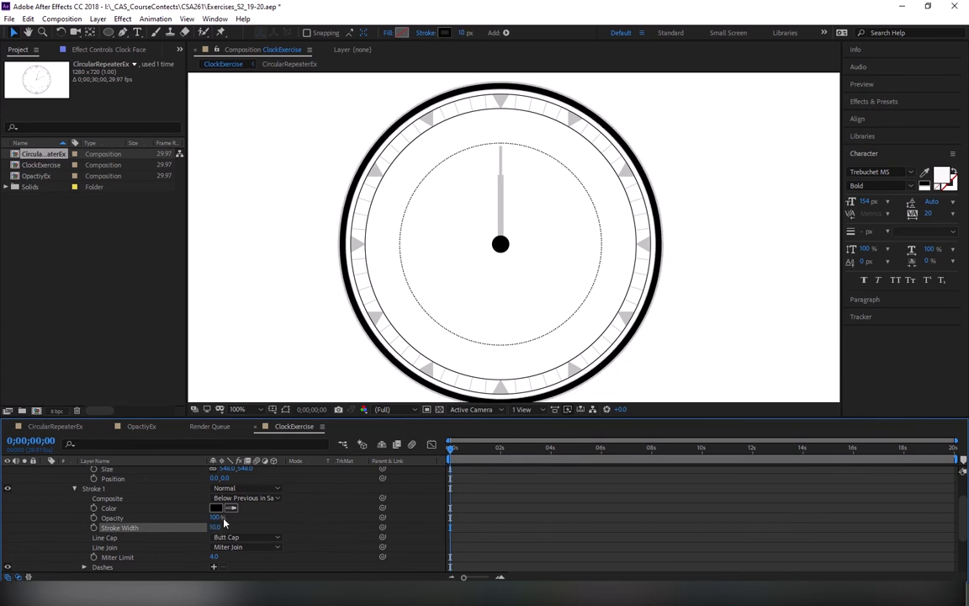
Set the size of Circle-bold-stroke's Ellipse Path 1 to an even 550 by 550
left_click(226, 467)
type("550")
key("Tab")
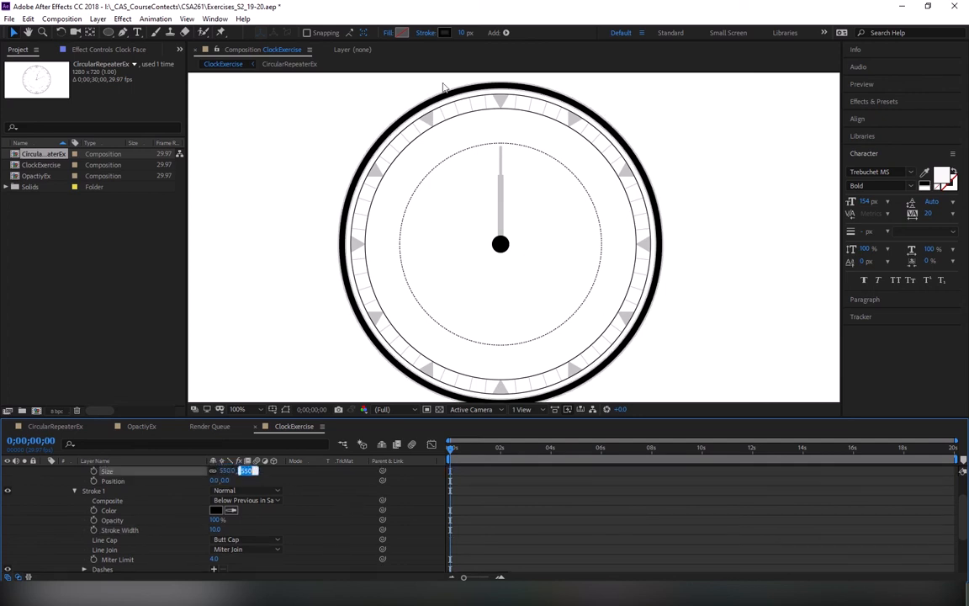
Try stroke widths of 12 and 13 on Circle-bold-stroke to match the reference's thick outer ring
scroll(444, 91, "up", 1)
left_click_drag(309, 147, 480, 236)
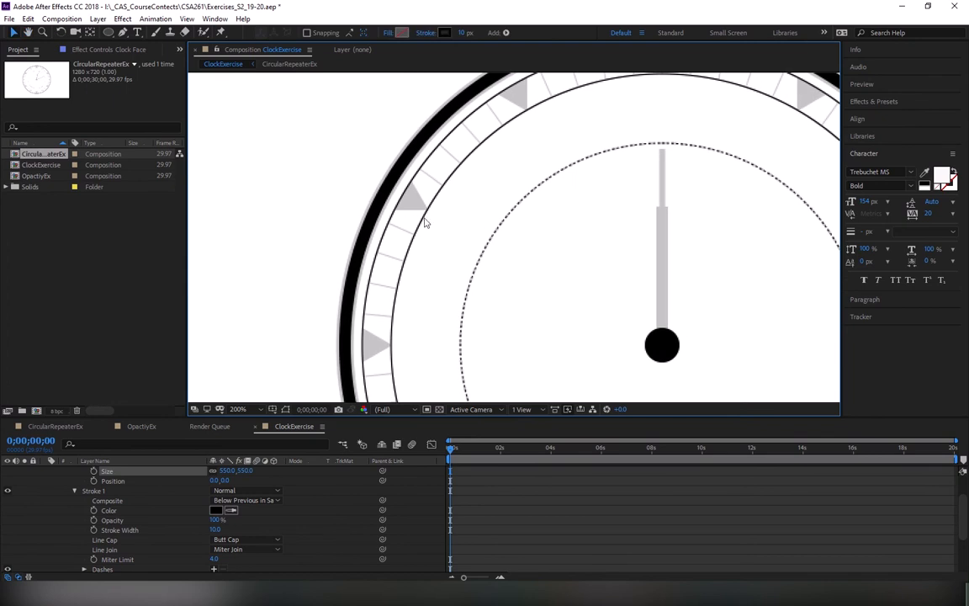
left_click(215, 529)
type("12")
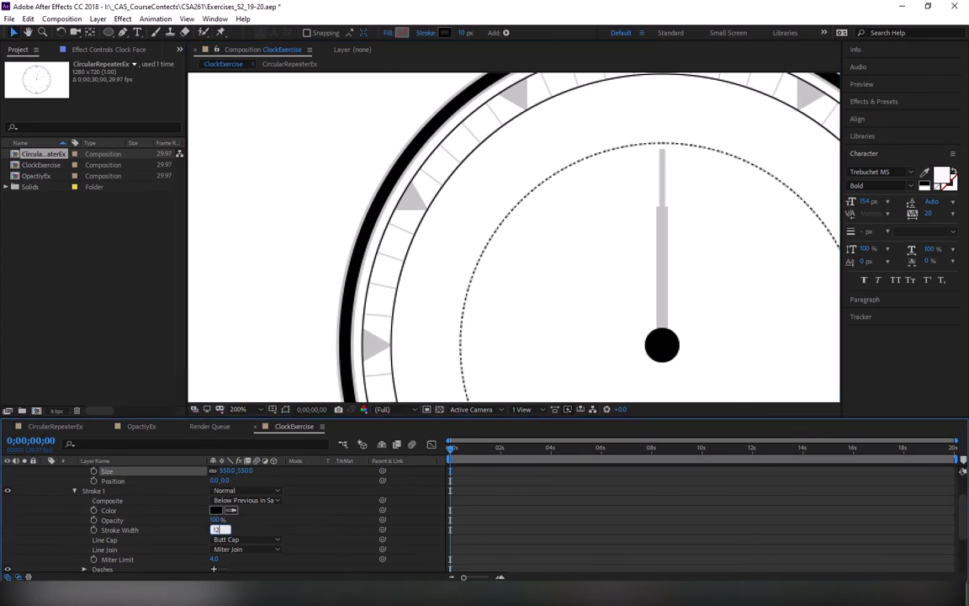
key("Return")
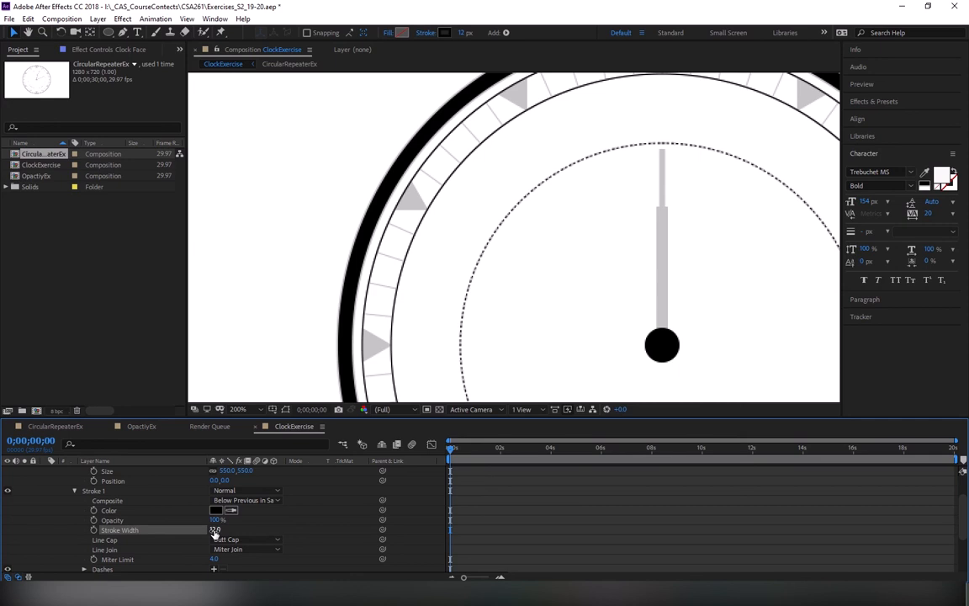
left_click_drag(215, 532, 215, 532)
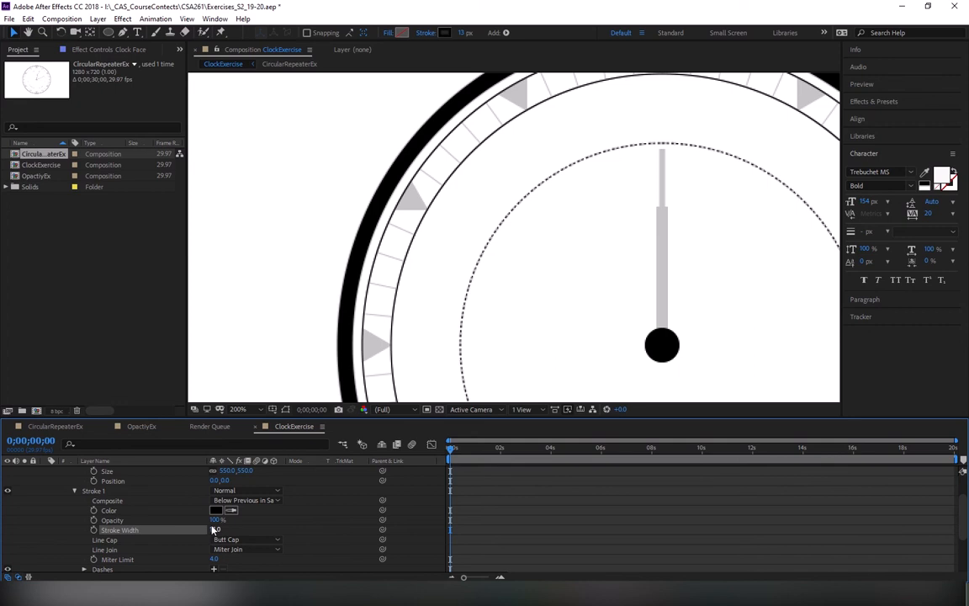
Return Circle-bold-stroke's stroke width to 10
left_click(248, 411)
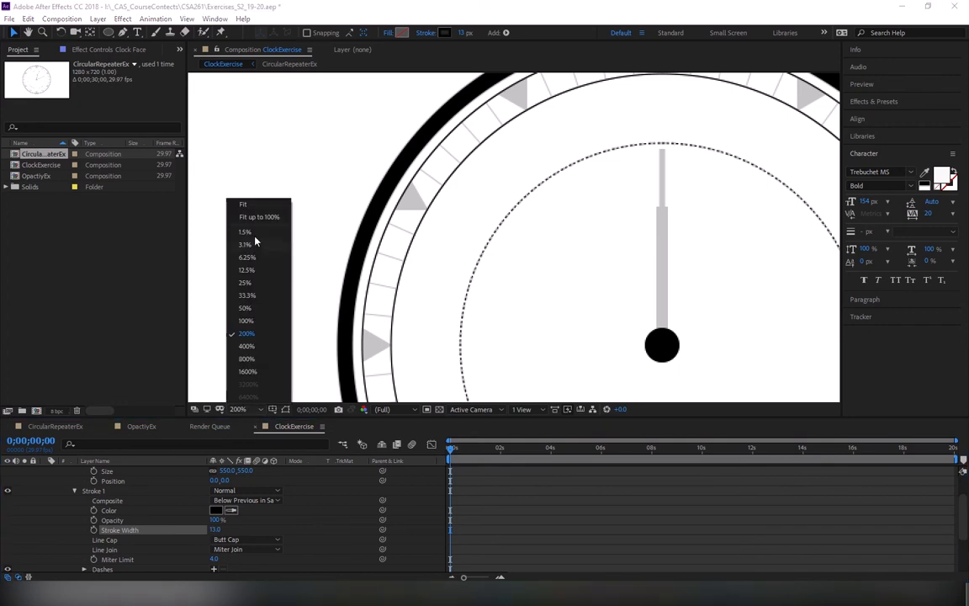
left_click(230, 213)
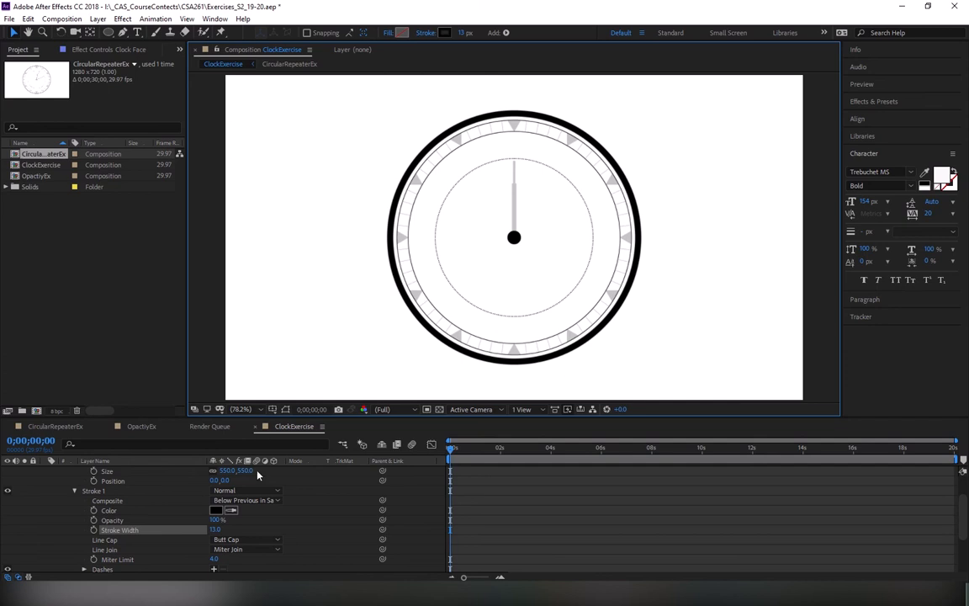
left_click(215, 529)
type("8")
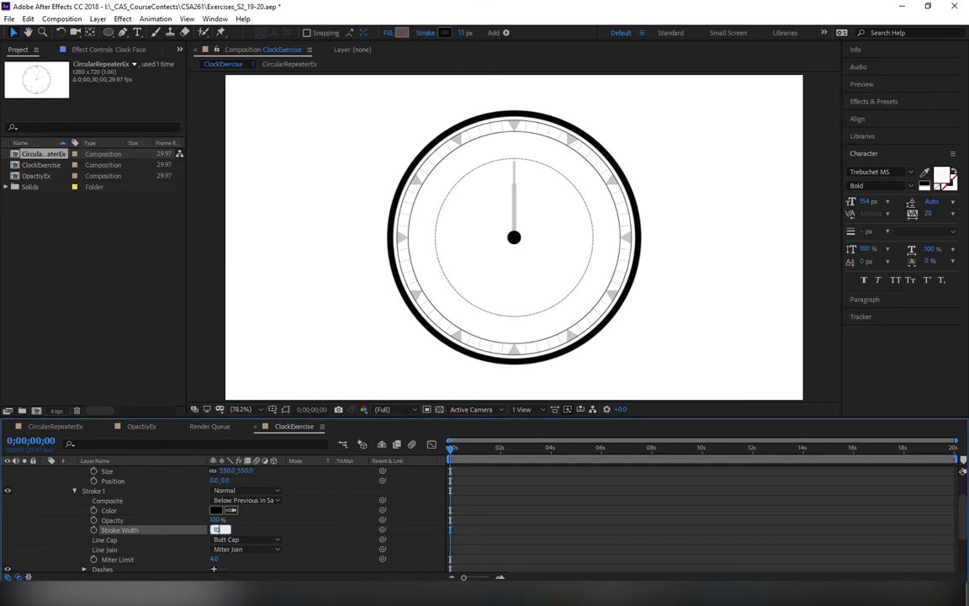
key("Return")
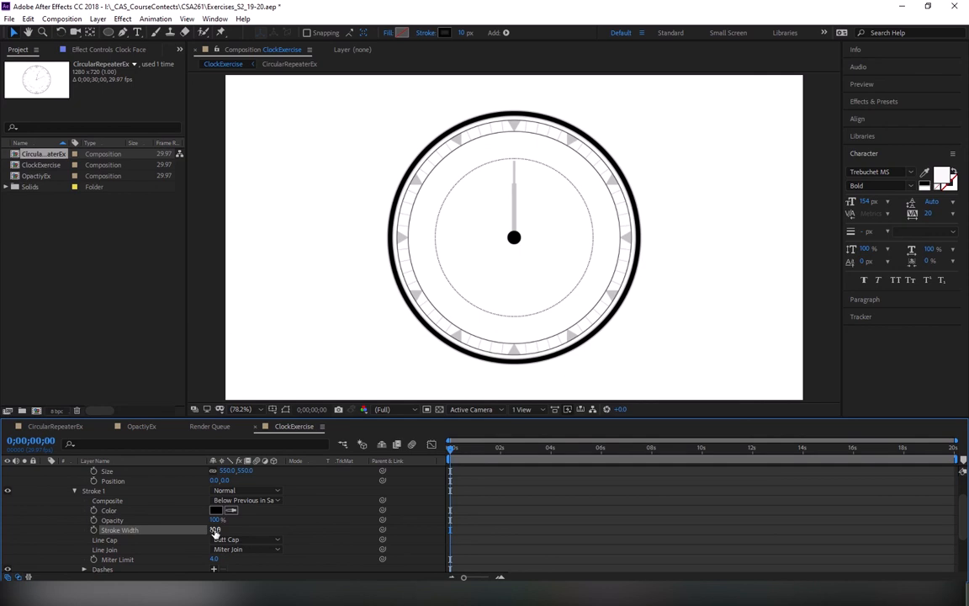
left_click_drag(215, 532, 255, 509)
Collapse the Clock Face layer and briefly hide the CircularRepeaterEx reference layer to examine the drawn rings on their own
scroll(126, 496, "up", 2)
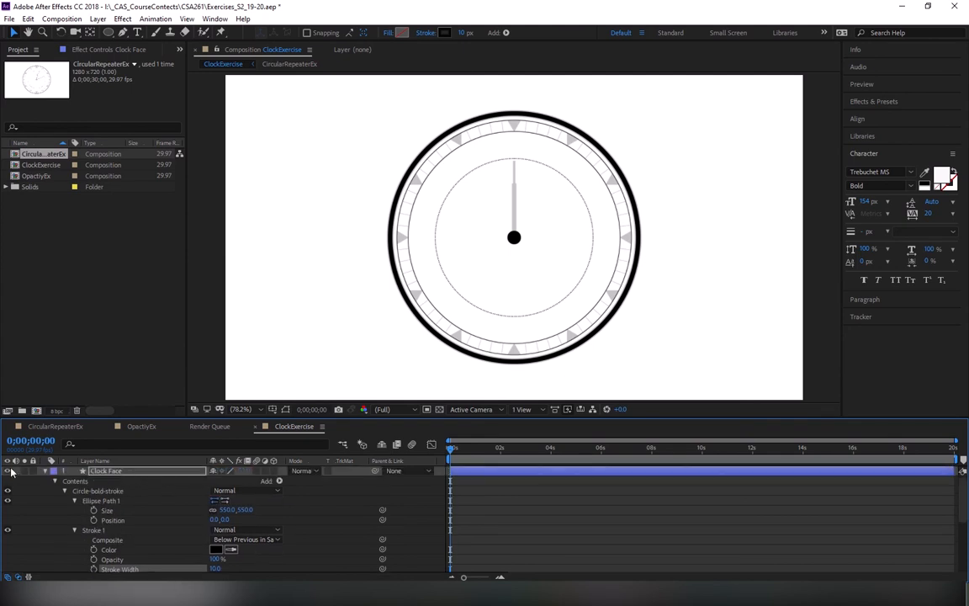
left_click(46, 472)
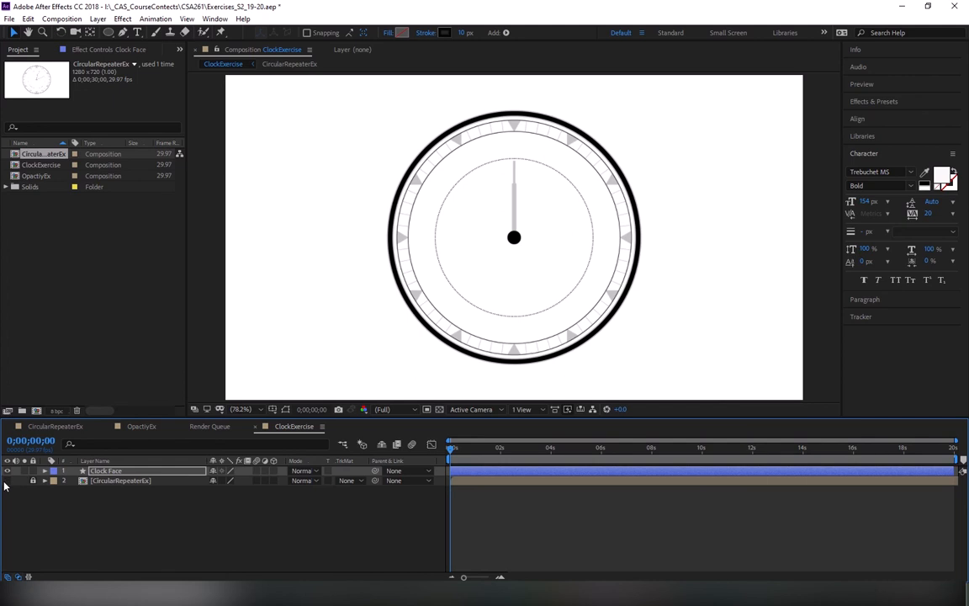
left_click(8, 480)
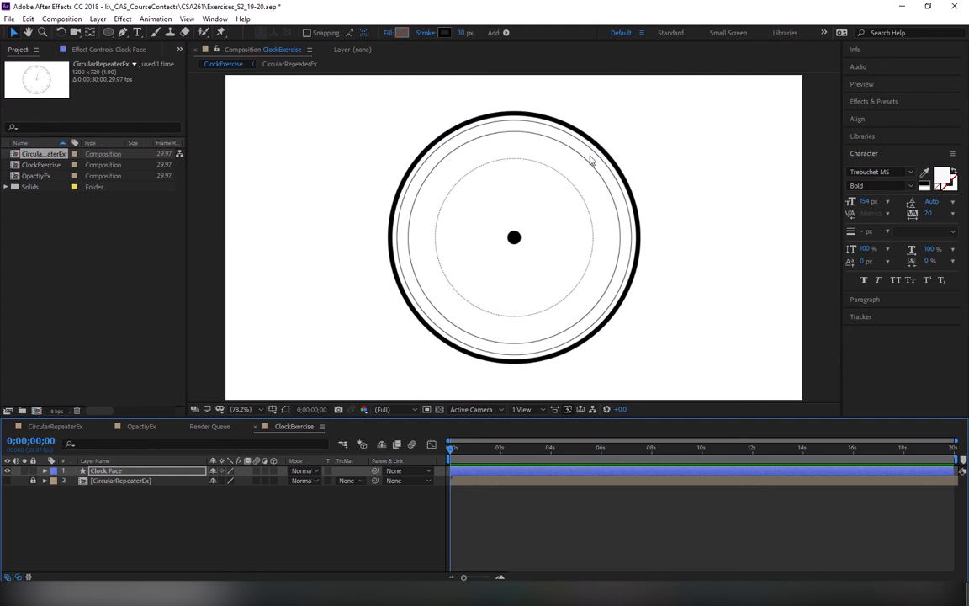
left_click(7, 480)
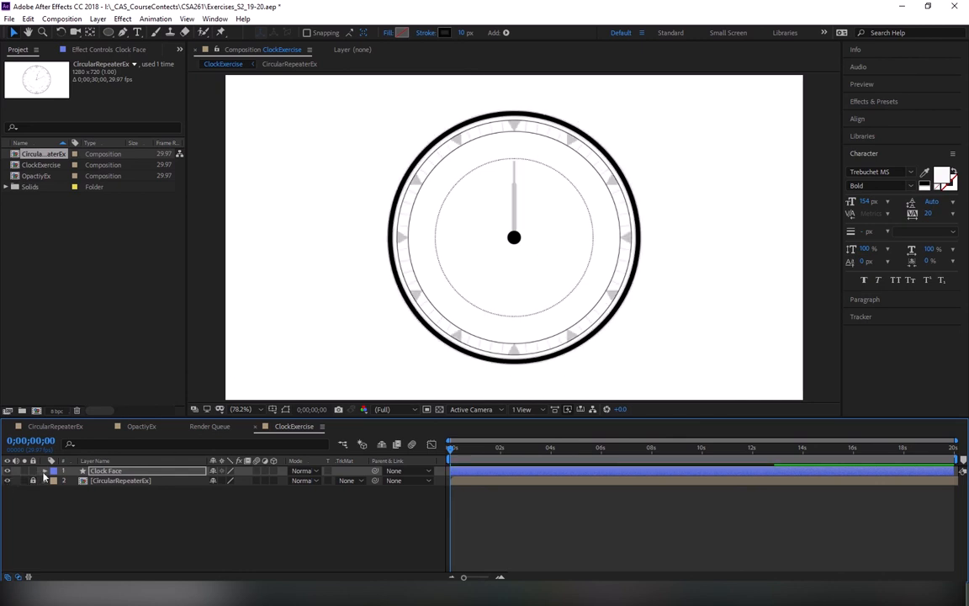
Add a full-size pentagon to the Clock Face layer's contents with the Polygon tool
left_click(45, 470)
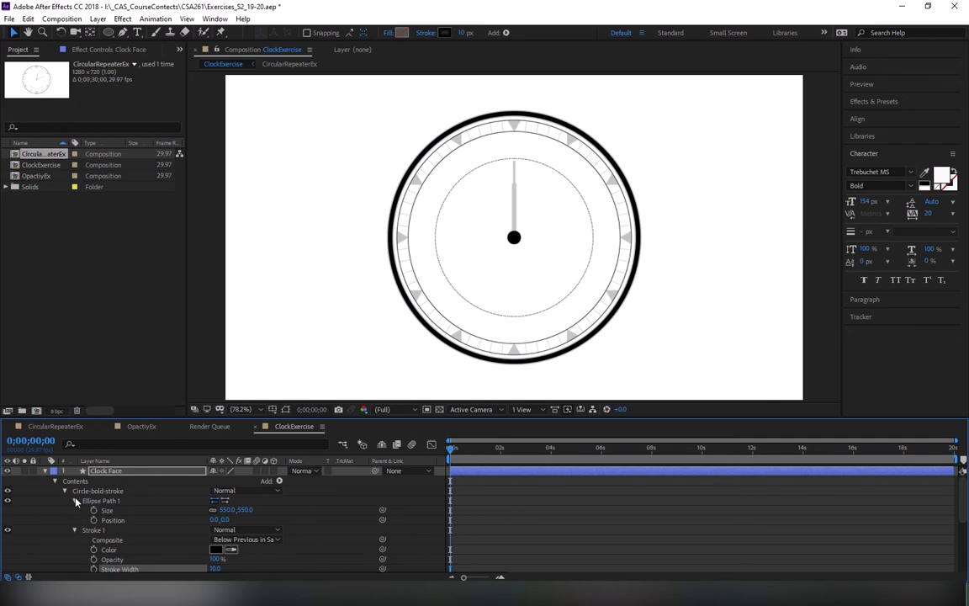
left_click(65, 491)
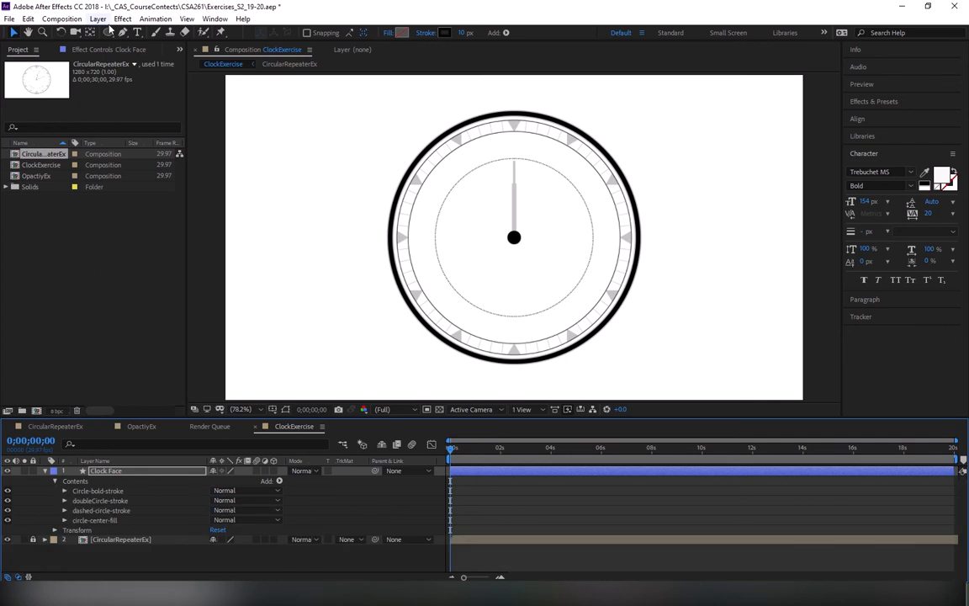
left_click(109, 34)
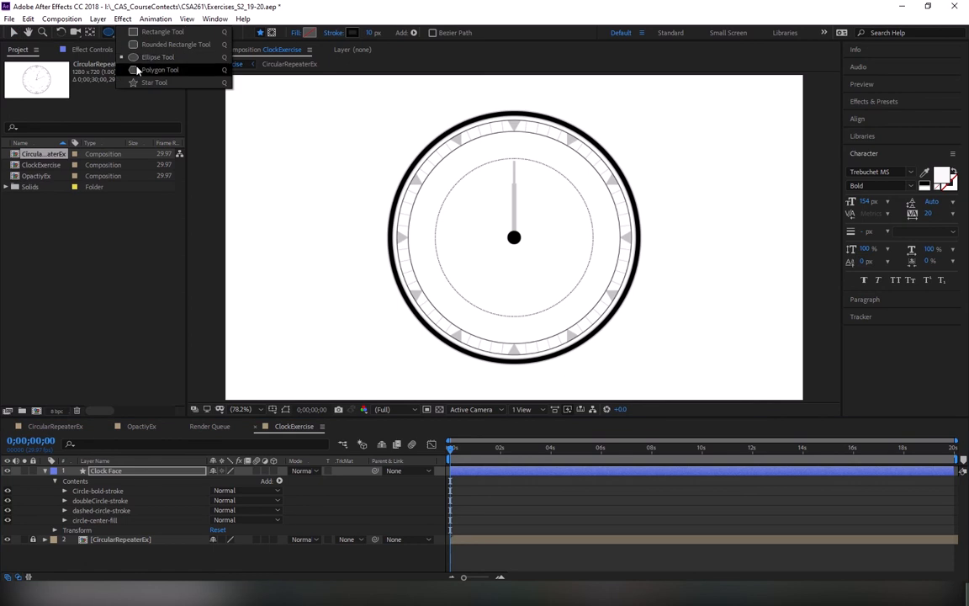
left_click(137, 71)
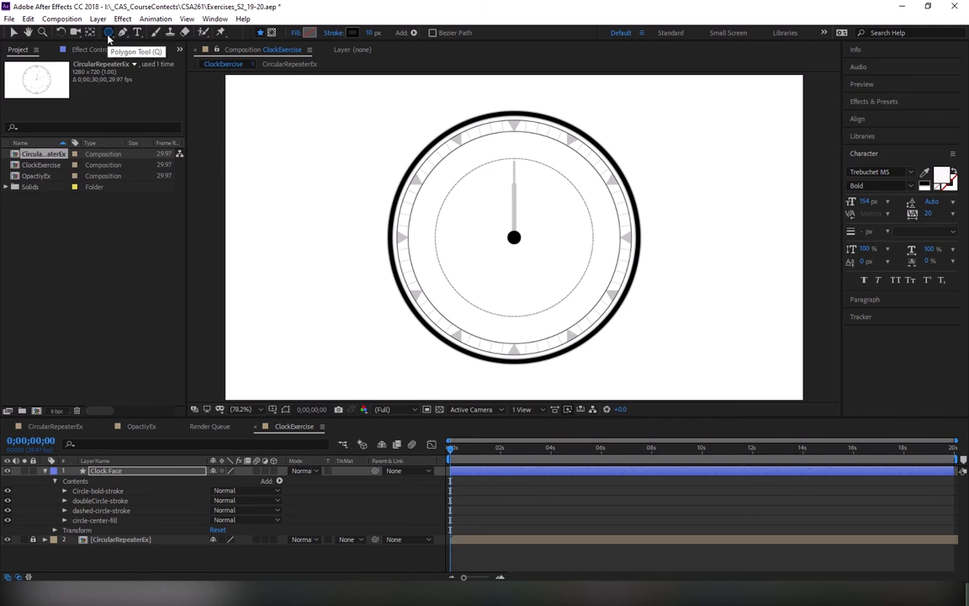
double_click(108, 34)
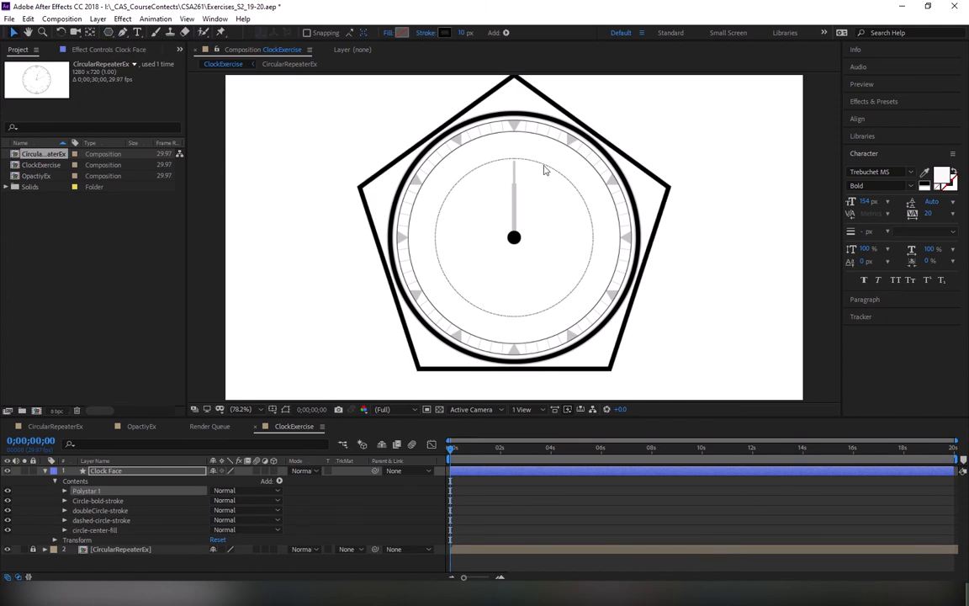
Give the new polygon a solid black fill and set its stroke to None
left_click(396, 34)
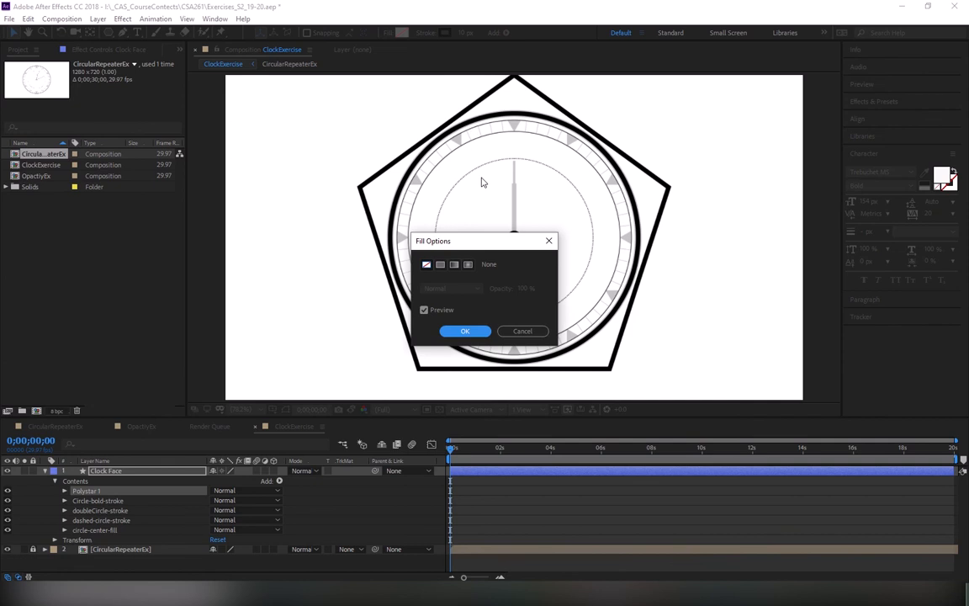
left_click(441, 265)
left_click(462, 328)
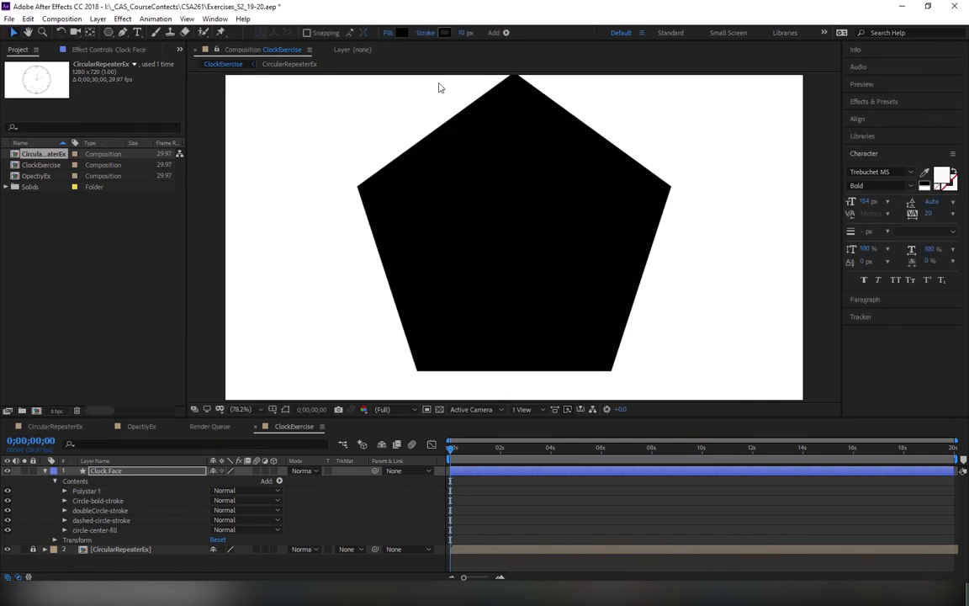
left_click(420, 33)
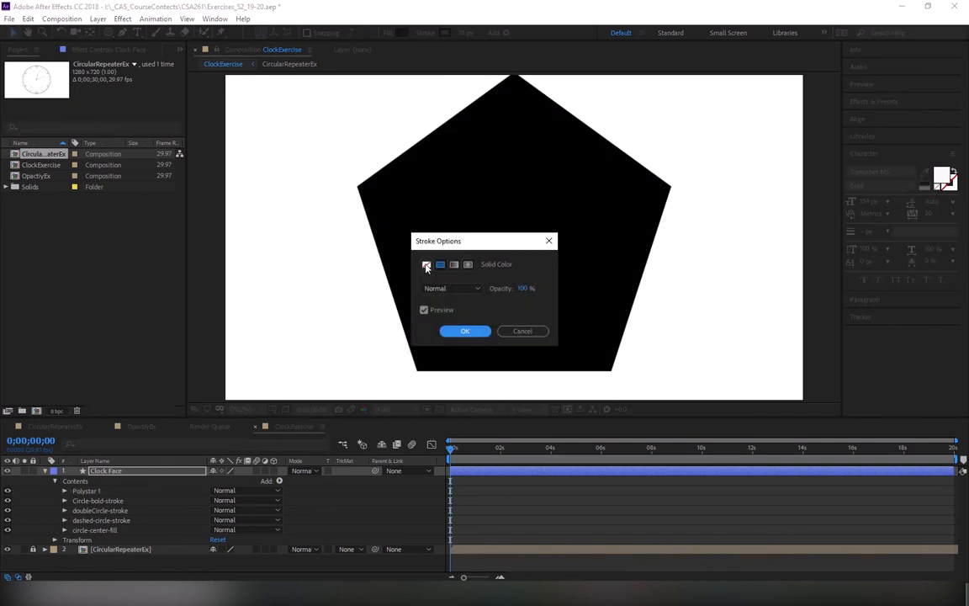
left_click(426, 265)
left_click(464, 331)
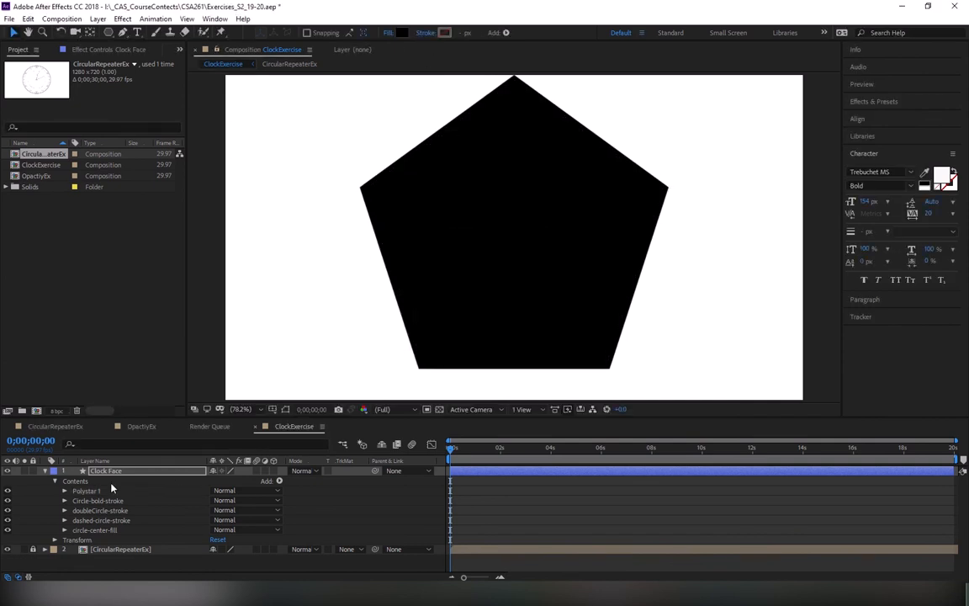
Rename the Polystar 1 group as hour-triangle-fill-repeater
left_click(85, 492)
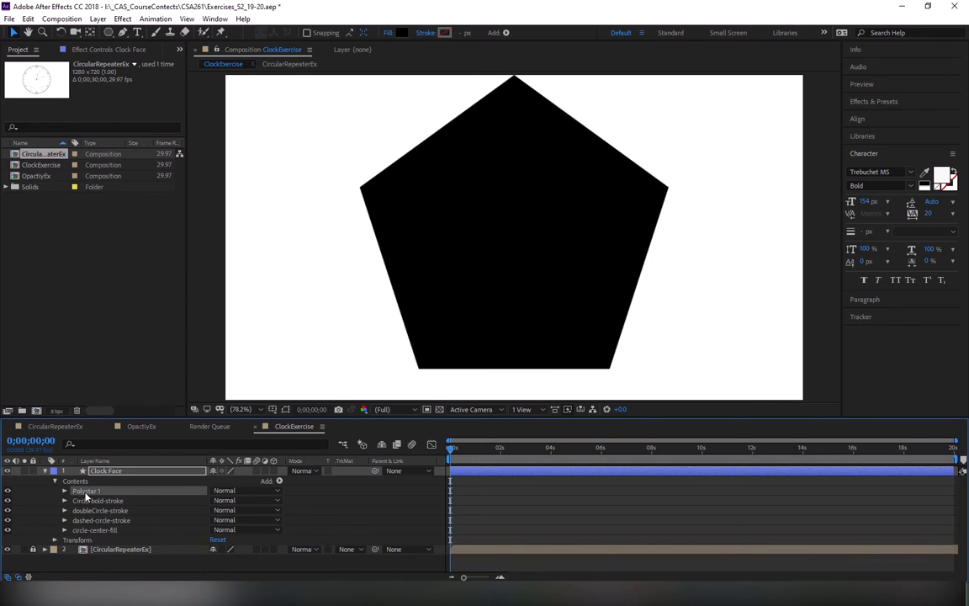
key("Return")
type("h")
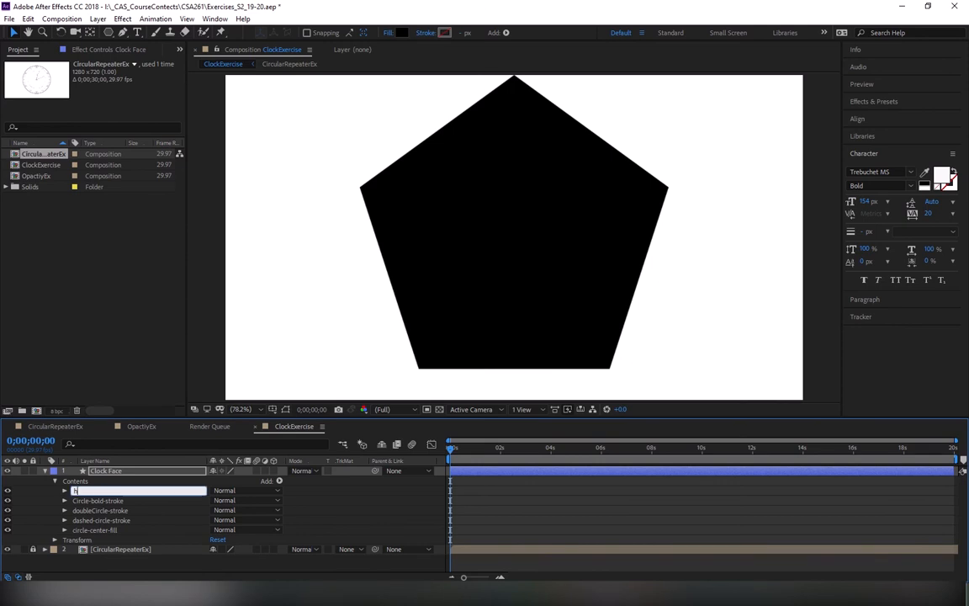
type("our-triangle-fill-repeater")
key("Return")
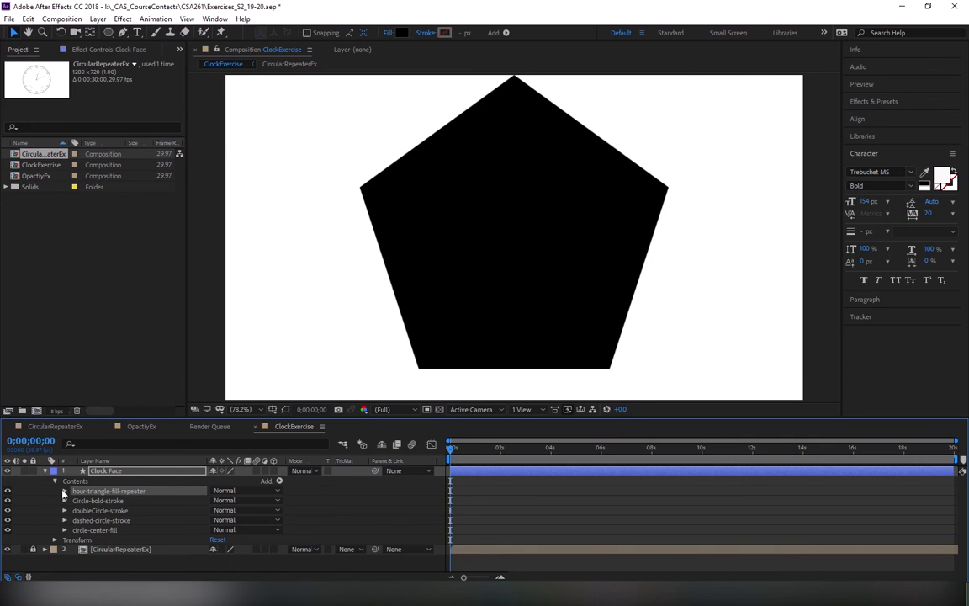
Set Polystar Path 1 in hour-triangle-fill-repeater to 3 points with an outer radius of 50
left_click(64, 492)
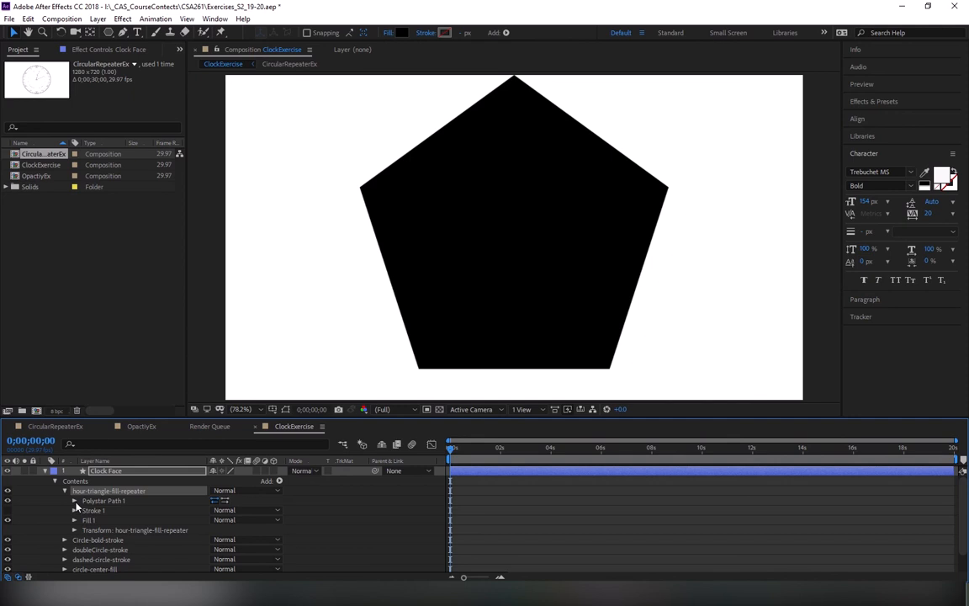
left_click(74, 501)
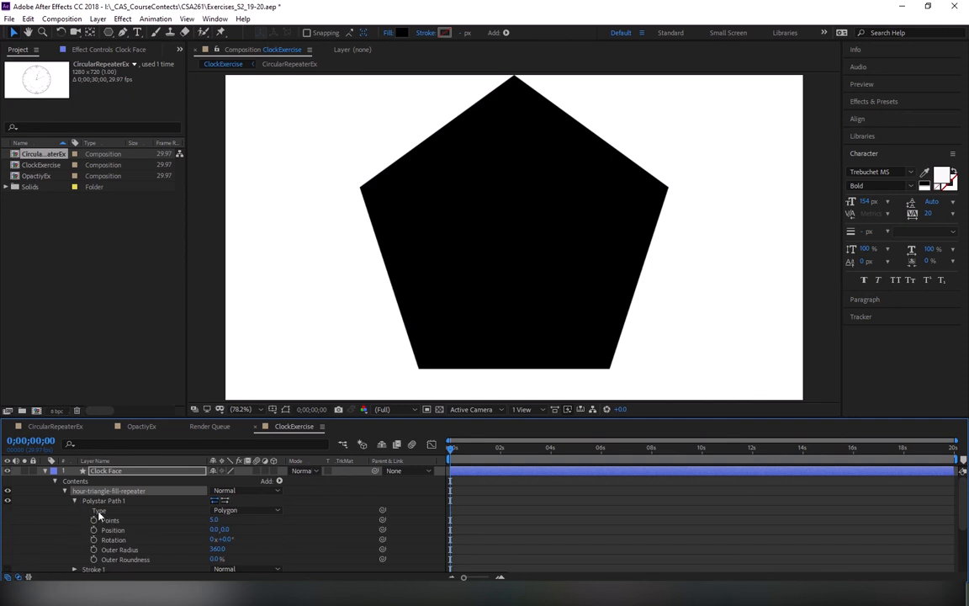
left_click(216, 521)
type("3")
key("Return")
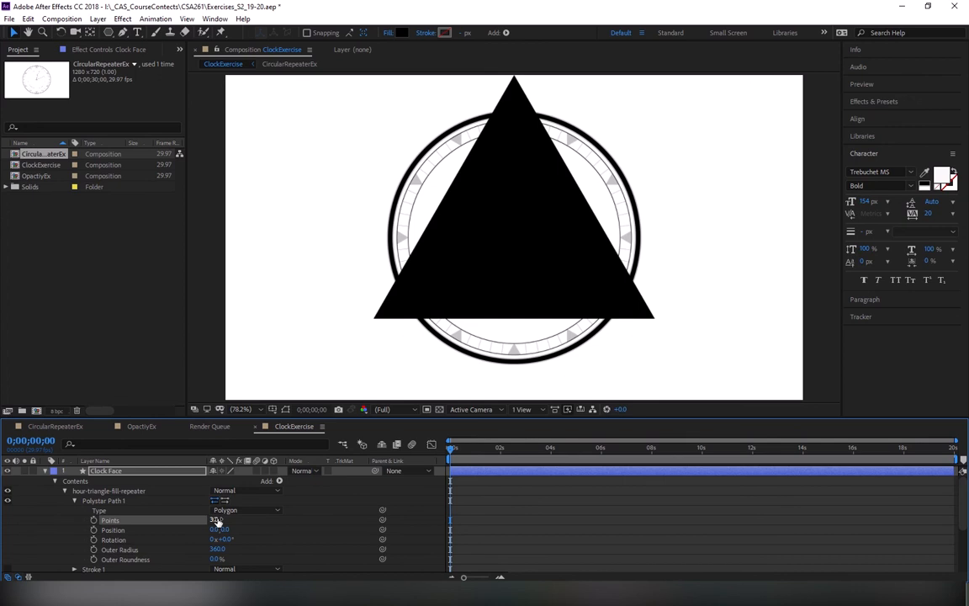
scroll(236, 531, "down", 3)
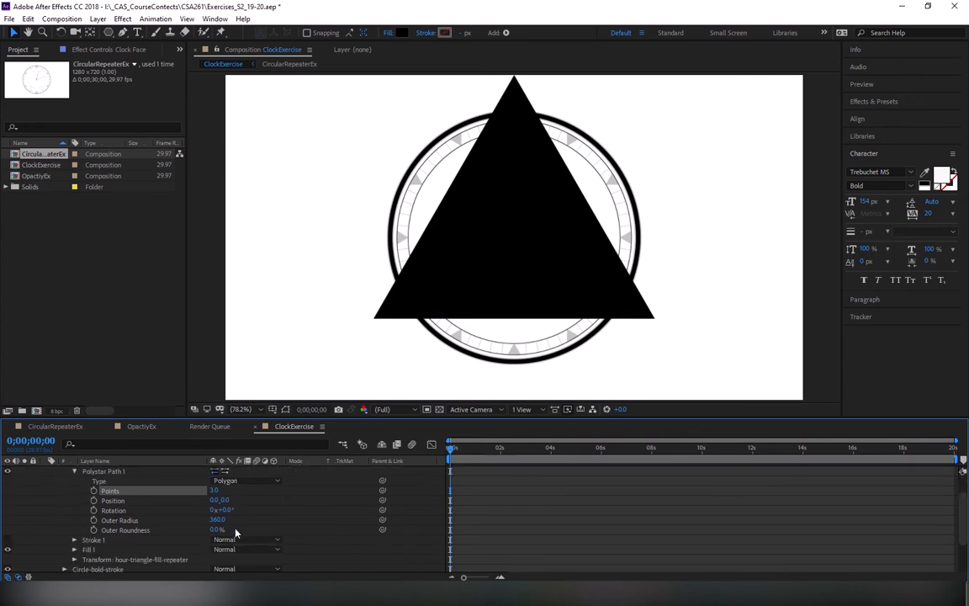
left_click(218, 519)
type("50")
key("Return")
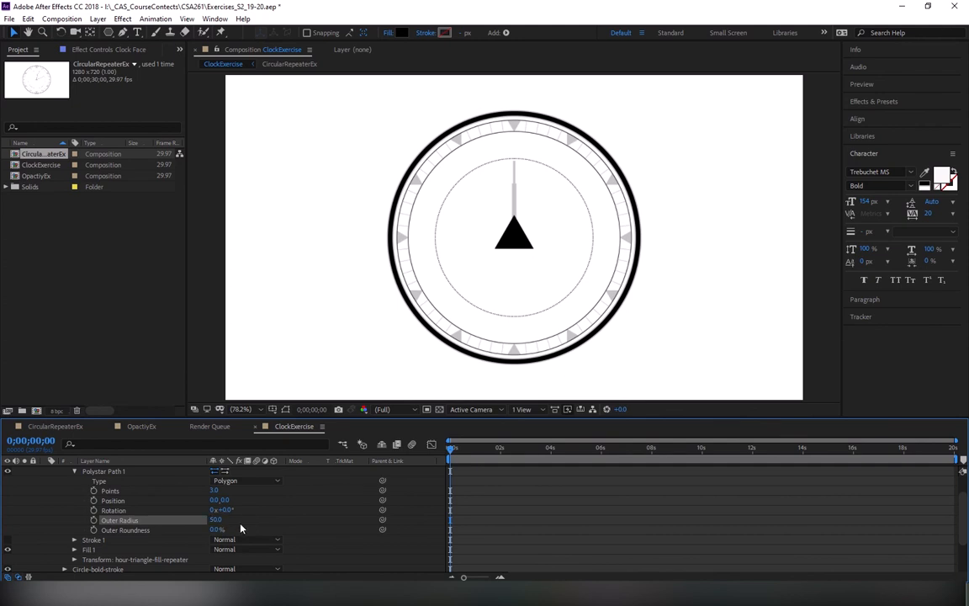
Move the triangle up to a vertical position of -242 and set its outer radius to 20
left_click_drag(222, 500, 62, 464)
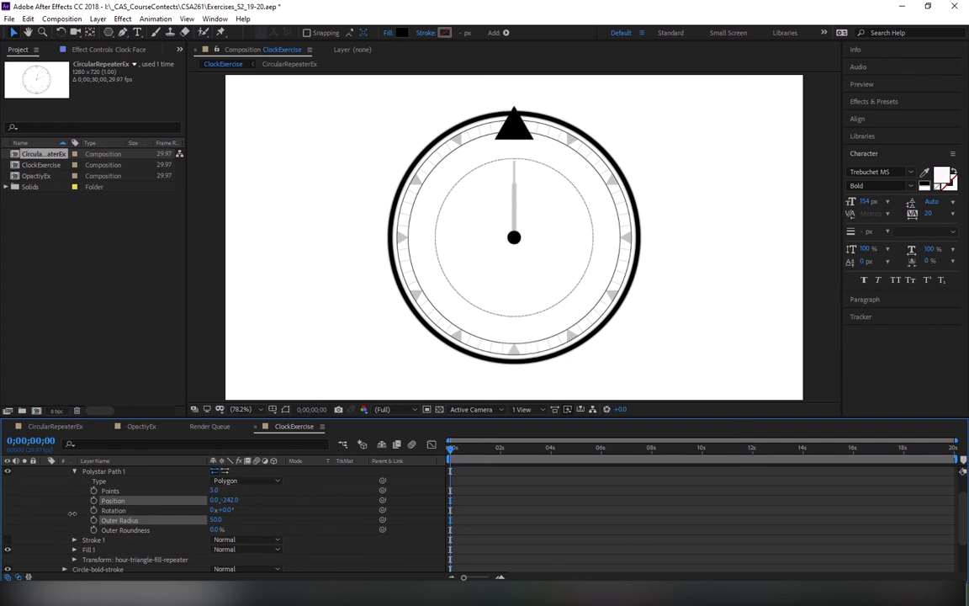
left_click(215, 519)
type("20")
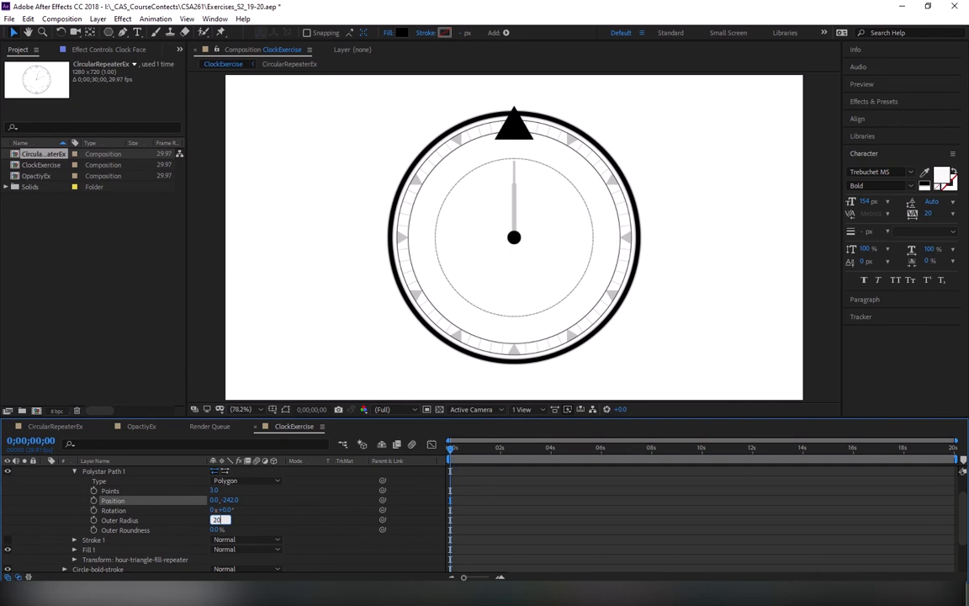
key("Return")
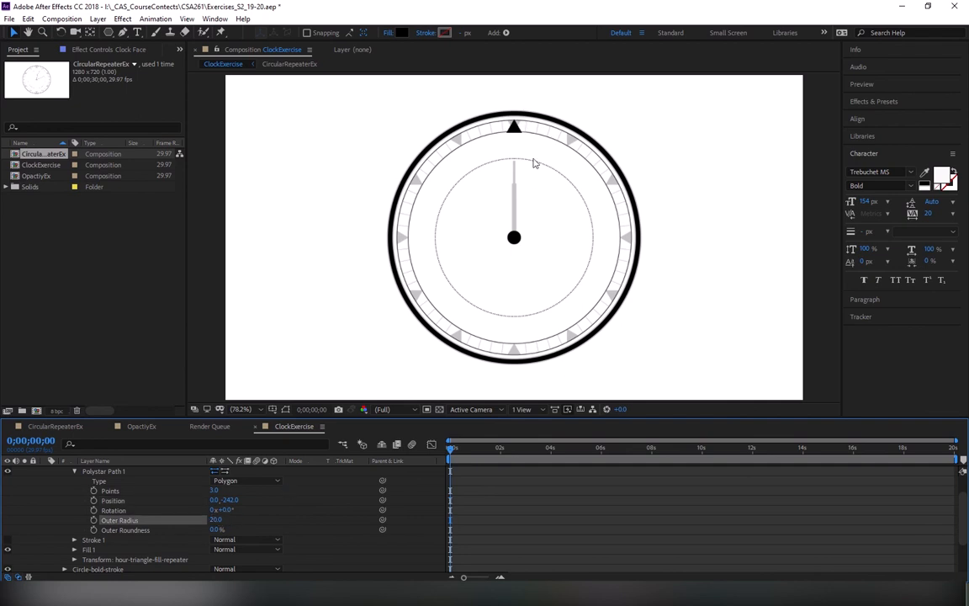
Try an outer radius of 18 on the triangle to match the reference hour marker at twelve o'clock
scroll(530, 149, "up", 3)
left_click_drag(530, 147, 526, 243)
scroll(526, 243, "up", 5)
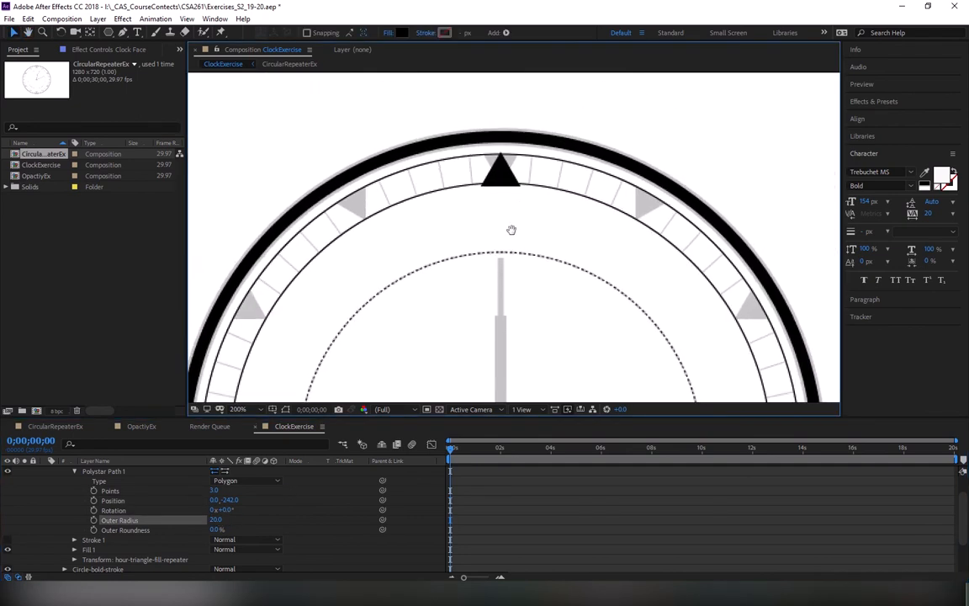
left_click(216, 520)
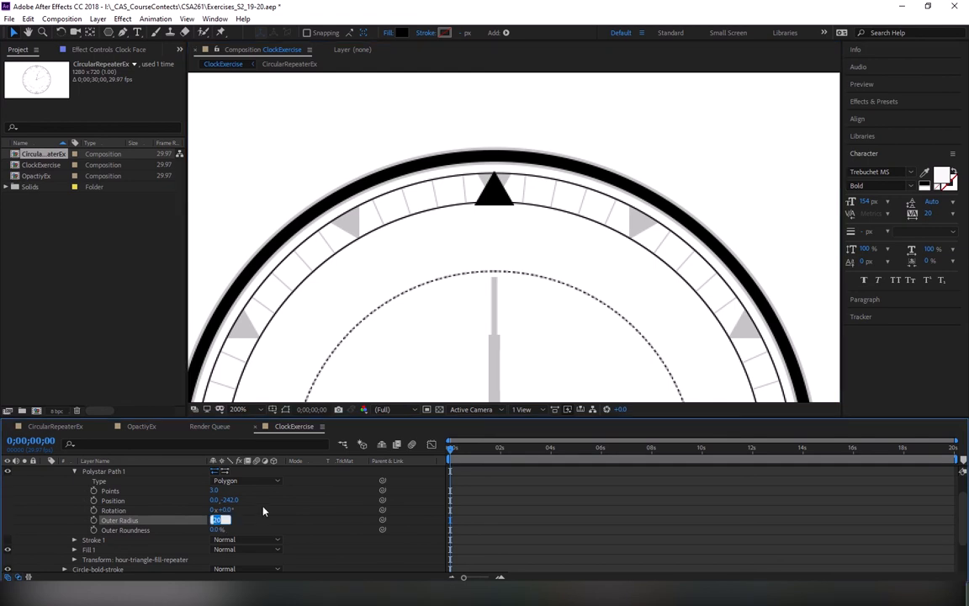
type("18")
key("Return")
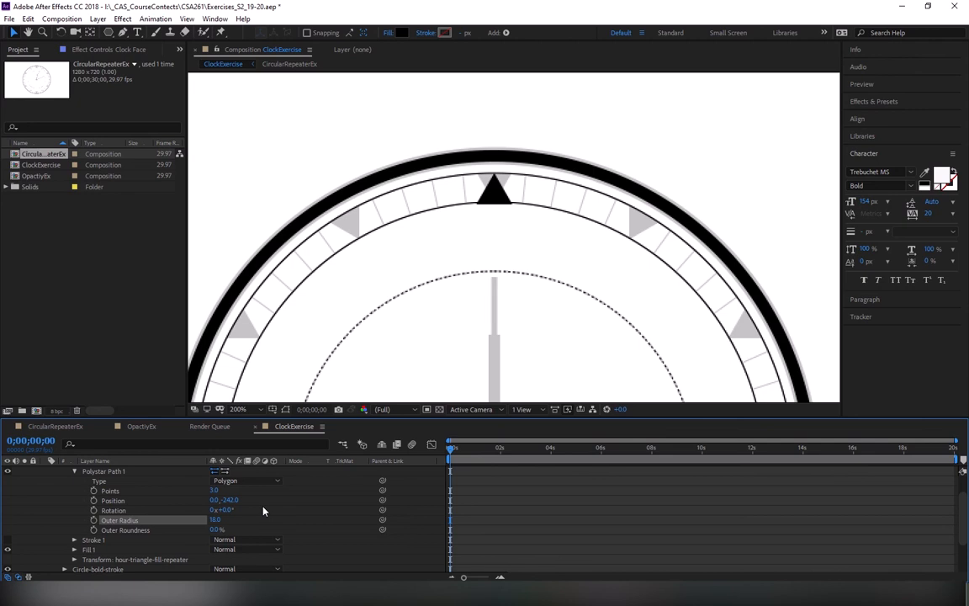
Set the triangle's outer radius to 17 and its vertical position to -243 so it fits between the double circles
left_click_drag(230, 500, 229, 500)
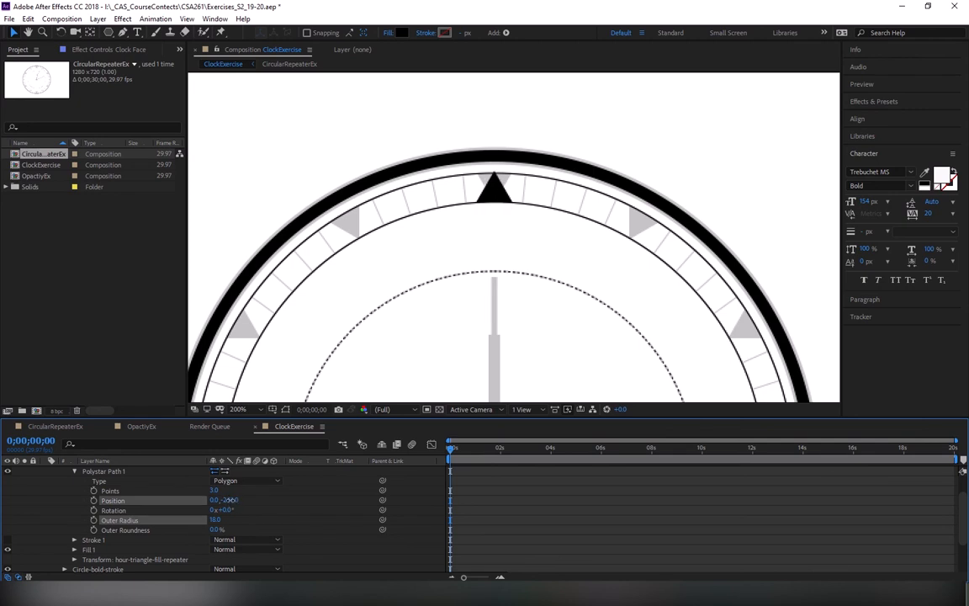
left_click(219, 519)
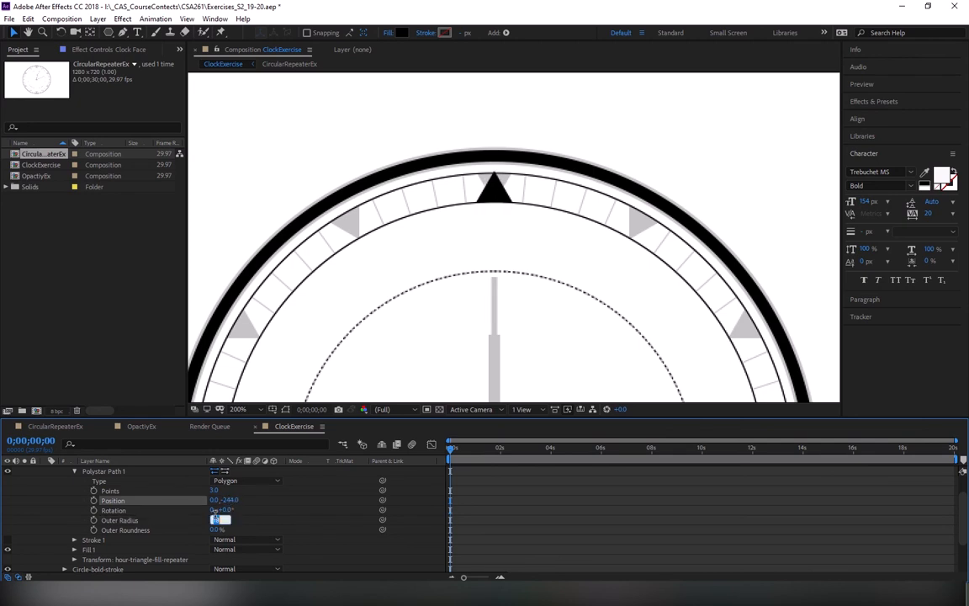
type("19")
key("Return")
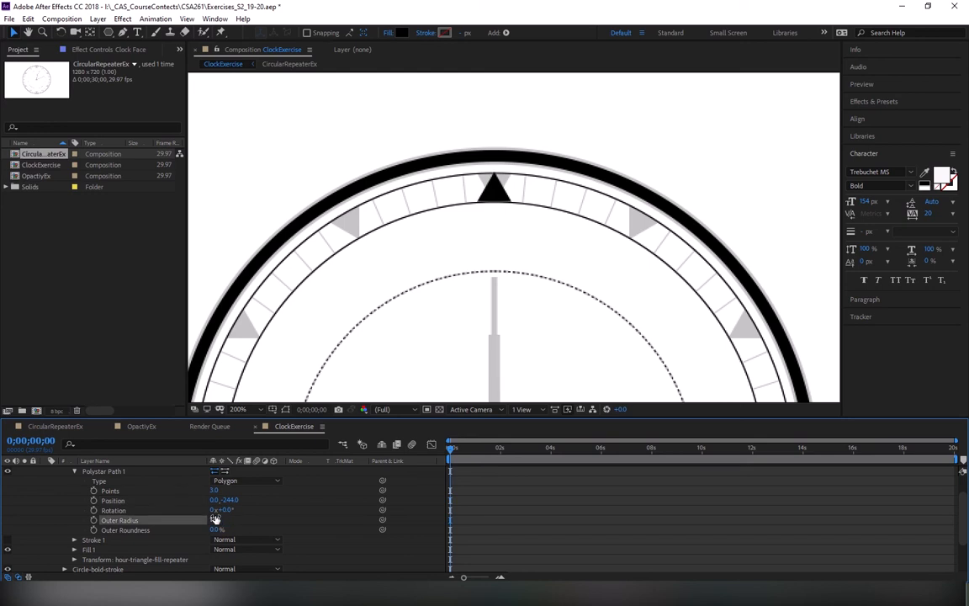
left_click(215, 520)
type("17")
left_click(230, 500)
left_click_drag(230, 499, 233, 500)
left_click(232, 500)
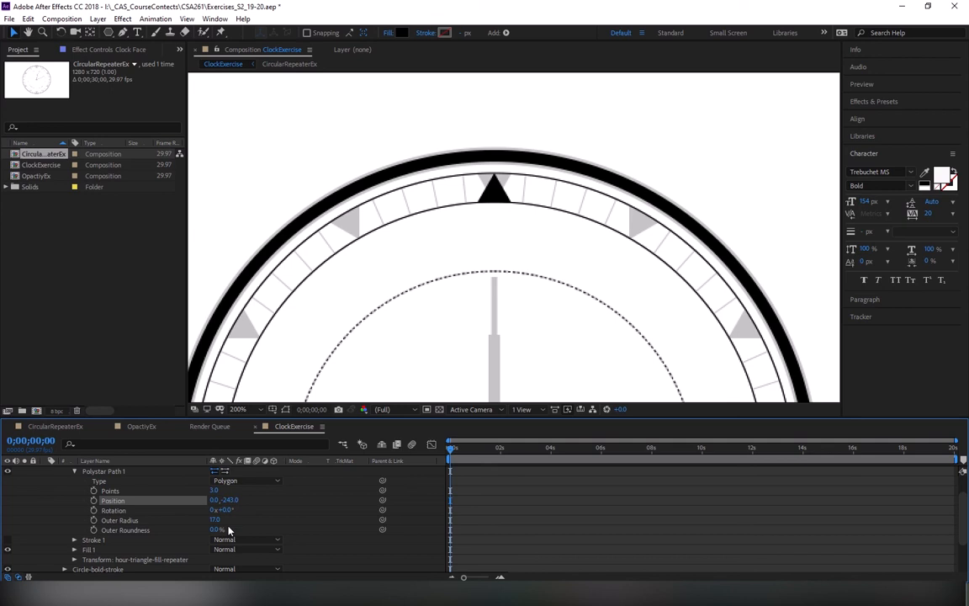
Rotate the triangle path 180° and move its vertical position to -251, over the reference marker
left_click(225, 510)
type("180")
key("Return")
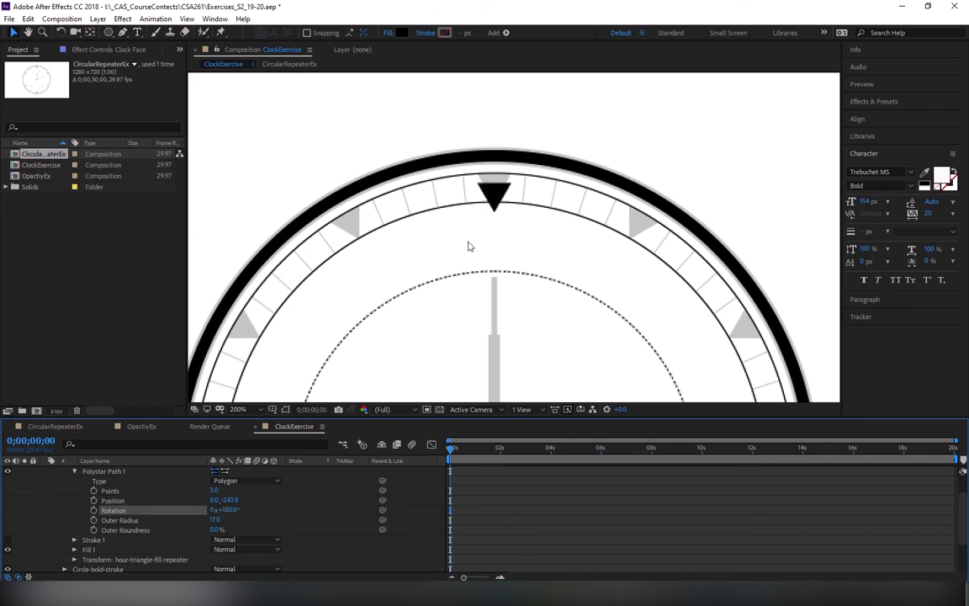
left_click_drag(233, 500, 225, 499)
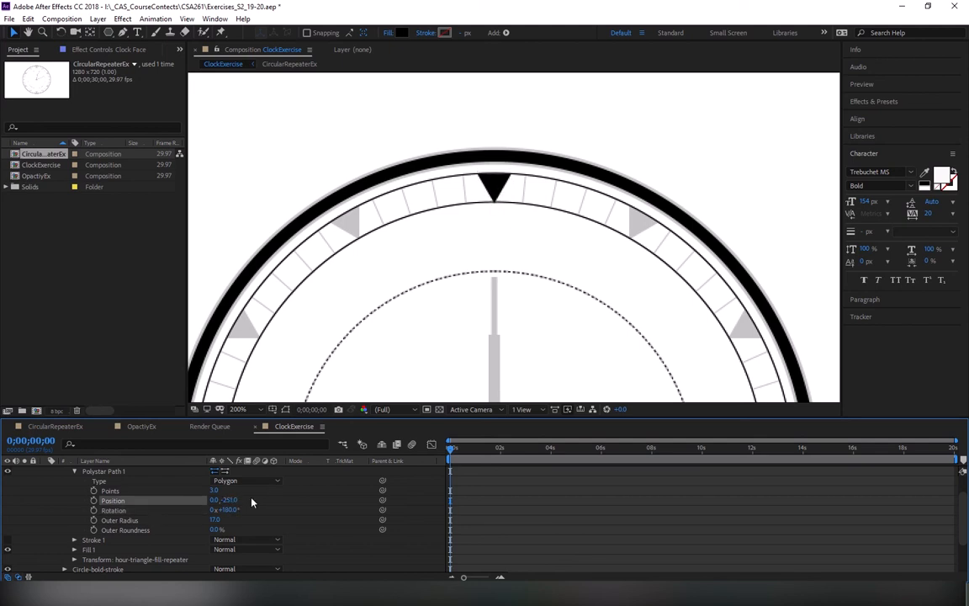
Try a vertical position of -250 for the triangle and return it to -251
left_click(230, 500)
type("-250")
key("Return")
left_click(229, 500)
type("-25")
key("Return")
Delete the unused Stroke 1 from the hour-triangle-fill-repeater group
scroll(516, 363, "down", 4)
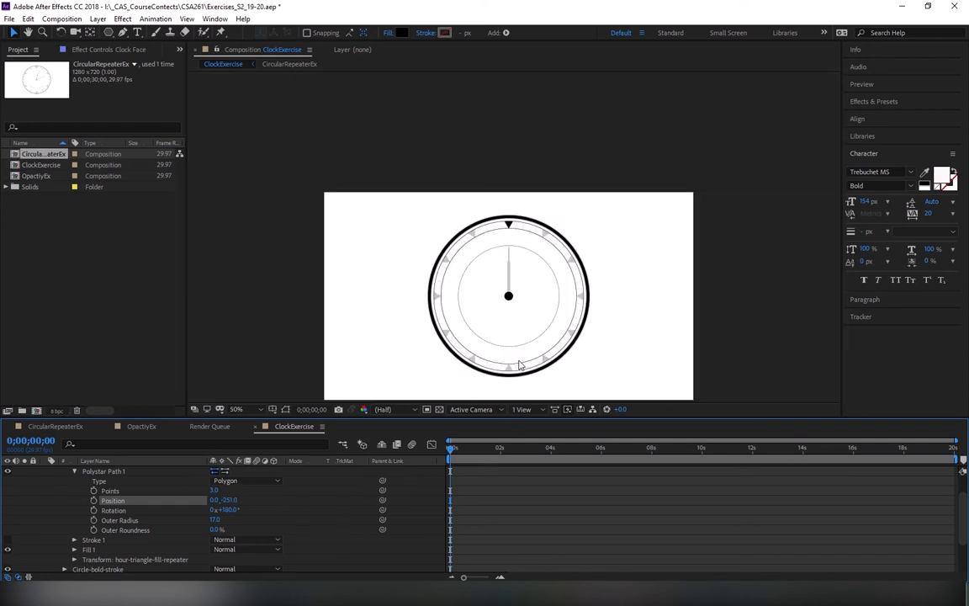
left_click_drag(519, 345, 522, 296)
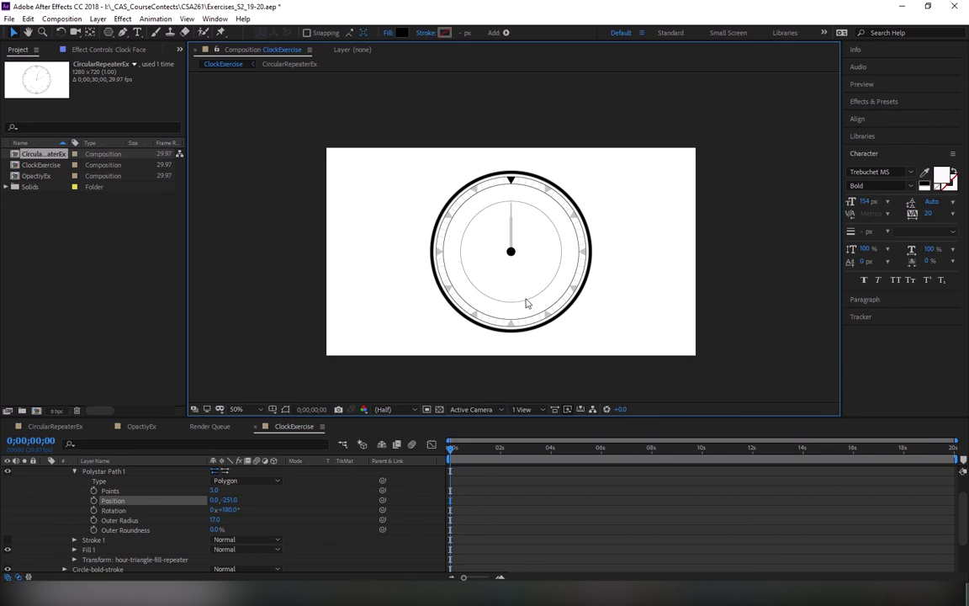
scroll(525, 301, "up", 2)
scroll(508, 261, "down", 2)
left_click(238, 409)
left_click(246, 216)
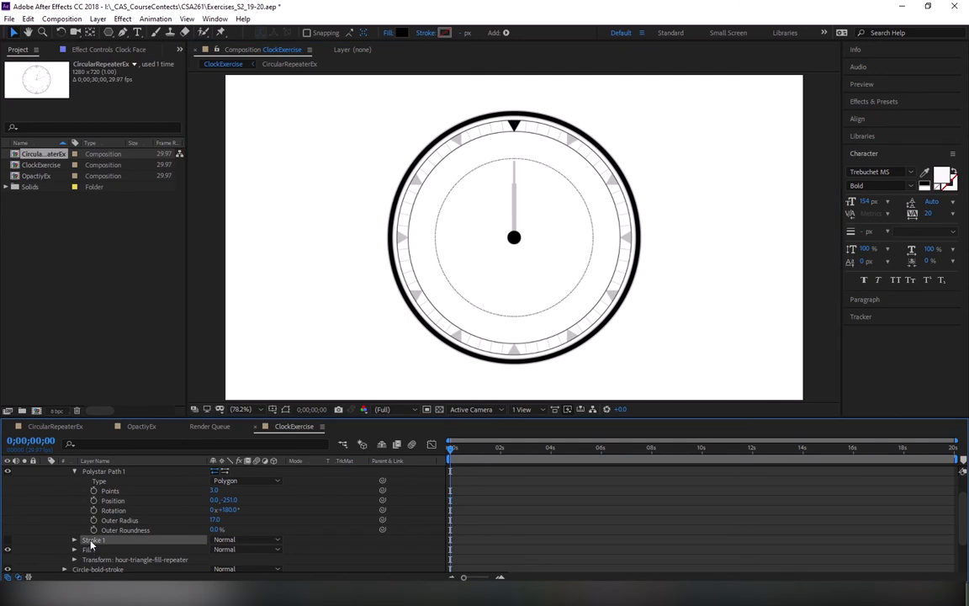
key("Delete")
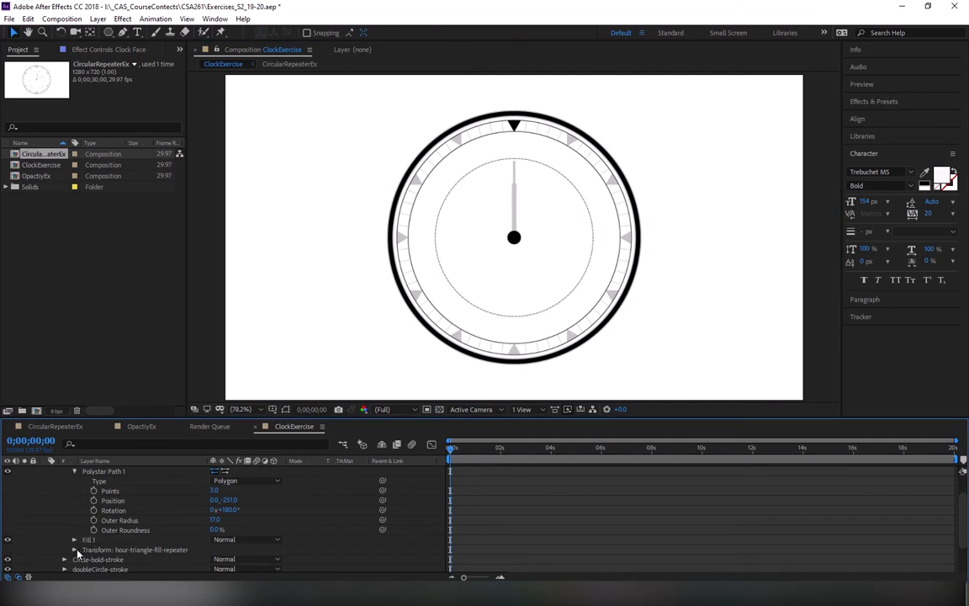
Examine the anchor point and other transform properties of the hour-triangle-fill-repeater group
left_click(74, 550)
scroll(80, 505, "down", 3)
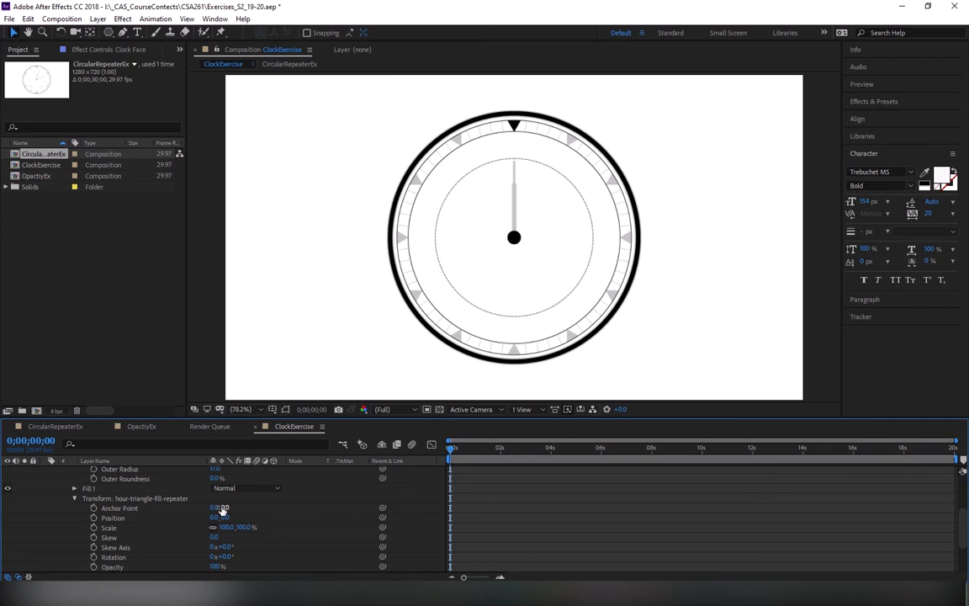
left_click(74, 498)
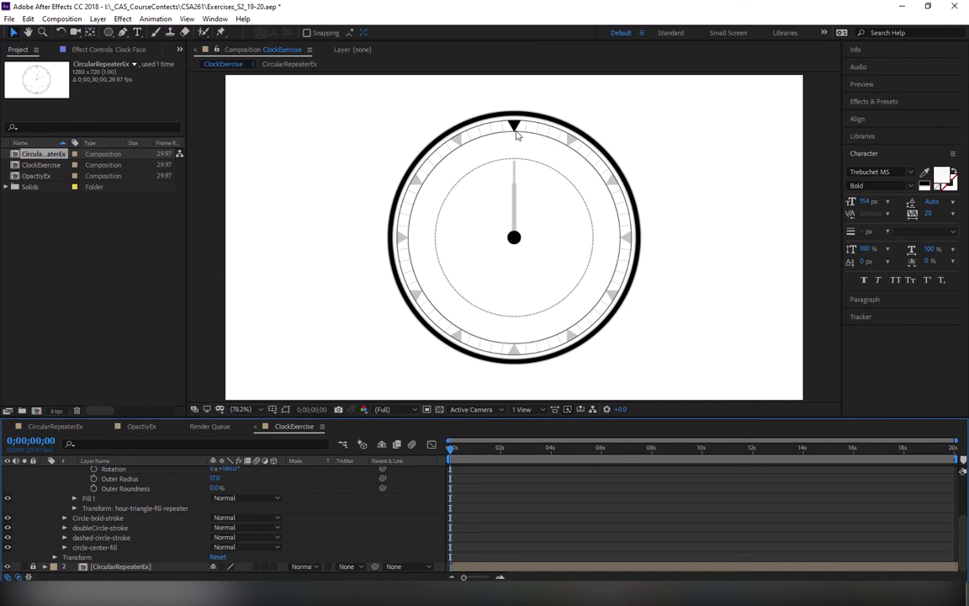
Add a Repeater to the hour-triangle-fill-repeater group
scroll(122, 512, "up", 1)
scroll(122, 511, "up", 1)
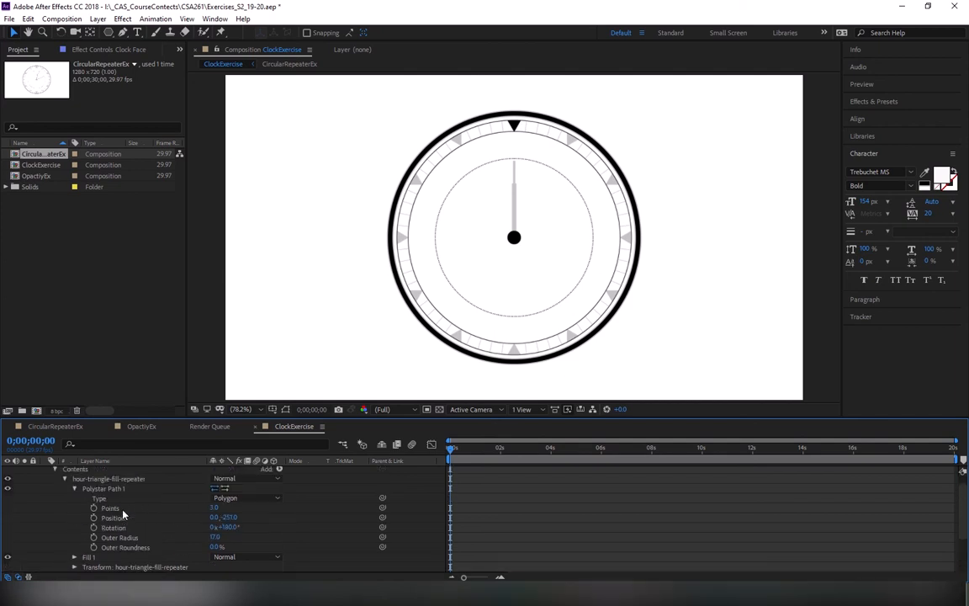
left_click(75, 488)
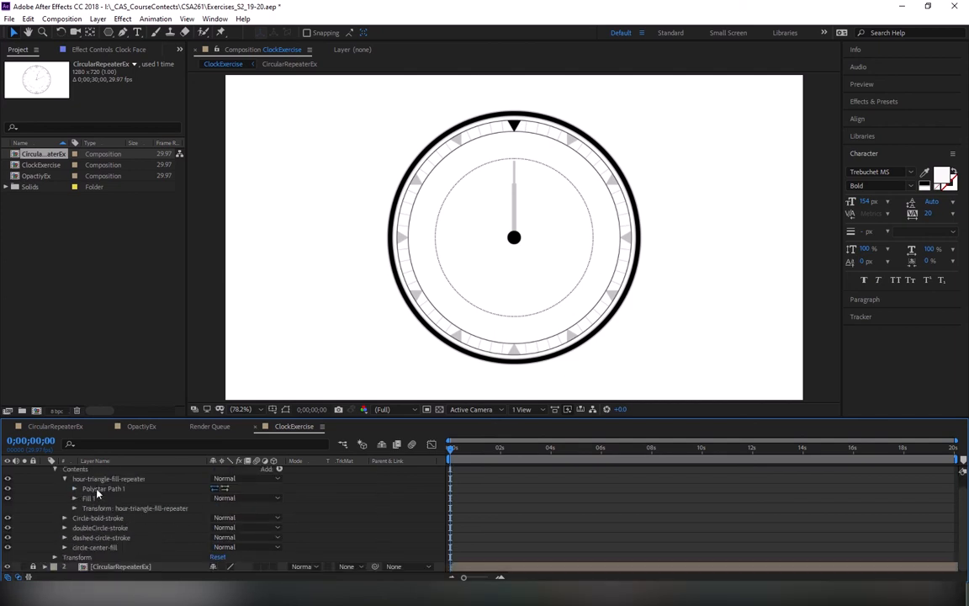
left_click(103, 479)
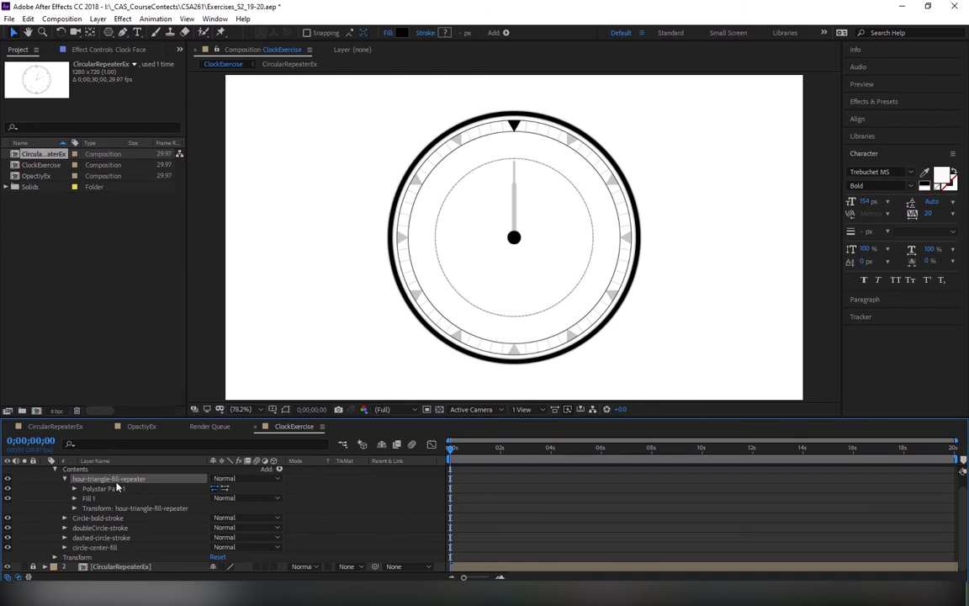
left_click(106, 471)
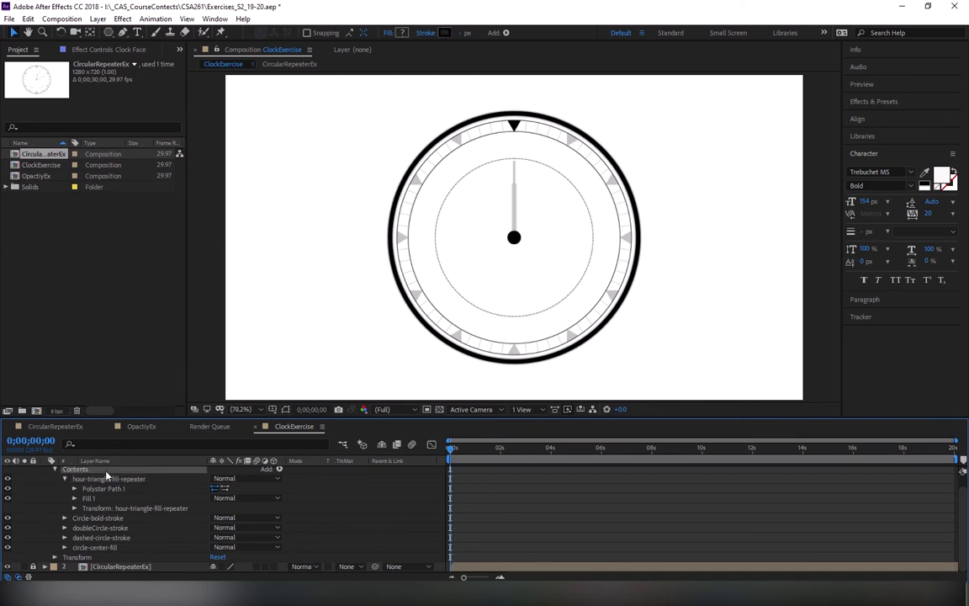
left_click(105, 478)
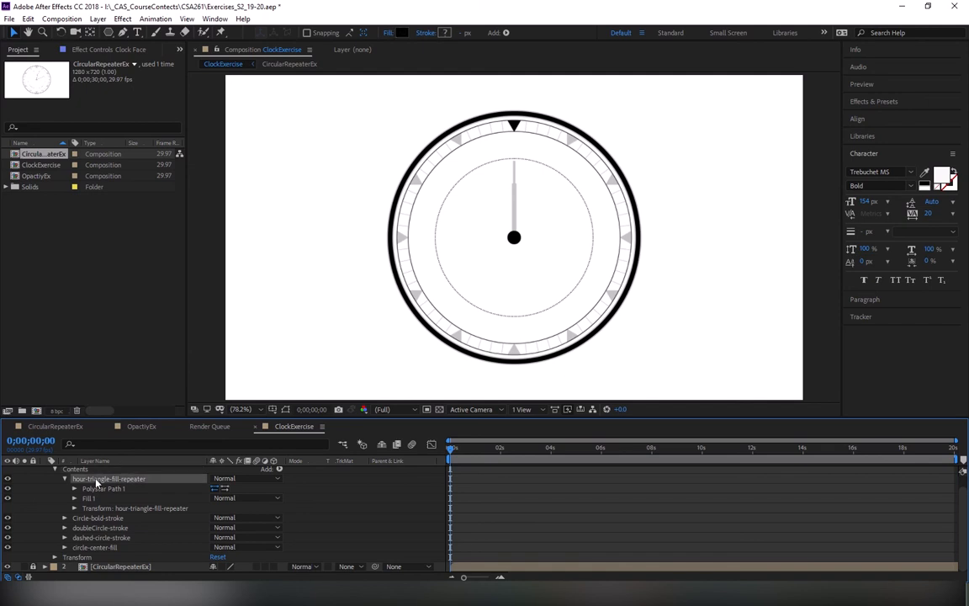
left_click(73, 469)
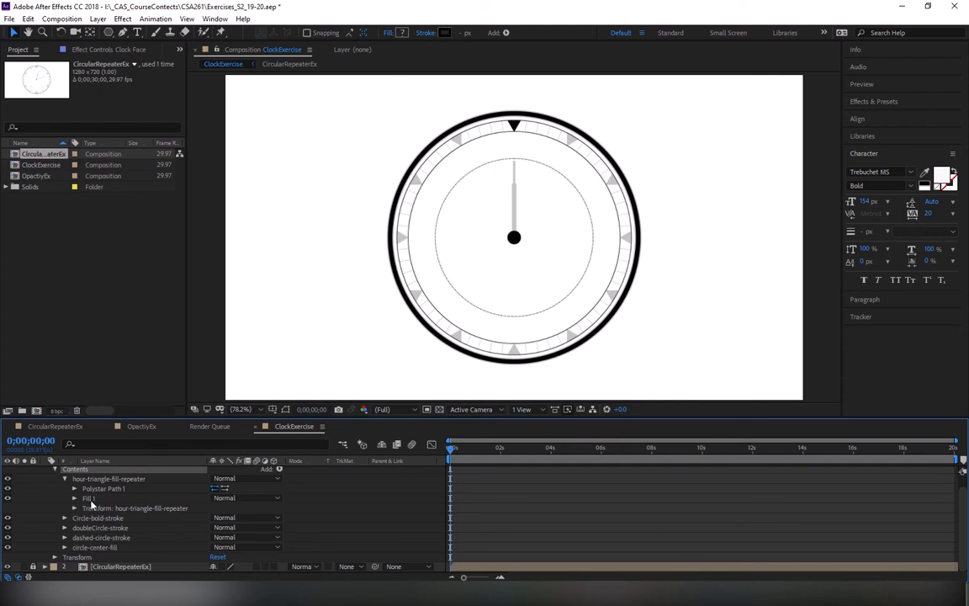
left_click(125, 479)
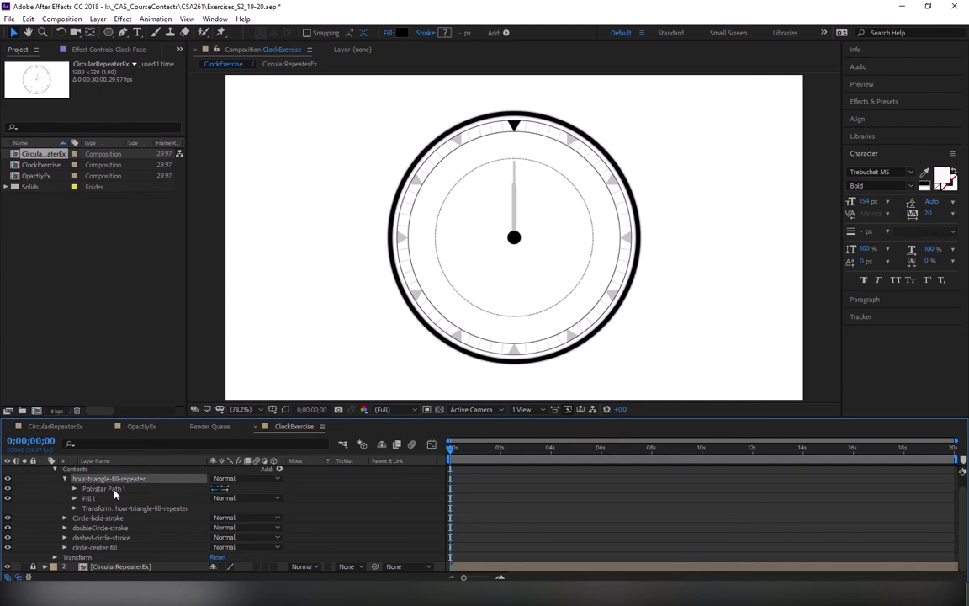
left_click(278, 474)
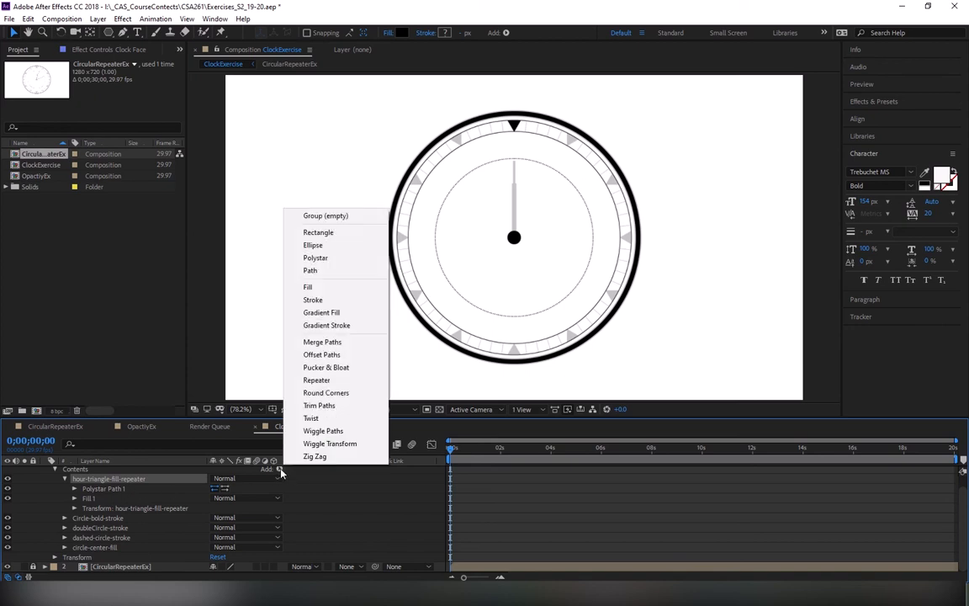
left_click(318, 381)
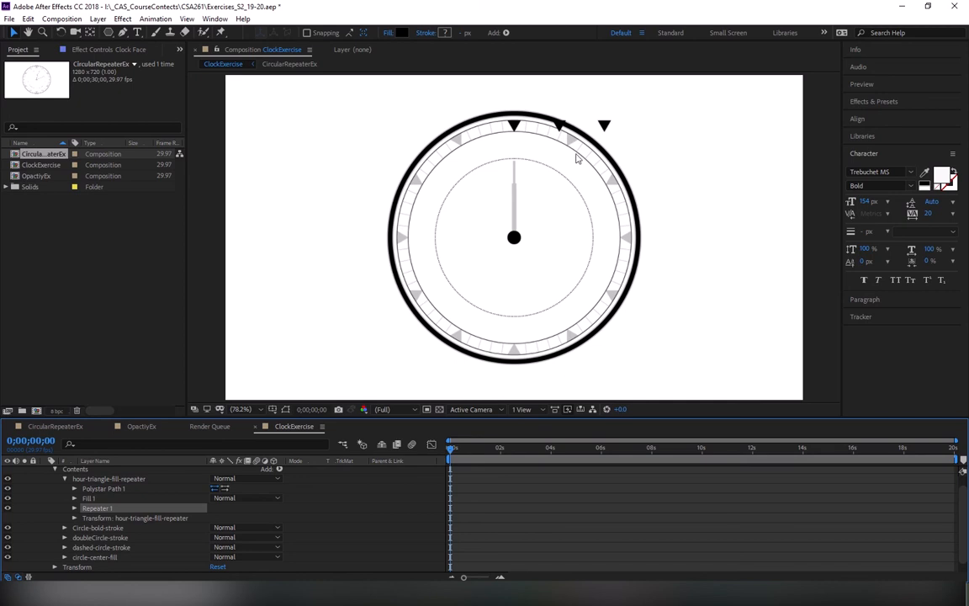
Set the horizontal position in the hour-triangle Repeater's transform to 0
left_click(75, 508)
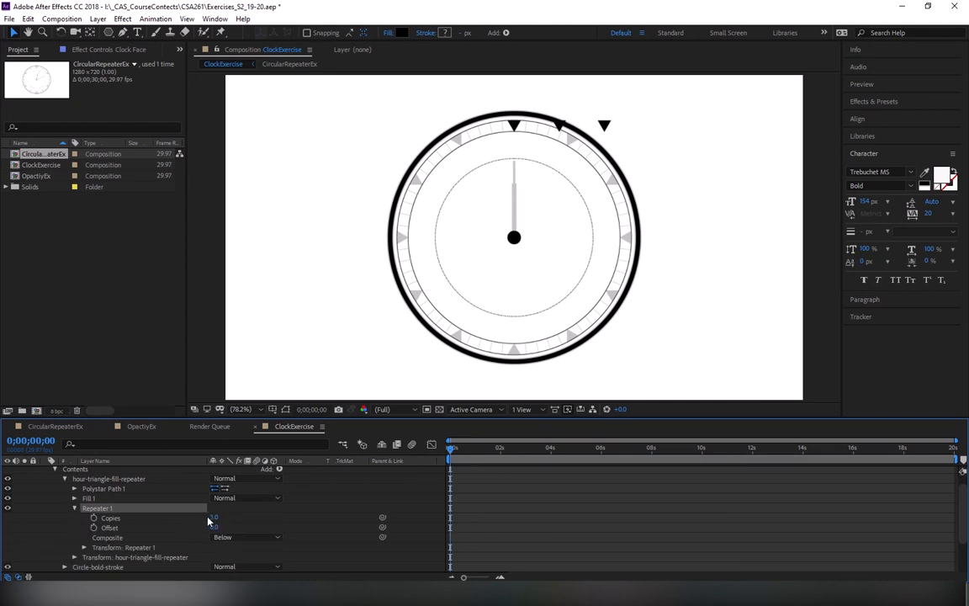
left_click(84, 546)
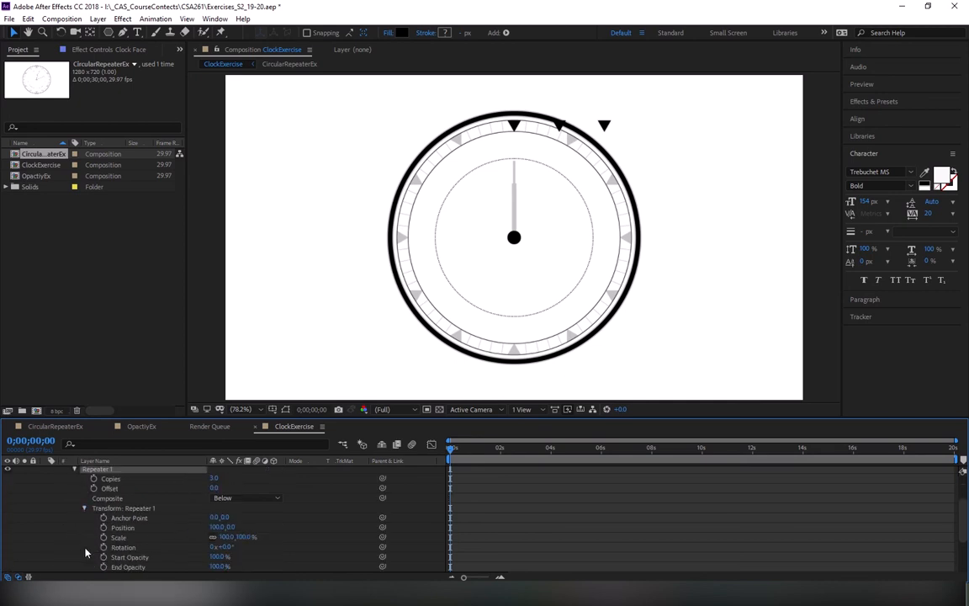
left_click(217, 527)
type("0")
key("Return")
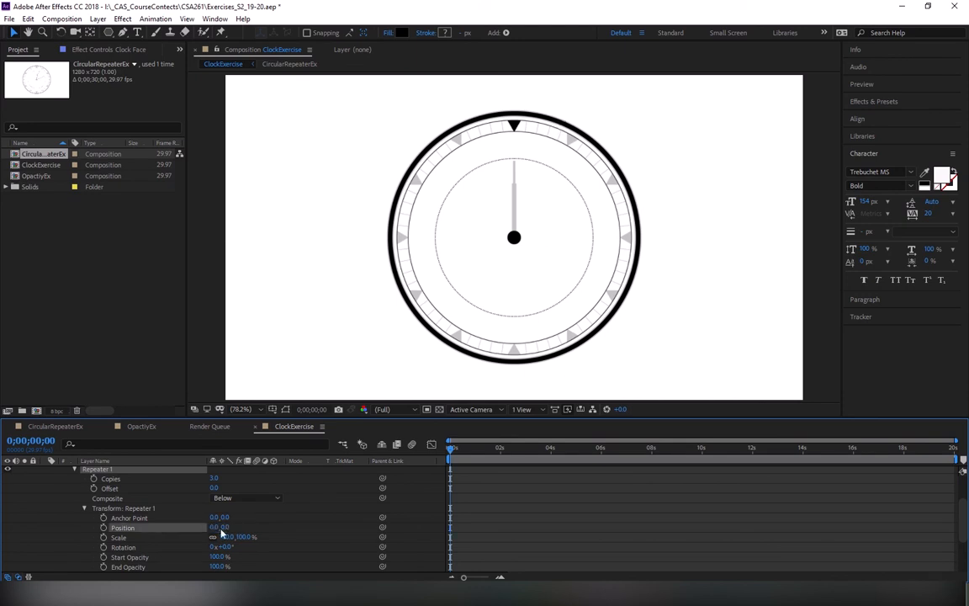
Set the hour-triangle Repeater to 12 copies with a rotation of 360/12 degrees per copy
left_click(216, 477)
type("12")
key("Return")
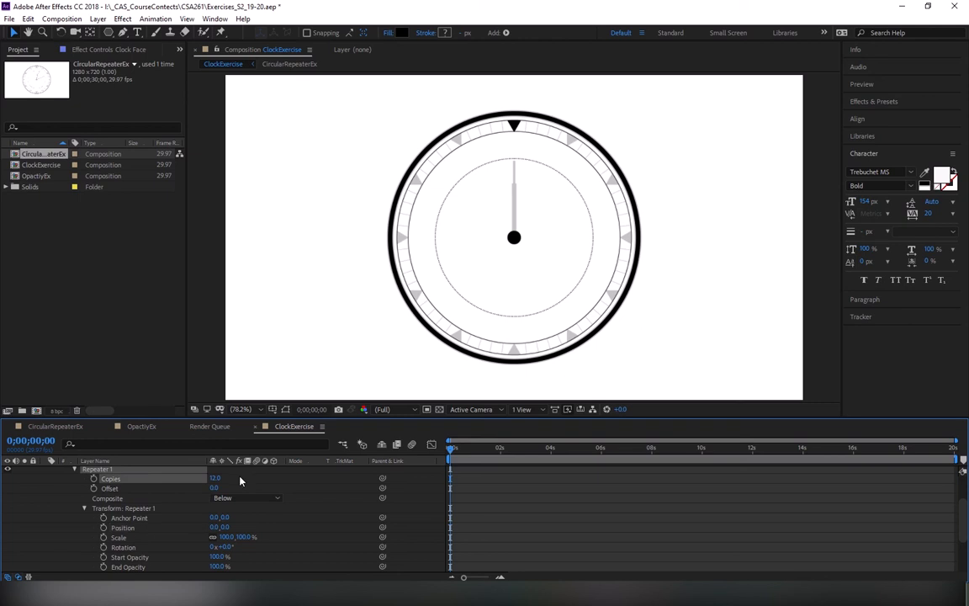
left_click(225, 546)
type("360/12")
key("Return")
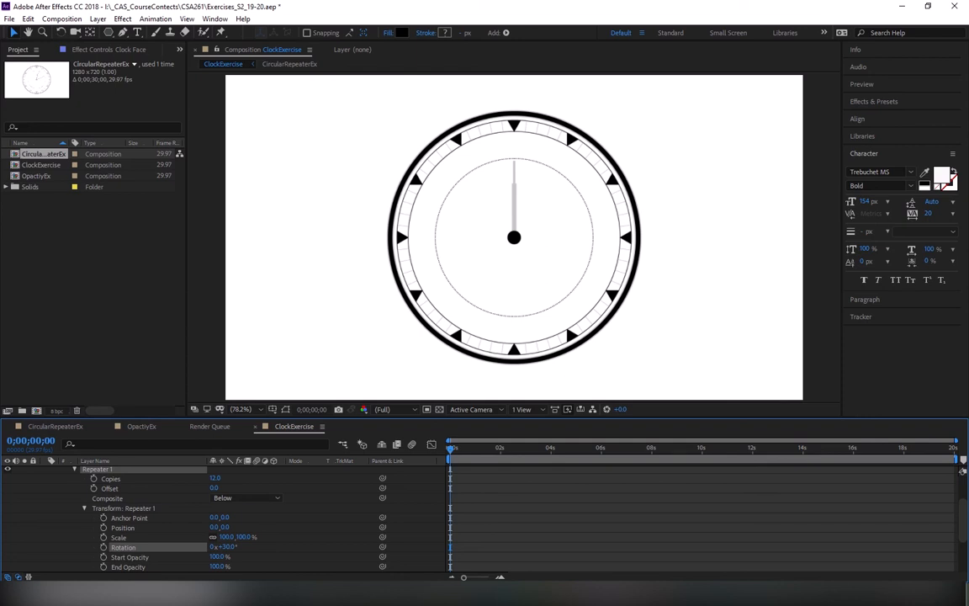
left_click(85, 508)
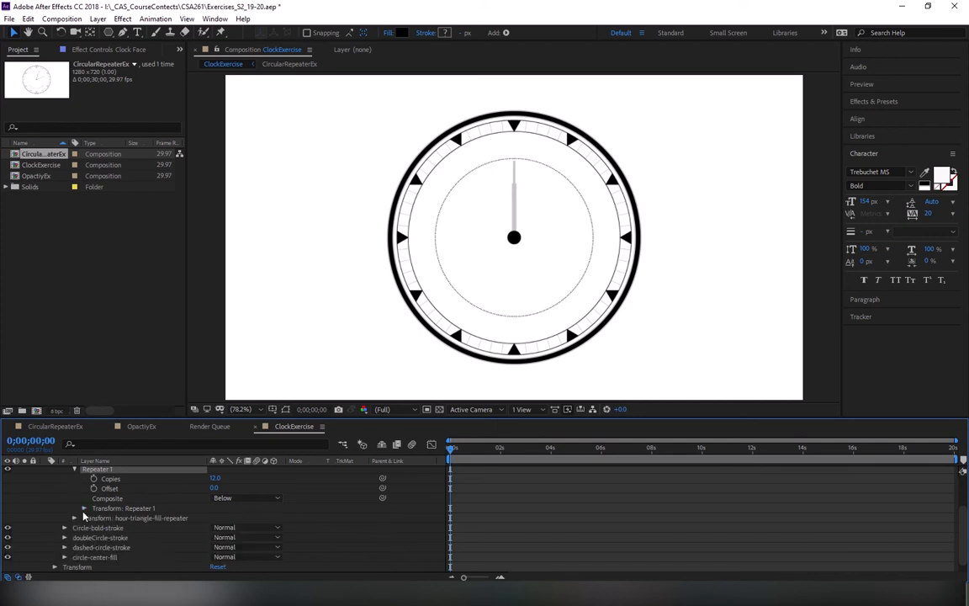
scroll(97, 504, "up", 1)
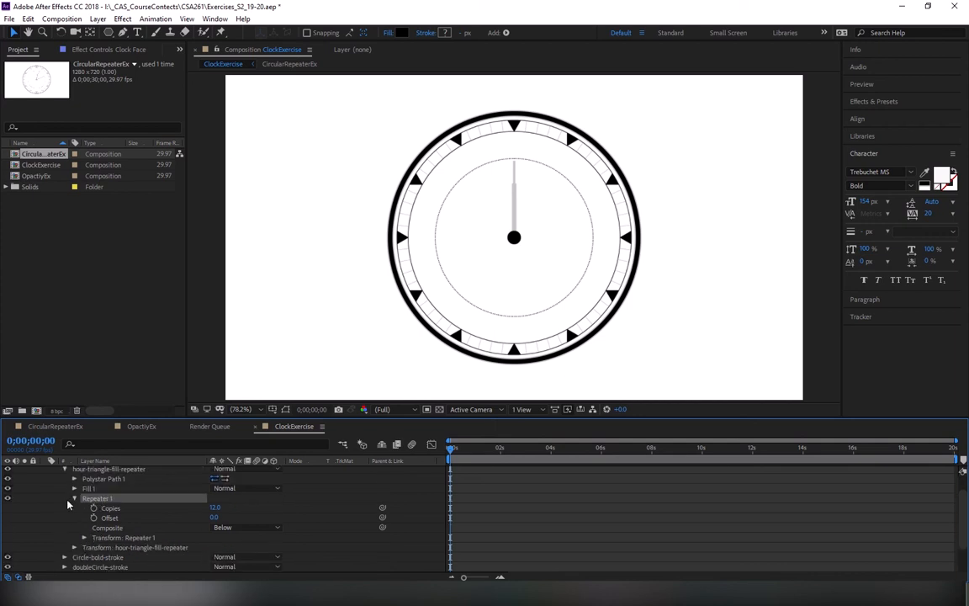
left_click(74, 498)
Try vertical positions of -4 and 0 for the hour triangle's polystar path
left_click(74, 478)
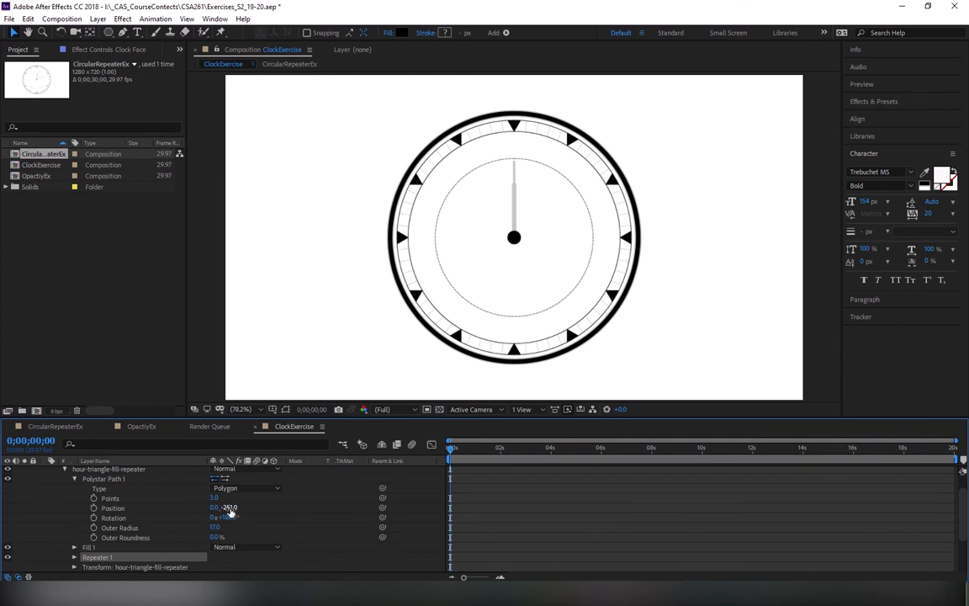
left_click_drag(229, 510, 372, 508)
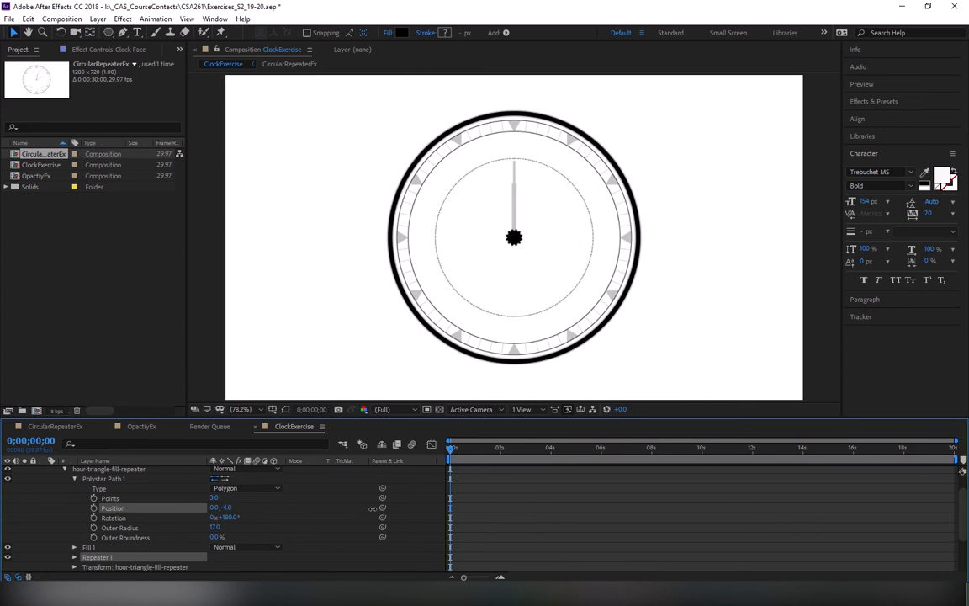
left_click(226, 508)
type("0")
key("Return")
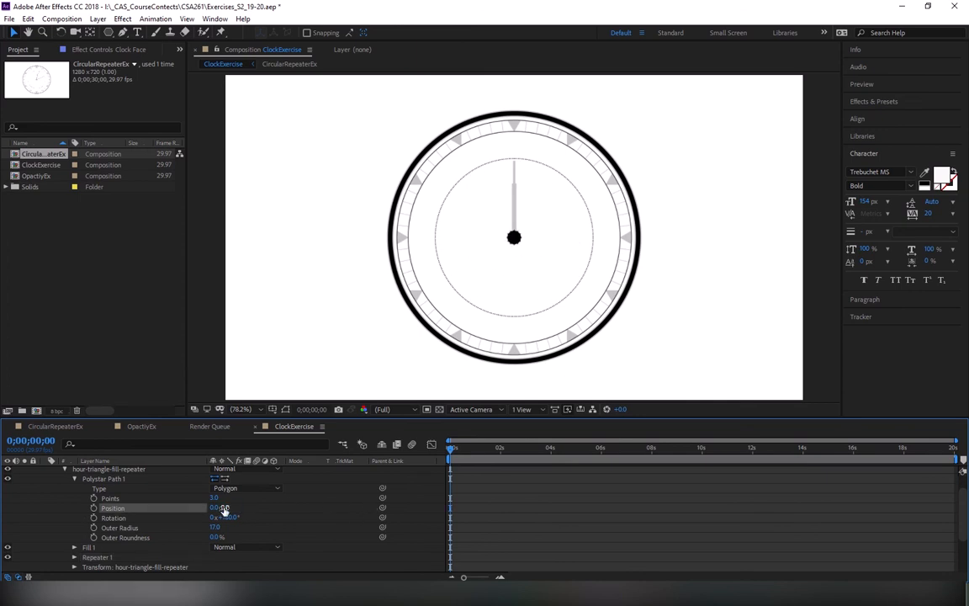
key("slash")
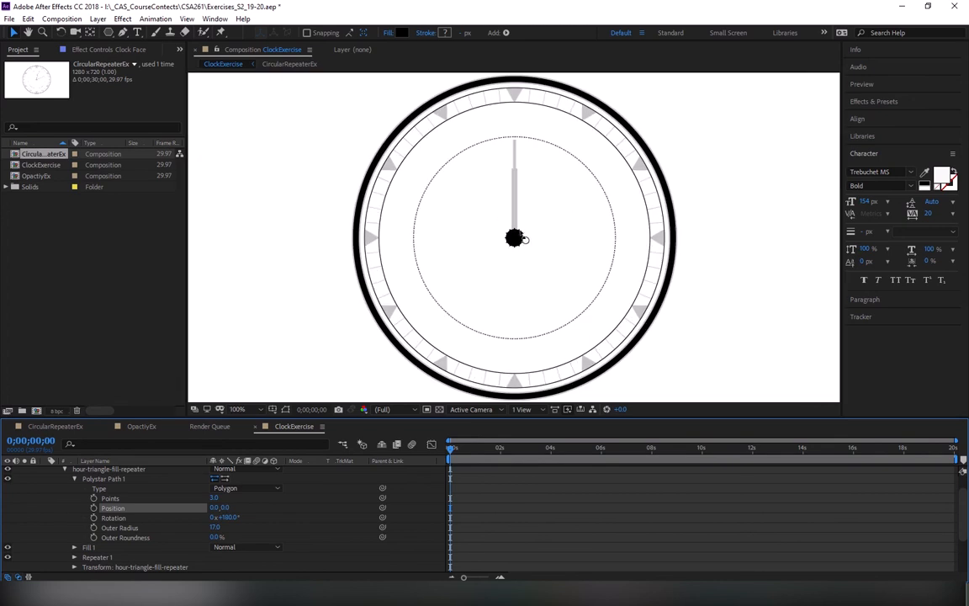
scroll(514, 238, "down", 2)
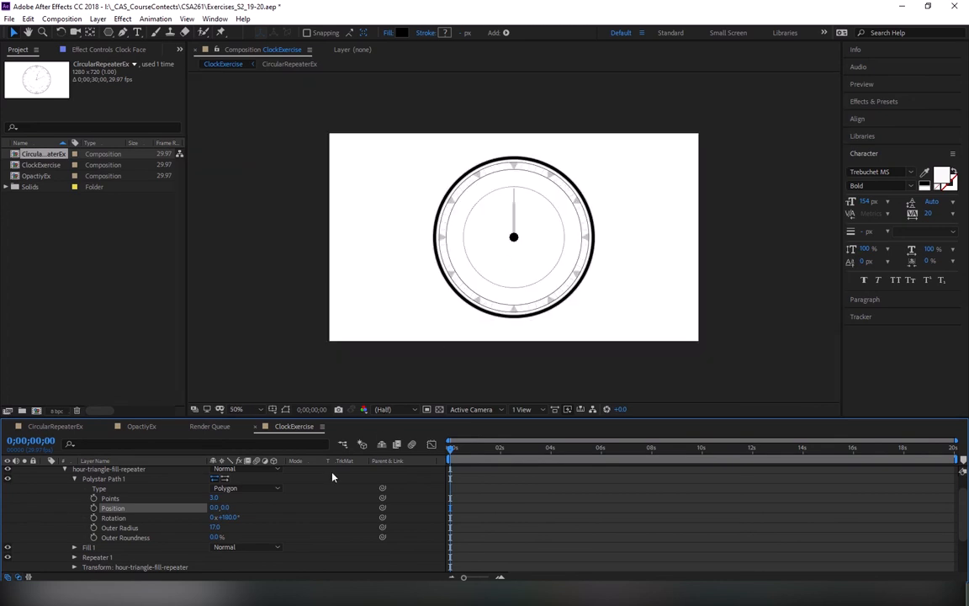
scroll(243, 515, "up", 1)
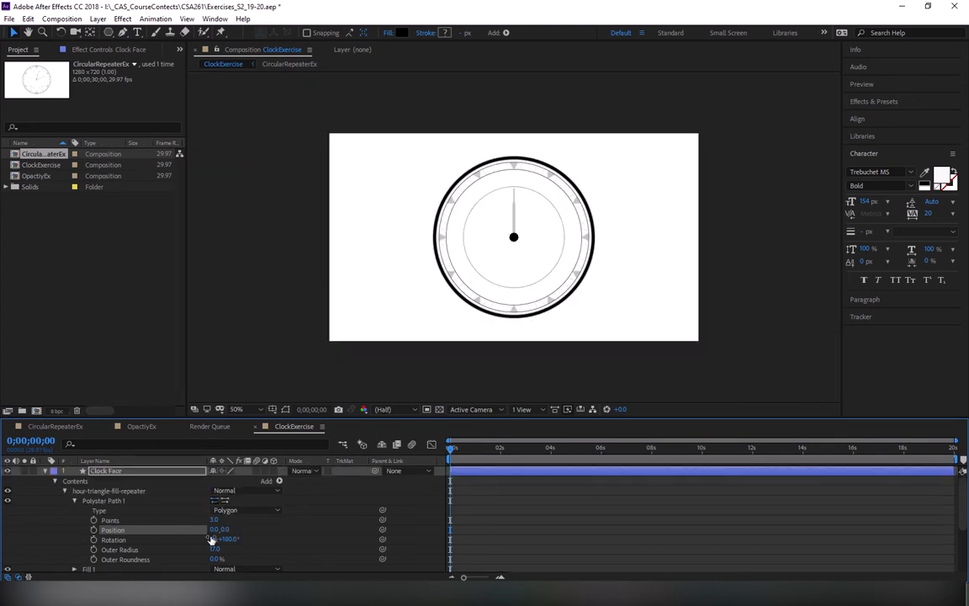
Try a position of -90, 195 for the hour triangle's polystar path and return it to 0, -251
left_click_drag(216, 529, 140, 528)
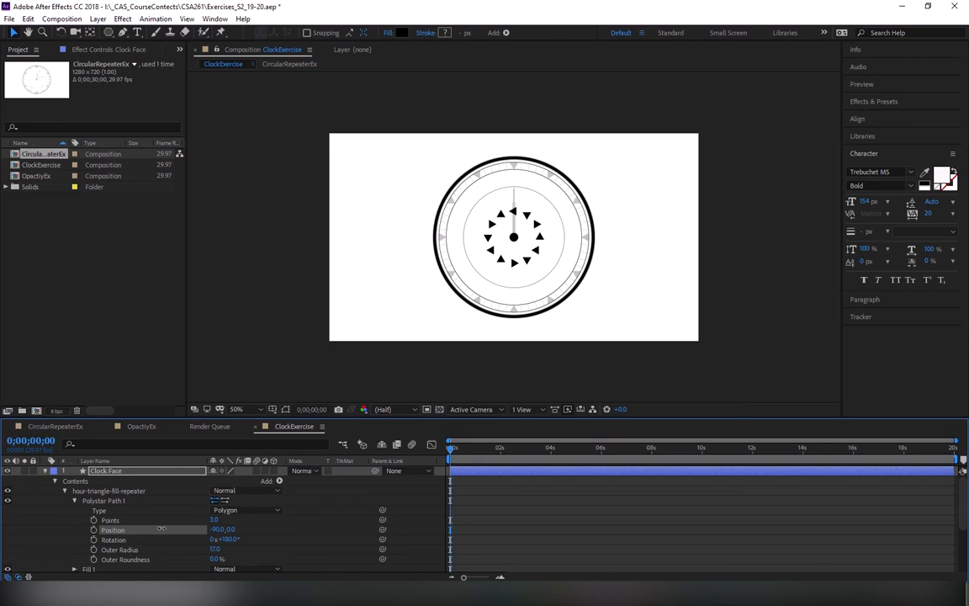
left_click_drag(229, 528, 240, 530)
left_click(215, 529)
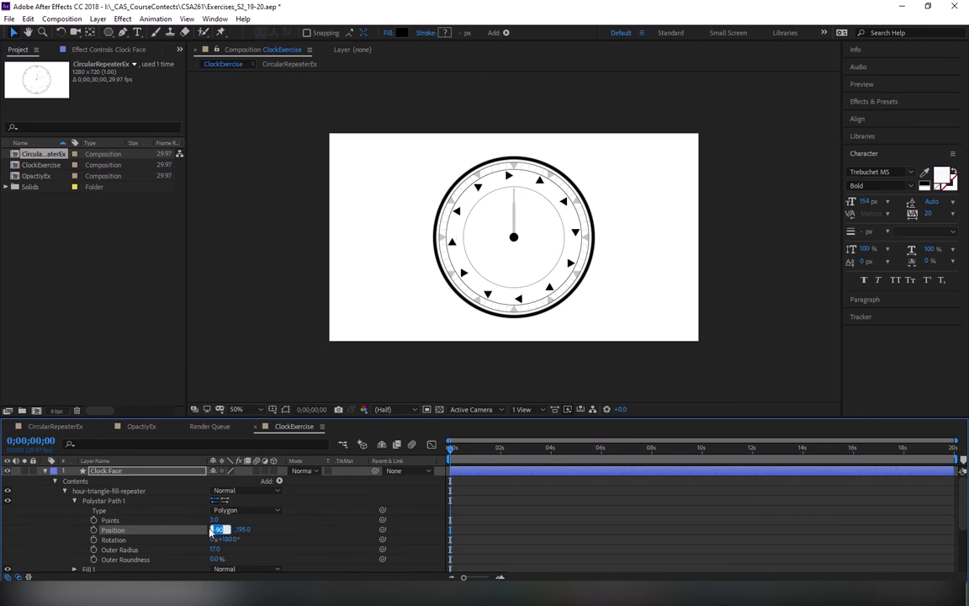
type("0")
key("Return")
left_click(226, 529)
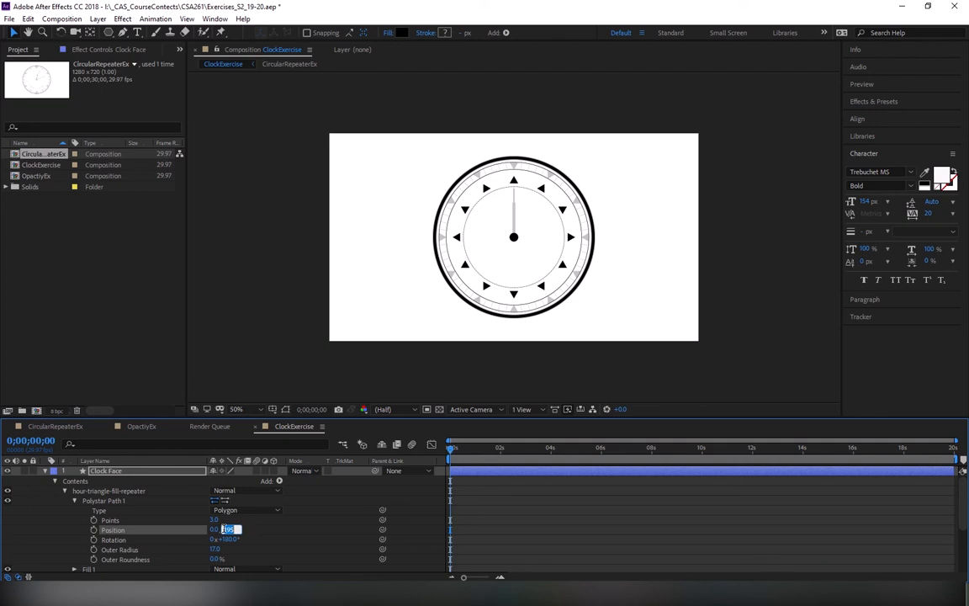
type("-251")
key("Return")
key("slash")
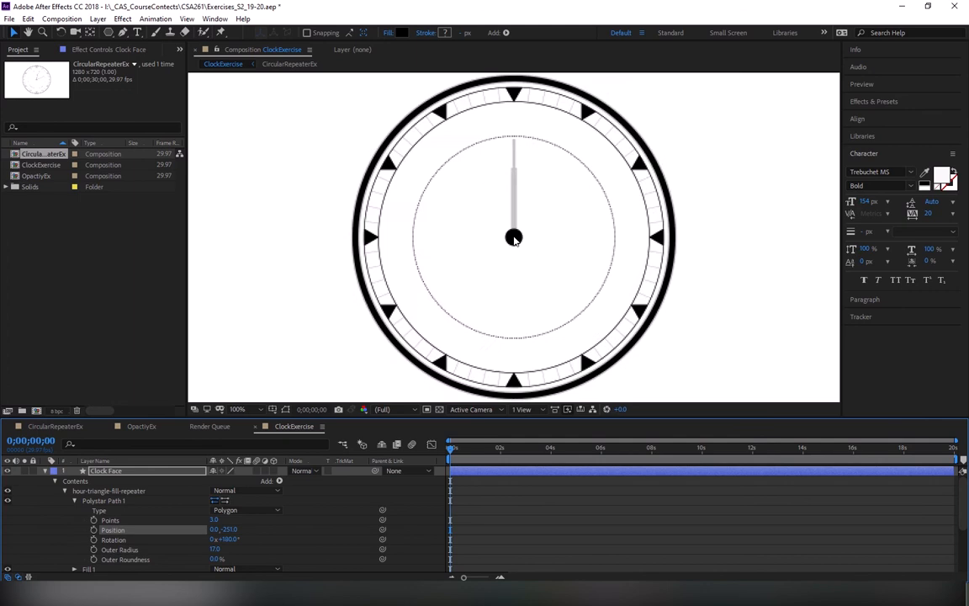
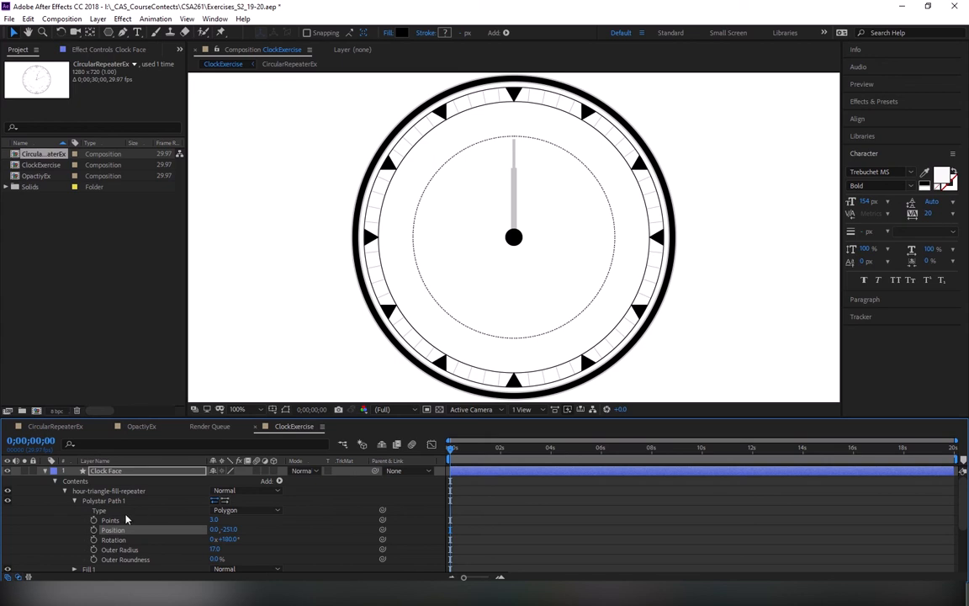
Duplicate the hour-triangle-fill-repeater group and rename the copy minute-line-stroke-repeater
left_click(65, 491)
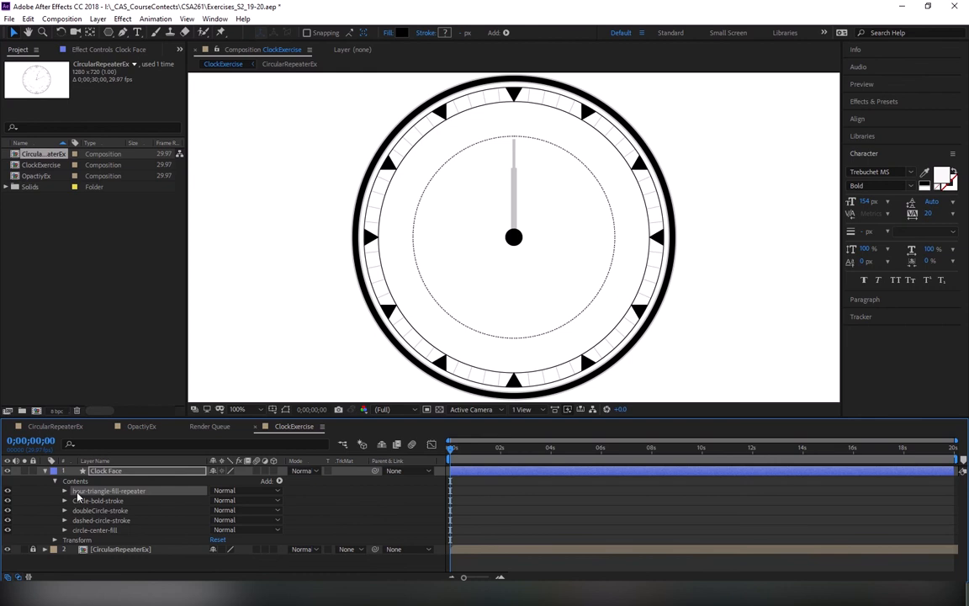
key("ctrl+d")
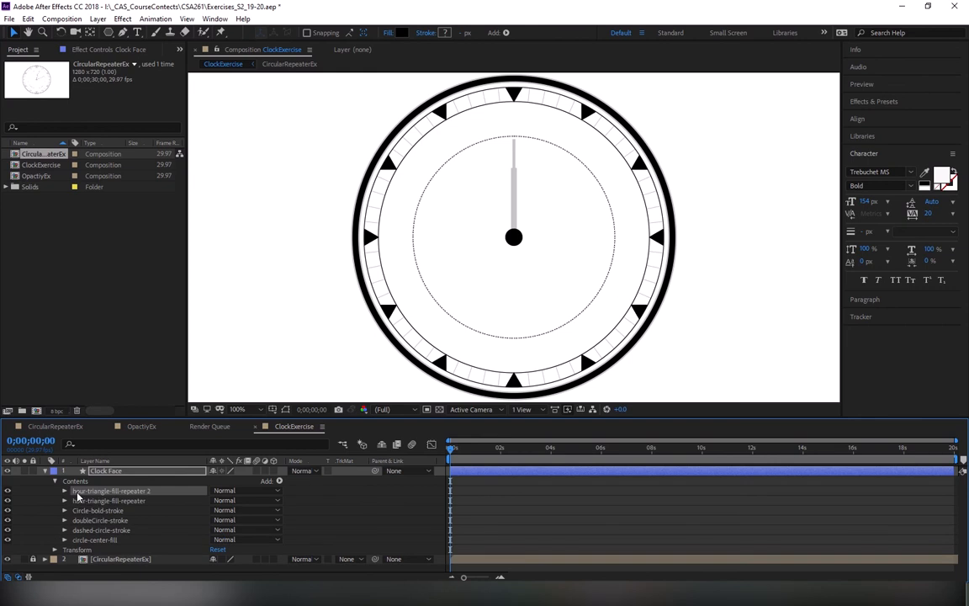
key("Return")
key("Home")
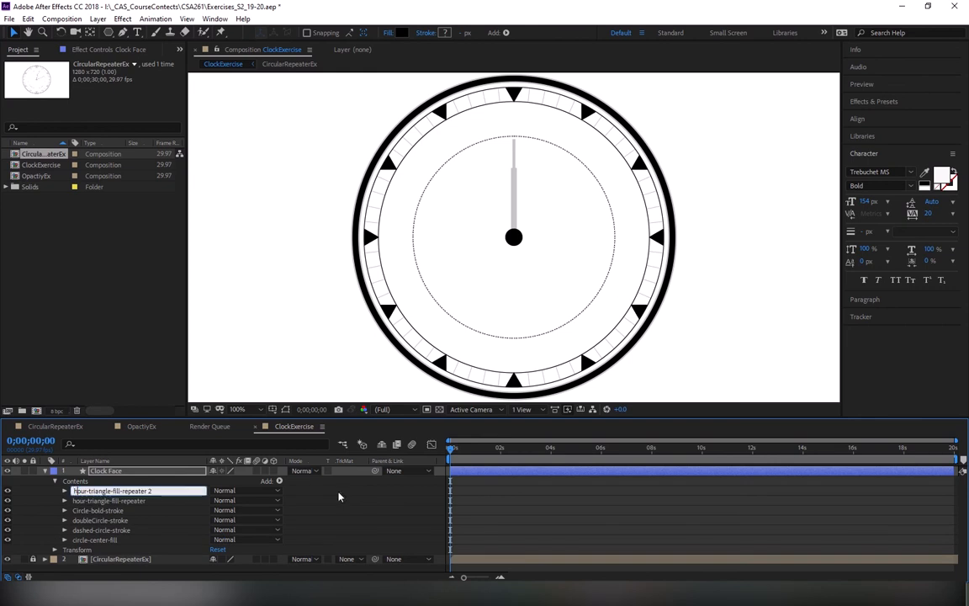
key("shift+Right")
key("shift+Right")
key("shift+Right")
key("shift+Right")
type("minute")
key("shift+Right")
key("shift+Right")
key("shift+Right")
key("shift+Right")
key("shift+Right")
key("shift+Right")
key("shift+Right")
key("shift+Right")
type("line-stroke")
key("End")
key("BackSpace")
key("BackSpace")
key("Return")
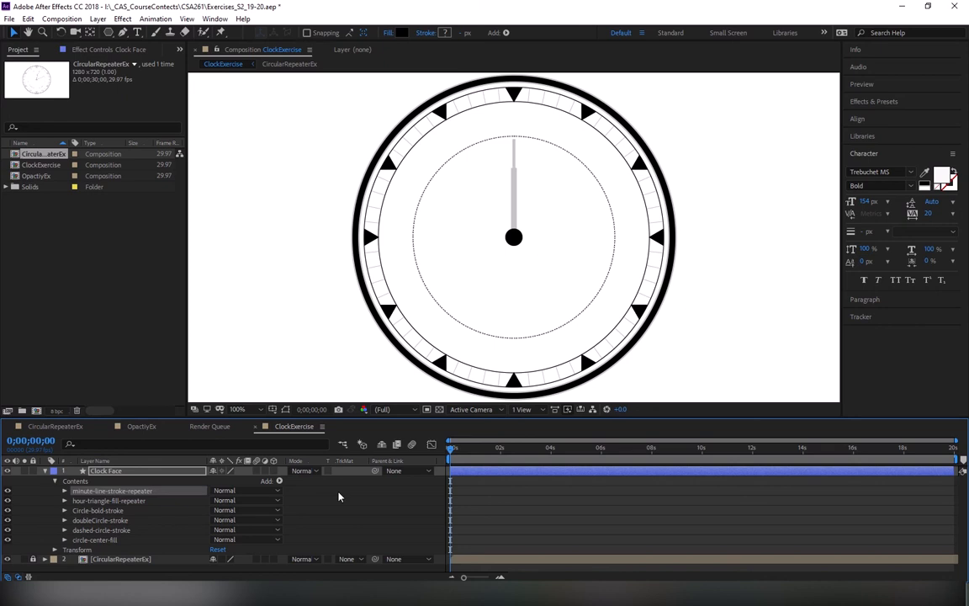
Add a rectangle path to the minute-line-stroke-repeater group, turn off the group's Repeater, and expand the rectangle's properties
left_click(65, 490)
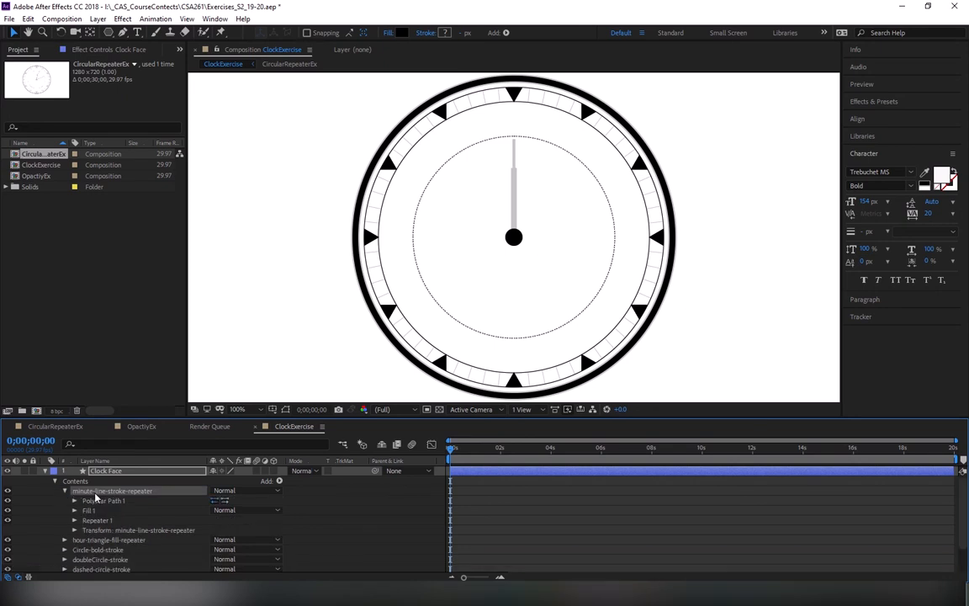
left_click(103, 501)
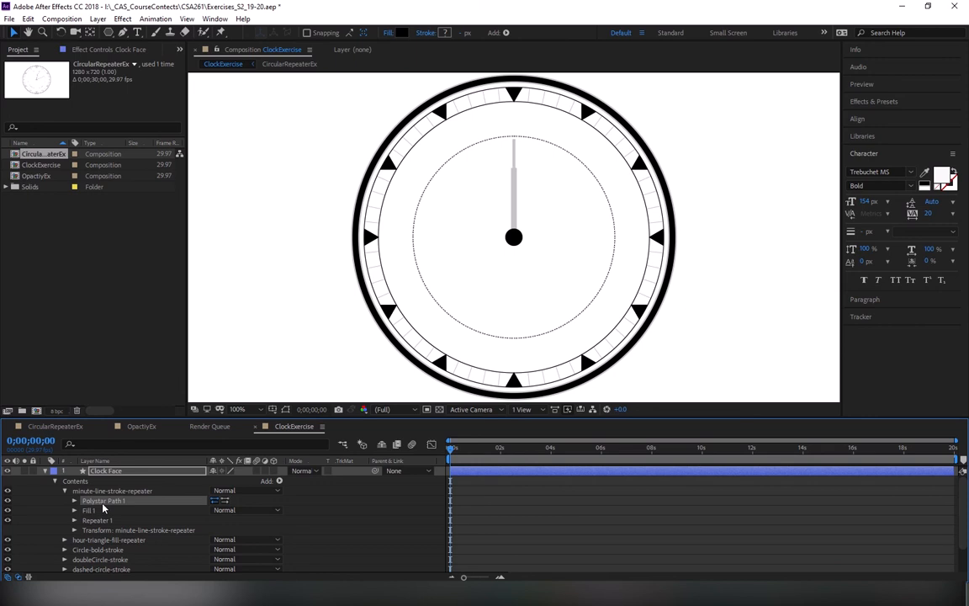
left_click(105, 491)
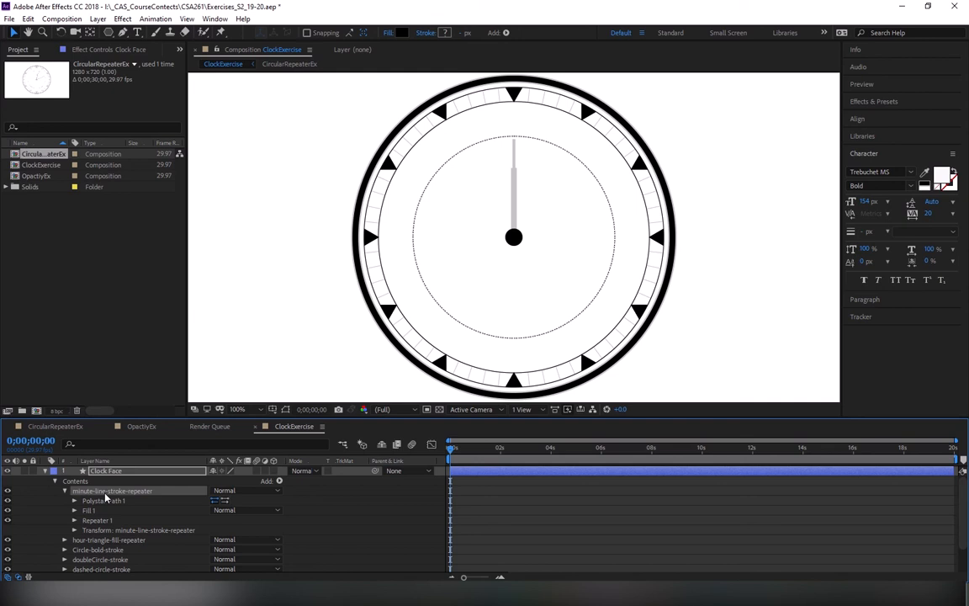
left_click(279, 481)
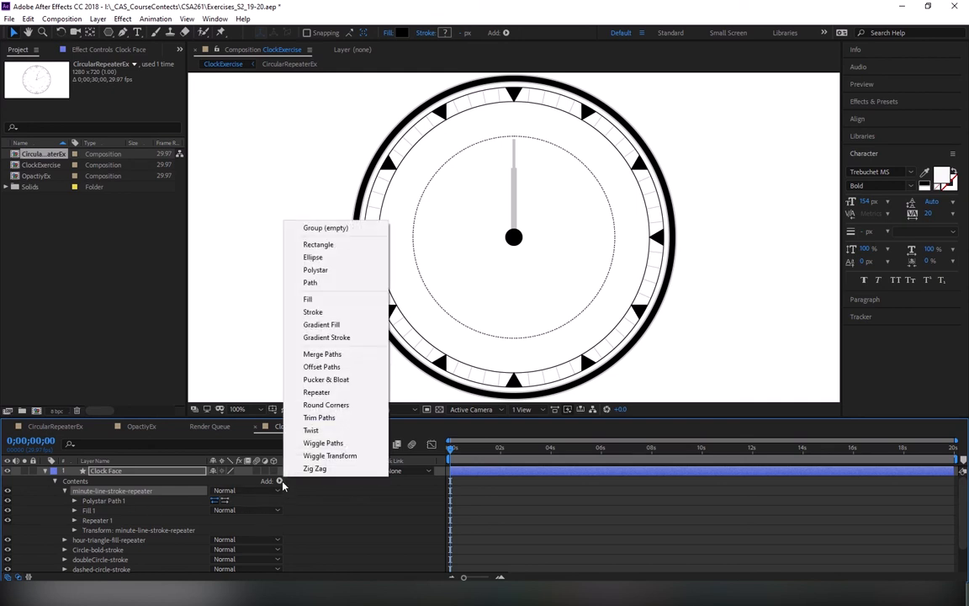
left_click(349, 246)
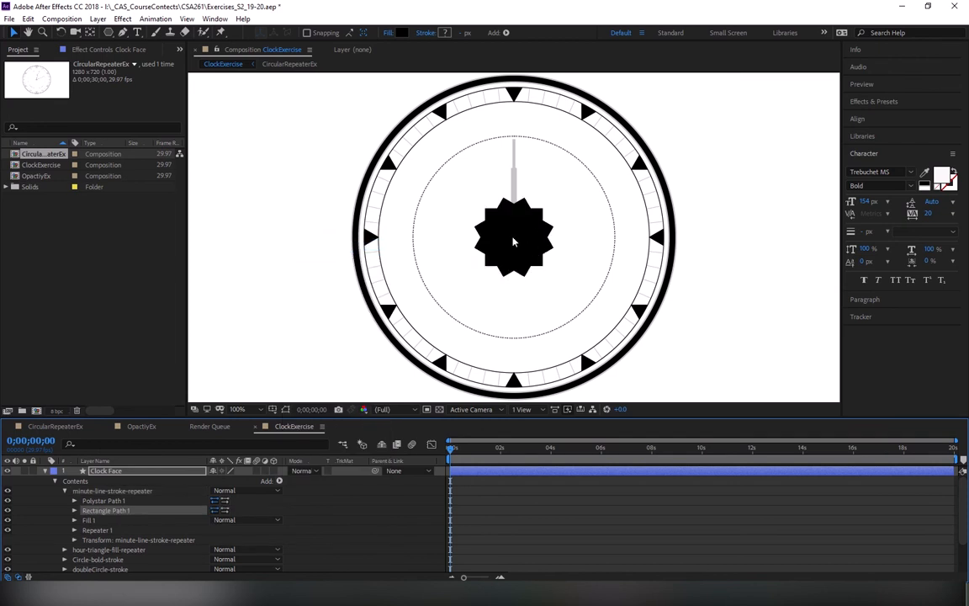
left_click(8, 530)
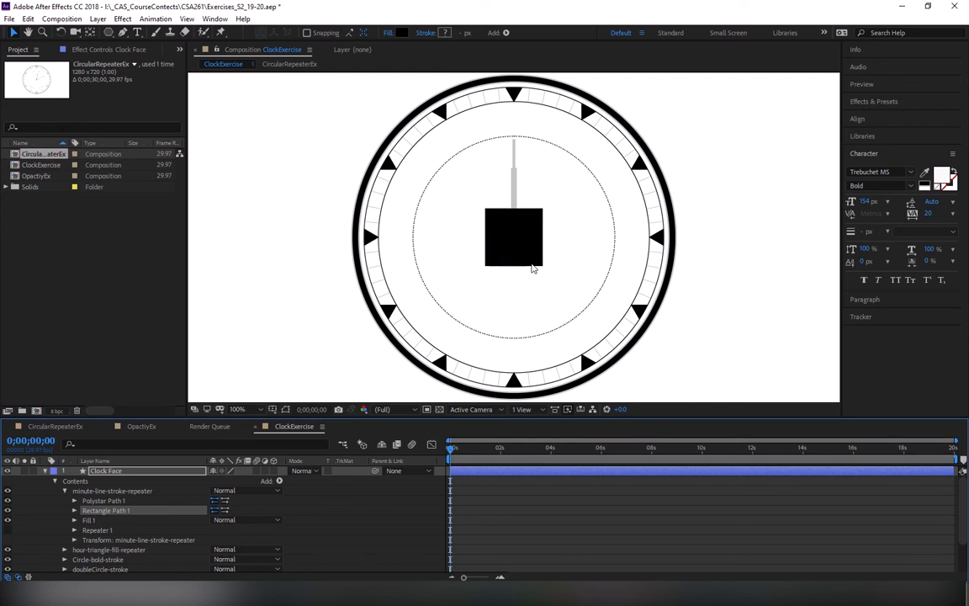
left_click(74, 510)
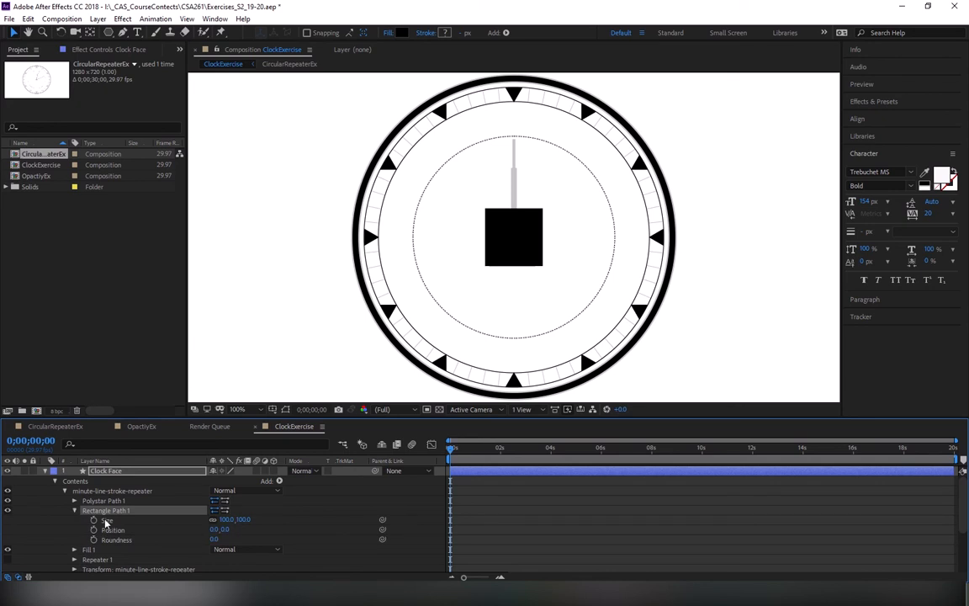
Rename the minute-line-stroke-repeater group as minute-rectangle-fill-repeater
left_click(121, 492)
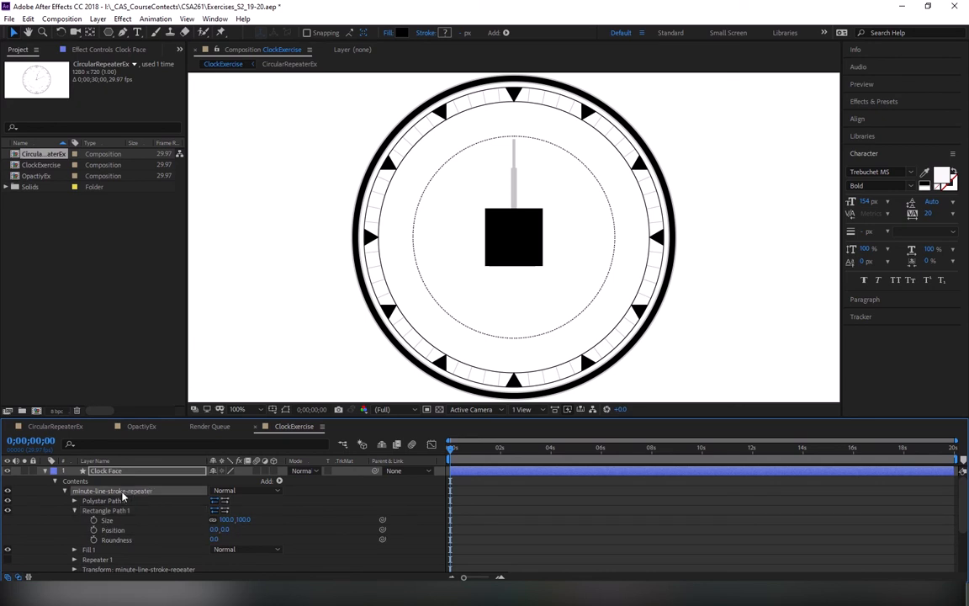
key("Return")
left_click(122, 490)
key("Home")
key("Right")
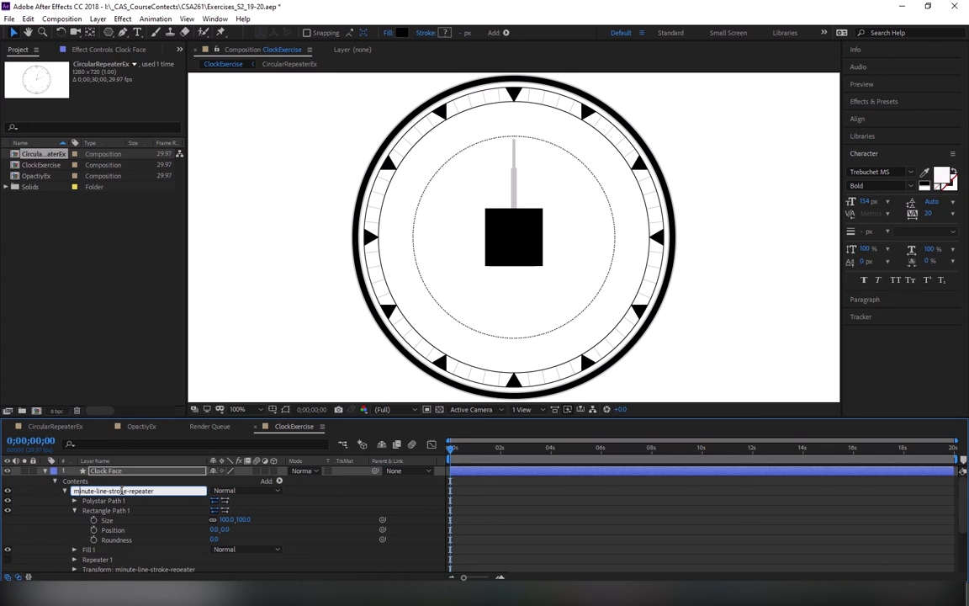
double_click(122, 491)
type("fill")
key("Left")
key("Left")
key("Left")
key("Left")
key("Left")
key("shift+Left")
key("shift+Left")
key("shift+Left")
key("shift+Left")
type("rectangle")
key("Return")
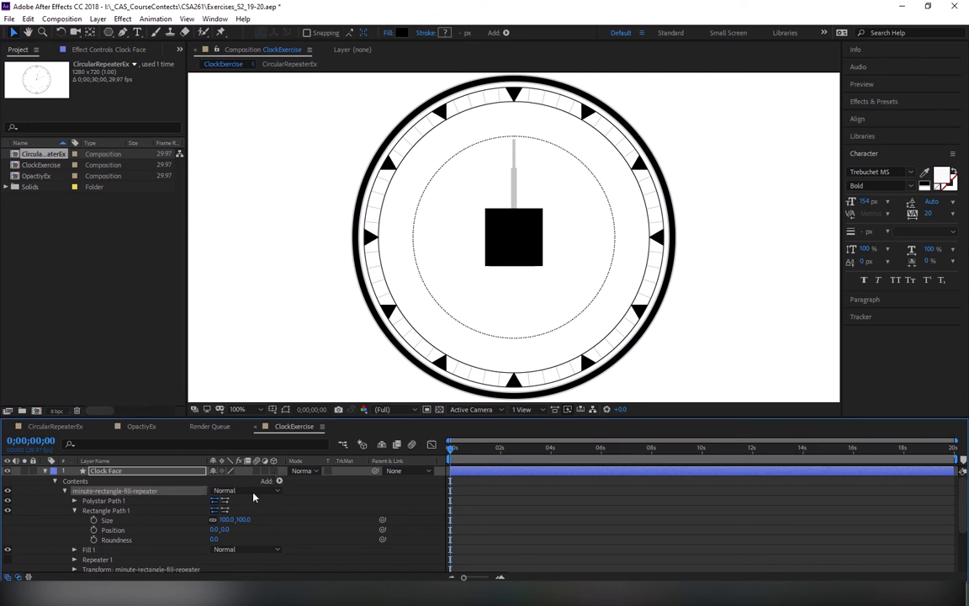
Unlink the minute rectangle's size proportions, set its size to 2 by 50, and link the proportions again
left_click(225, 519)
type("150")
key("Return")
left_click_drag(252, 519, 166, 519)
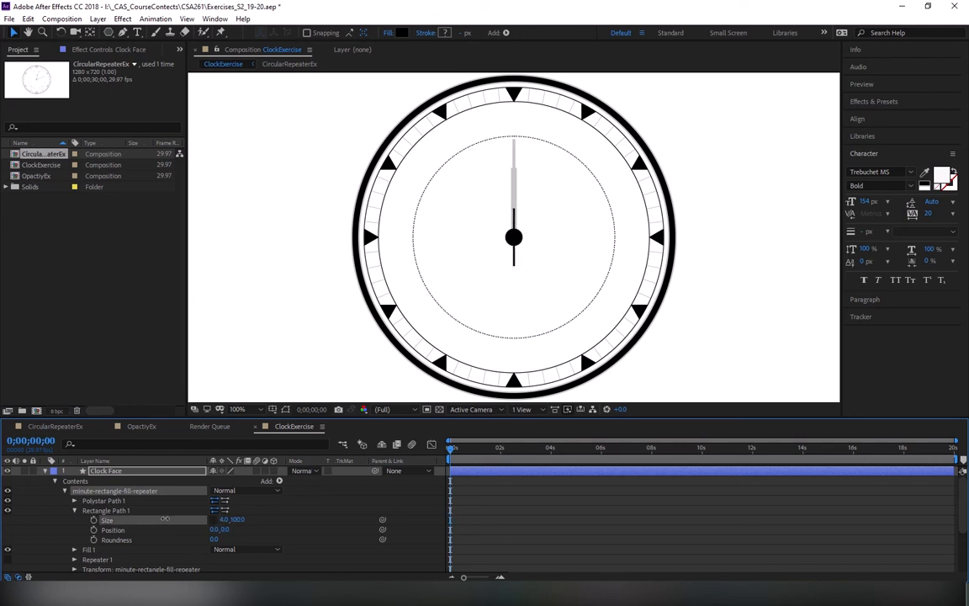
left_click(226, 519)
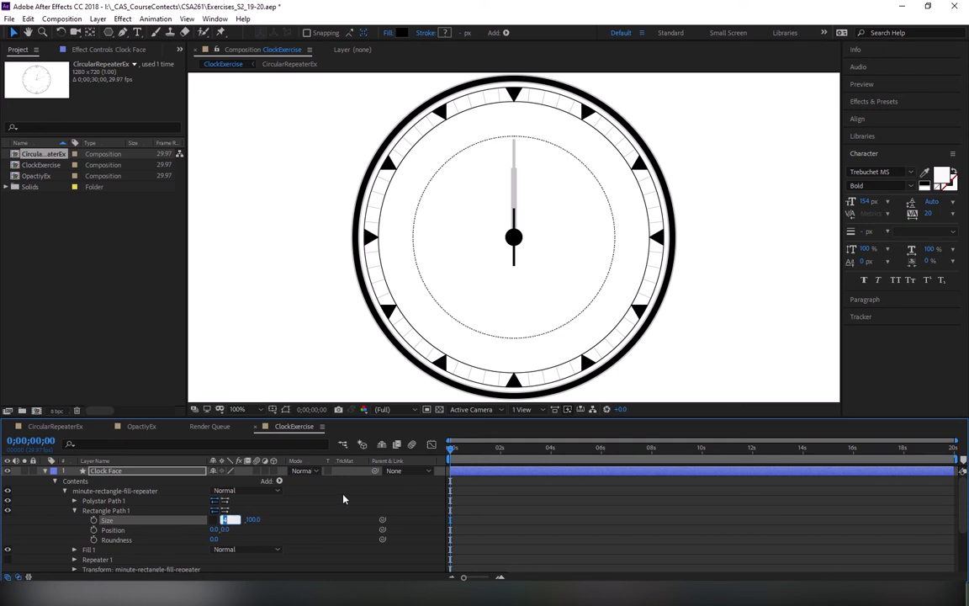
type("2")
key("Tab")
type("50")
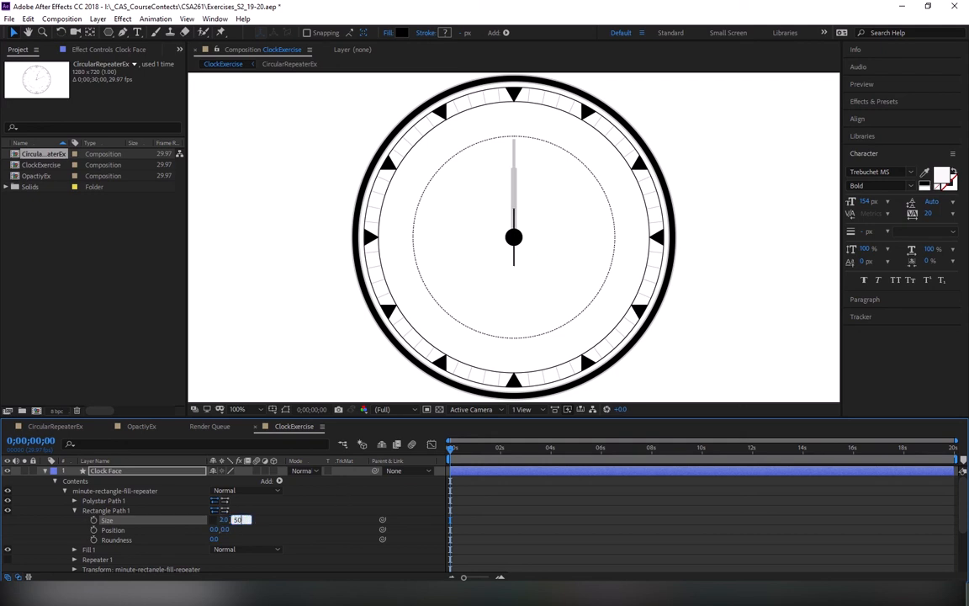
key("Return")
left_click(213, 519)
Move the minute rectangle up to a position of 0, -244 and set its height to 30 with proportions linked
left_click_drag(224, 529, 77, 533)
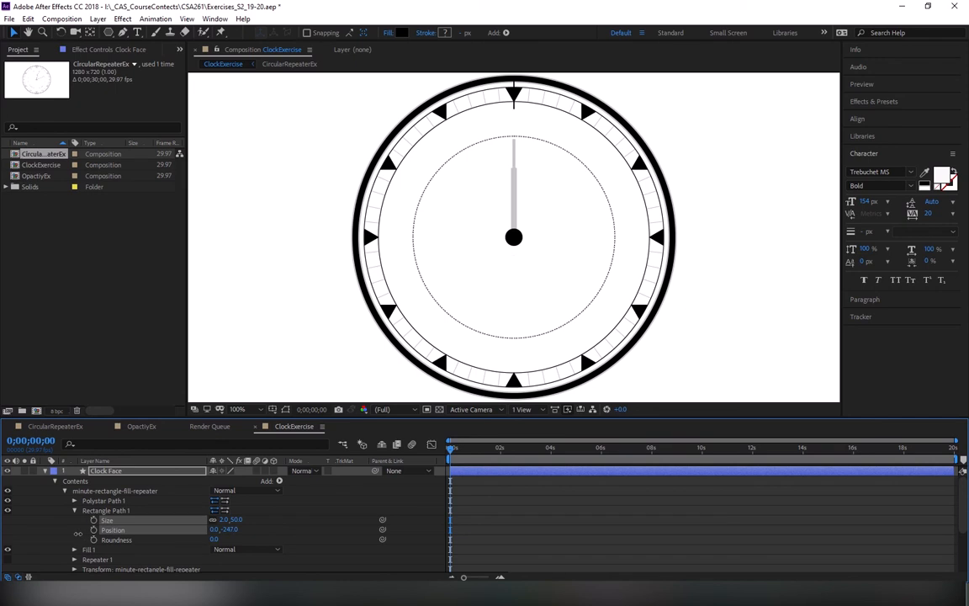
left_click_drag(77, 533, 80, 534)
left_click(239, 519)
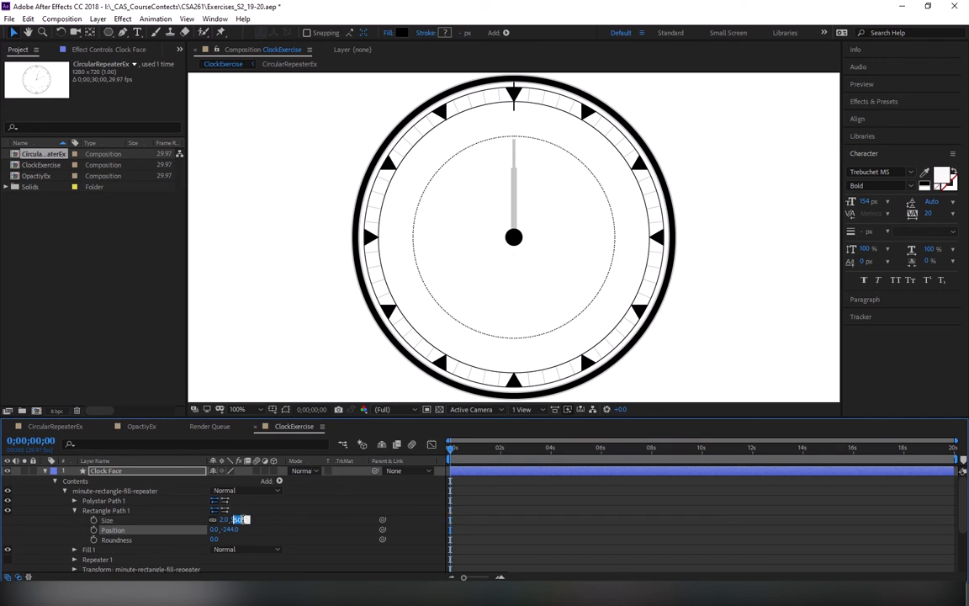
type("300")
key("Return")
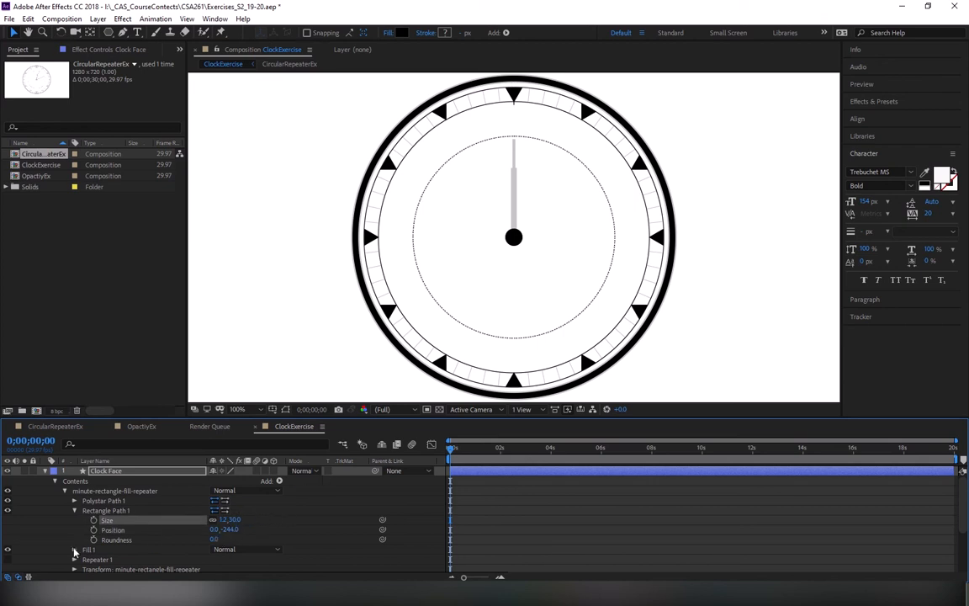
Hide the hour-triangle-fill-repeater group and delete the polystar path from the minute-rectangle-fill-repeater group
scroll(29, 504, "down", 2)
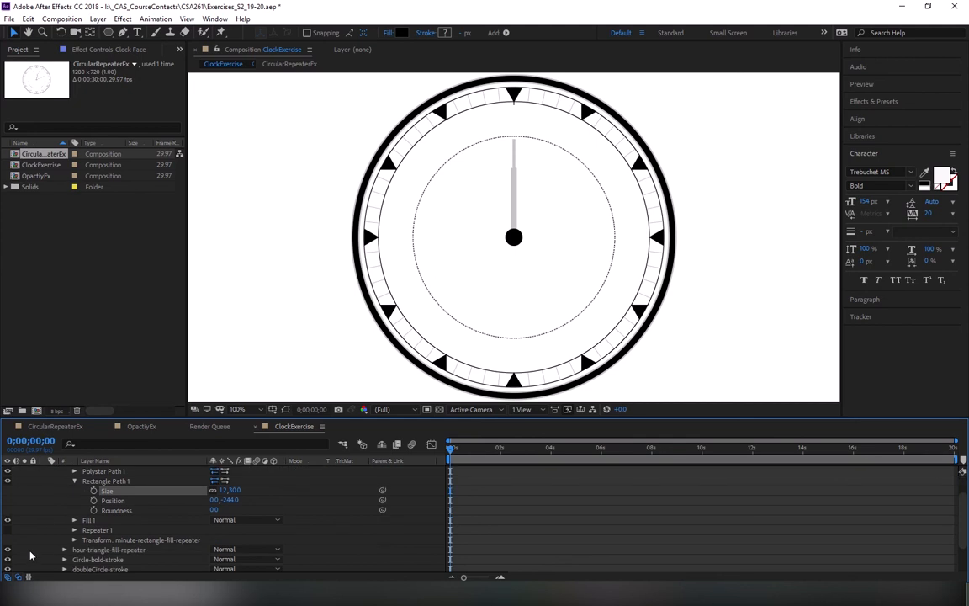
left_click(8, 549)
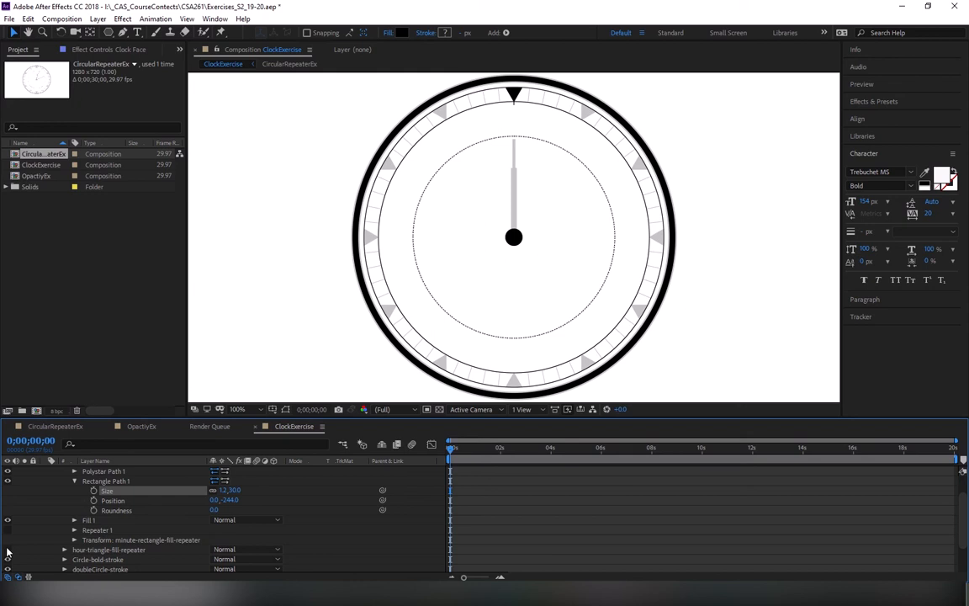
left_click(104, 472)
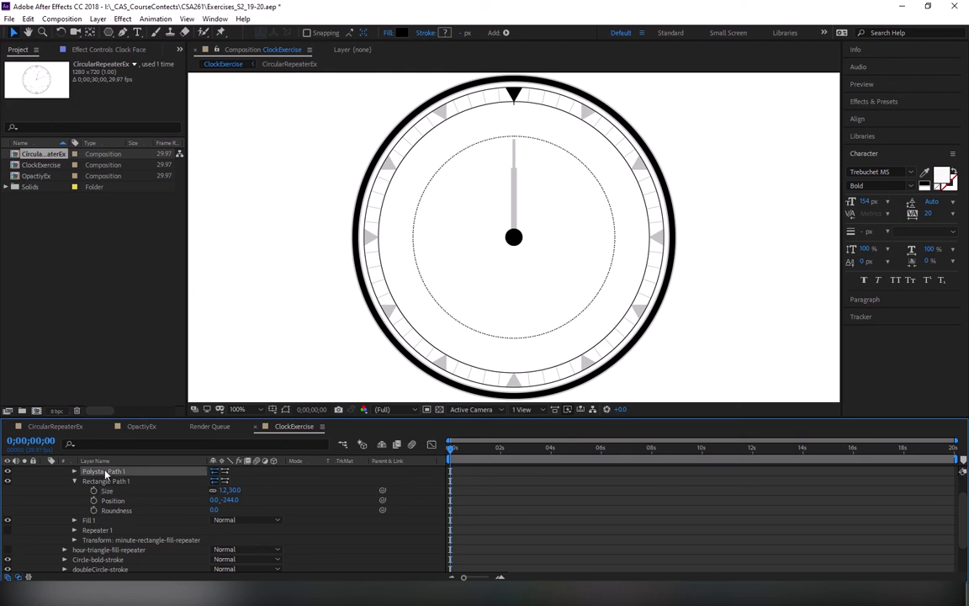
key("Delete")
Set the minute rectangle's height to 25 with proportions unlinked and move it to a vertical position of -248
key("period")
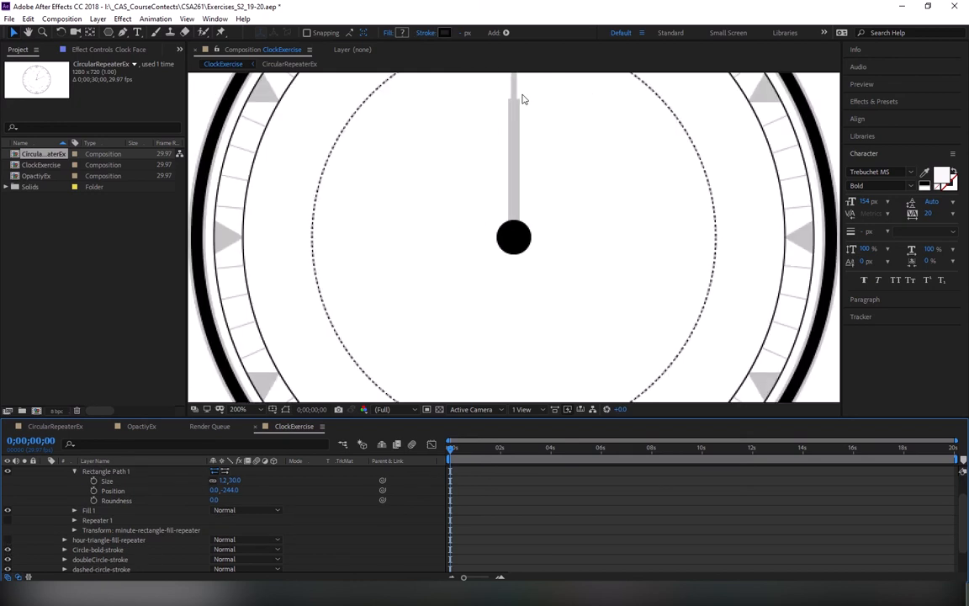
scroll(502, 336, "up", 5)
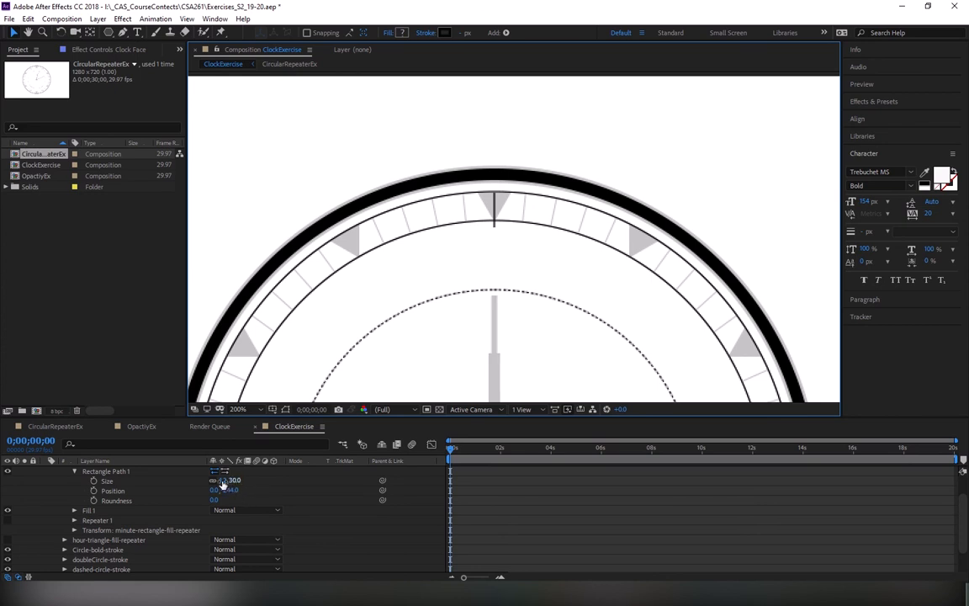
left_click(235, 480)
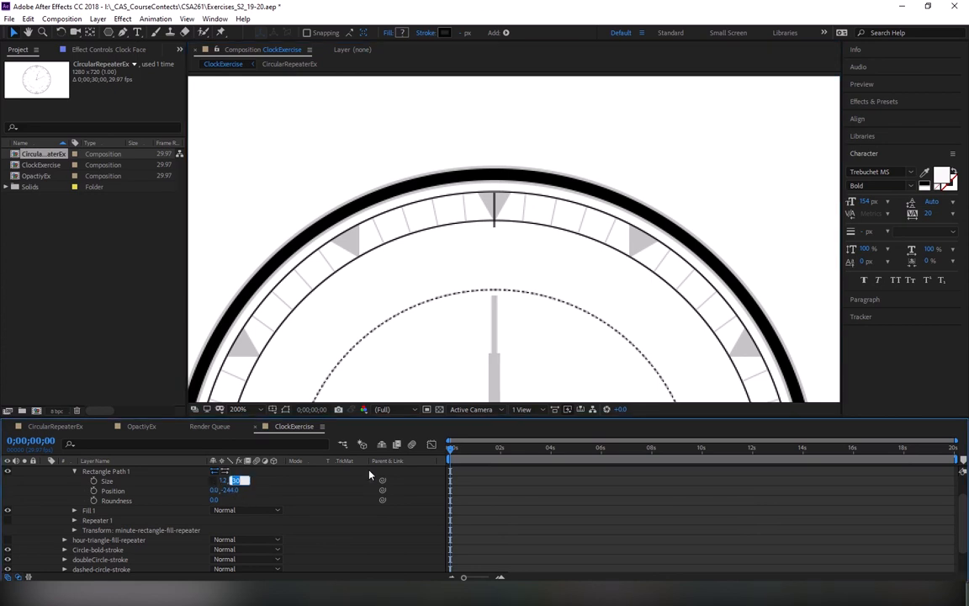
type("25")
key("Return")
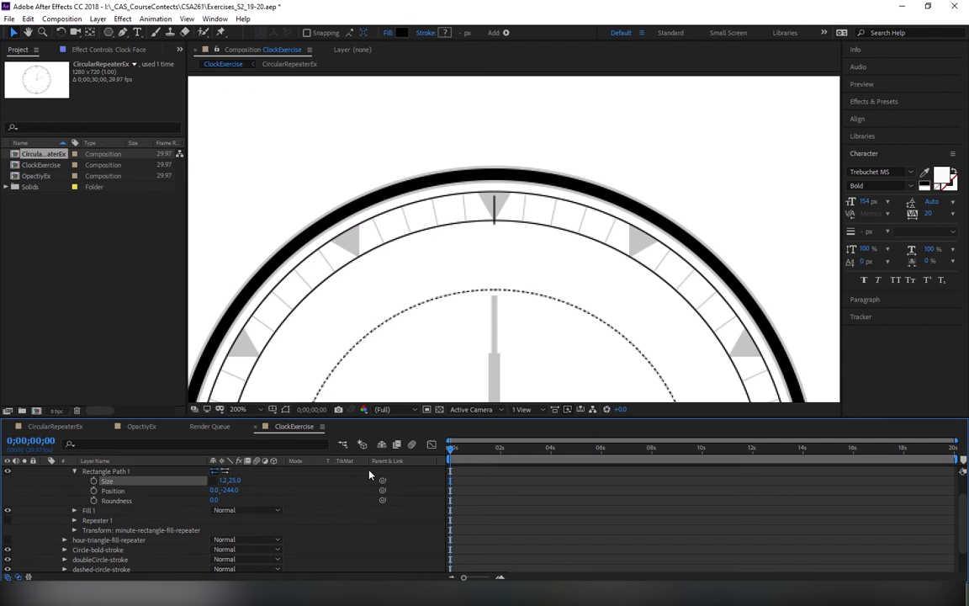
left_click_drag(230, 491, 227, 489)
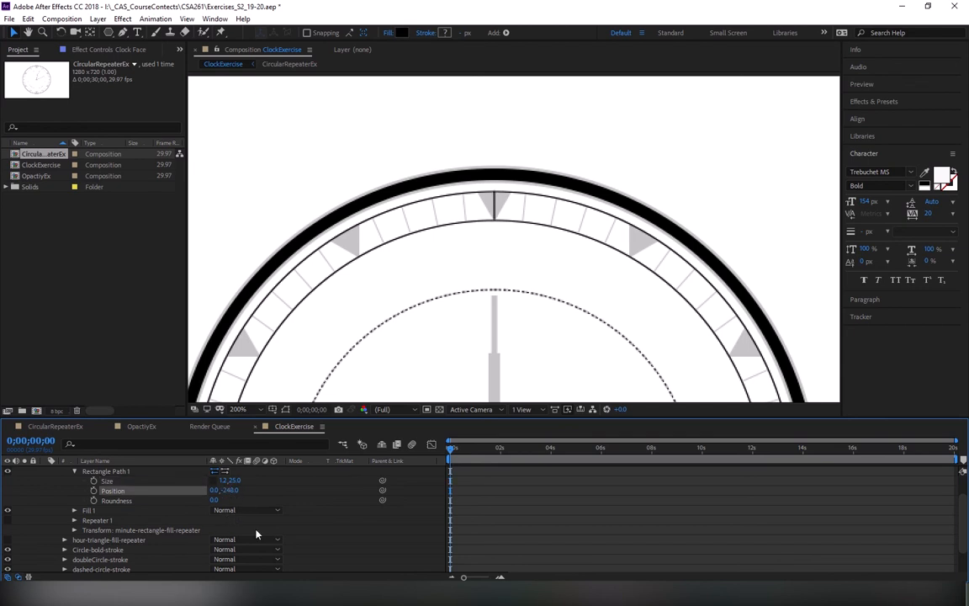
Set the minute rectangle's width to 2 and make the hour-triangle-fill-repeater group visible again
left_click(221, 480)
type("2")
key("Return")
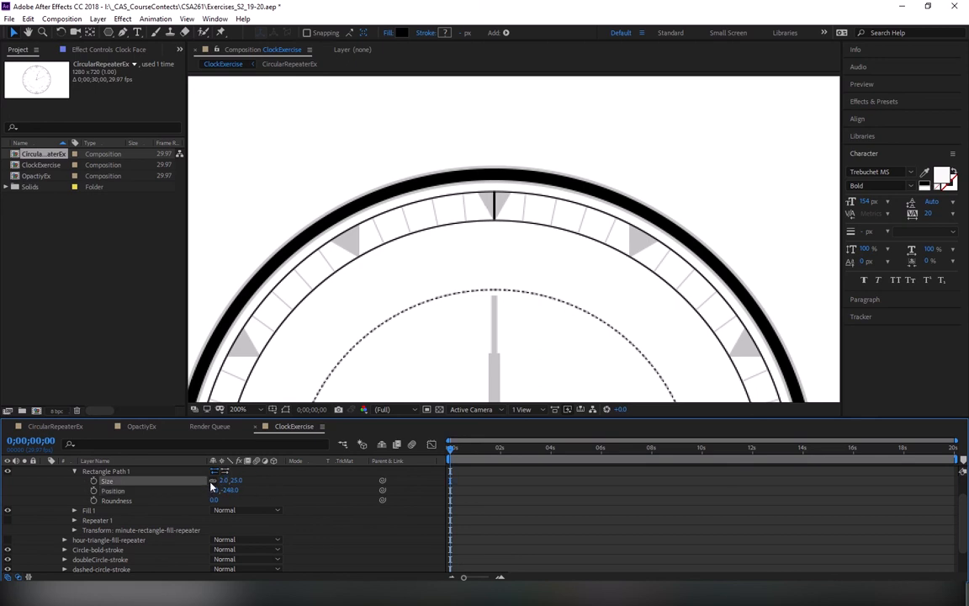
left_click(8, 539)
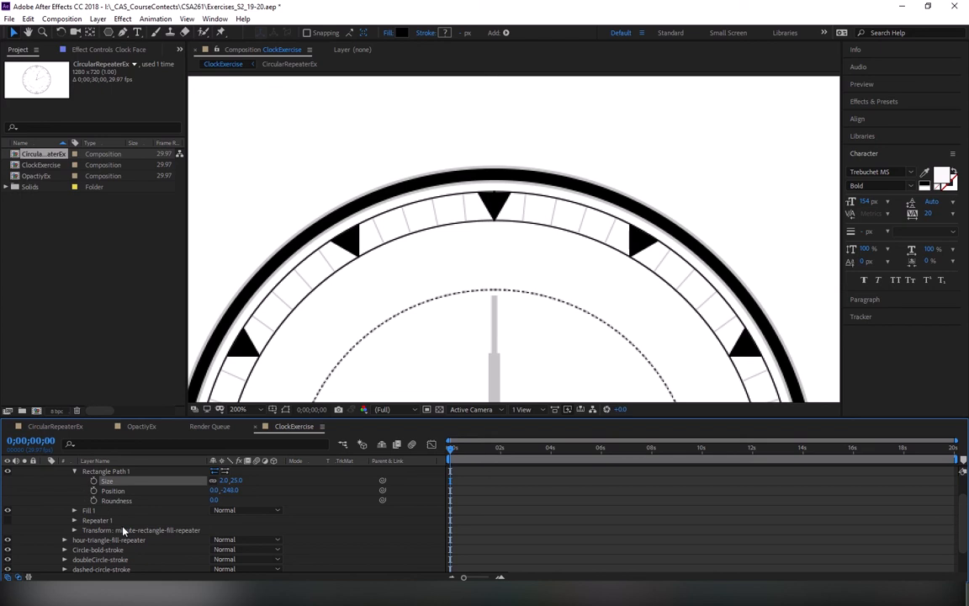
Try an outer radius of 18 and a vertical position of -252 for the hour triangle's polystar path, and undo both
left_click(65, 540)
scroll(127, 546, "down", 2)
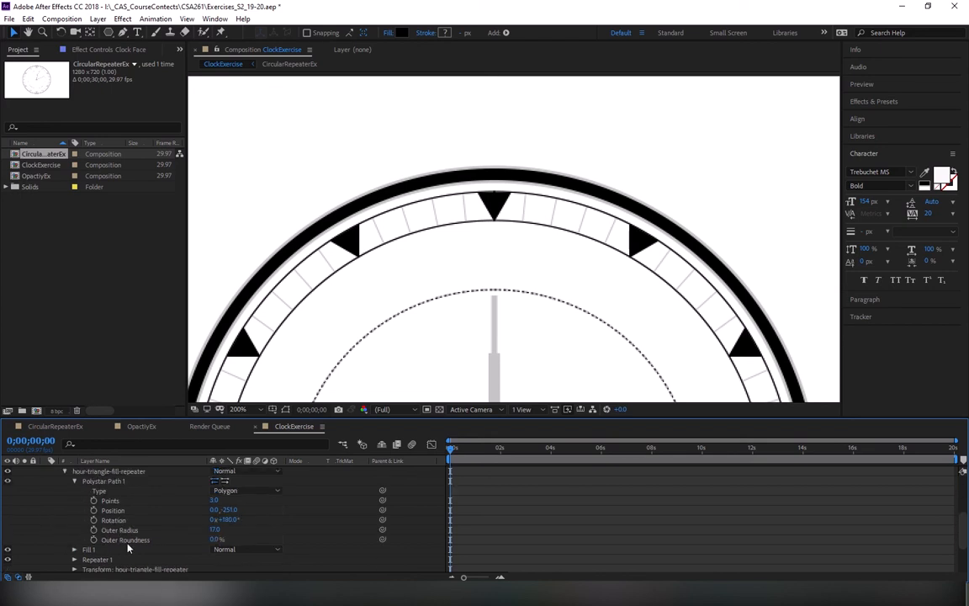
left_click(216, 532)
type("18")
key("Return")
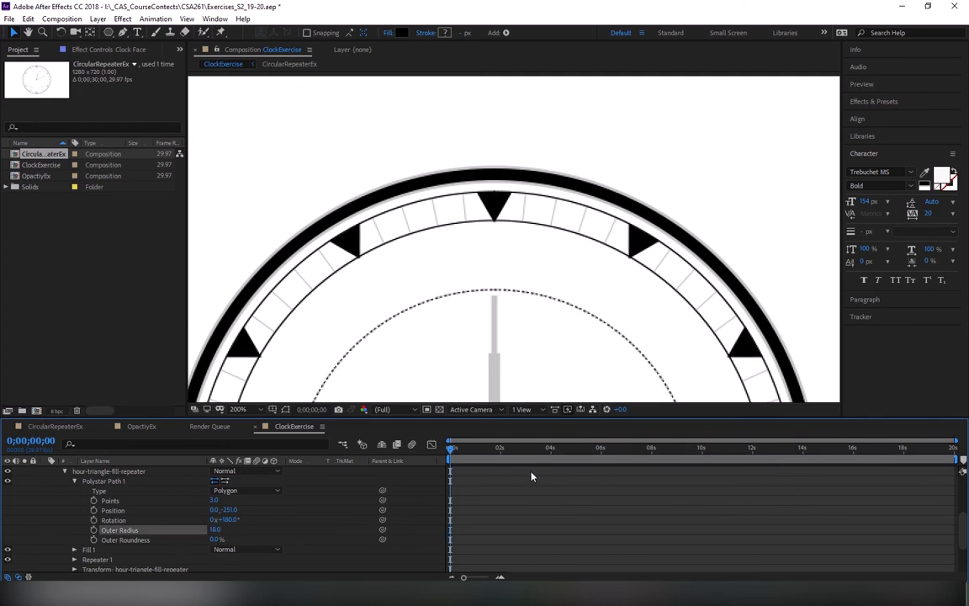
left_click(230, 509)
type("-252")
key("Return")
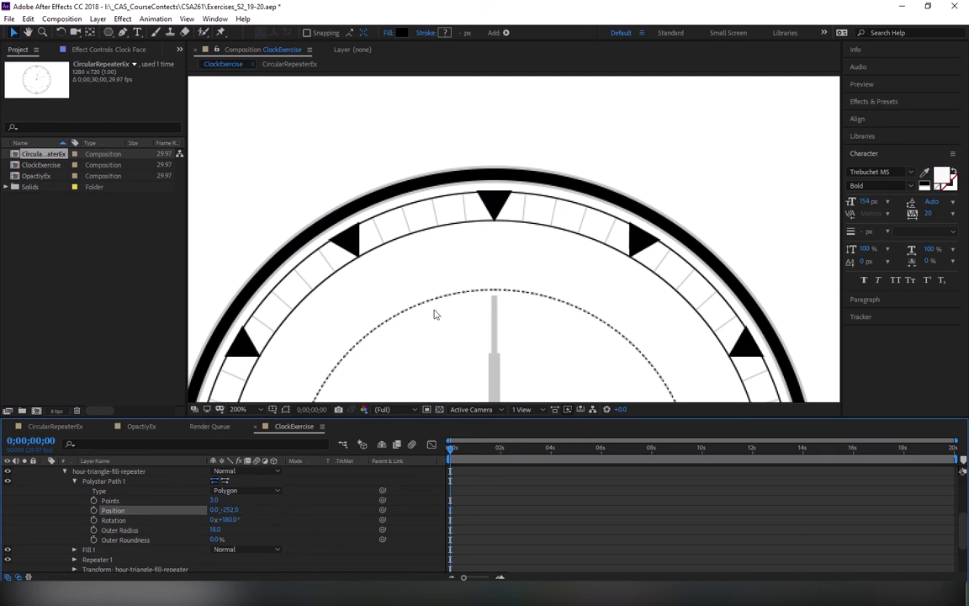
key("ctrl+z")
key("ctrl+z")
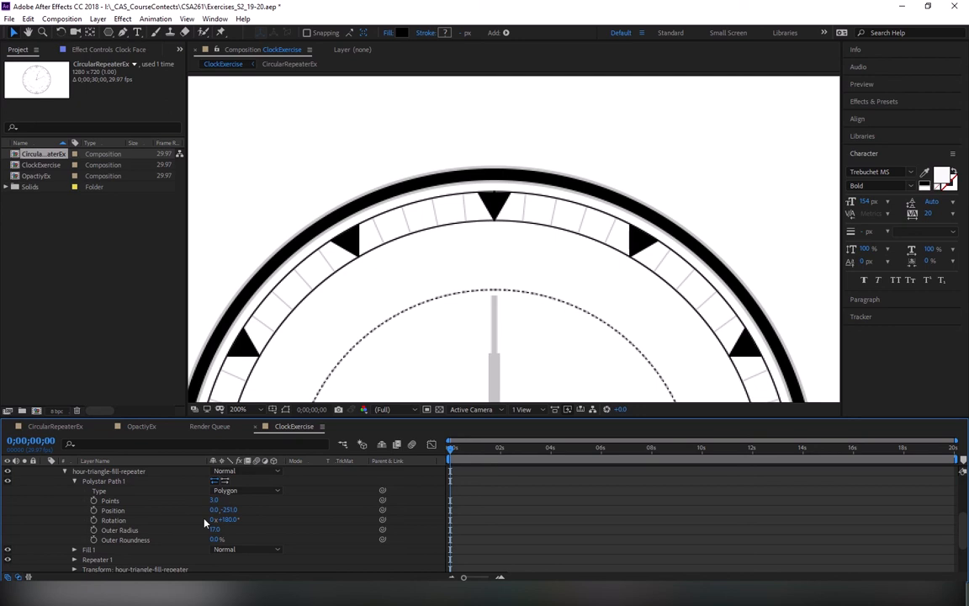
Set the minute rectangle's height to 24 with proportions unlinked, and collapse the hour-triangle group and the rectangle path
scroll(66, 507, "up", 3)
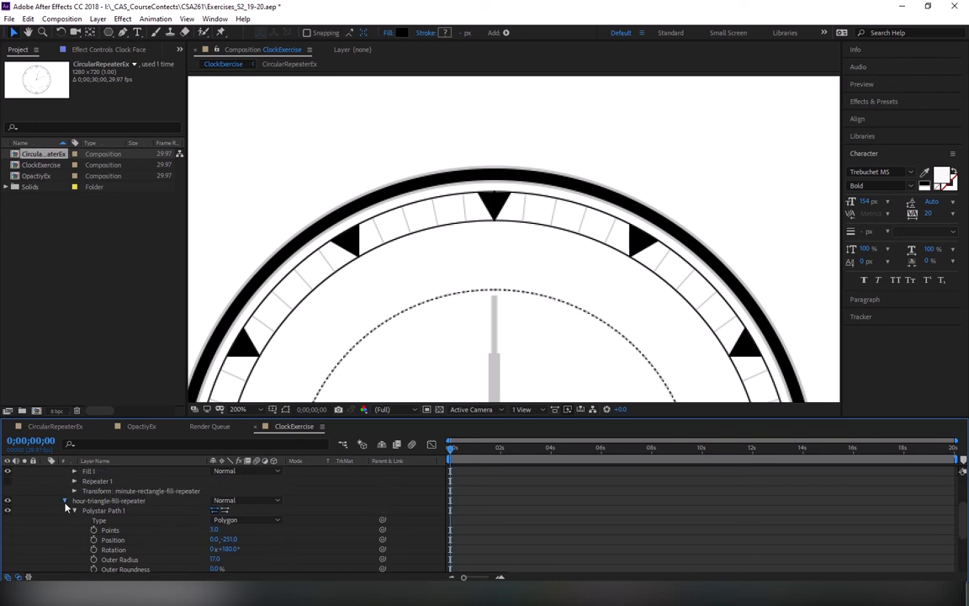
left_click(64, 501)
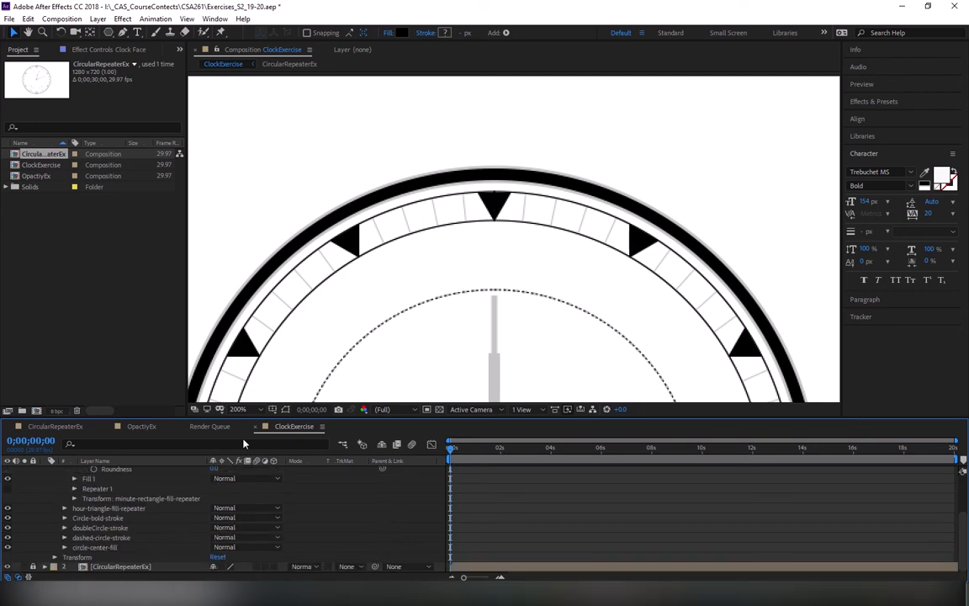
scroll(240, 481, "up", 3)
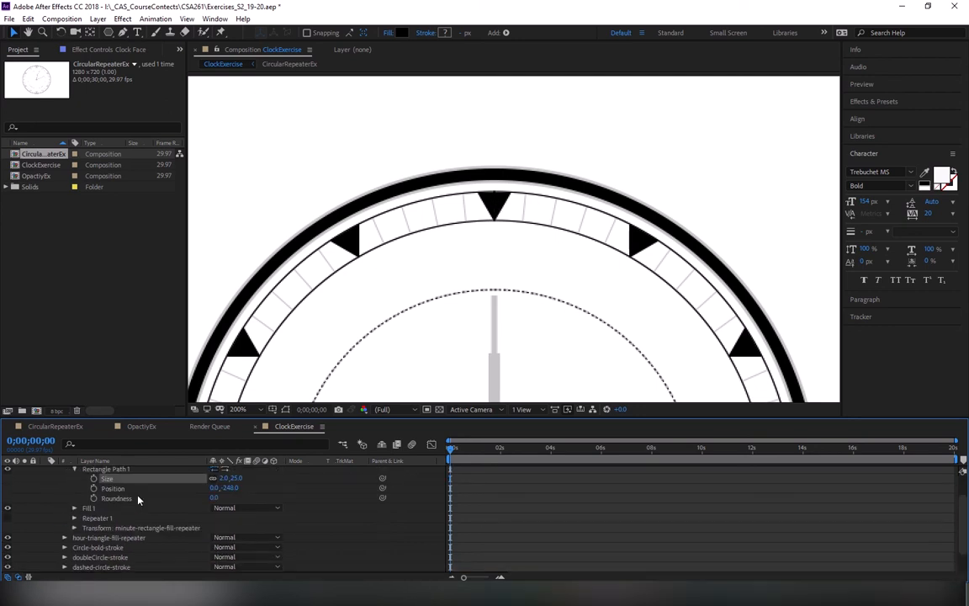
left_click(237, 478)
type("24")
key("Return")
scroll(83, 507, "up", 2)
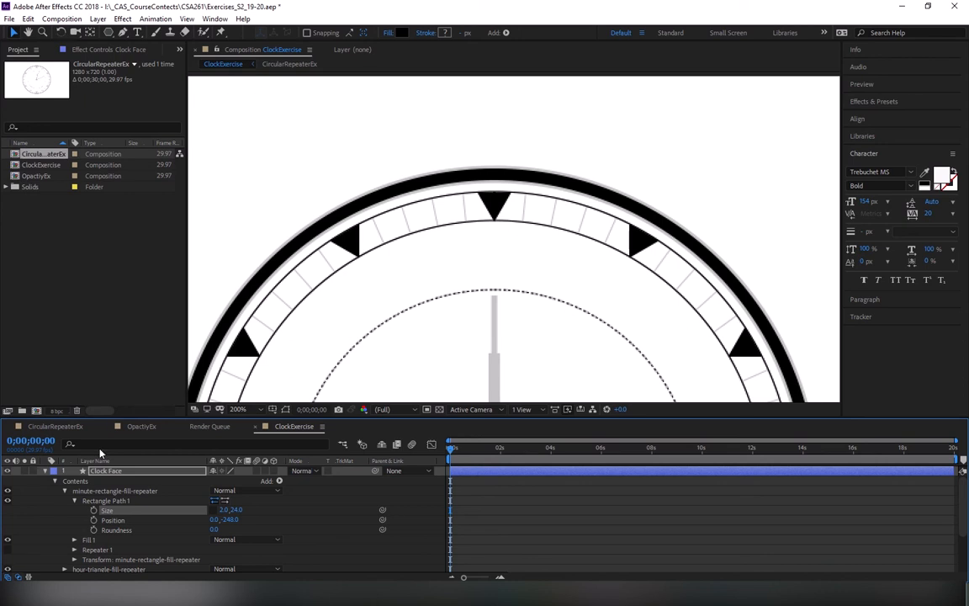
left_click(75, 501)
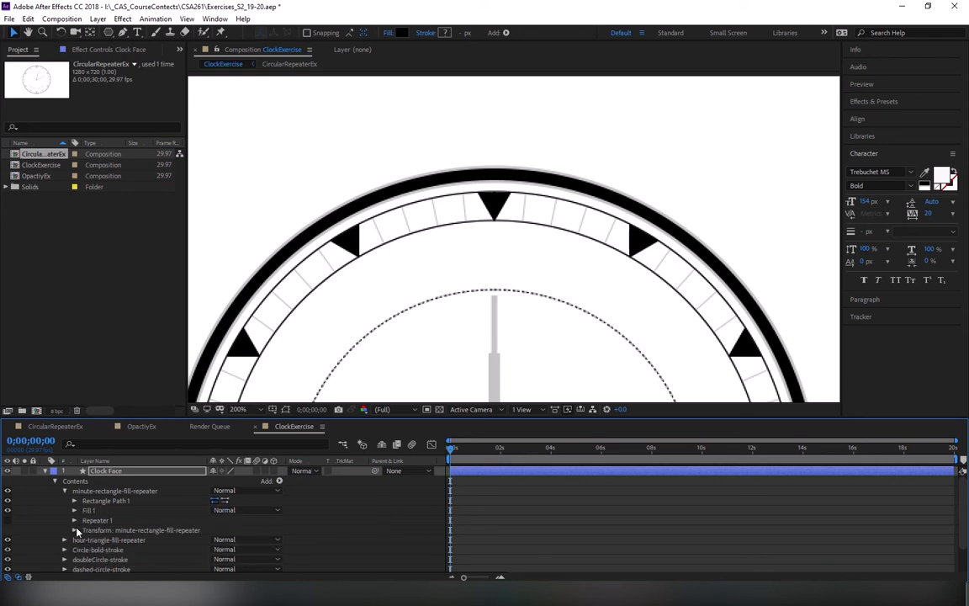
Set the minute rectangle repeater to 60 copies with a rotation of 360/60 degrees per copy
left_click(74, 521)
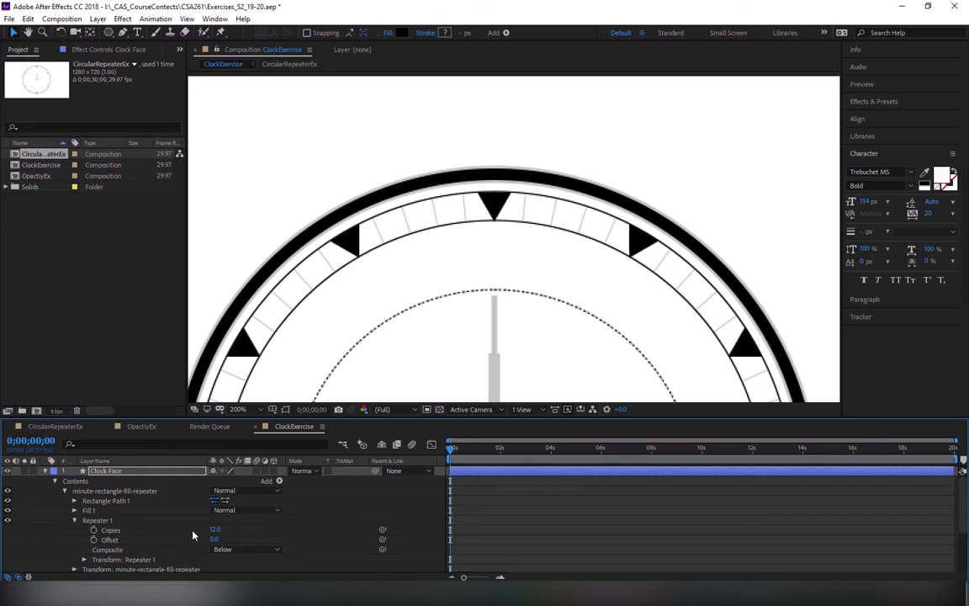
left_click(215, 529)
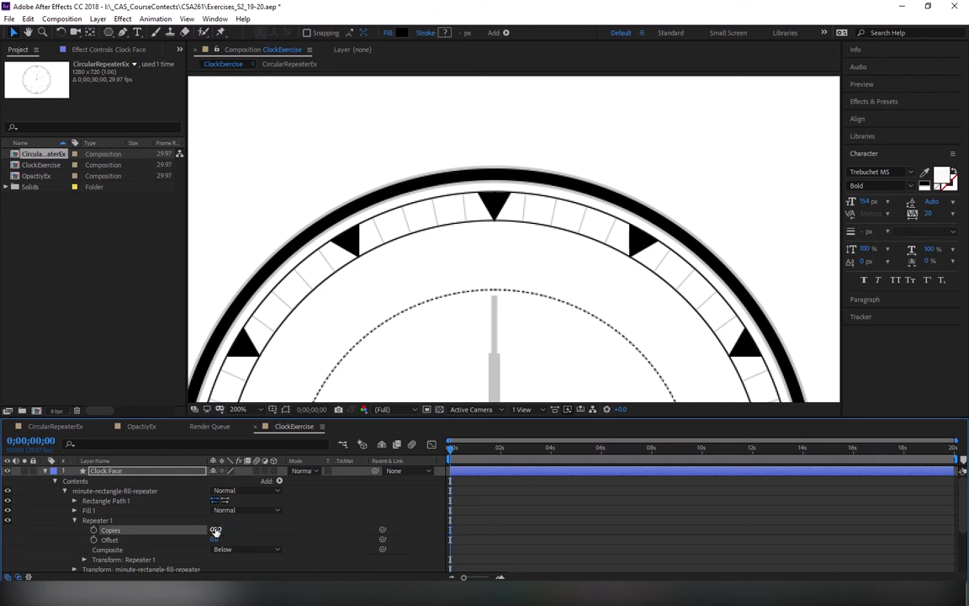
scroll(112, 511, "down", 3)
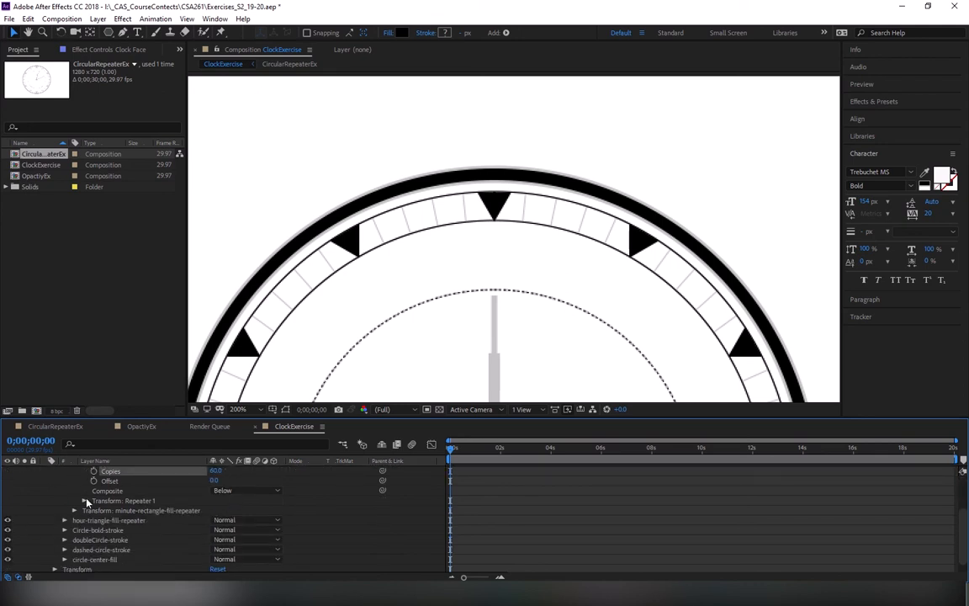
left_click(85, 500)
left_click(225, 539)
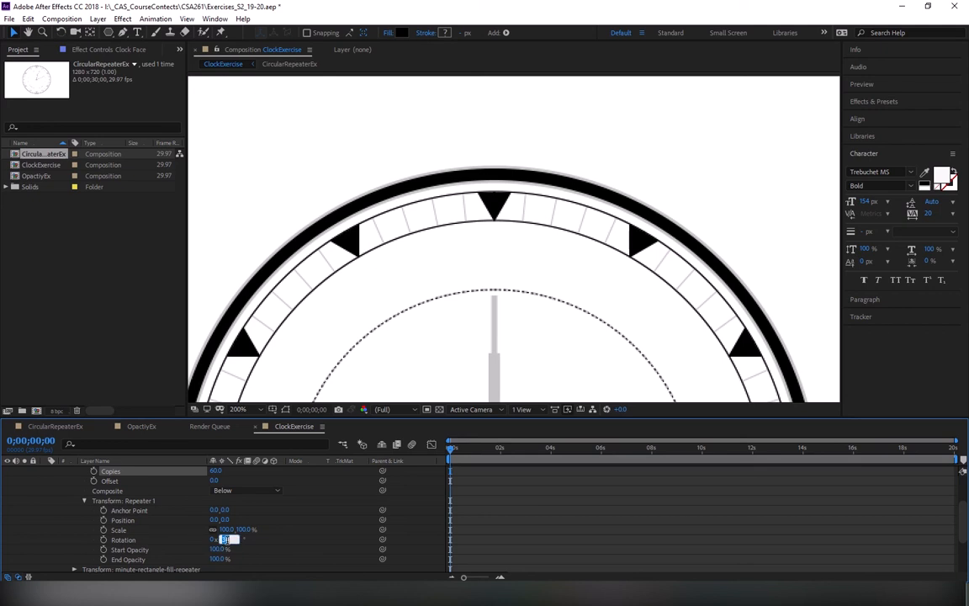
type("360/60")
key("Return")
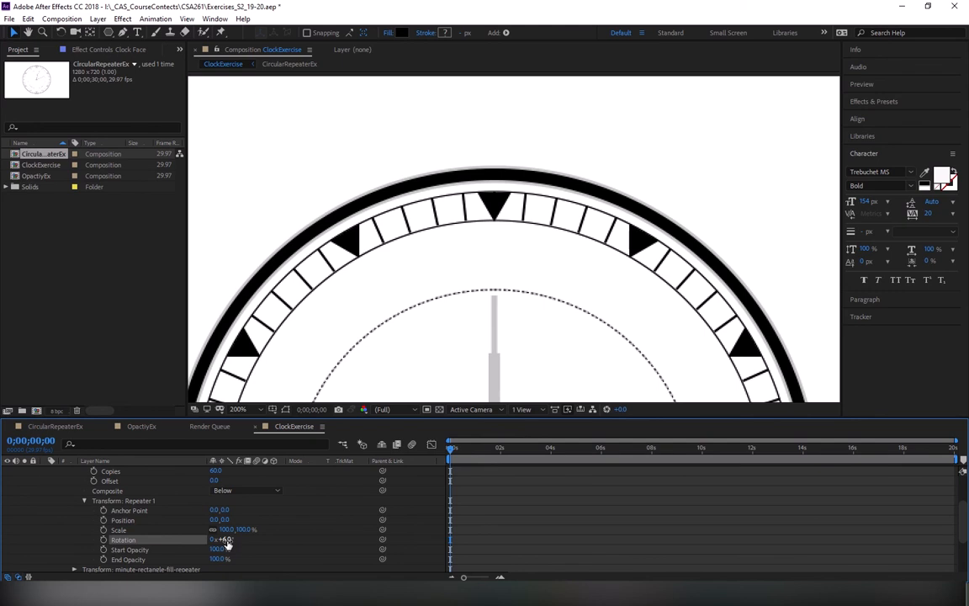
Collapse the minute-rectangle-fill-repeater group, move it below the hour-triangle-fill-repeater group, and save the project
scroll(225, 534, "up", 3)
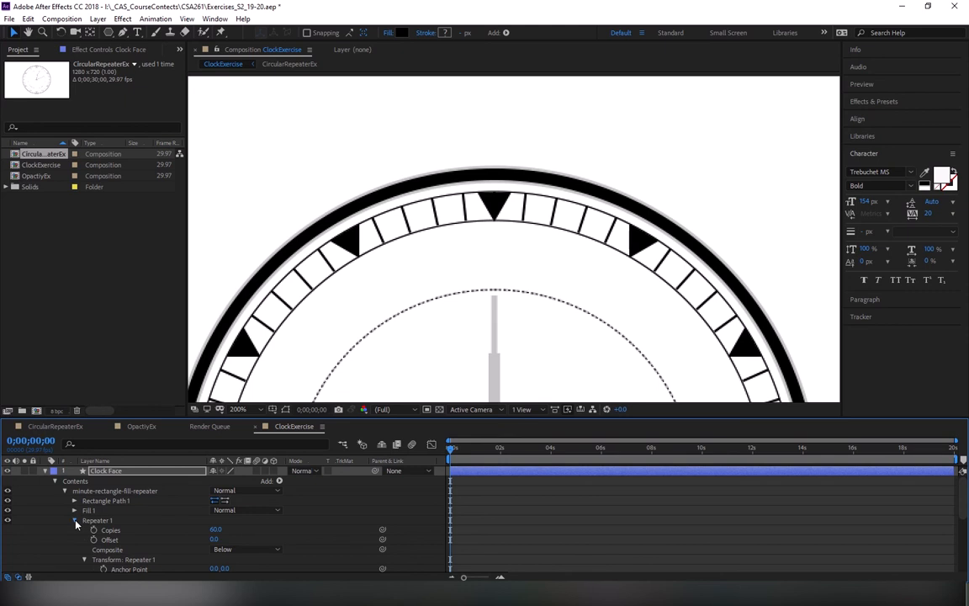
left_click(75, 521)
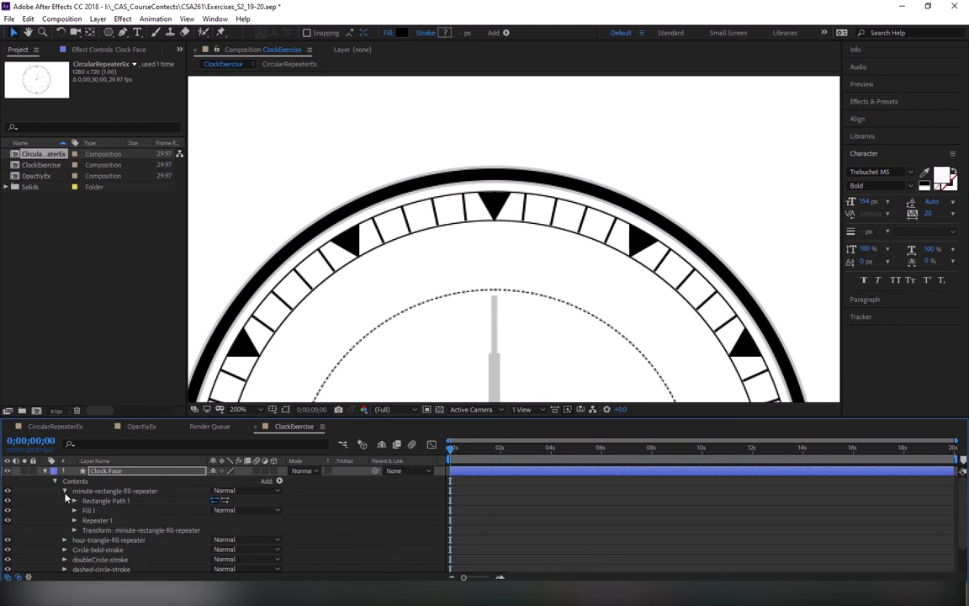
left_click(65, 491)
left_click_drag(95, 491, 96, 509)
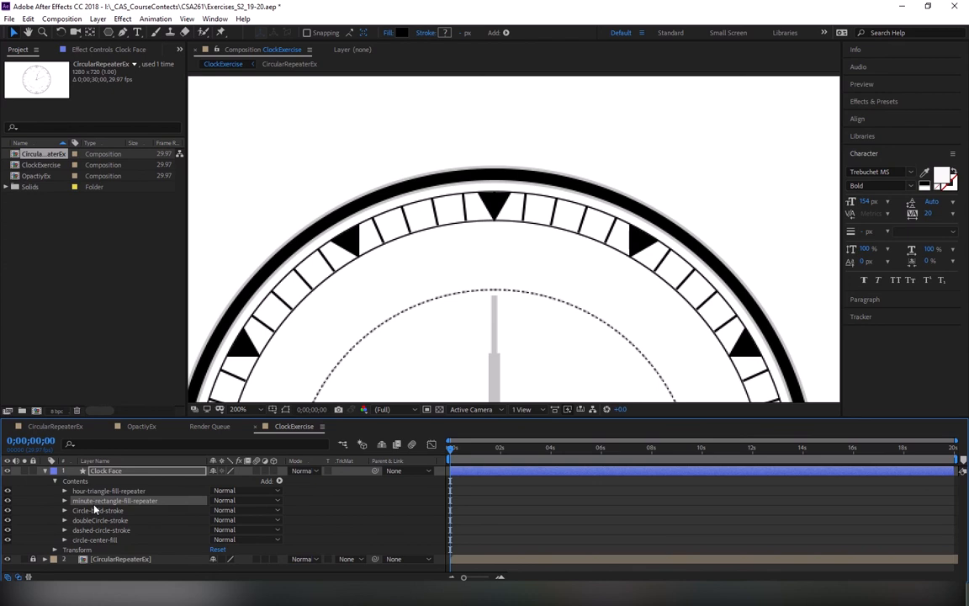
key("ctrl+s")
left_click(248, 412)
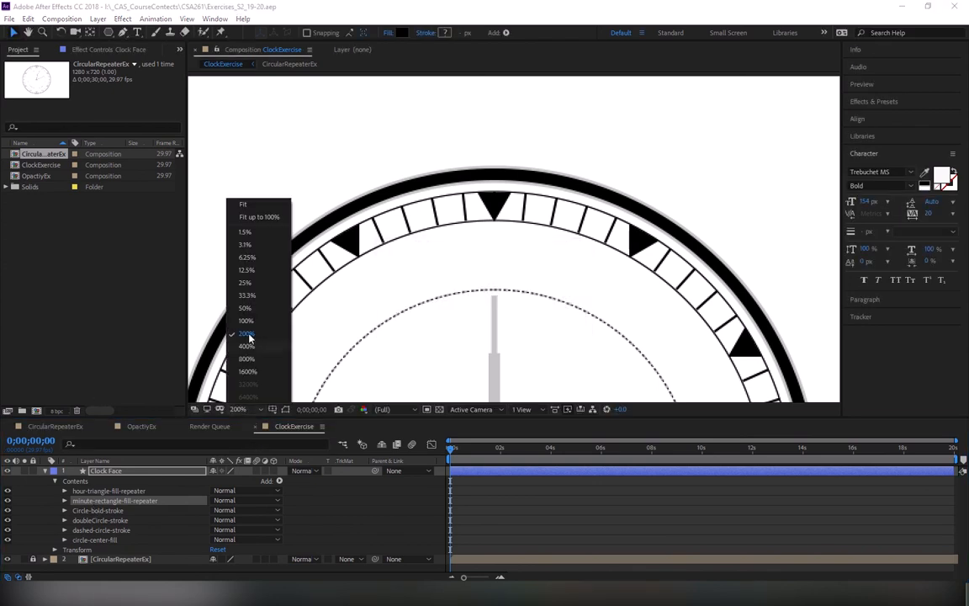
left_click(258, 217)
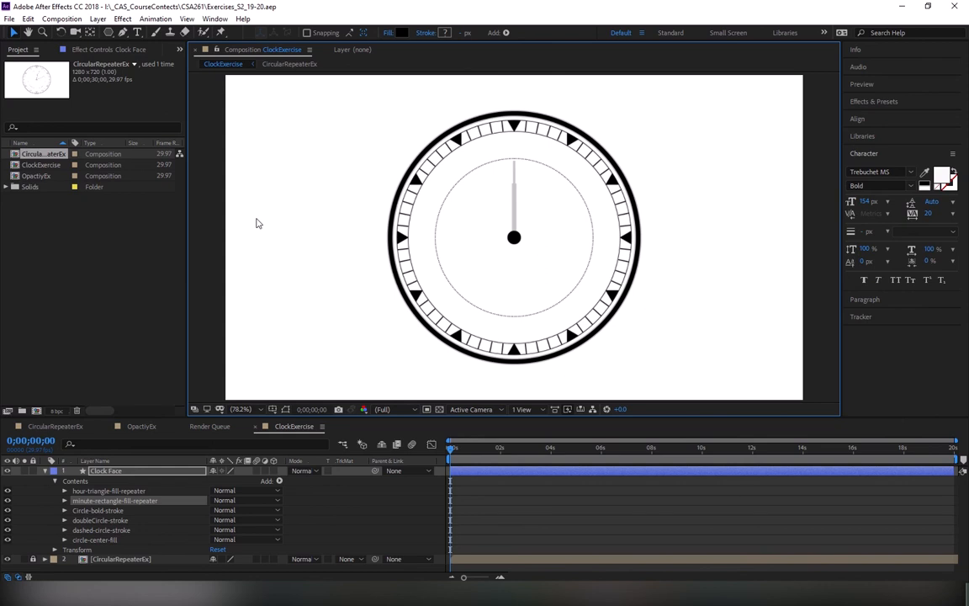
Review the hour triangle's polystar settings and the shape groups on the Clock Face layer
left_click(66, 491)
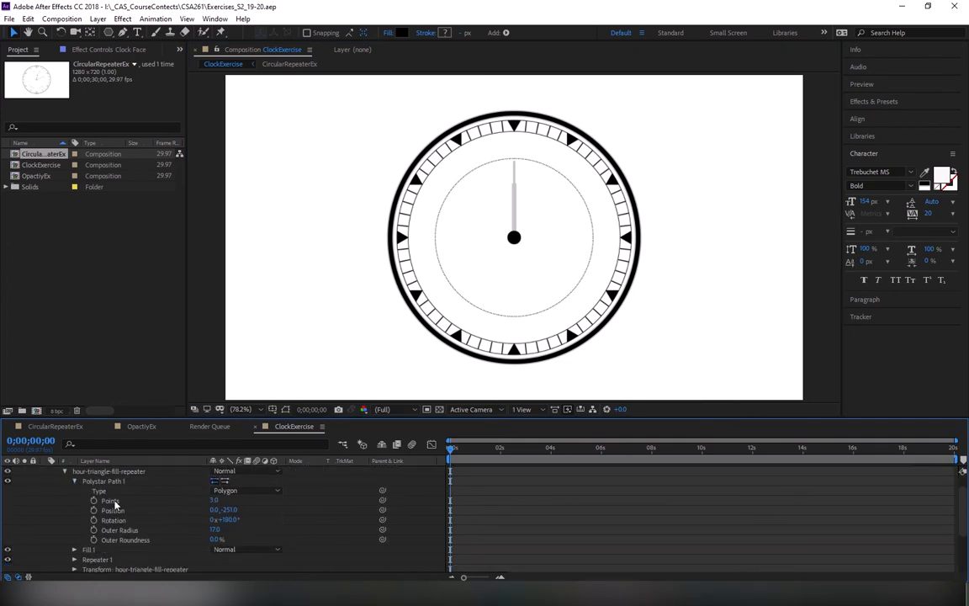
left_click(66, 471)
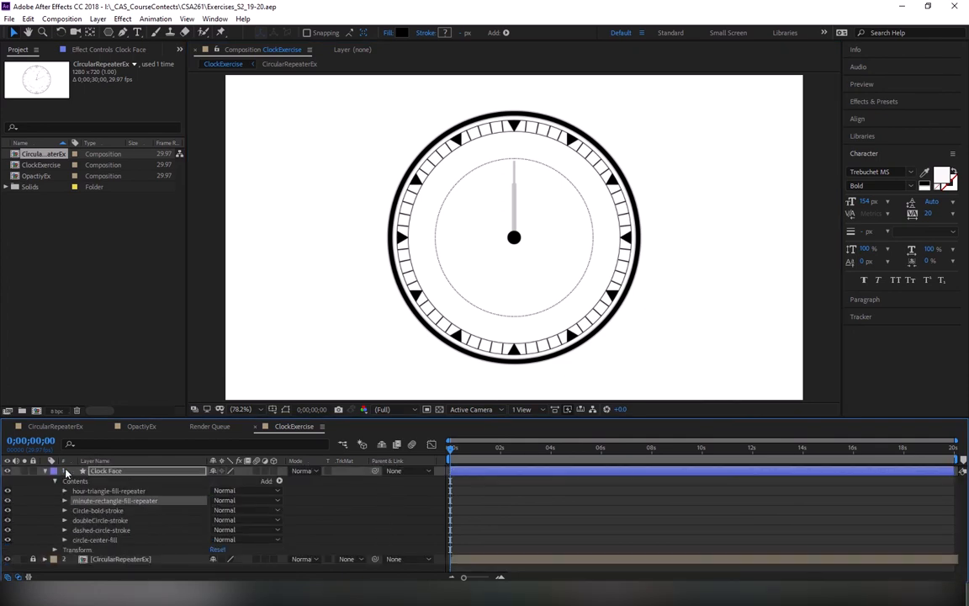
left_click(94, 539)
left_click(89, 530)
left_click(87, 519)
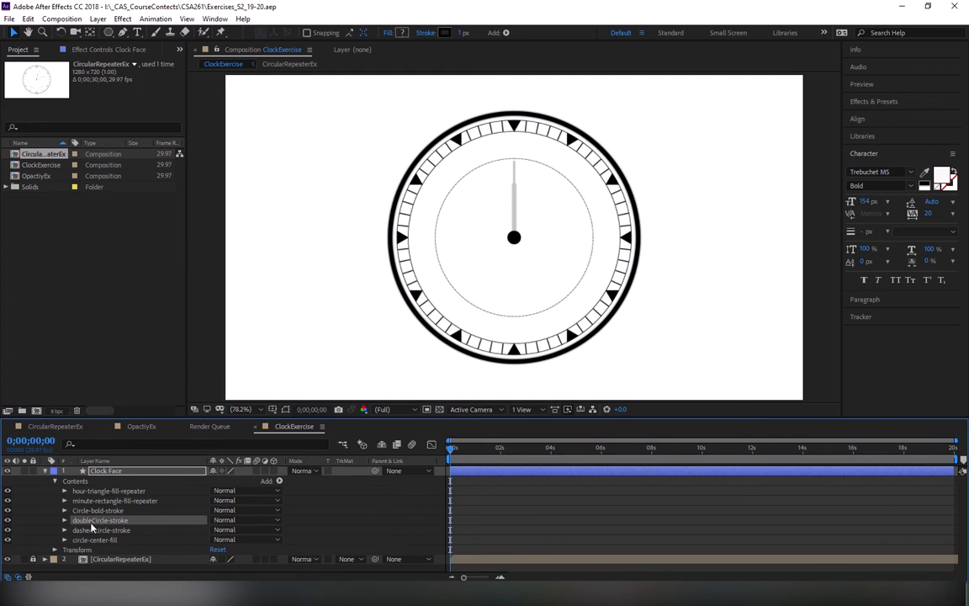
left_click(92, 511)
left_click(93, 492)
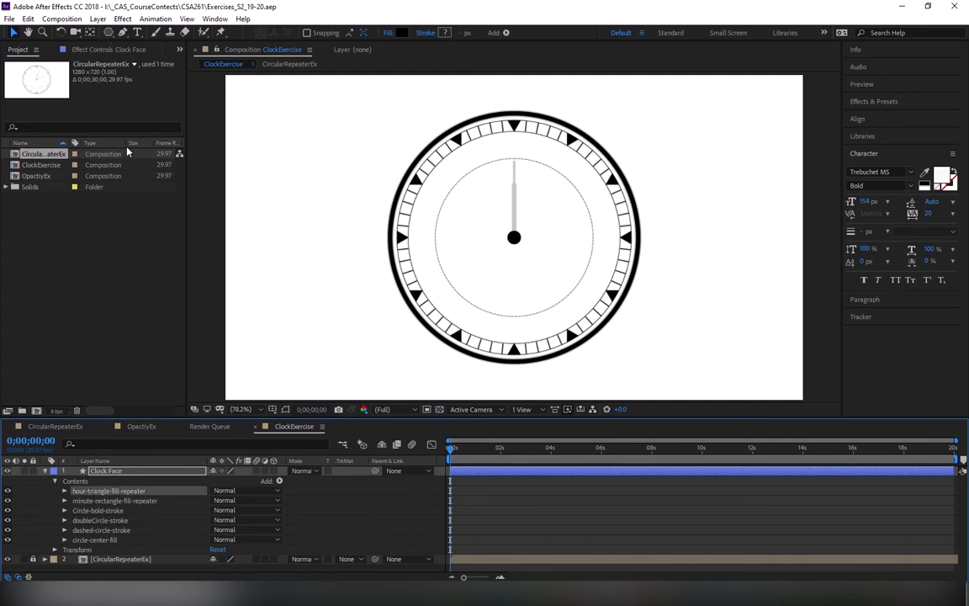
Add a composition-sized rectangle to the Clock Face layer with the Rectangle tool
left_click(116, 472)
left_click(108, 32)
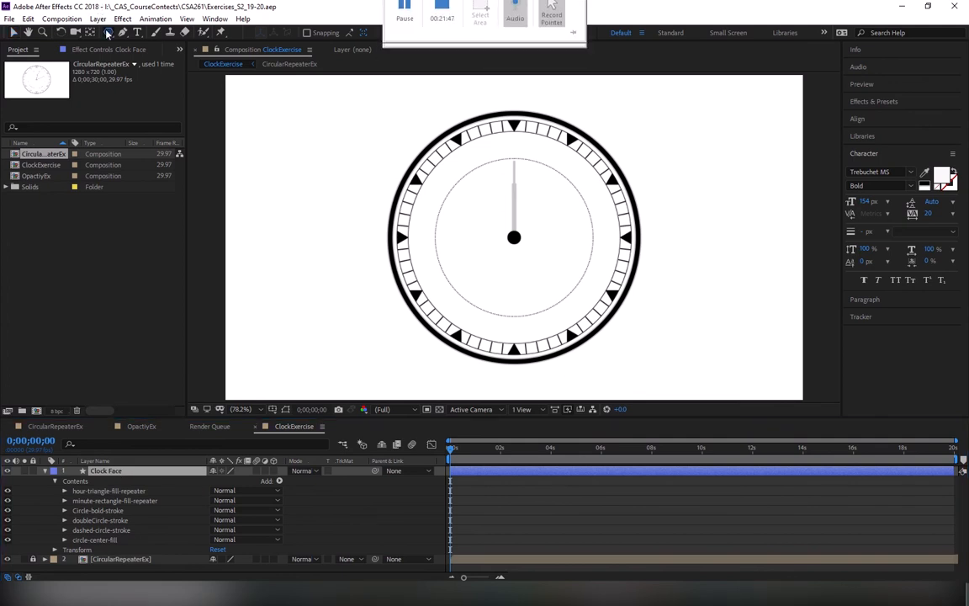
left_click_drag(108, 32, 119, 41)
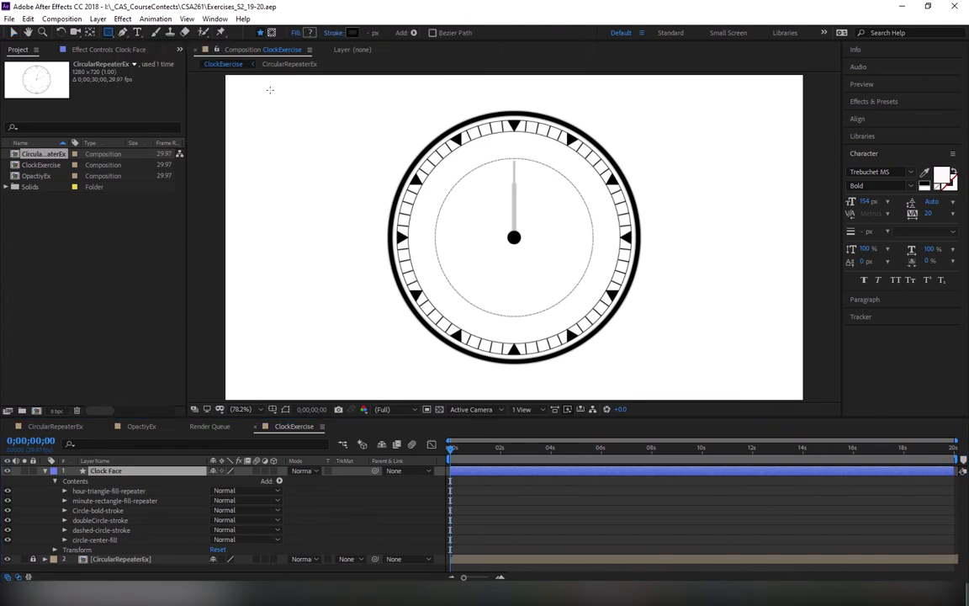
mouse_move(446, 16)
double_click(107, 35)
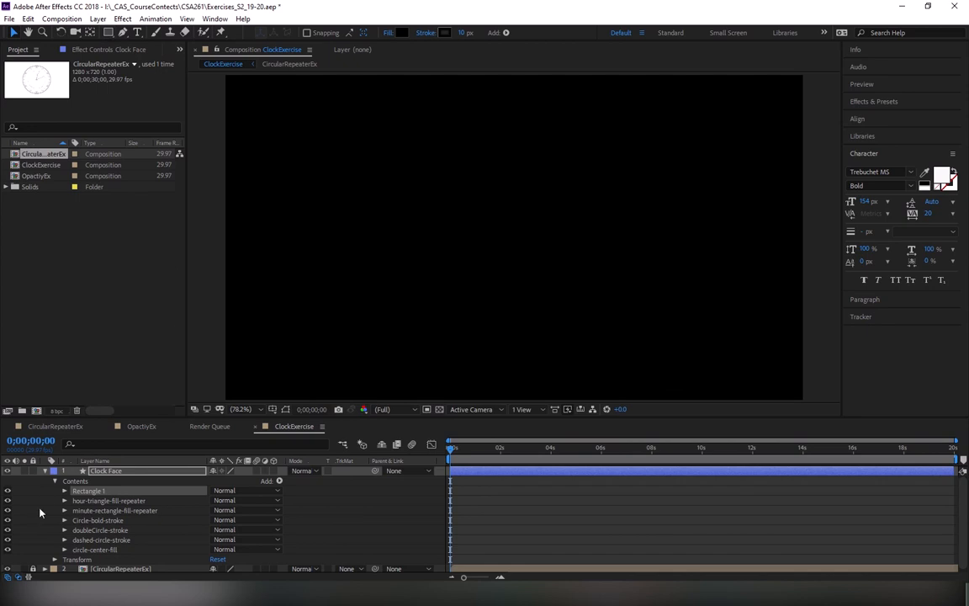
Set the new rectangle path's width to 5 with proportions unlinked
left_click(65, 491)
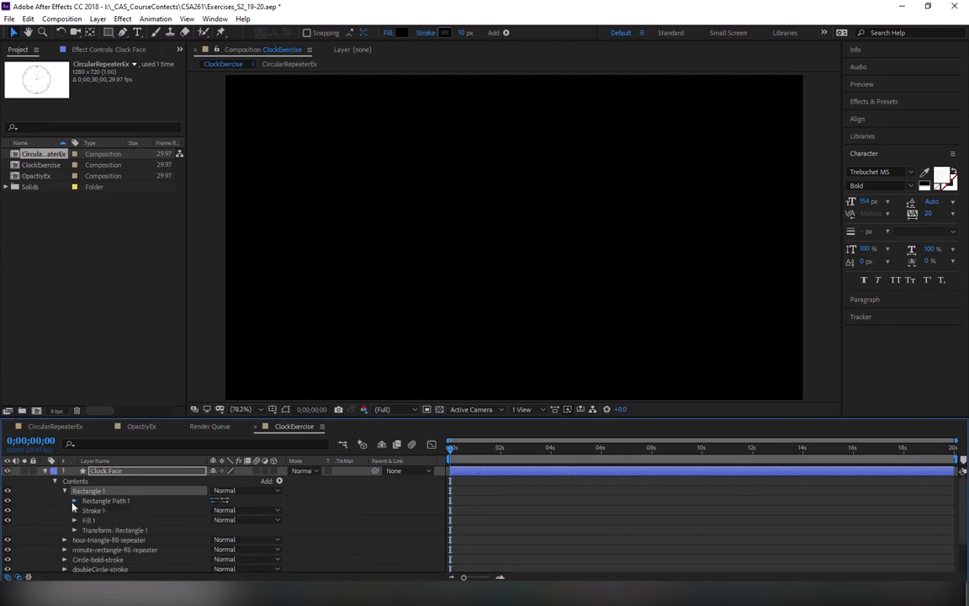
left_click(74, 502)
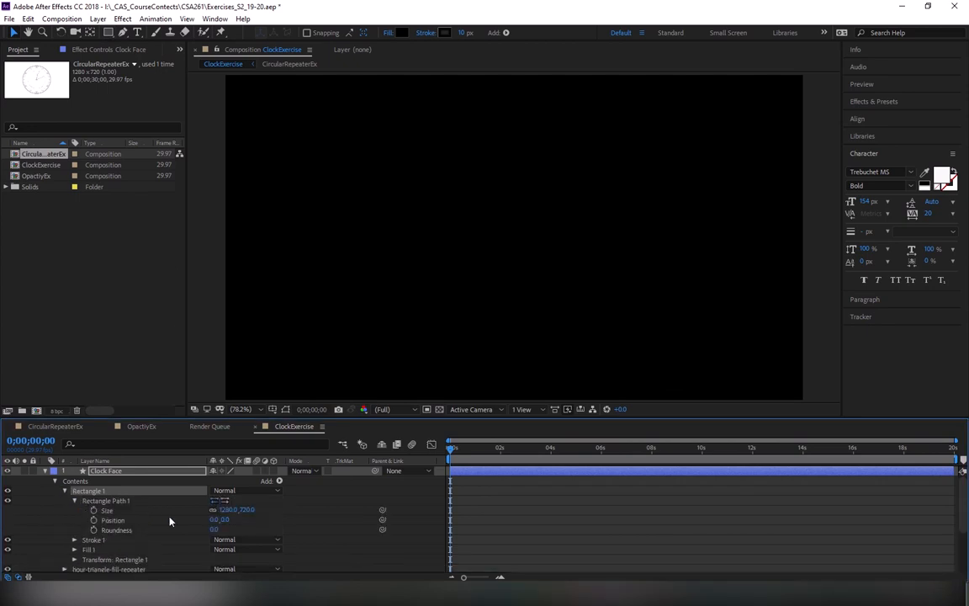
left_click(227, 509)
type("5")
key("Return")
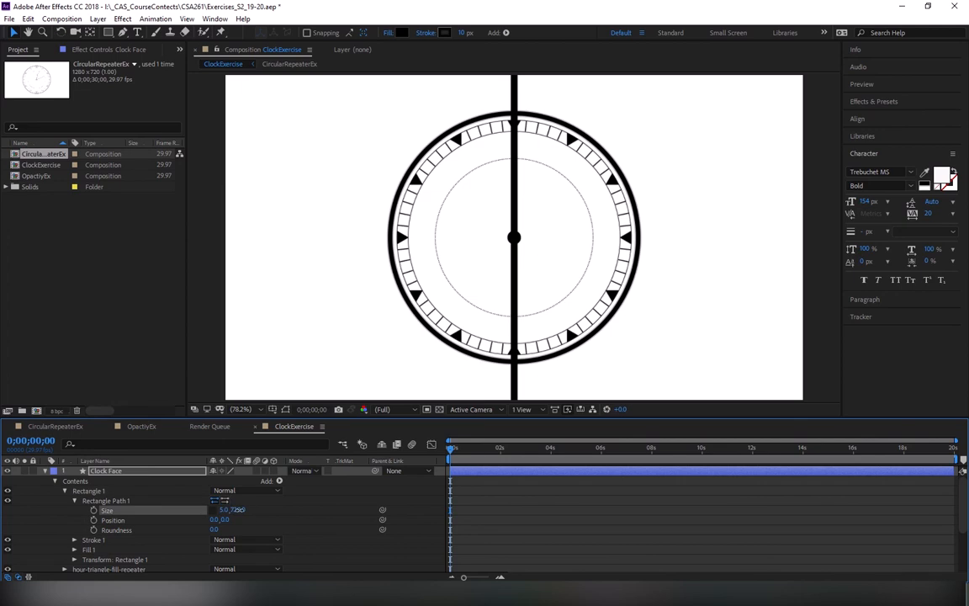
Set the new rectangle path's height to 170 and move it to a vertical position of -67
left_click_drag(231, 511, 2, 523)
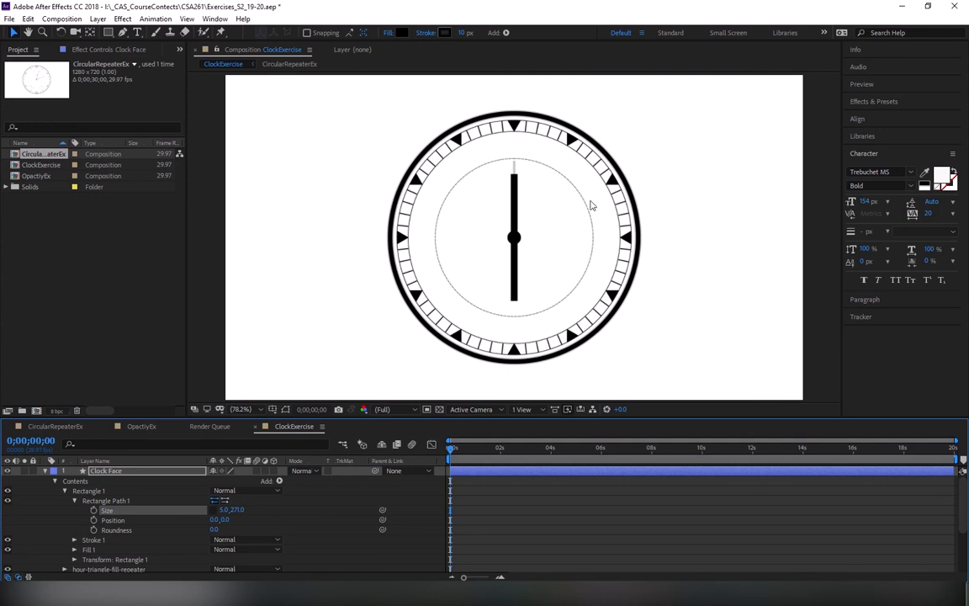
left_click(237, 511)
type("170")
key("Return")
left_click_drag(222, 520, 187, 522)
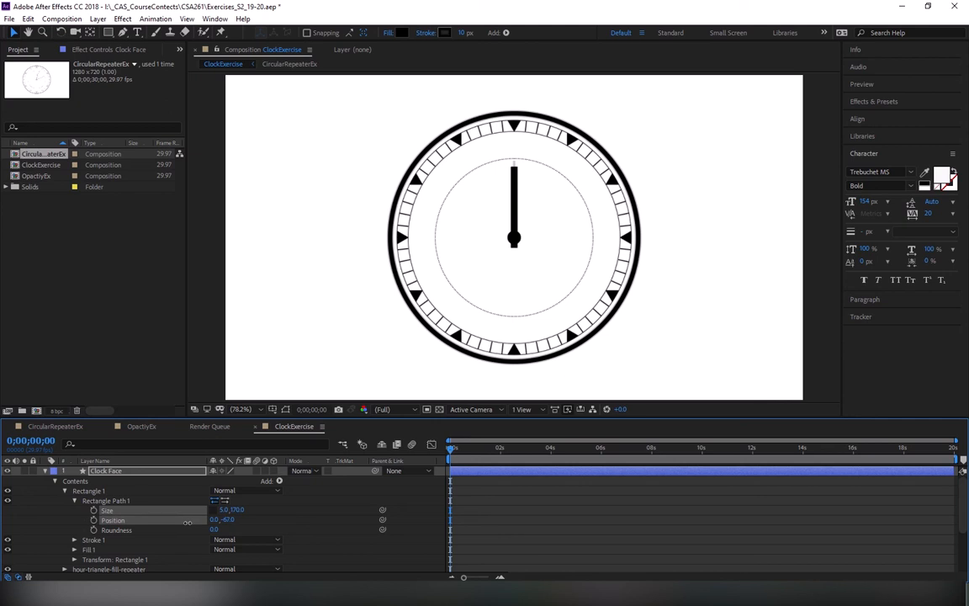
Try heights of 180 and 200 for the rectangle path, and settle on a height of 190
left_click(237, 509)
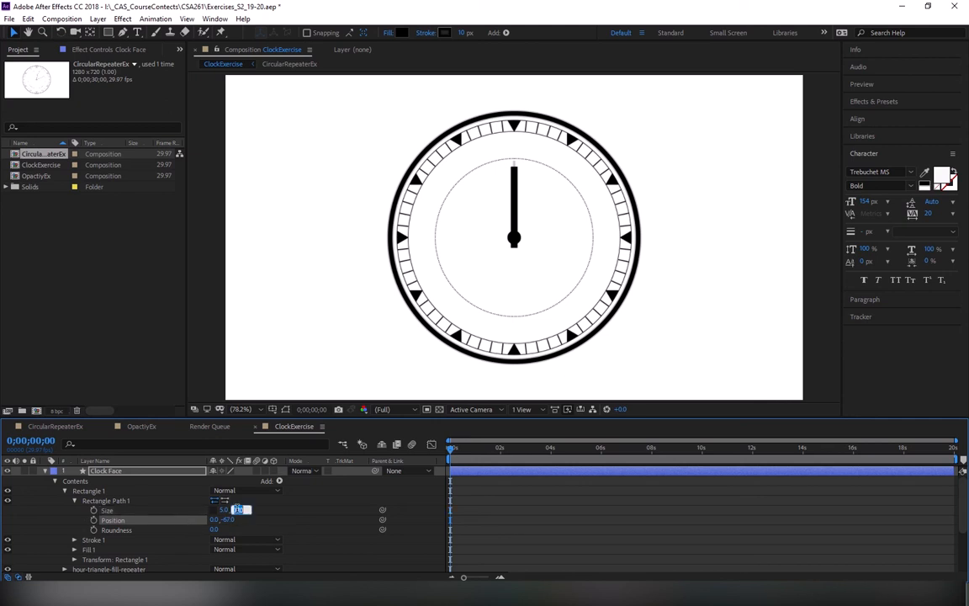
type("180")
key("Return")
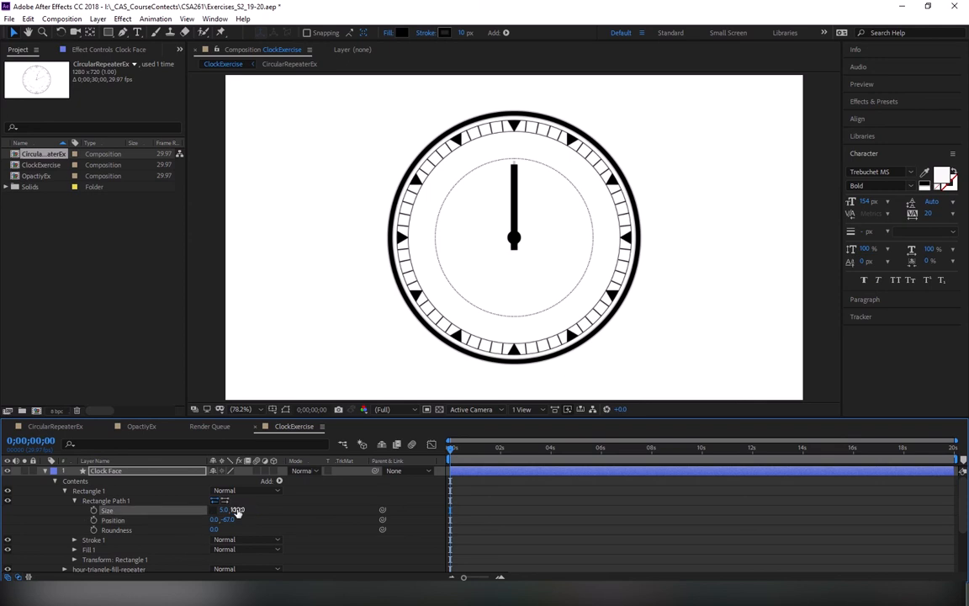
left_click(237, 510)
type("200")
key("Return")
left_click(233, 510)
type("190")
key("Return")
Rename the new rectangle group as hour-fill
left_click(95, 493)
key("Return")
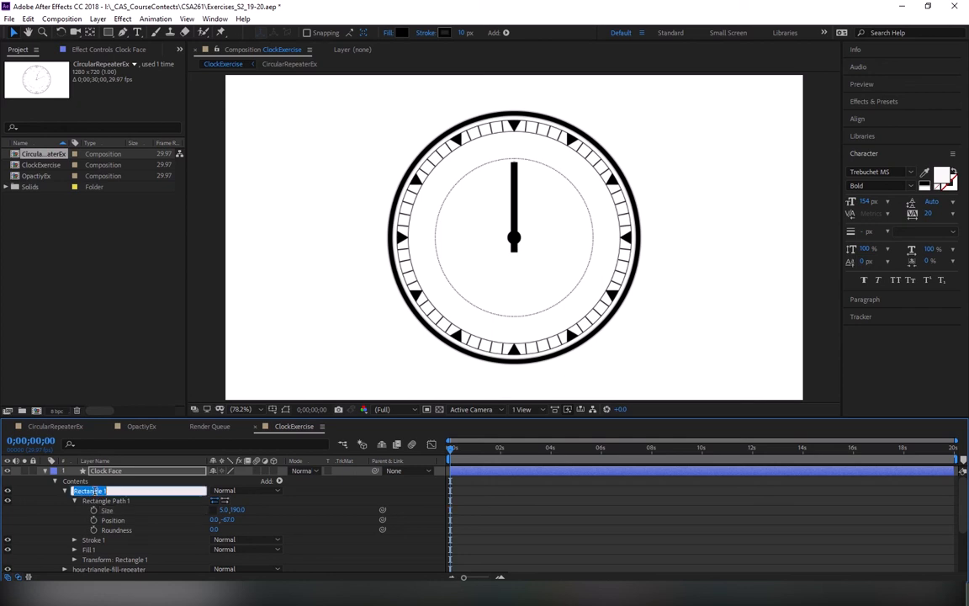
type("hour-fill")
key("Return")
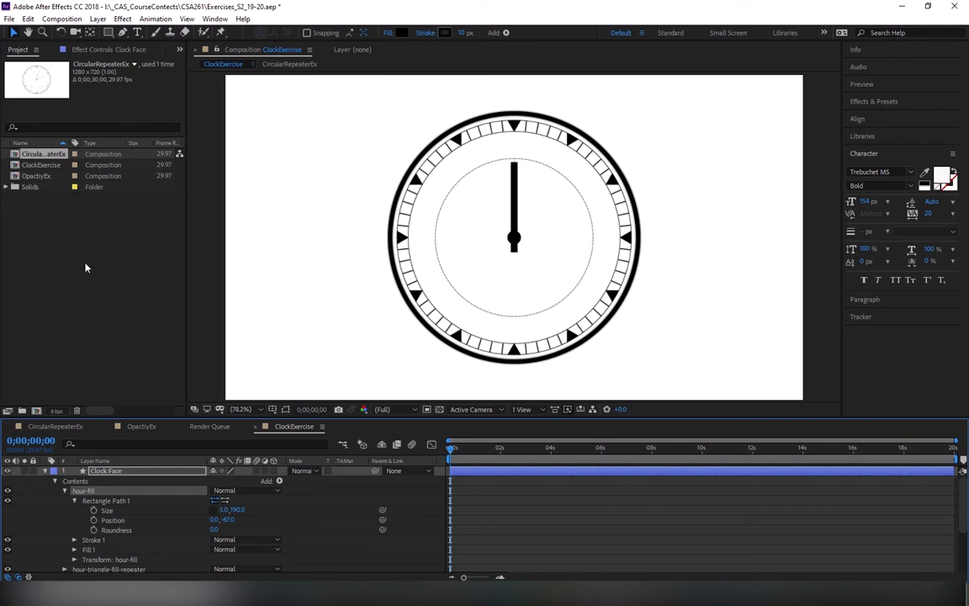
Try to adjust the hour hand's anchor point at the clock's centre with the Pan Behind tool
left_click(90, 32)
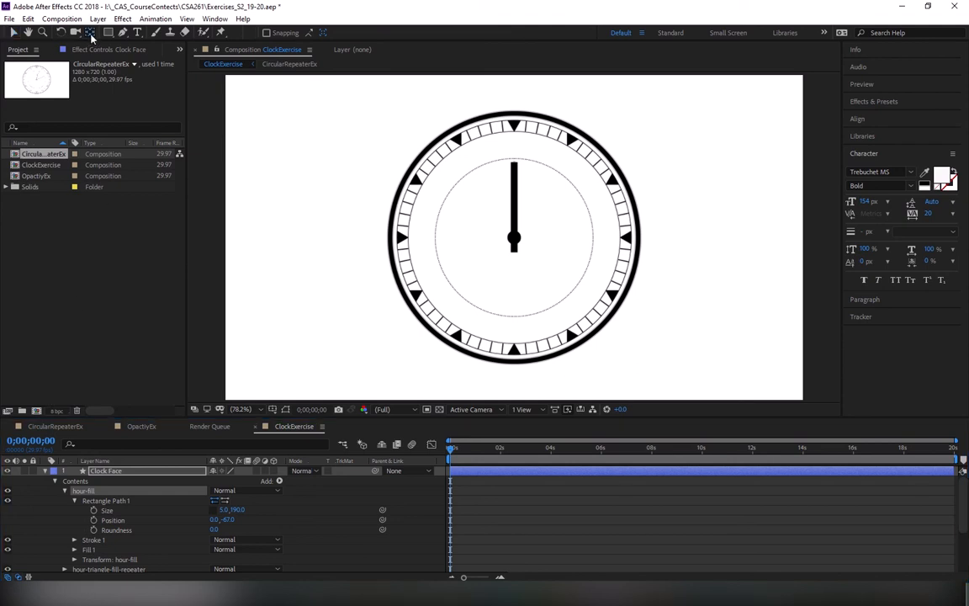
left_click(515, 238)
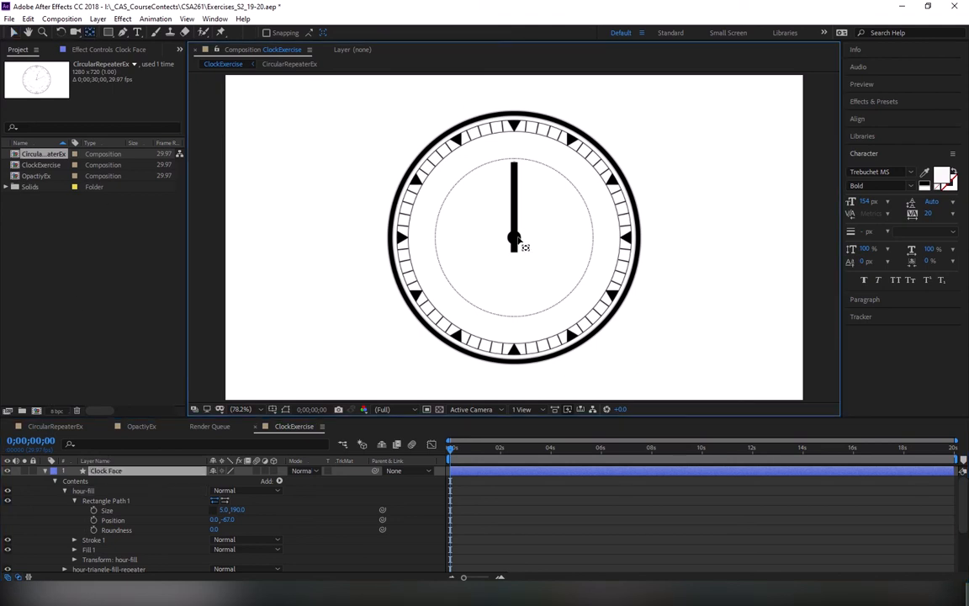
left_click(12, 33)
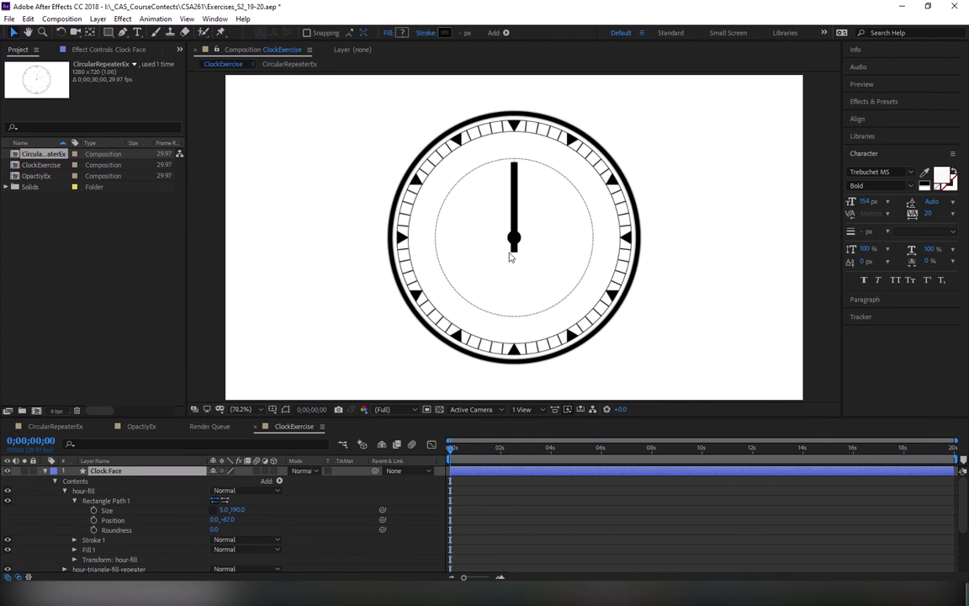
Set the hour-fill group's anchor point to 0, 5 and rotate the group counterclockwise by slightly more than one full turn
key("slash")
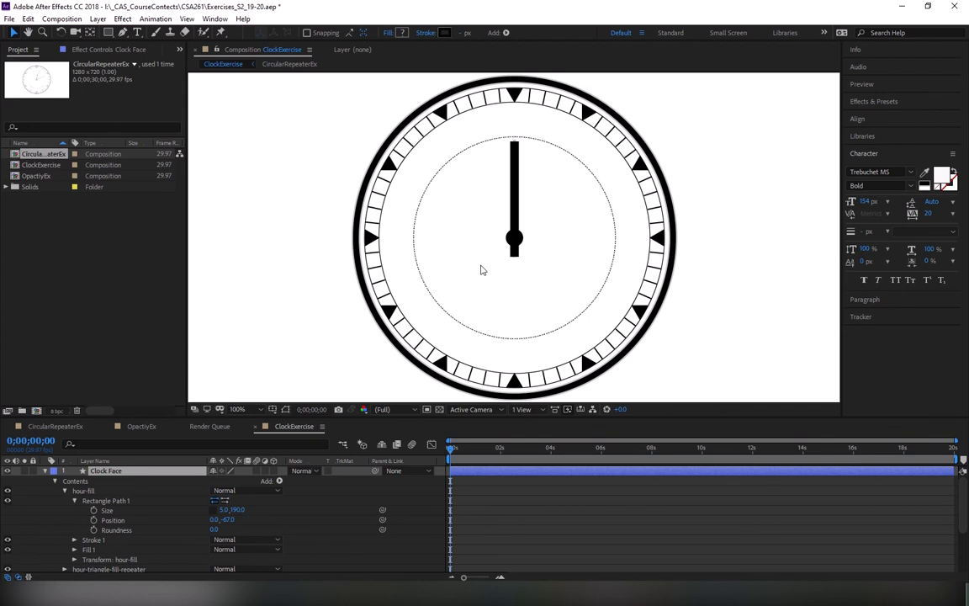
left_click(102, 501)
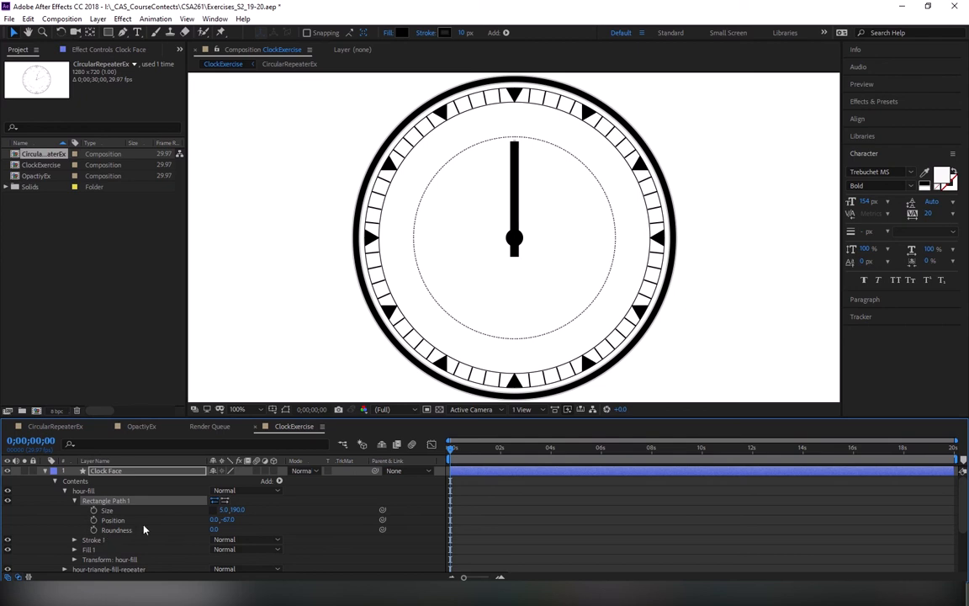
left_click_drag(259, 418, 259, 311)
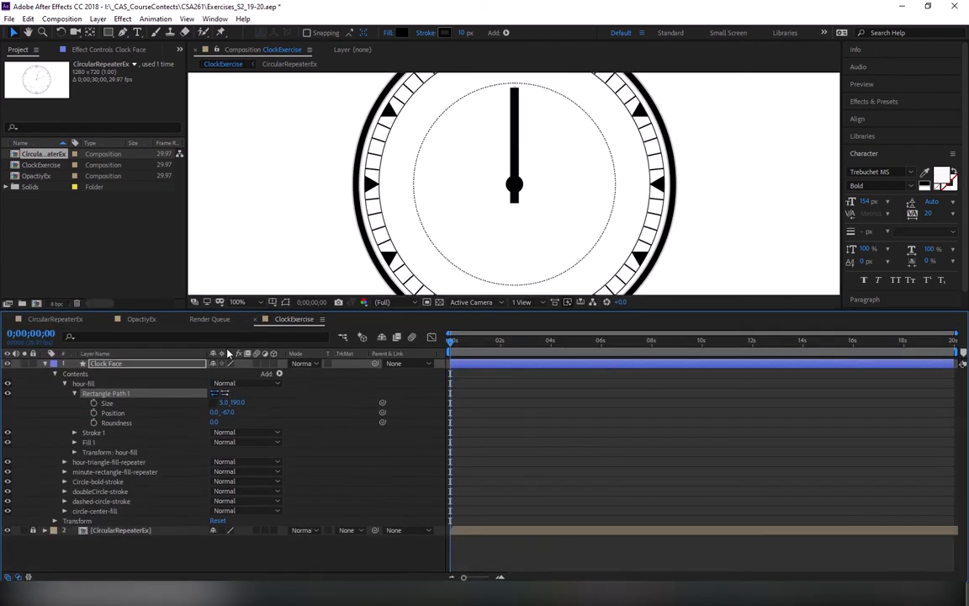
left_click(74, 452)
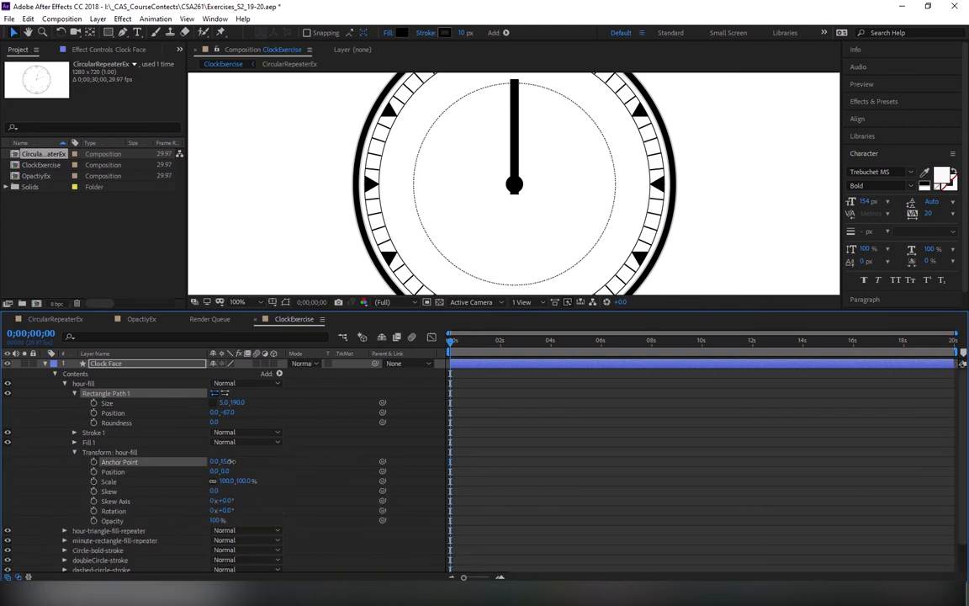
left_click_drag(229, 461, 223, 461)
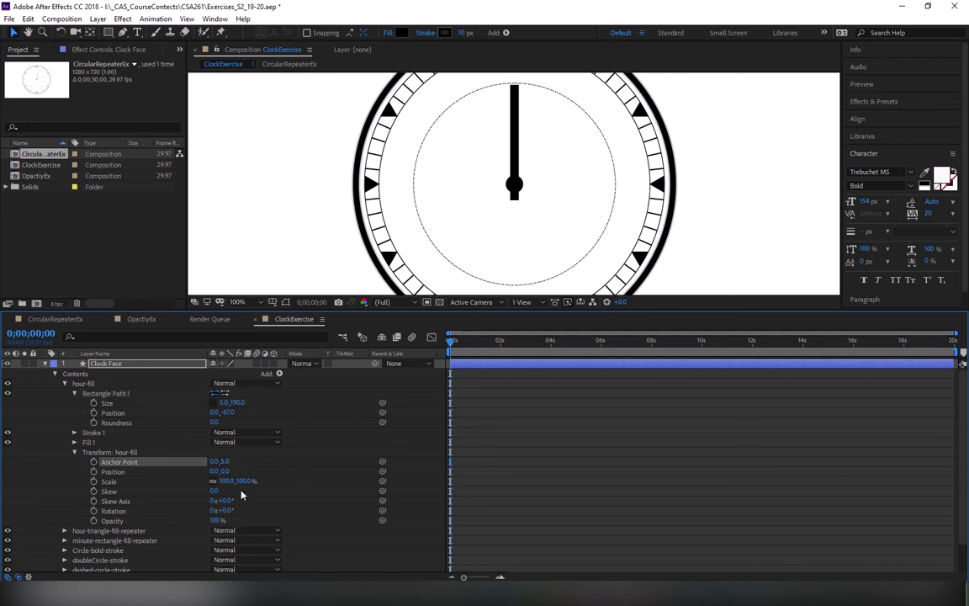
left_click_drag(221, 511, 44, 535)
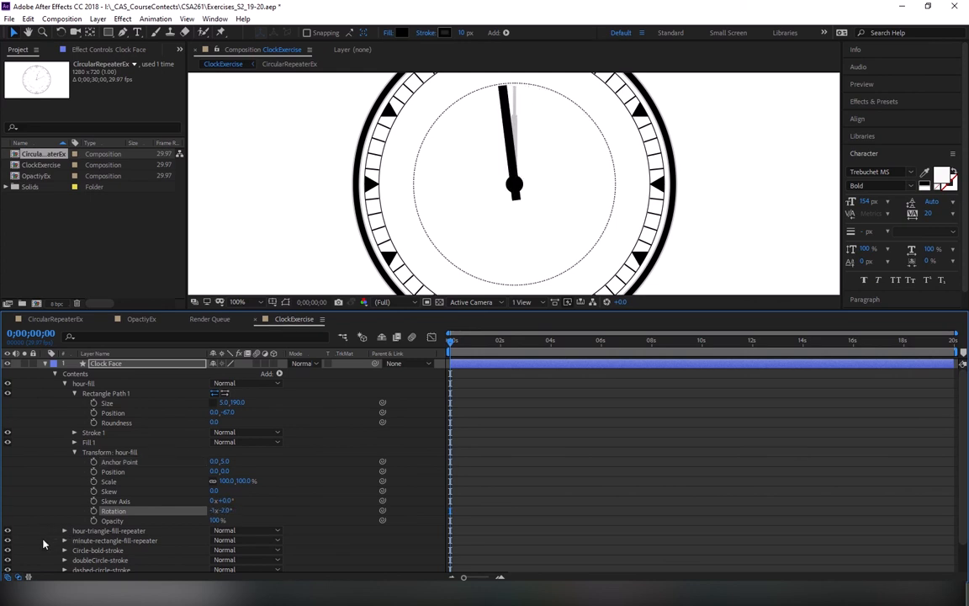
Duplicate the hour-fill group and rename the copy as minute-fill
left_click(61, 383)
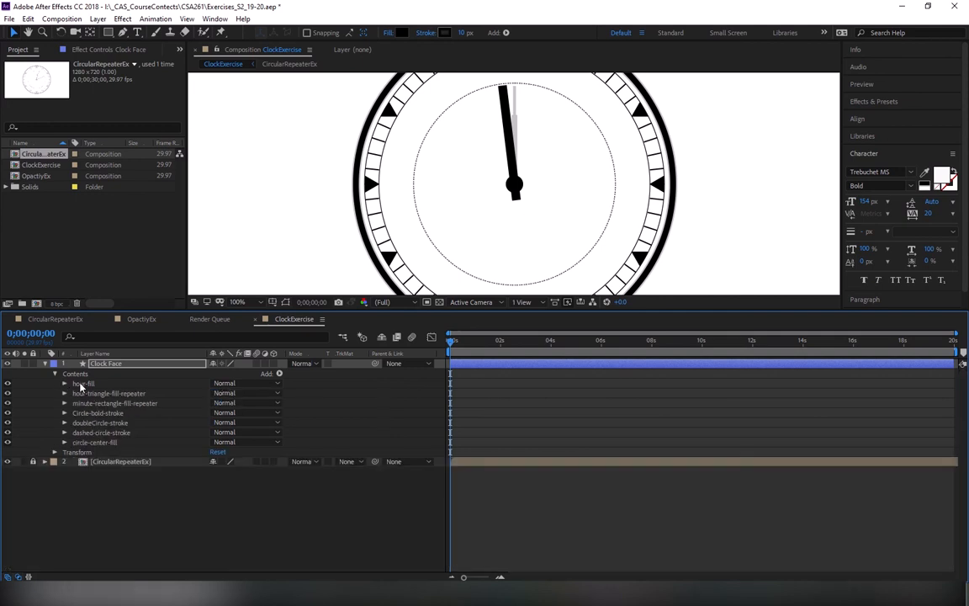
left_click(83, 383)
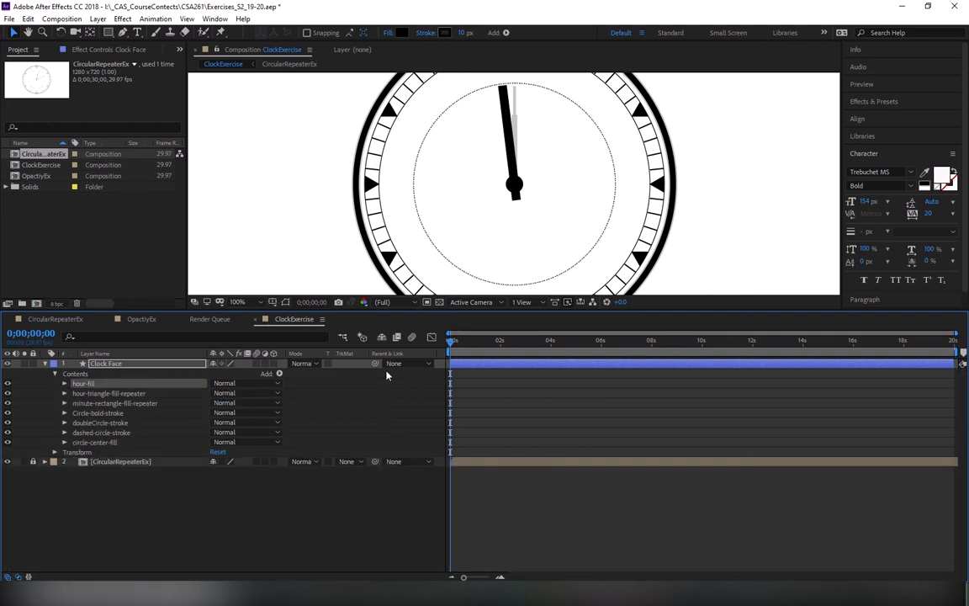
key("ctrl+d")
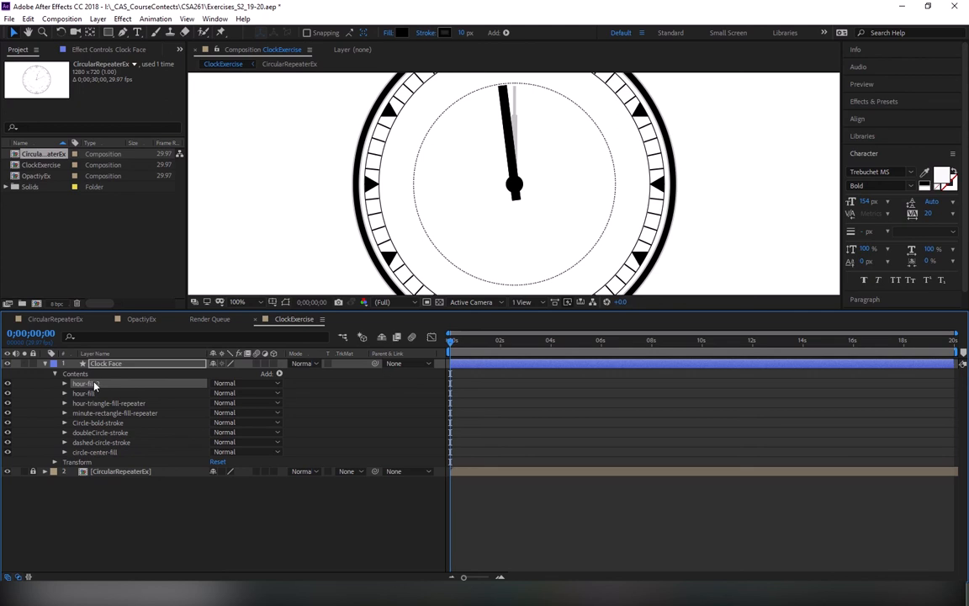
key("Return")
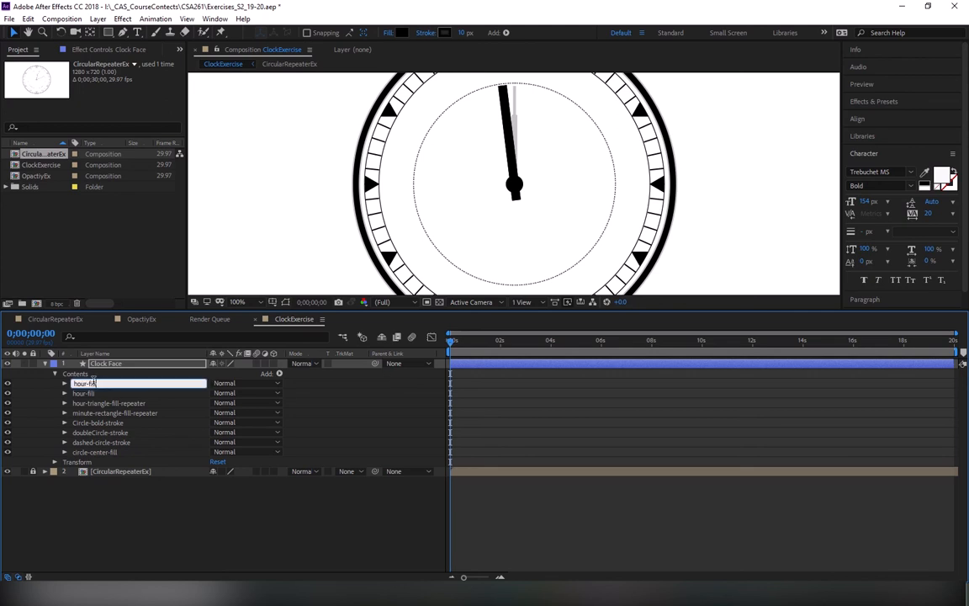
key("Home")
key("Delete")
key("Delete")
key("Delete")
key("Delete")
key("Delete")
type("minute")
mouse_move(372, 2)
left_click(410, 39)
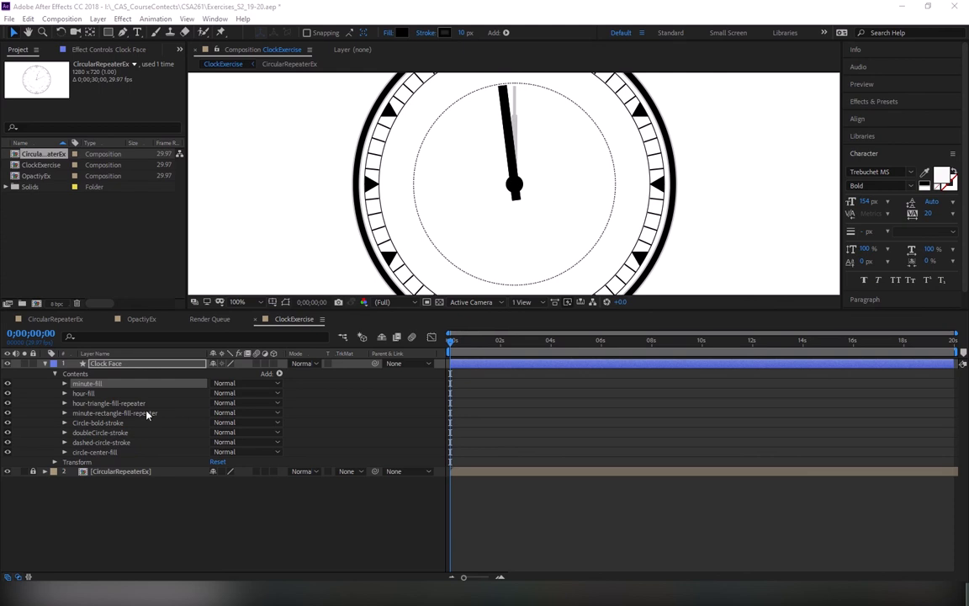
Move the minute-fill group below hour-fill and set its rectangle path's width to 2
left_click_drag(82, 386, 82, 401)
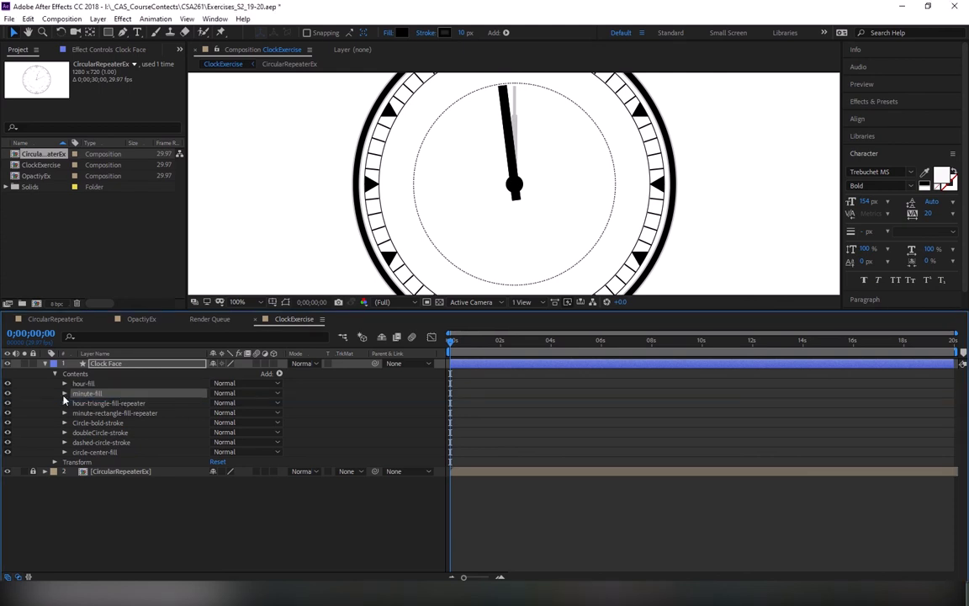
left_click(64, 392)
left_click(74, 402)
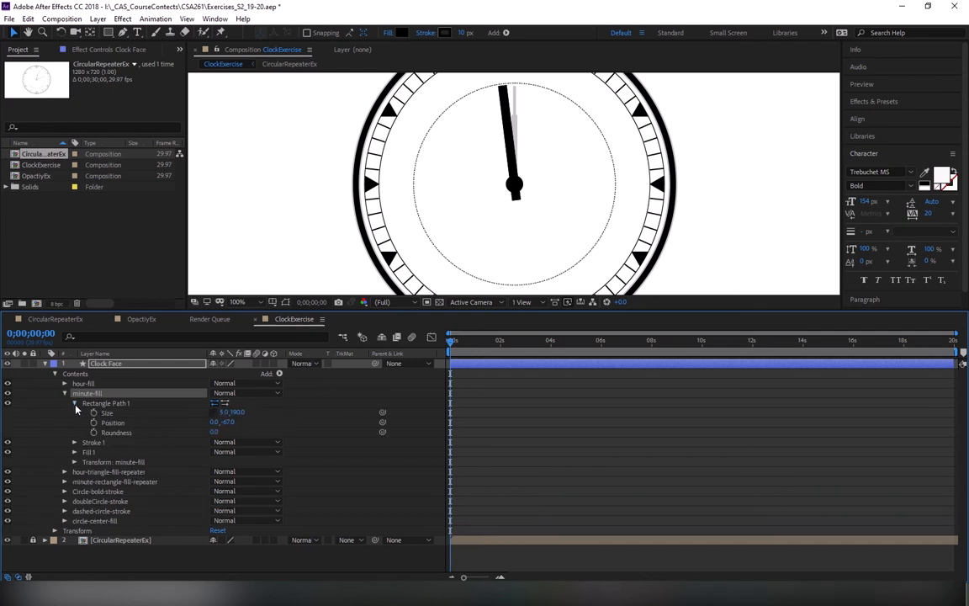
left_click(223, 412)
type("2")
key("Return")
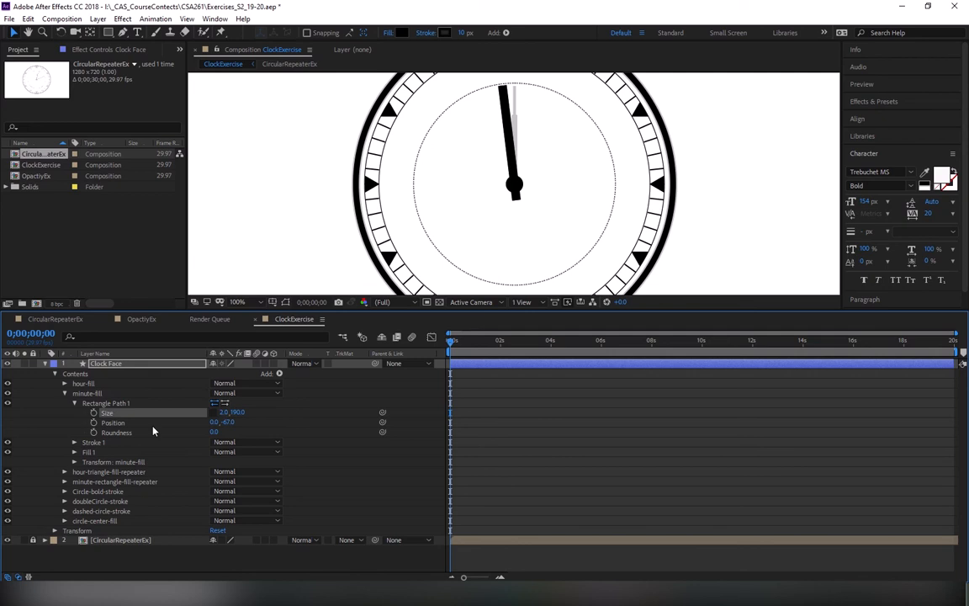
Set the hour-fill rectangle path's height to 100 and reset the group's rotation to 0x+0.0°
left_click(64, 383)
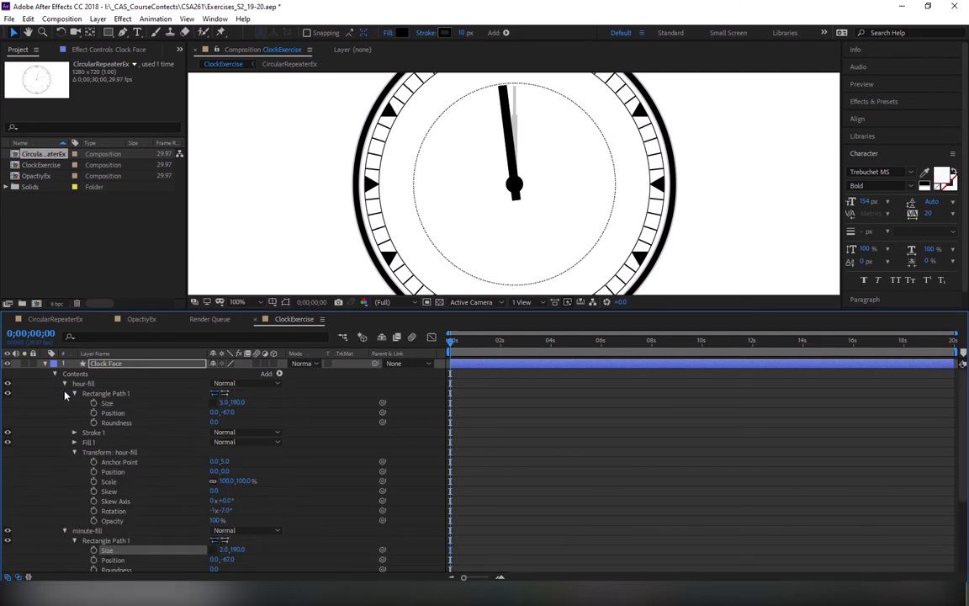
left_click_drag(243, 405, 186, 396)
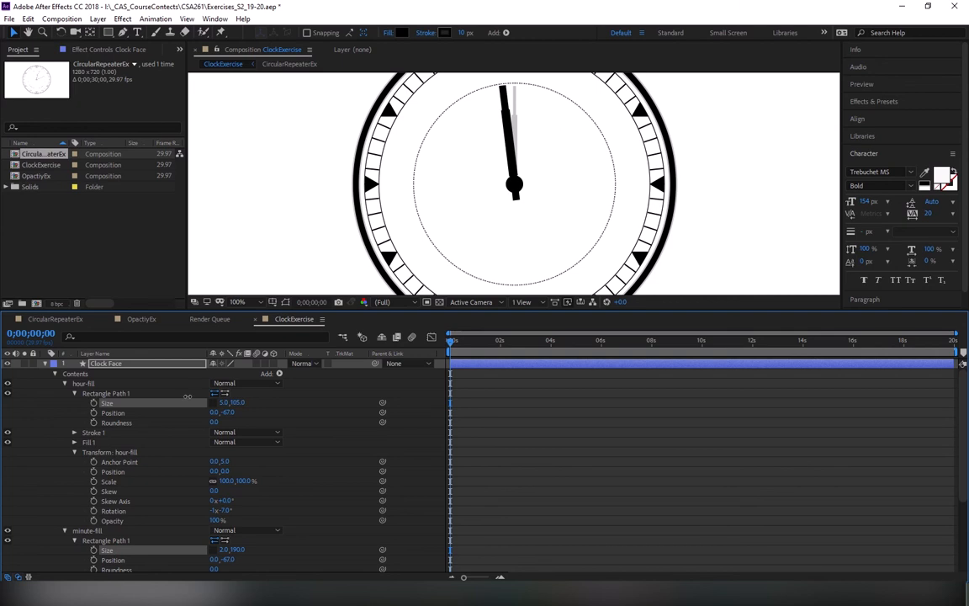
left_click(239, 402)
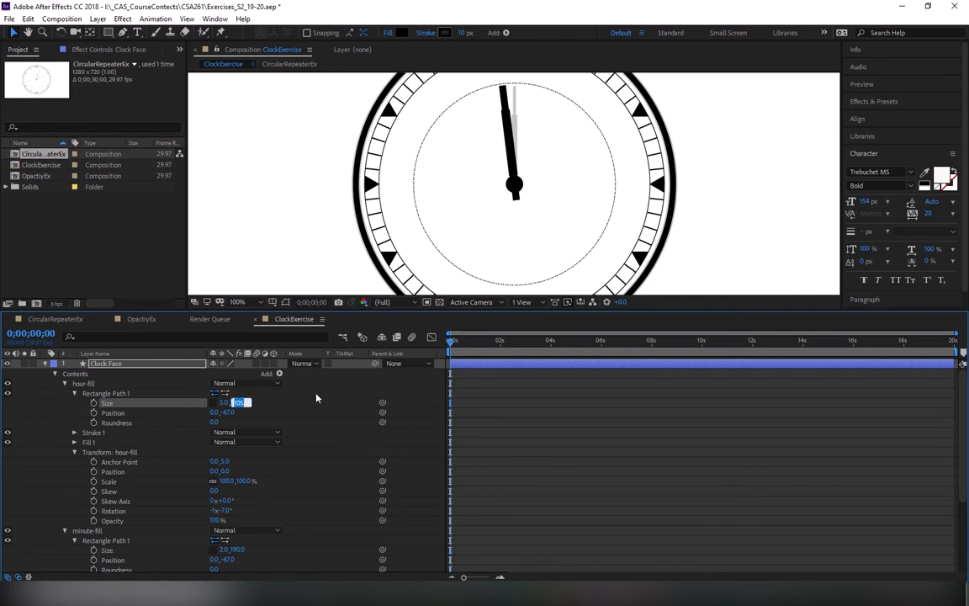
type("100")
key("Return")
left_click(213, 513)
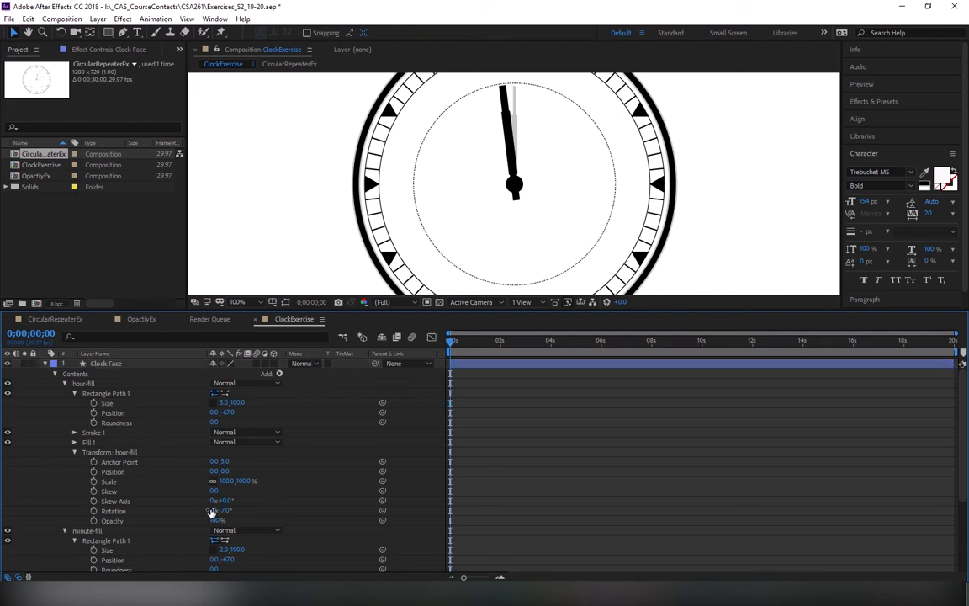
key("Return")
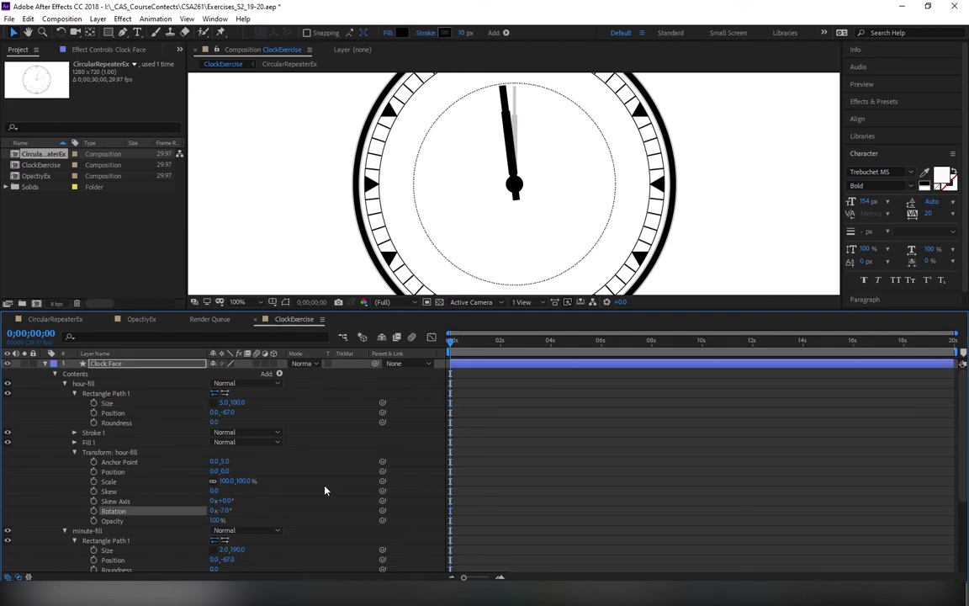
left_click(223, 509)
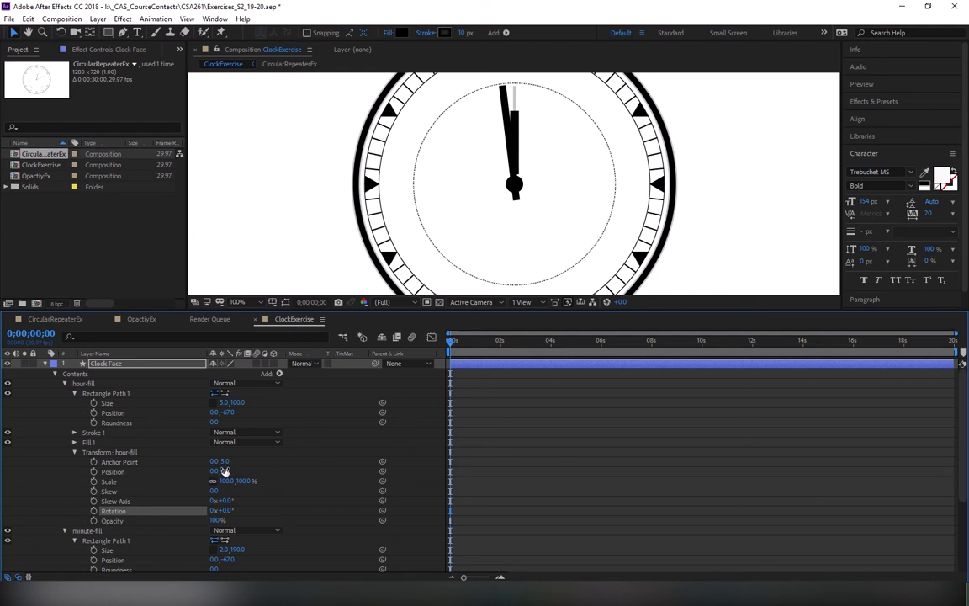
Try shifting the hour-fill group's position to 0, 45 and rotating it slightly, and undo both changes
left_click_drag(225, 471, 250, 471)
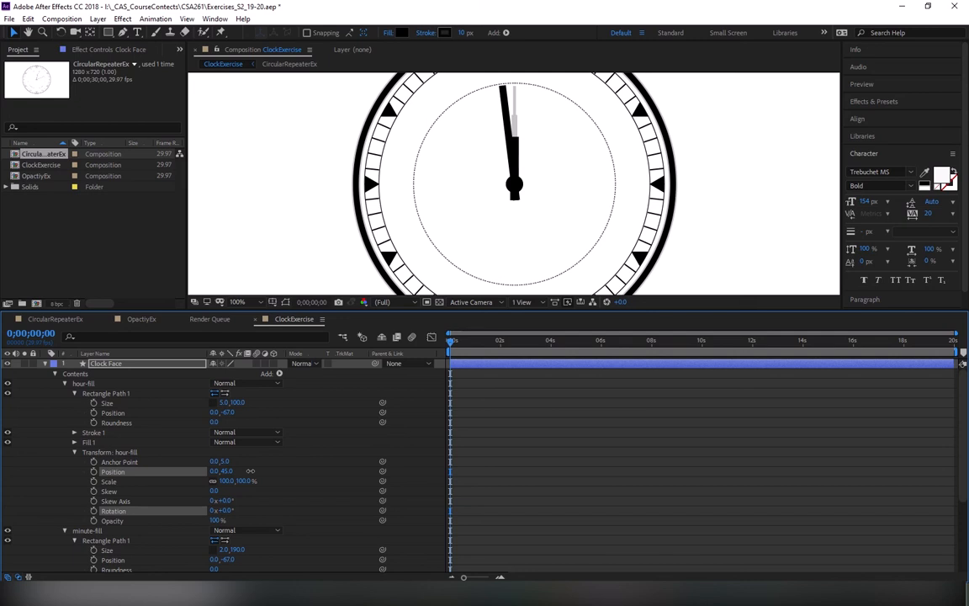
mouse_move(224, 511)
left_mouse_down()
mouse_move(236, 511)
mouse_move(223, 512)
left_mouse_up()
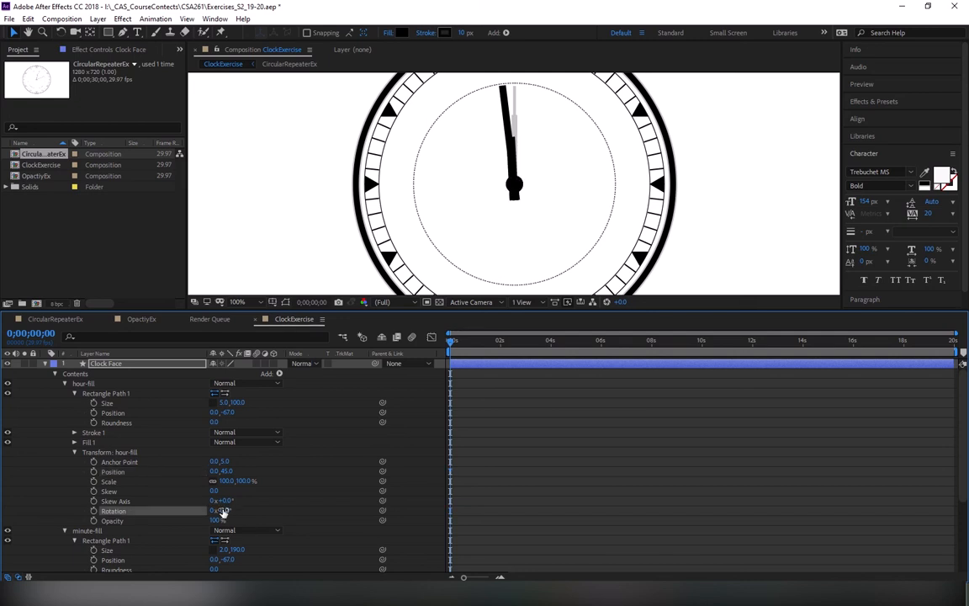
key("ctrl+z")
key("ctrl+z")
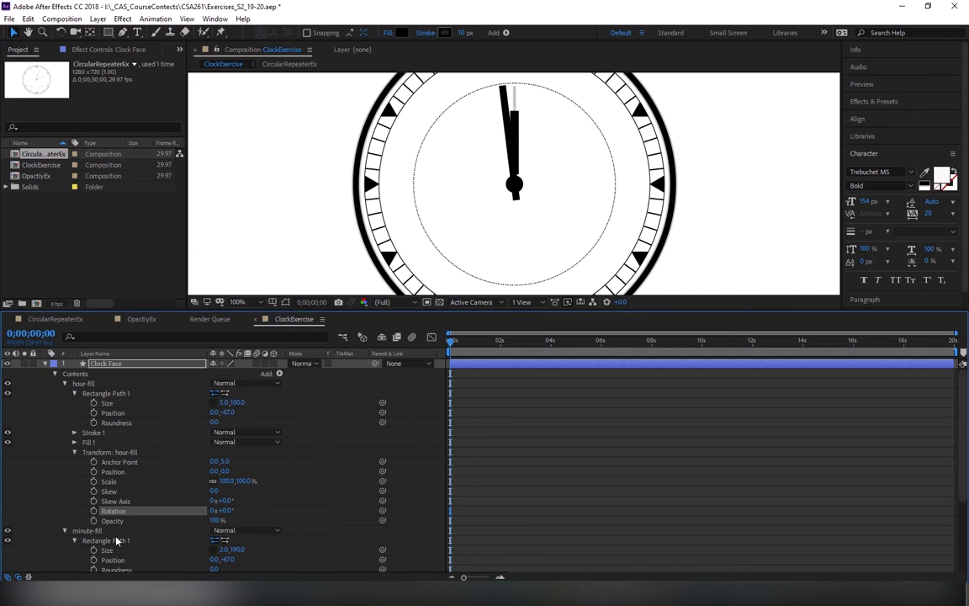
Set the minute-fill group's rotation to 0x+0.0°
scroll(103, 482, "down", 3)
scroll(101, 436, "down", 2)
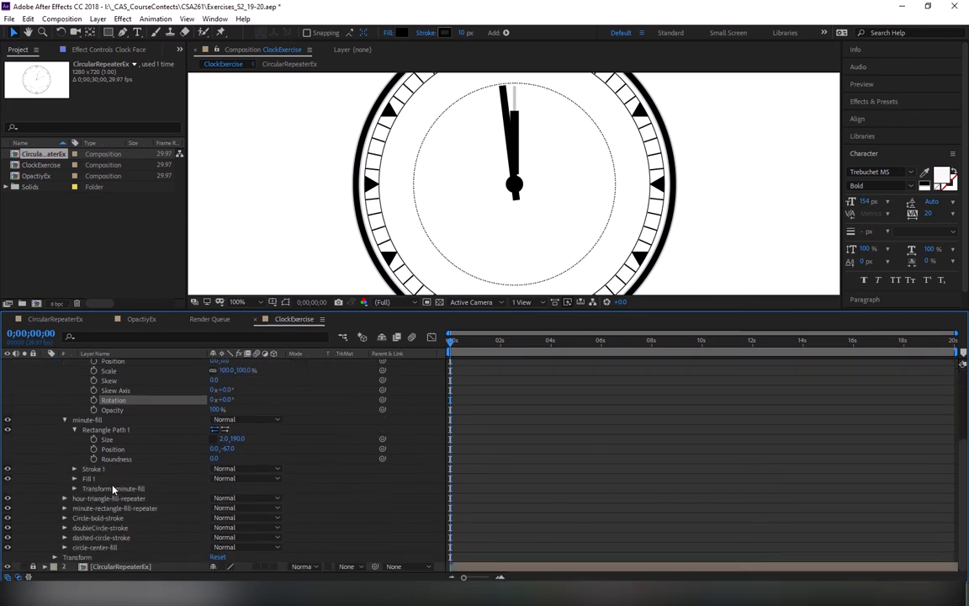
left_click(74, 429)
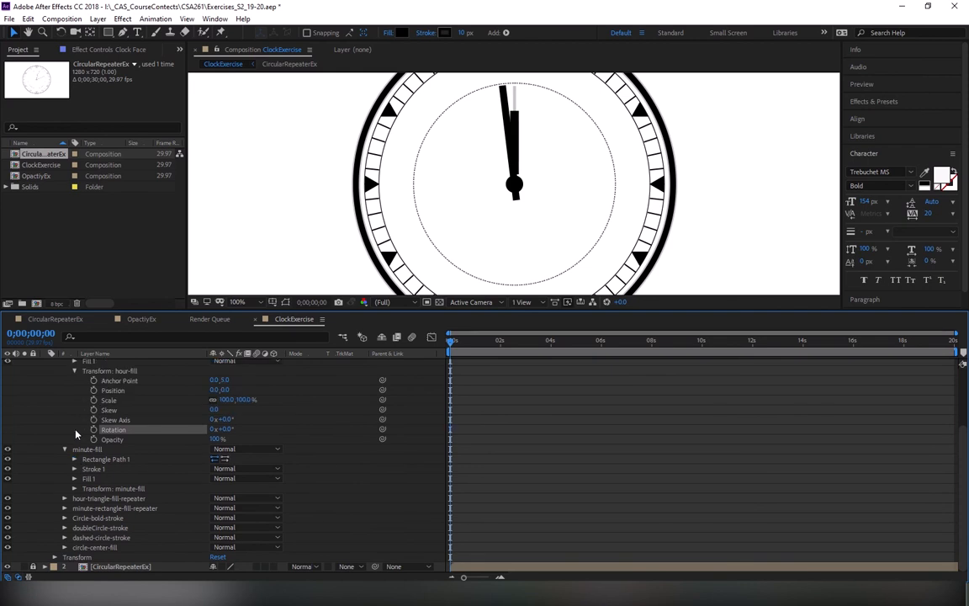
left_click(74, 488)
left_click(215, 547)
type("0")
key("Tab")
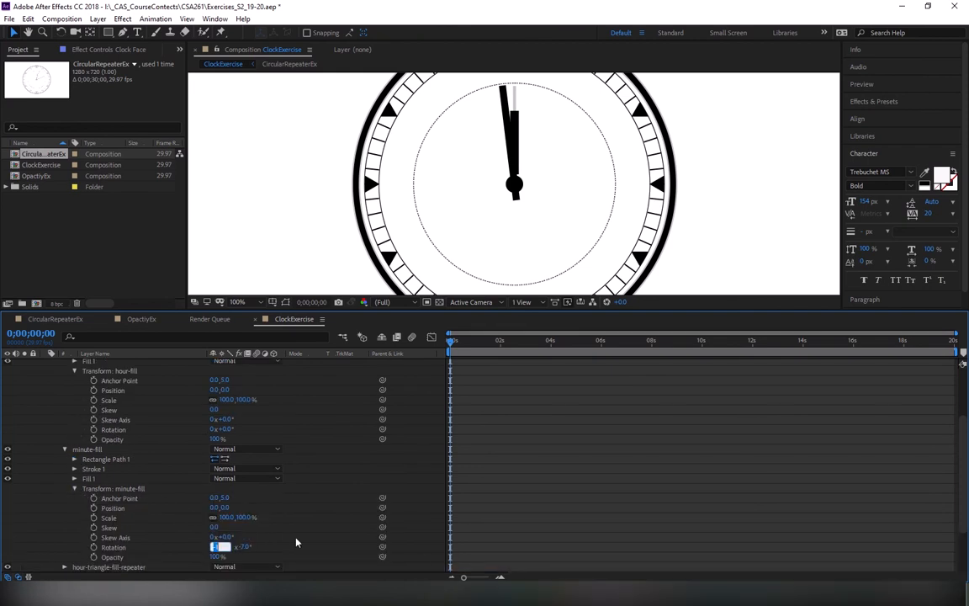
type("0")
key("Tab")
key("Return")
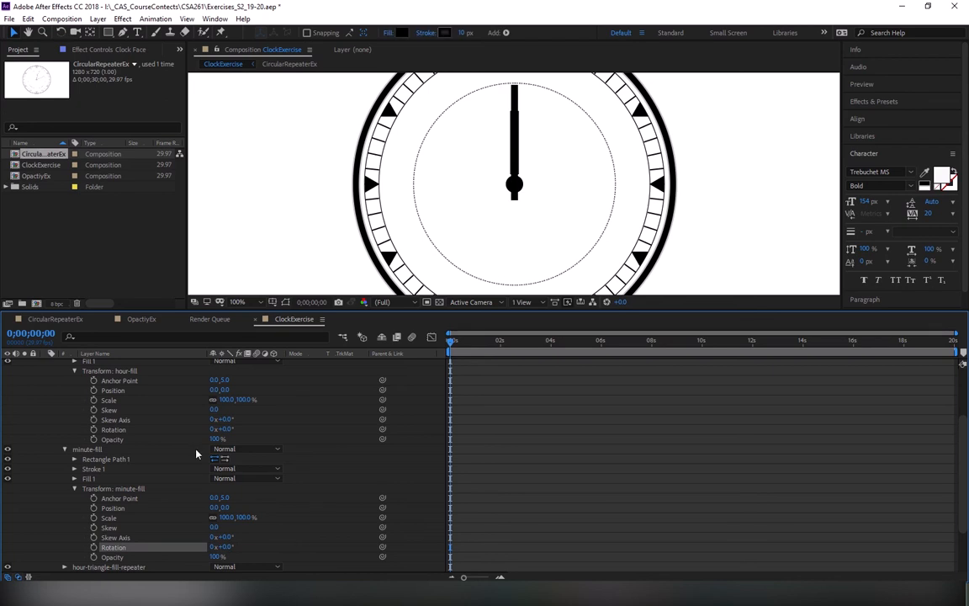
Lower the hour-fill rectangle path to position 0, -22
left_click(72, 448)
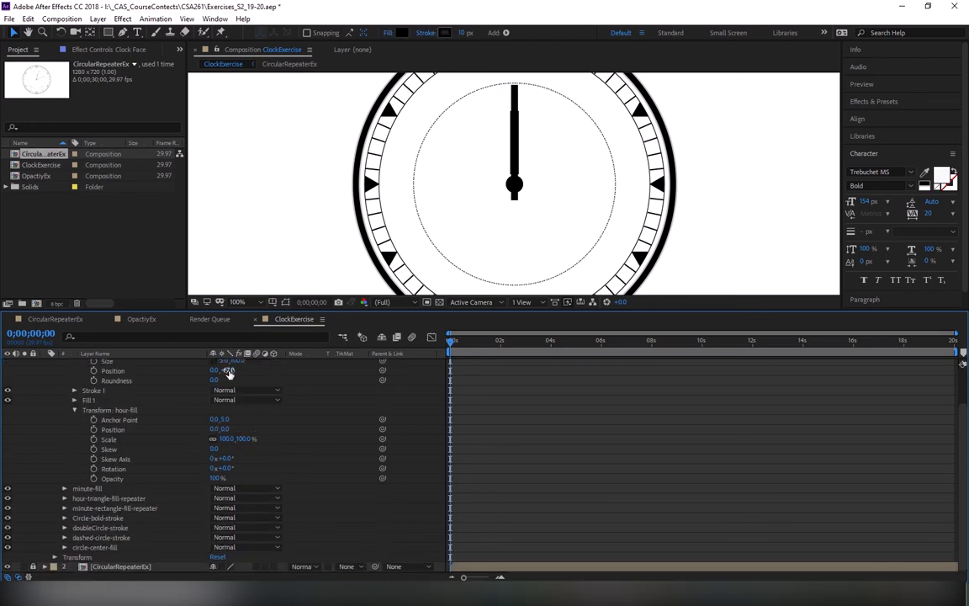
left_click(202, 370)
left_click_drag(235, 370, 246, 373)
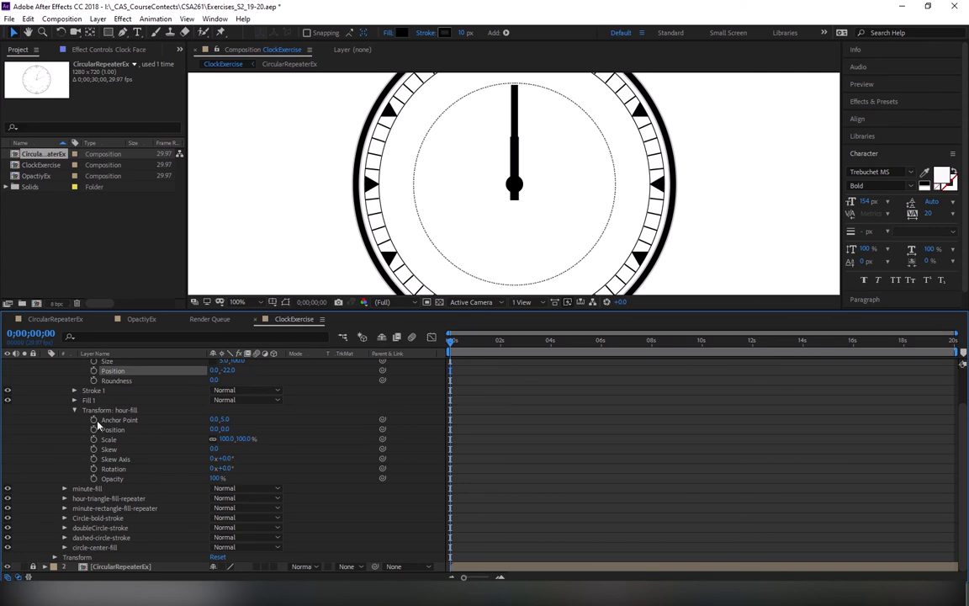
left_click(74, 410)
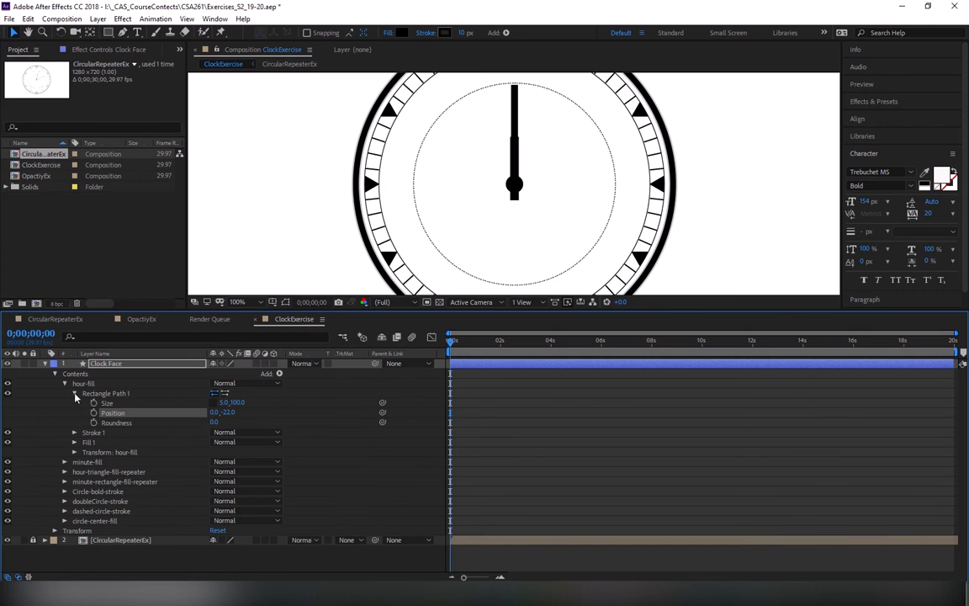
left_click(74, 393)
Test the hour-fill group's rotation about the clock's centre and undo the rotation
left_click(74, 422)
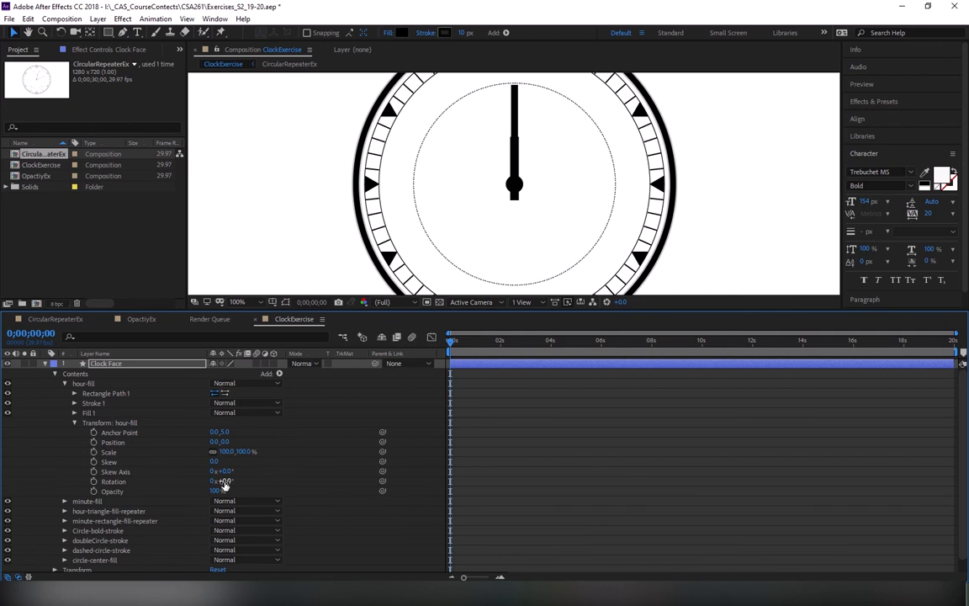
left_click_drag(224, 486, 255, 512)
key("ctrl+z")
left_click(64, 384)
Set the minute-fill rectangle path's width to 1
left_click(64, 393)
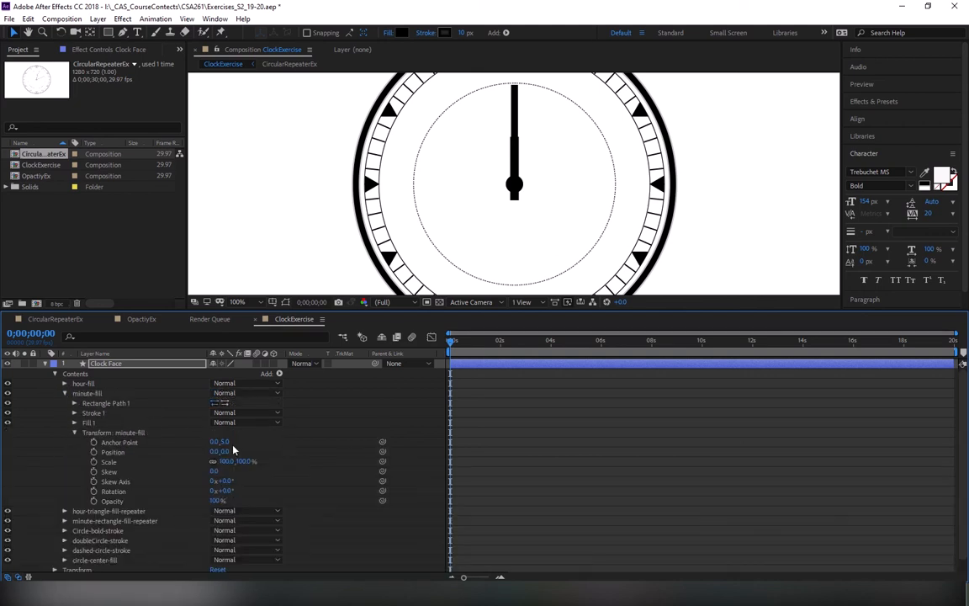
left_click(74, 432)
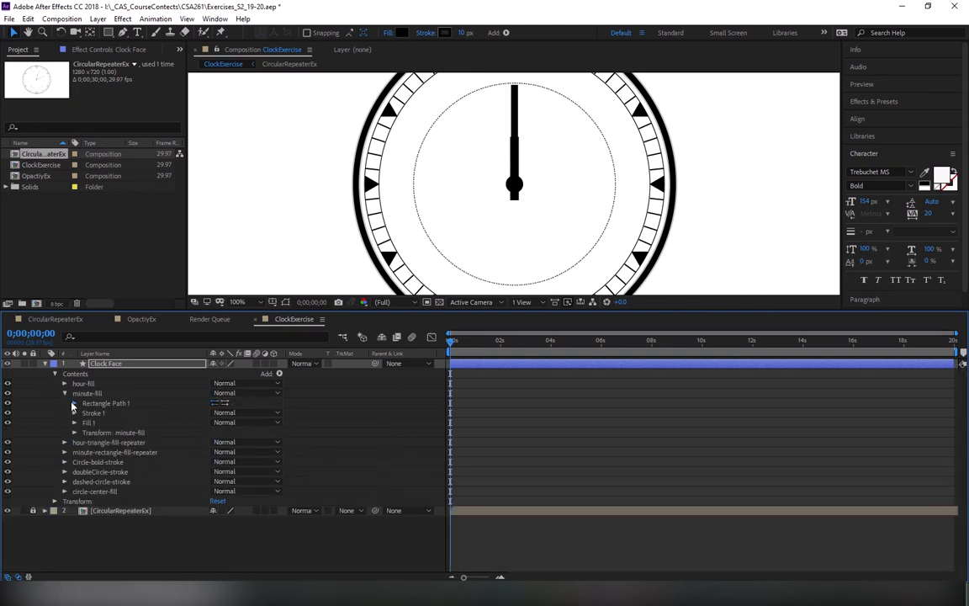
left_click(74, 404)
left_click(225, 412)
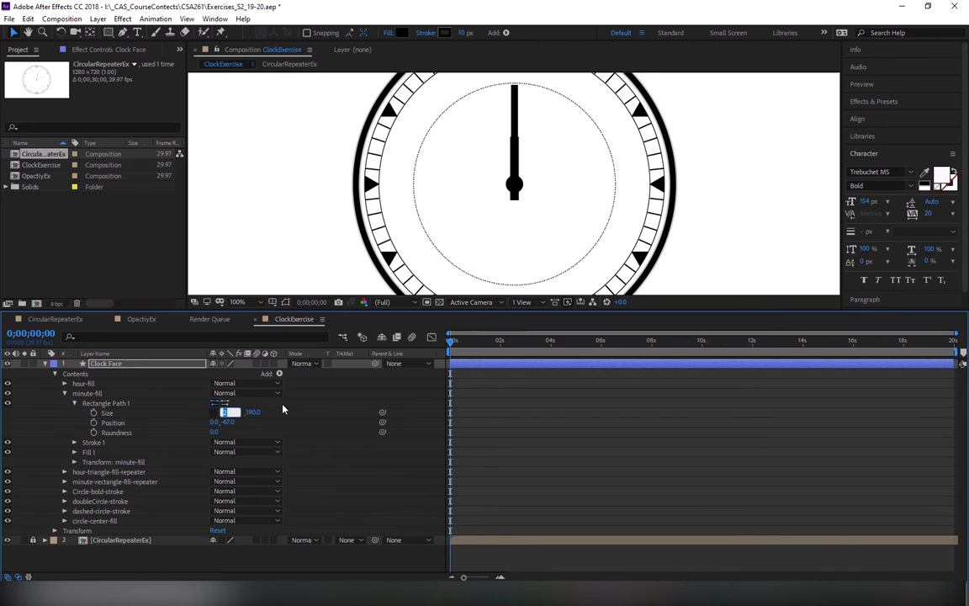
type("1")
key("Return")
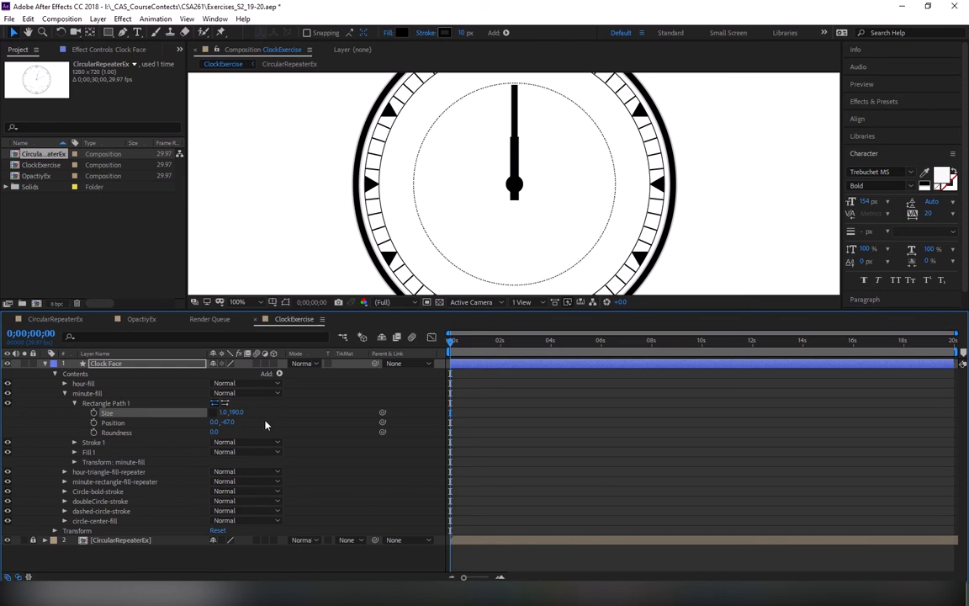
Delete Stroke 1 from both the minute-fill and hour-fill groups
left_click(89, 443)
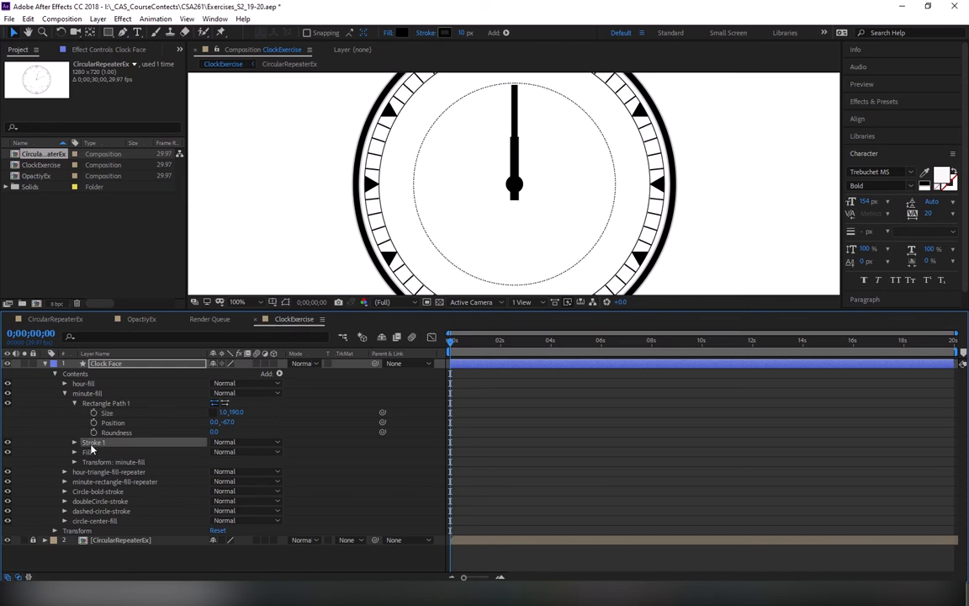
key("Delete")
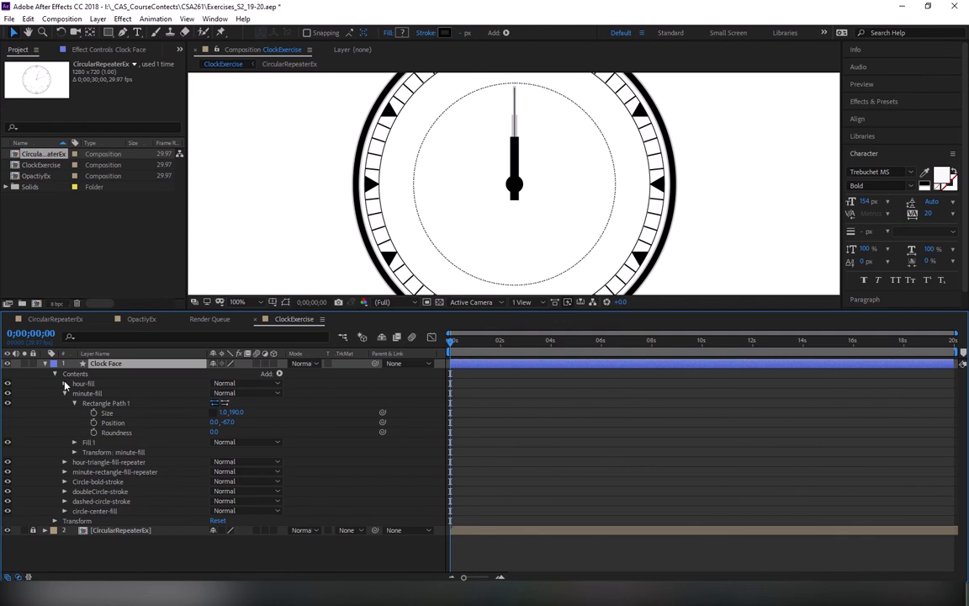
left_click(65, 383)
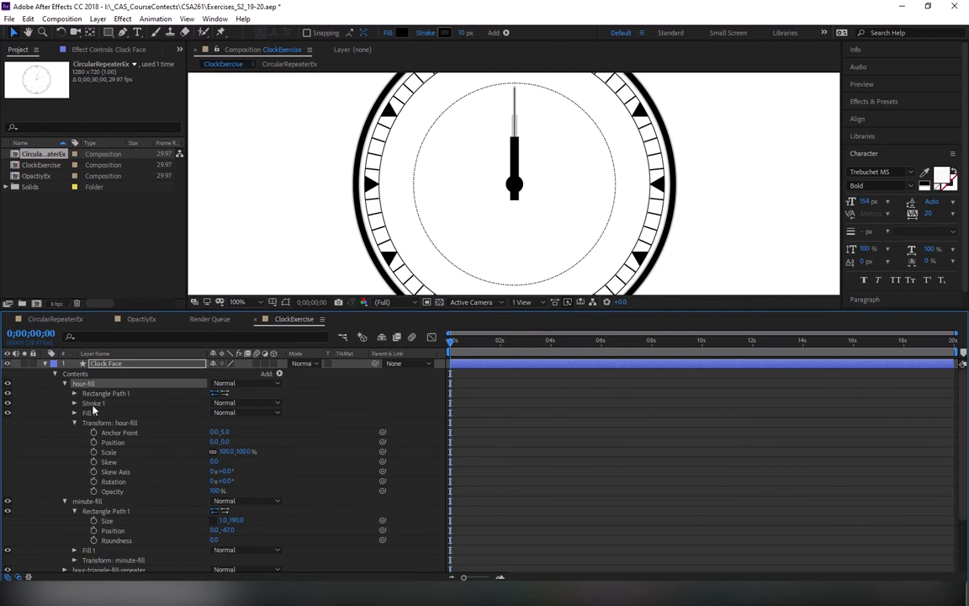
left_click(92, 403)
key("Delete")
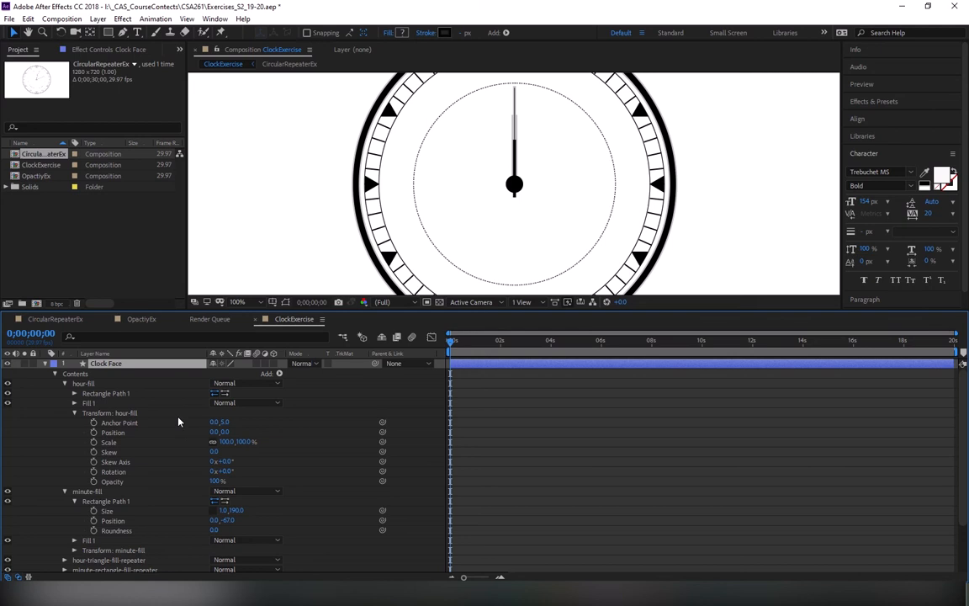
Set the minute-fill rectangle path's width to 3
left_click(74, 413)
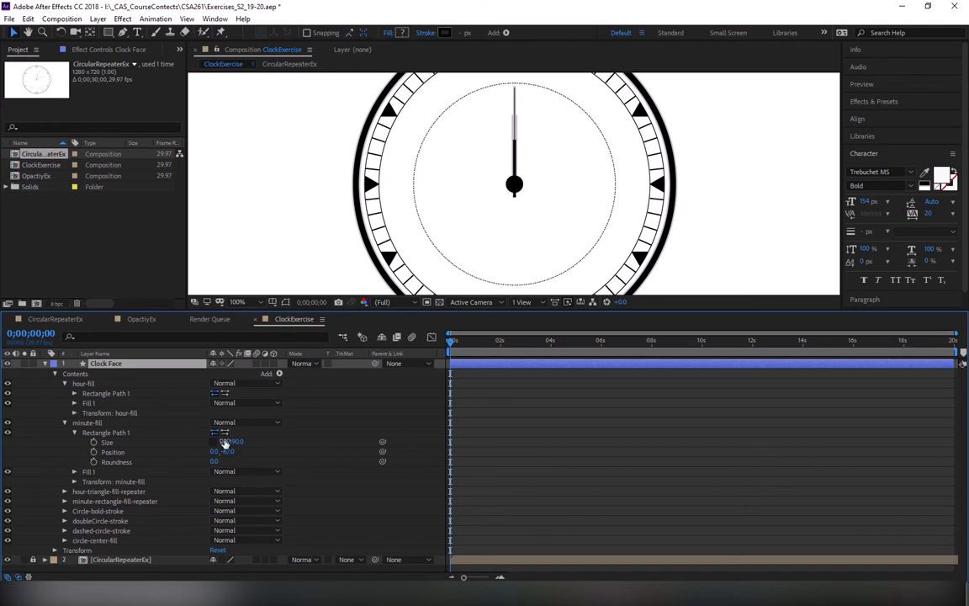
left_click_drag(220, 441, 225, 442)
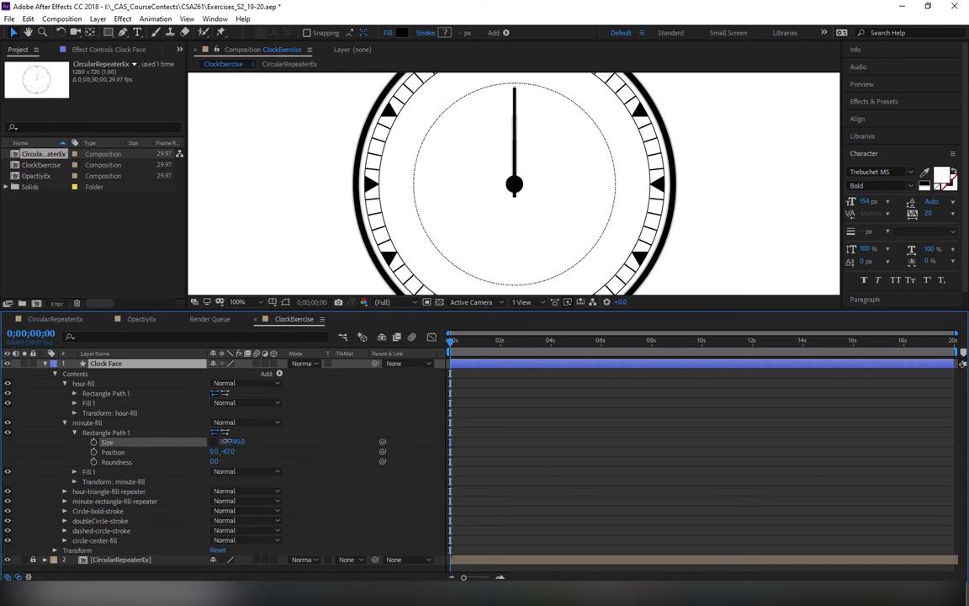
left_click(220, 443)
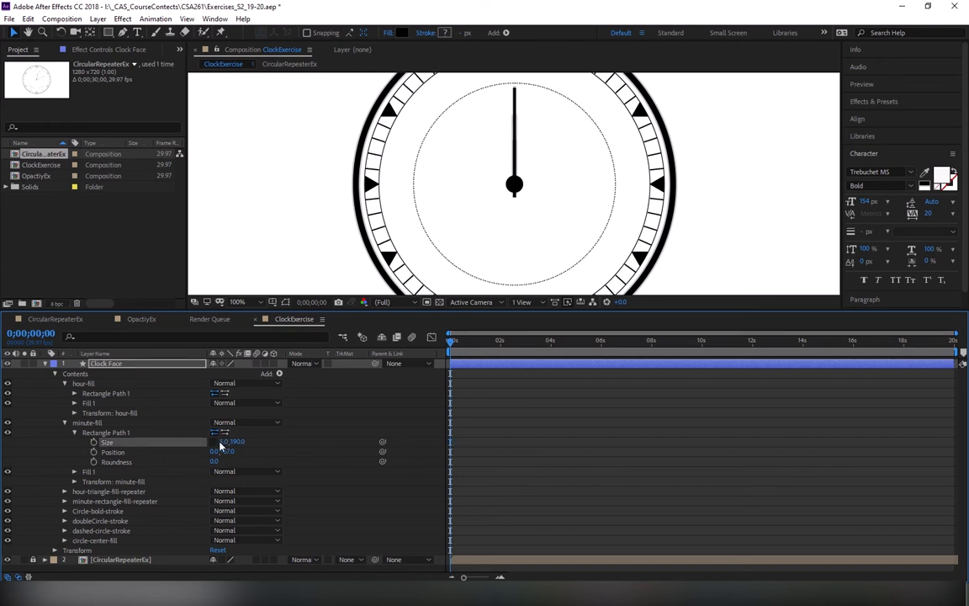
left_click(223, 441)
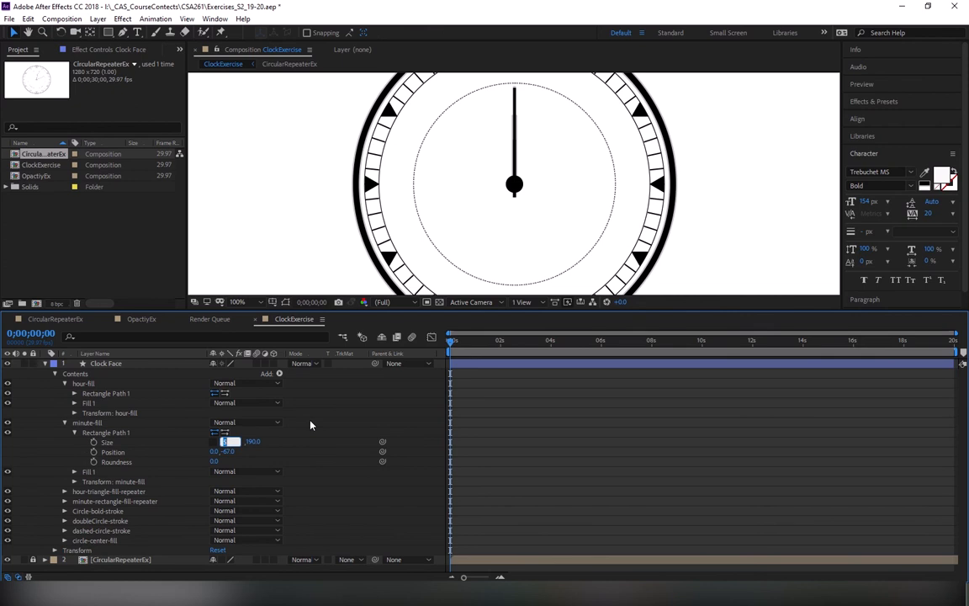
type("3")
key("Return")
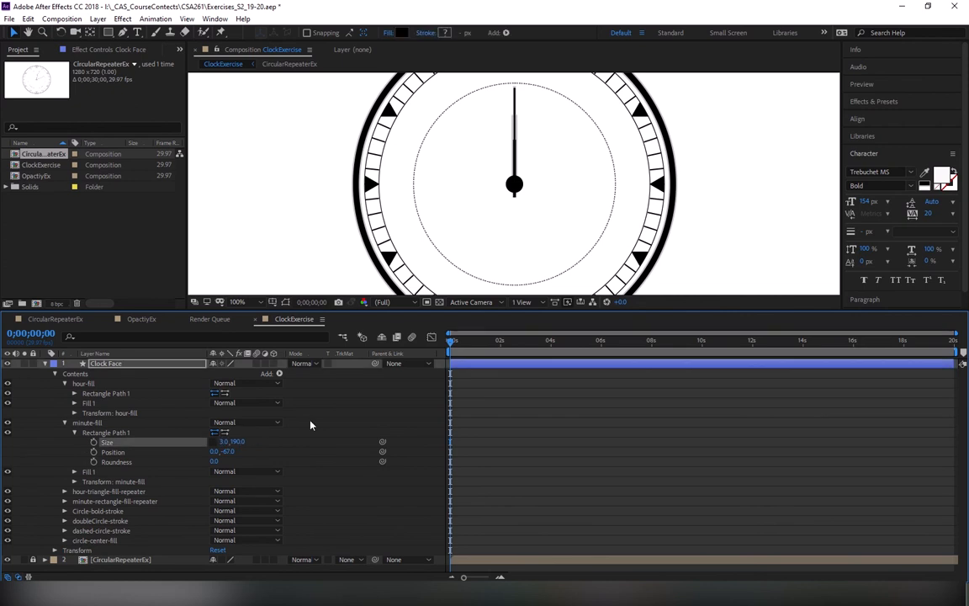
left_click(65, 423)
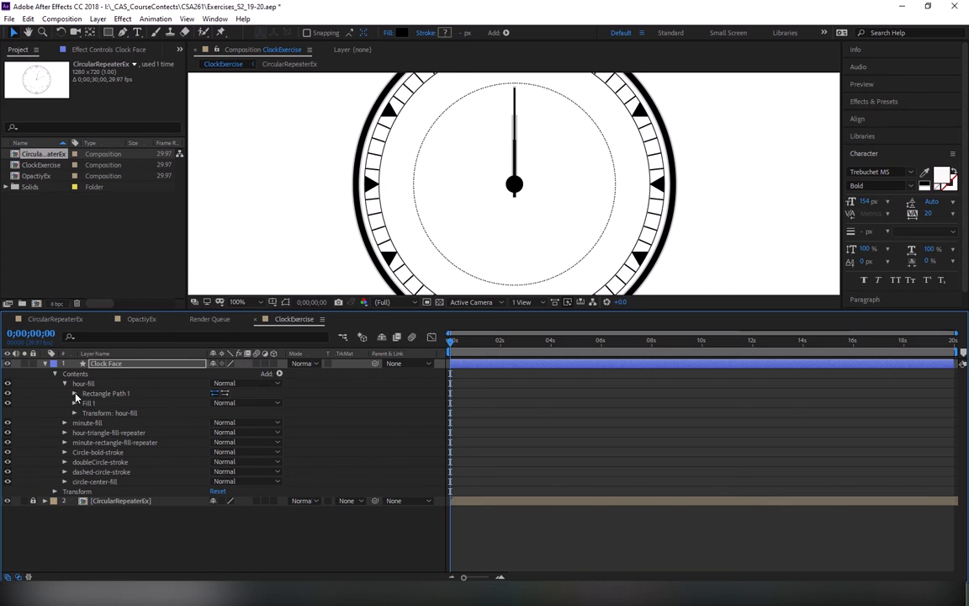
Set the hour-fill rectangle path's width to 9
left_click(74, 393)
left_click(224, 403)
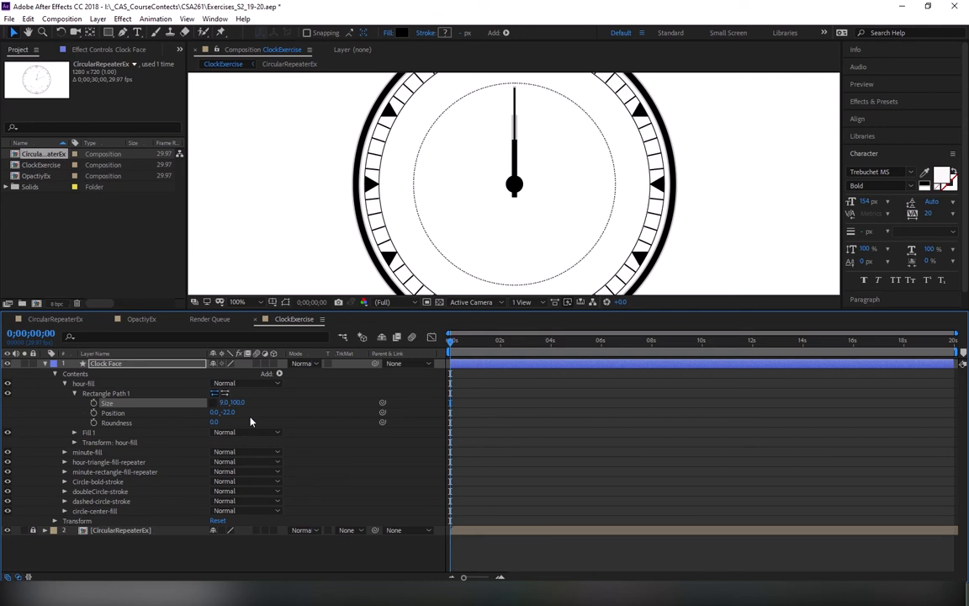
left_click(222, 402)
left_click(258, 412)
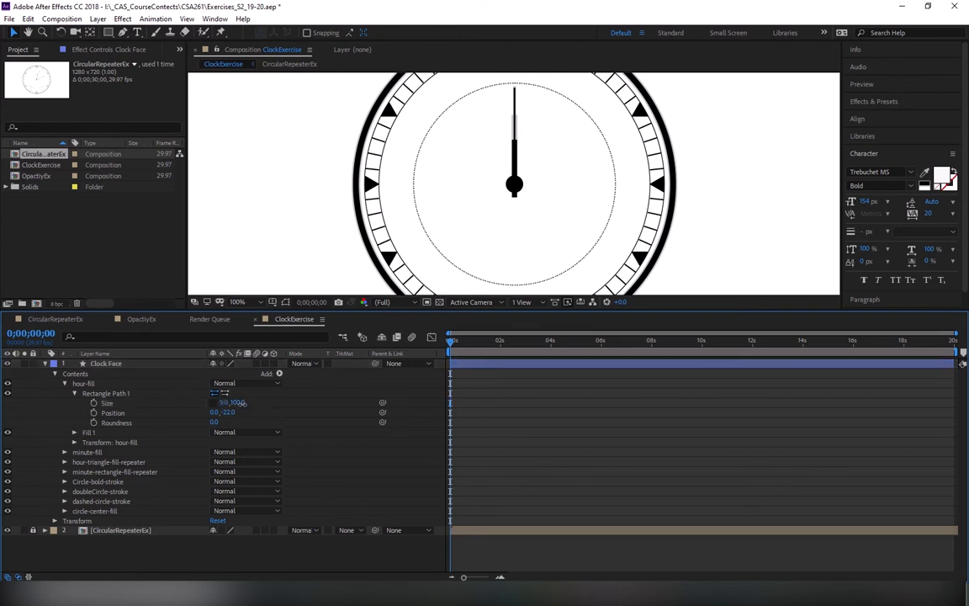
Lengthen the hour-fill rectangle path to a height of 126 and move it to position 0, -35
left_click_drag(241, 407, 217, 412)
left_click(214, 412)
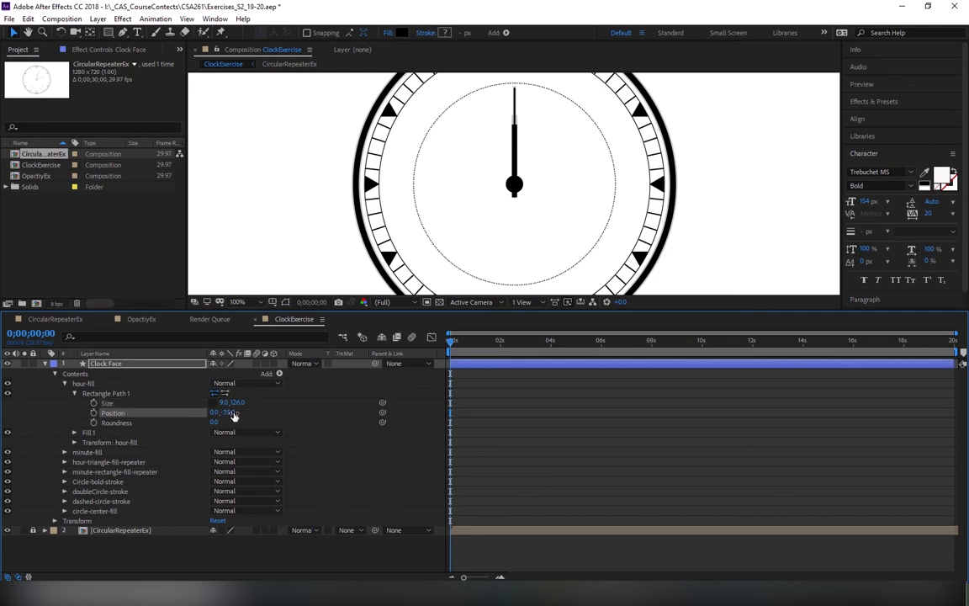
left_click(74, 393)
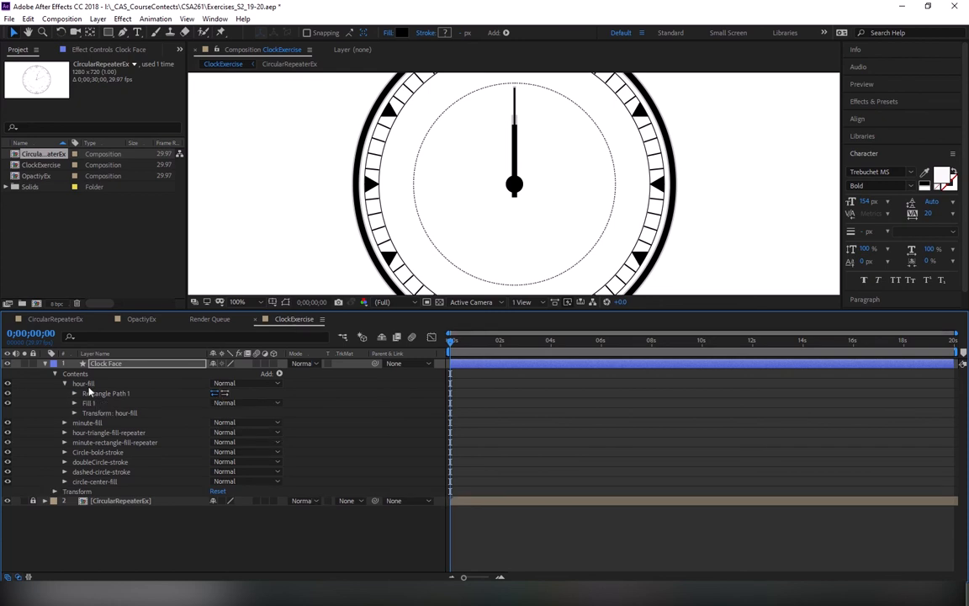
left_click(65, 382)
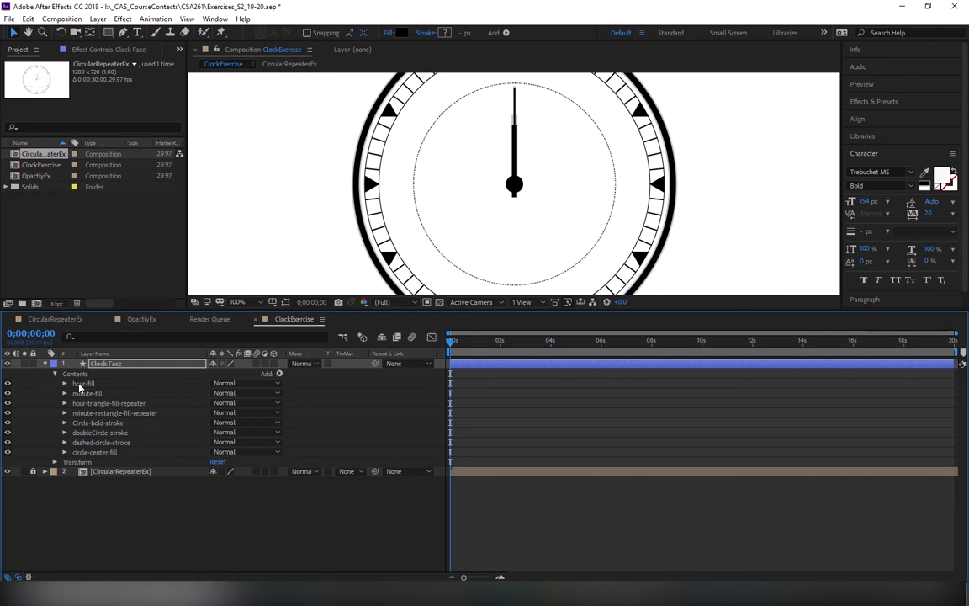
Duplicate the minute-fill group and rename the copy seconds-fill
left_click(86, 393)
key("ctrl+d")
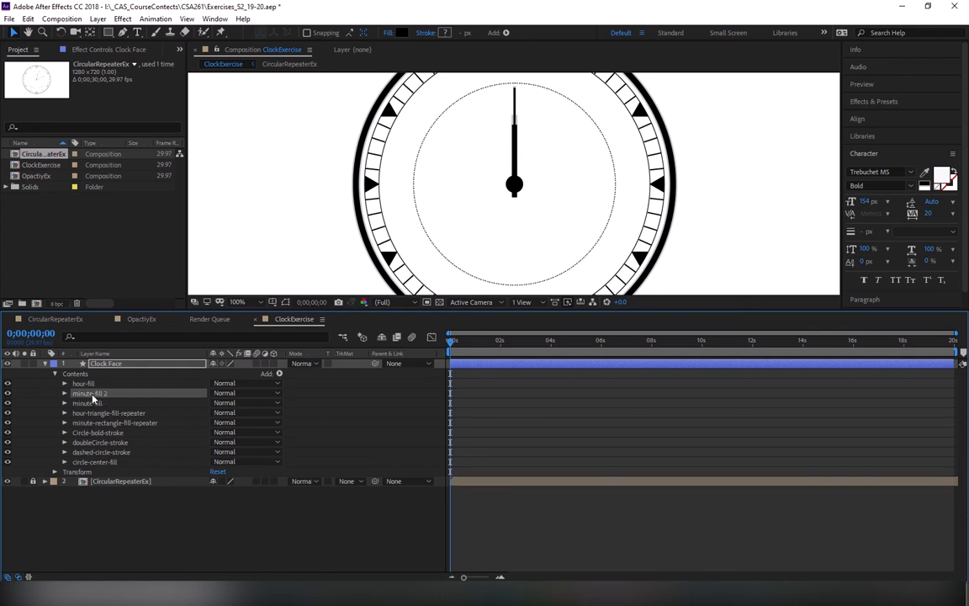
key("Return")
key("Right")
key("BackSpace")
key("BackSpace")
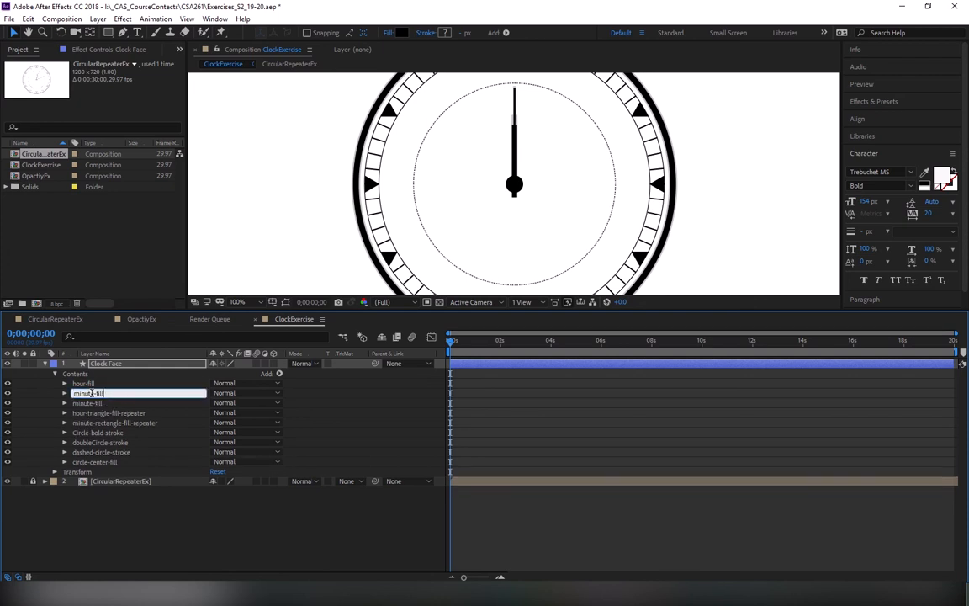
double_click(87, 394)
type("conds")
key("Return")
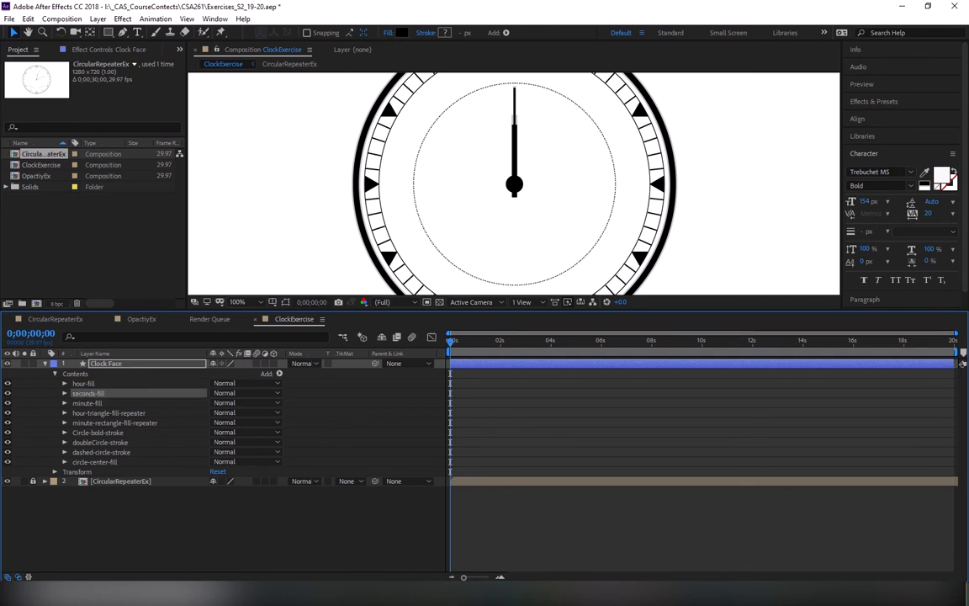
Rename the hour-fill group hours-fill and the minute-fill group minutes-fill
left_click(84, 383)
key("Return")
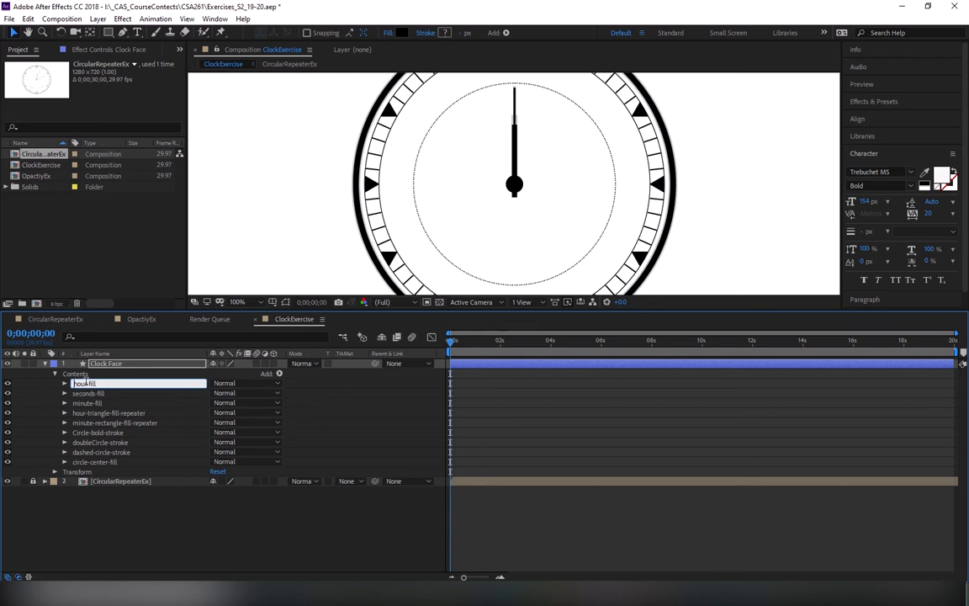
type("s")
left_click(96, 405)
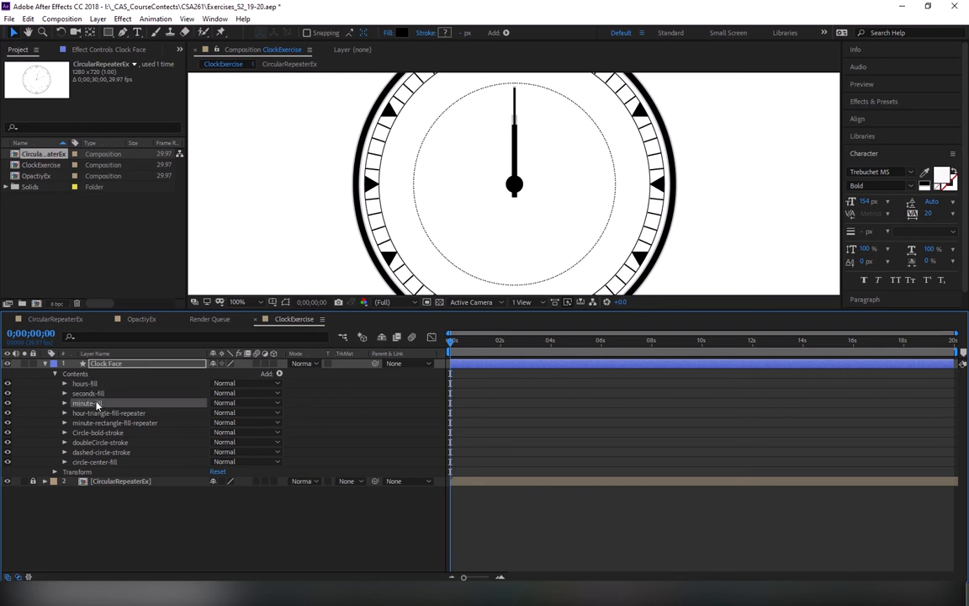
key("Return")
left_click(97, 401)
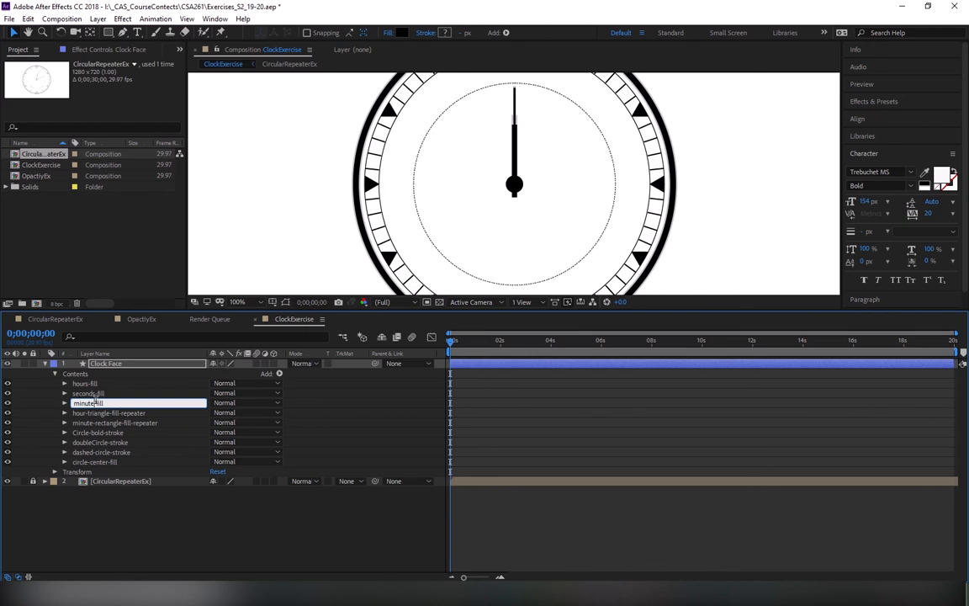
type("s")
key("Return")
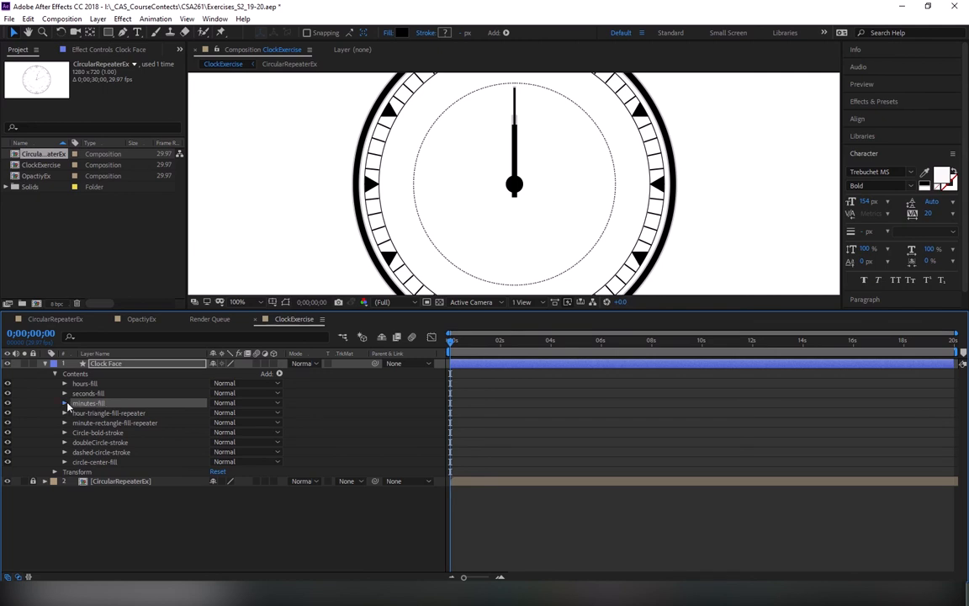
Reorder the Clock Face groups so that minutes-fill sits directly above seconds-fill
left_click(65, 404)
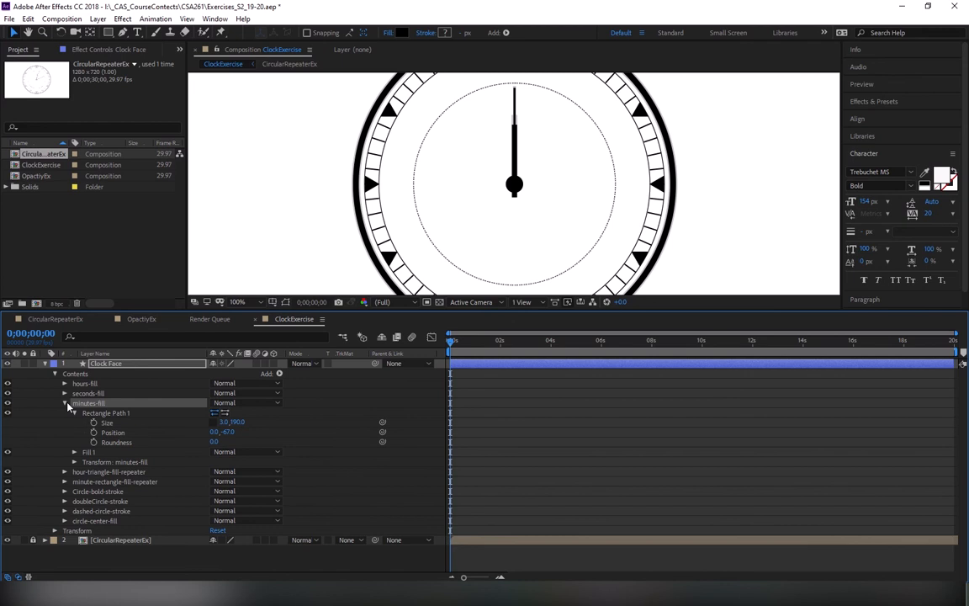
left_click(65, 403)
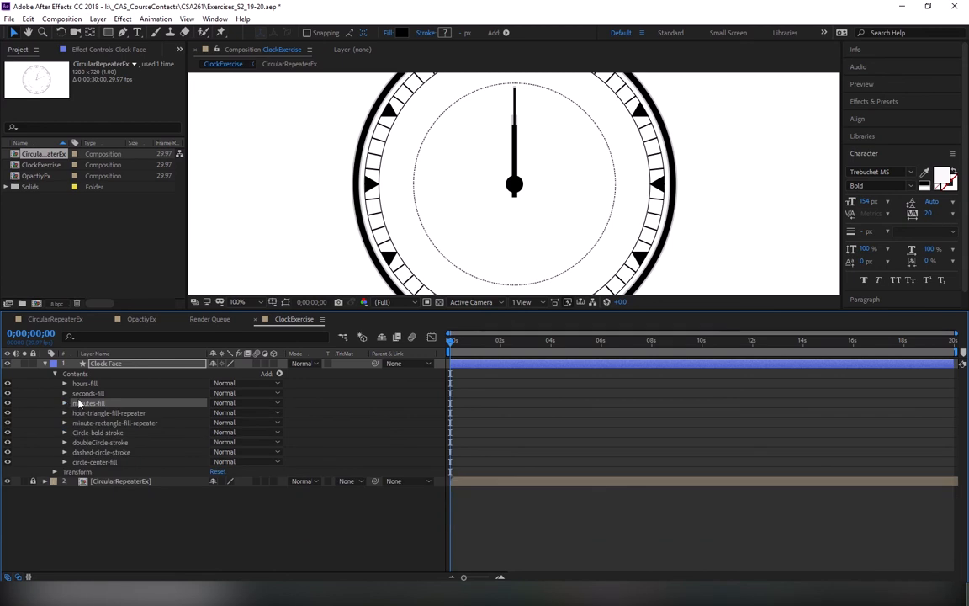
left_click_drag(84, 399, 87, 412)
Set the seconds-fill rectangle path's width to 1
left_click(64, 403)
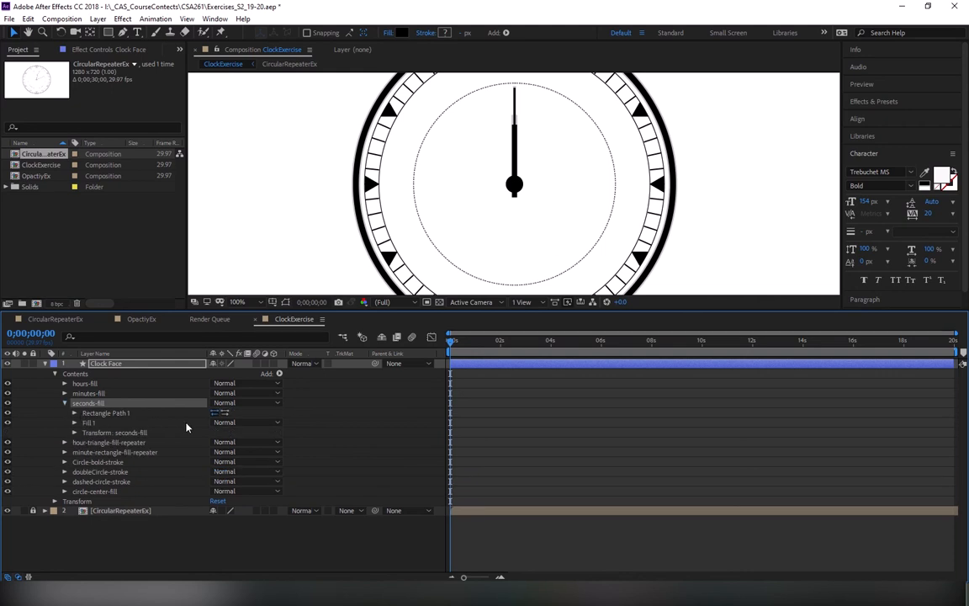
left_click(74, 413)
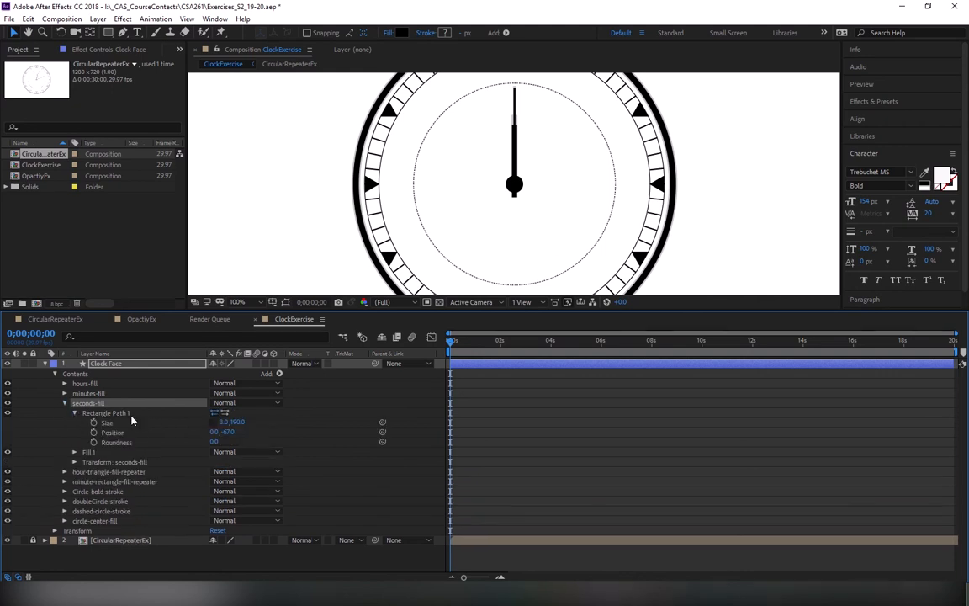
left_click(225, 421)
key("Return")
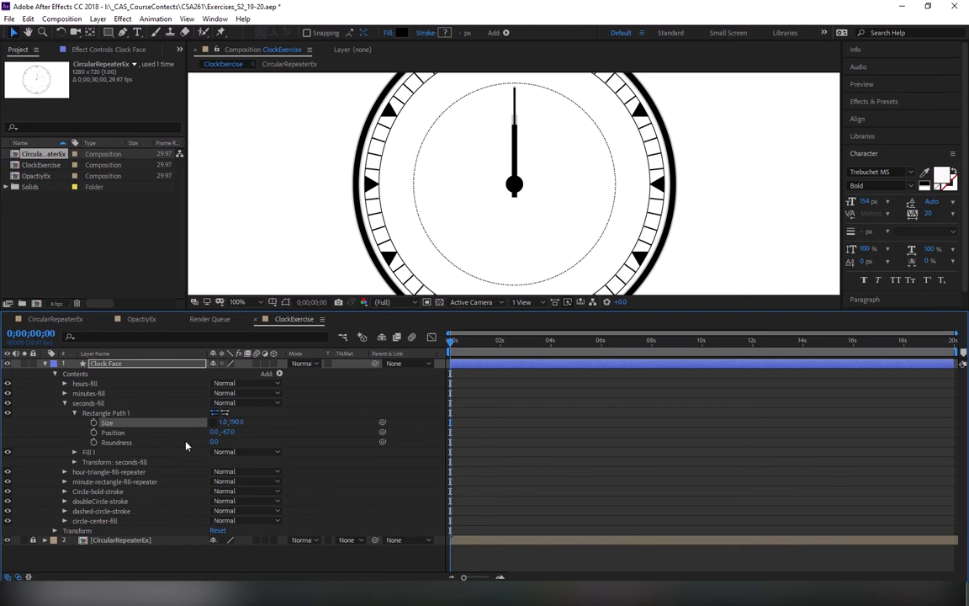
Rotate the hours-fill group to -119° so the hour hand points near eight o'clock
scroll(460, 254, "down", 2)
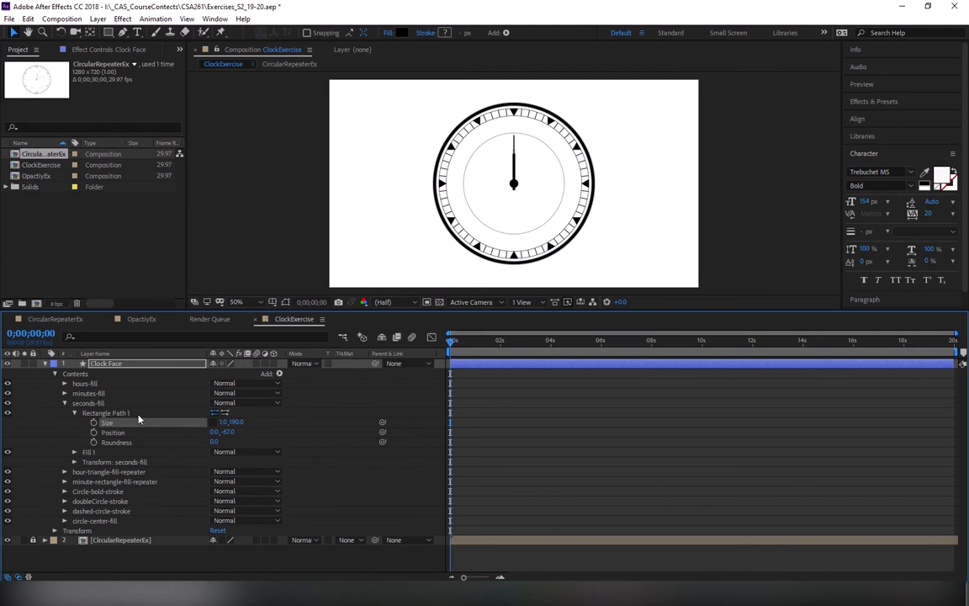
left_click(64, 403)
left_click(64, 383)
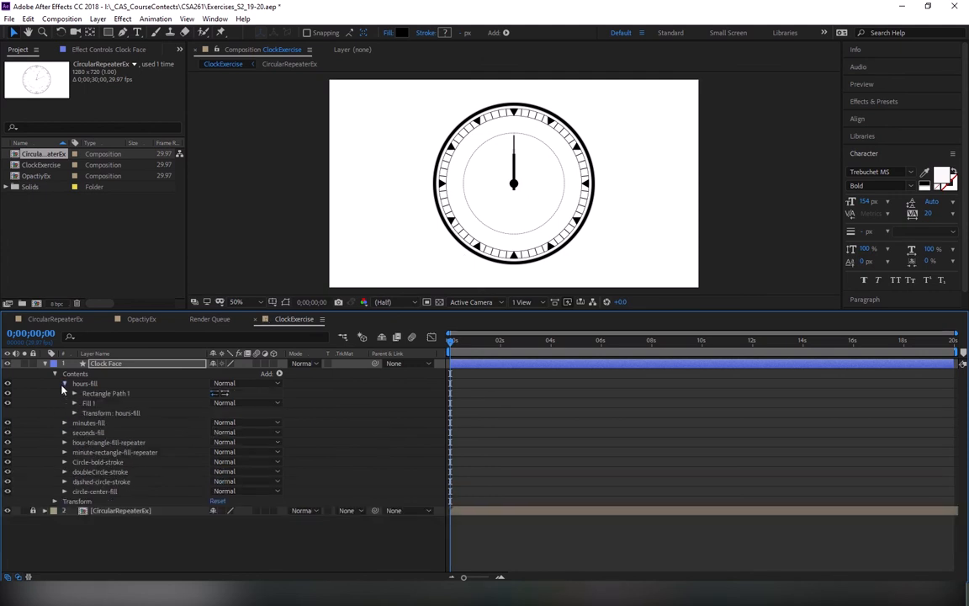
left_click(74, 413)
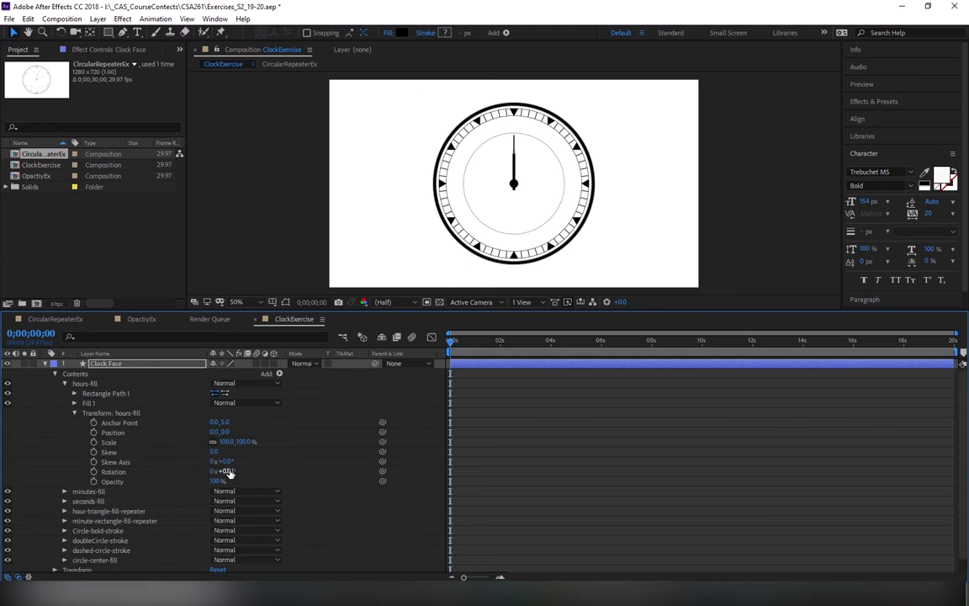
left_click_drag(220, 471, 155, 466)
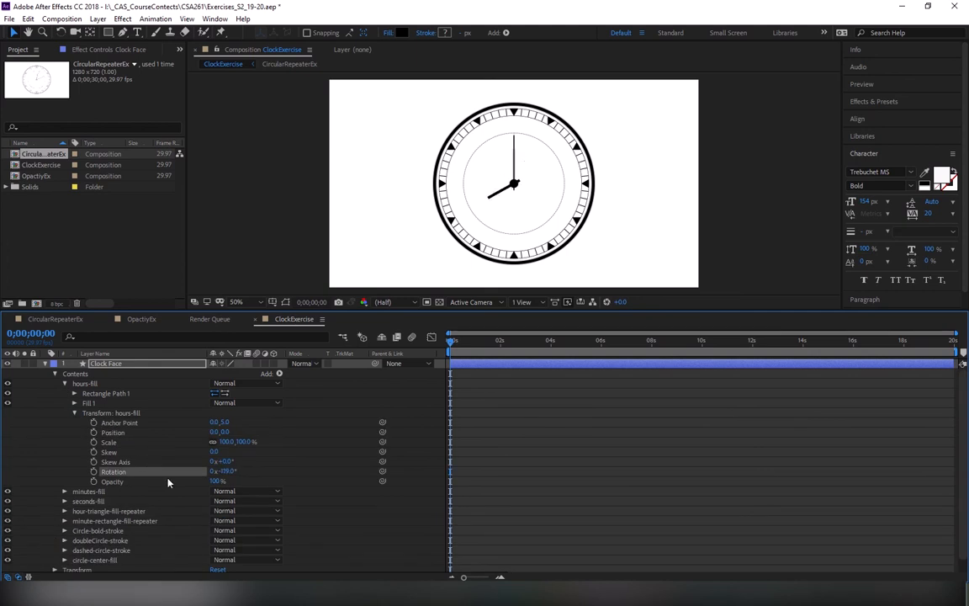
left_click(64, 384)
Rotate the minutes-fill group to 118° so the minute hand points near four o'clock
left_click(65, 393)
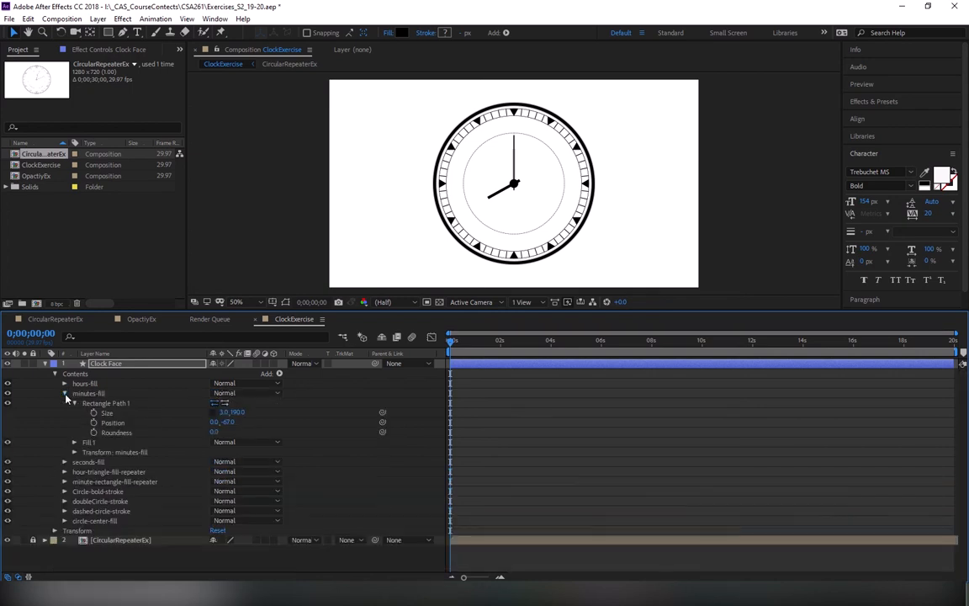
left_click(74, 453)
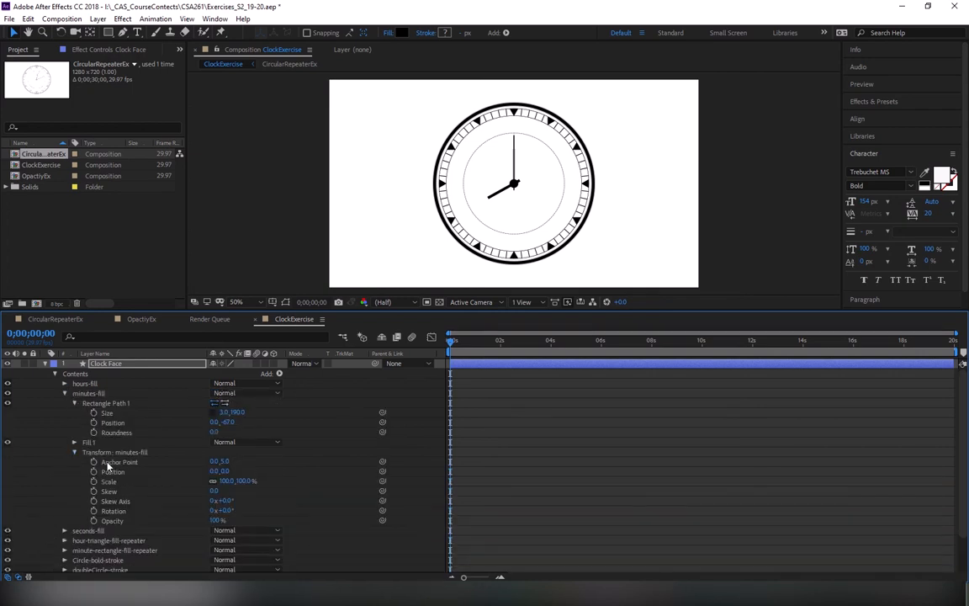
left_click_drag(227, 510, 303, 520)
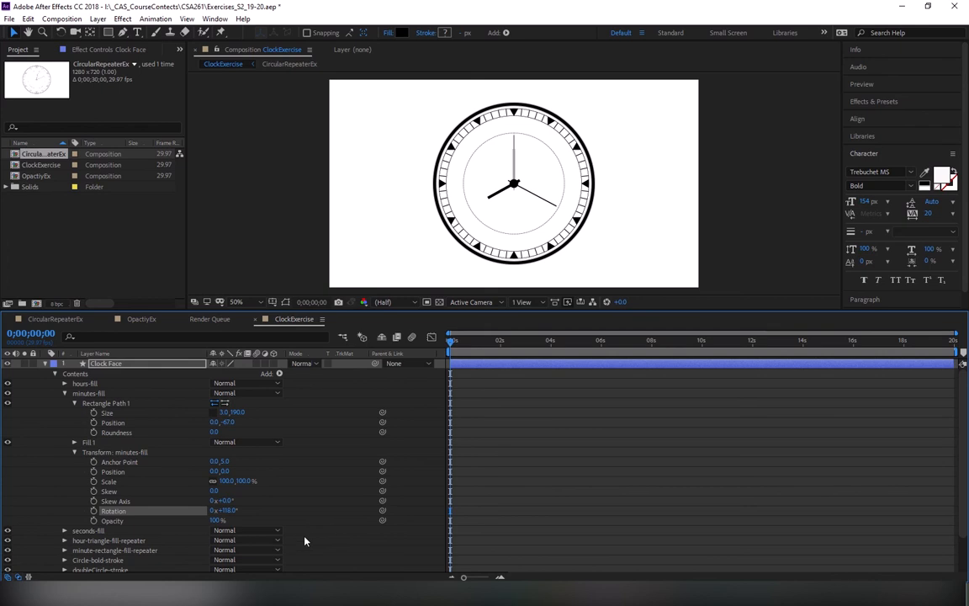
left_click(64, 393)
Rotate the seconds-fill group to 19°
left_click(64, 403)
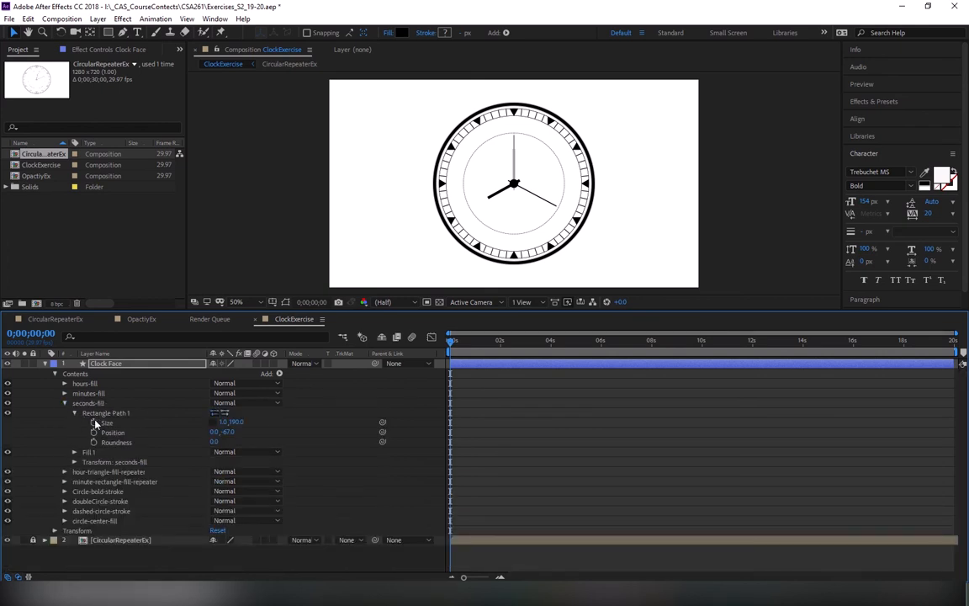
left_click(74, 461)
left_click(230, 520)
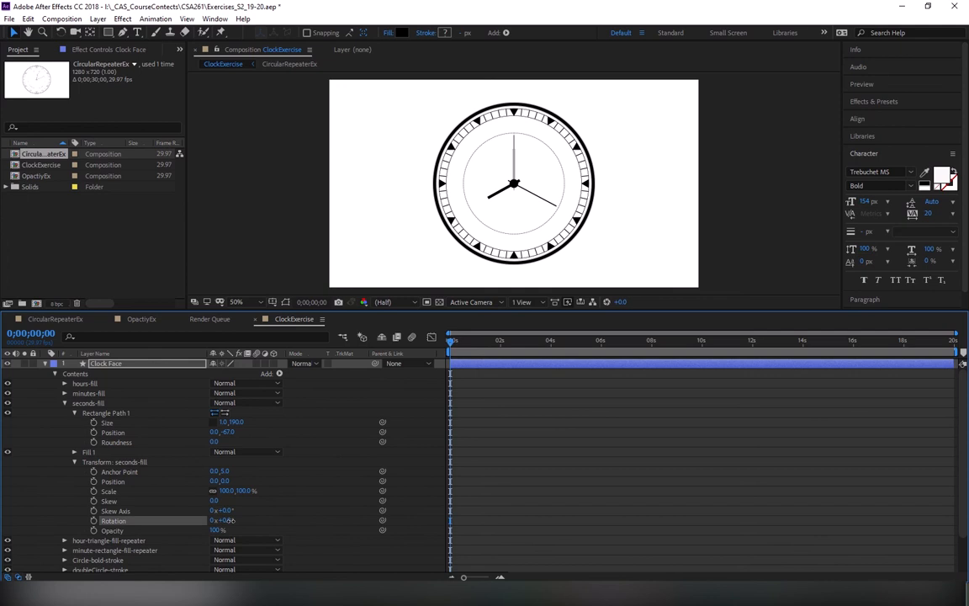
mouse_move(230, 520)
left_mouse_down()
mouse_move(263, 523)
mouse_move(225, 512)
left_mouse_up()
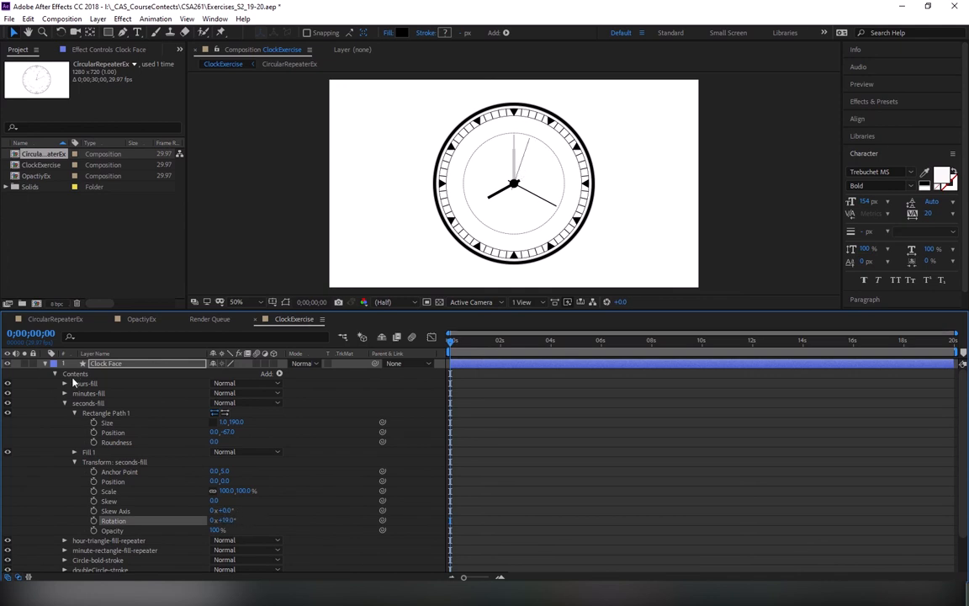
Hide the CircularRepeaterEx layer beneath the Clock Face layer
left_click(45, 363)
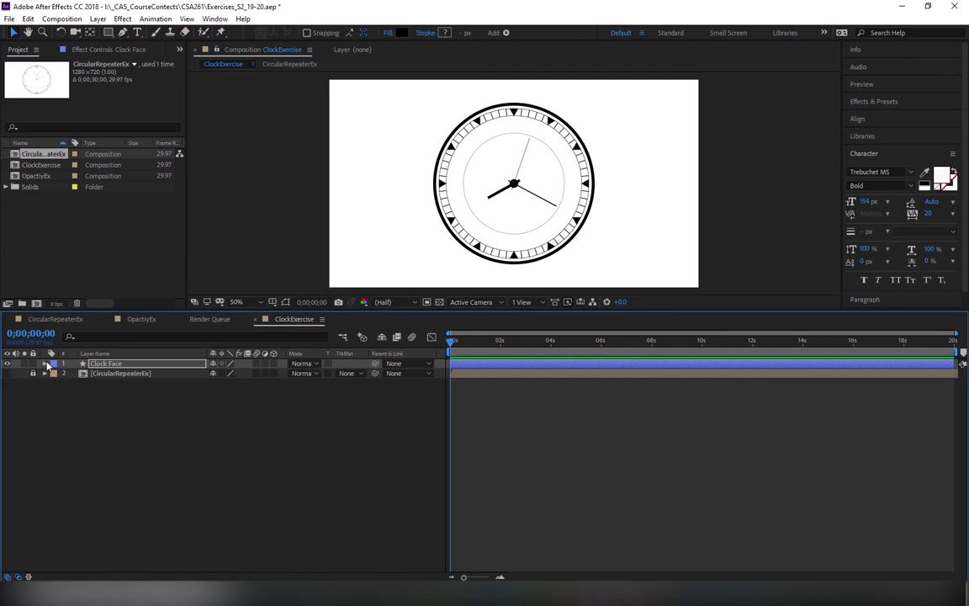
left_click(46, 363)
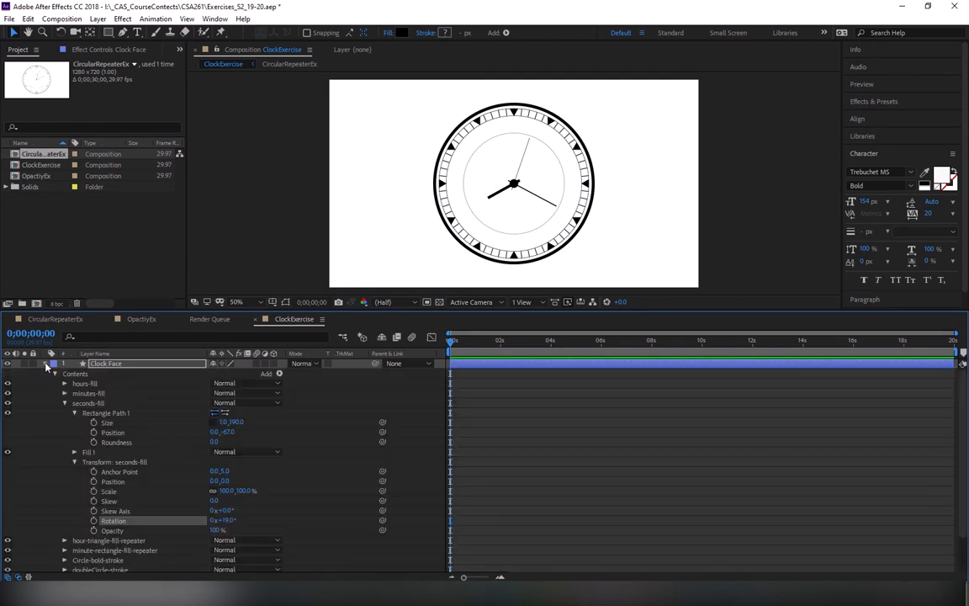
Collapse the seconds-fill group and try a red FF0000 fill on the minute-rectangle-fill-repeater group
left_click(64, 404)
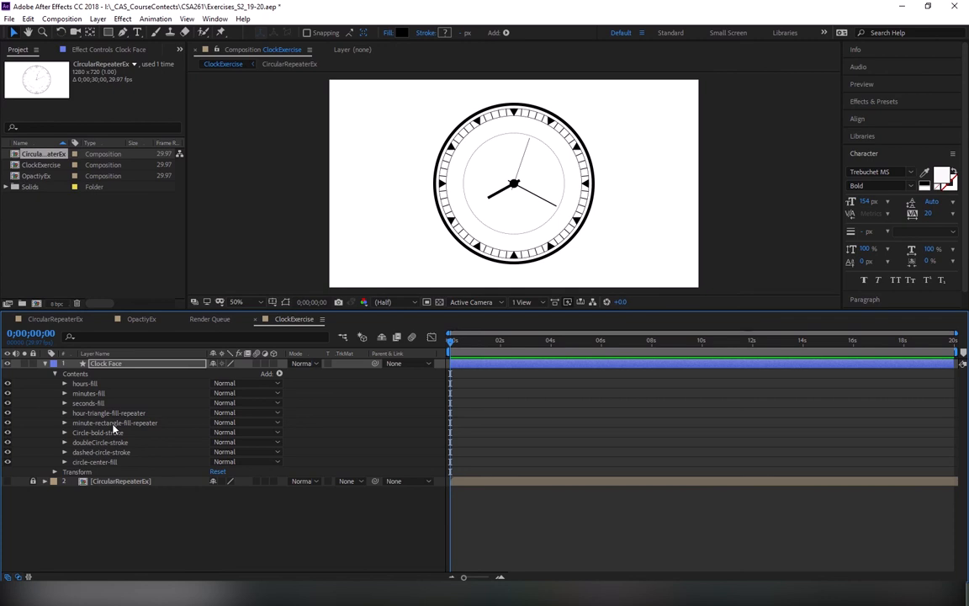
left_click(113, 424)
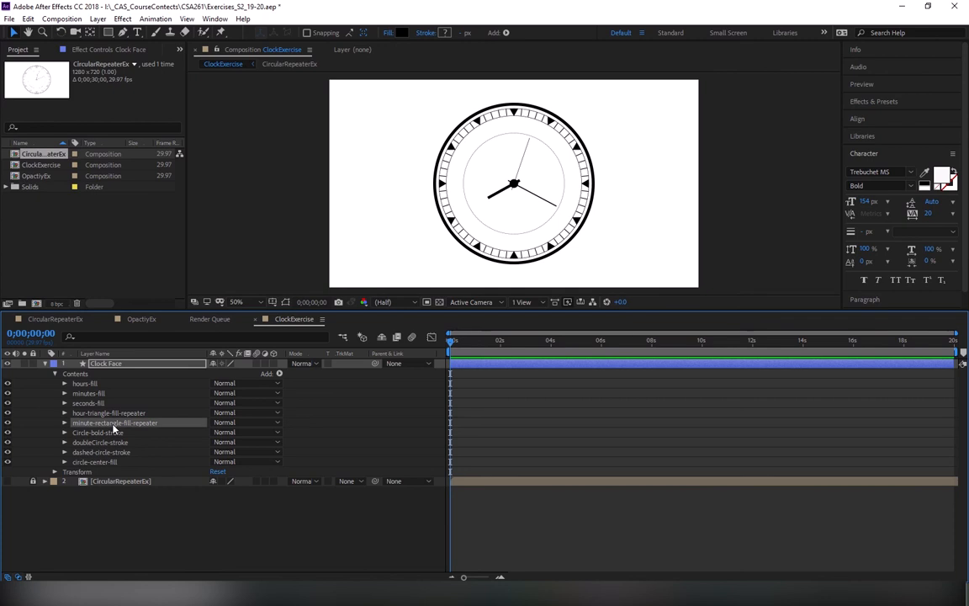
left_click(402, 33)
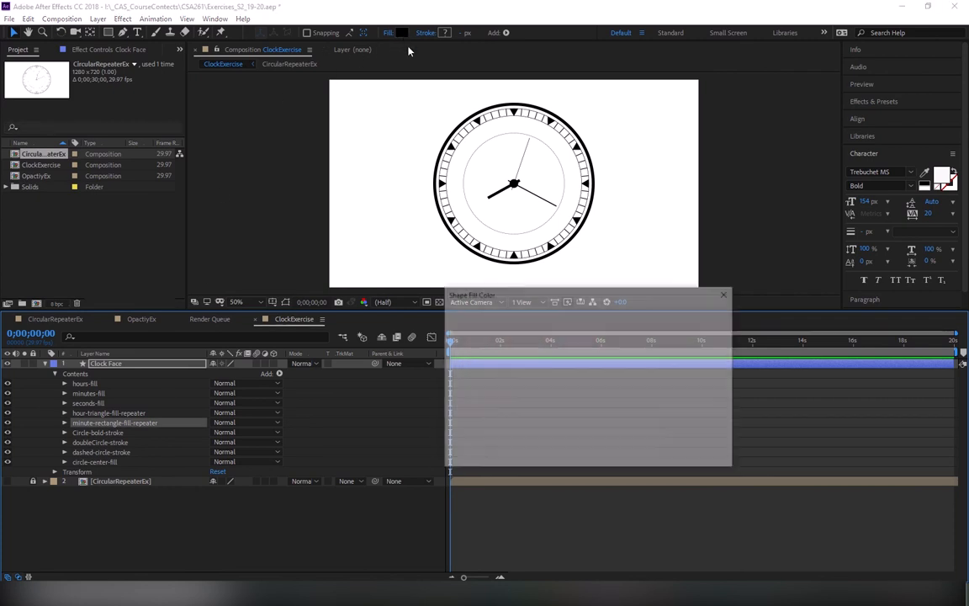
type("ff0000")
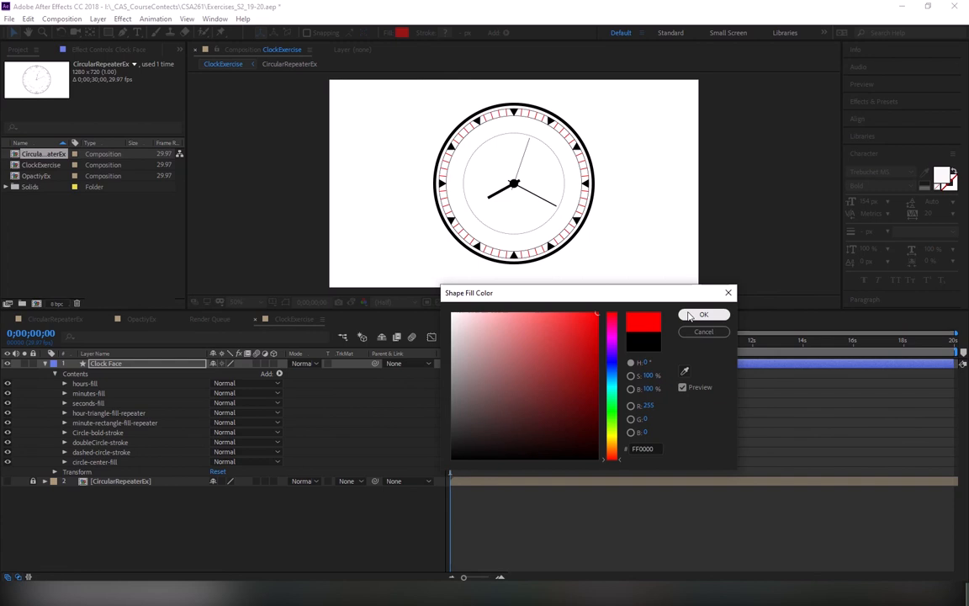
key("Return")
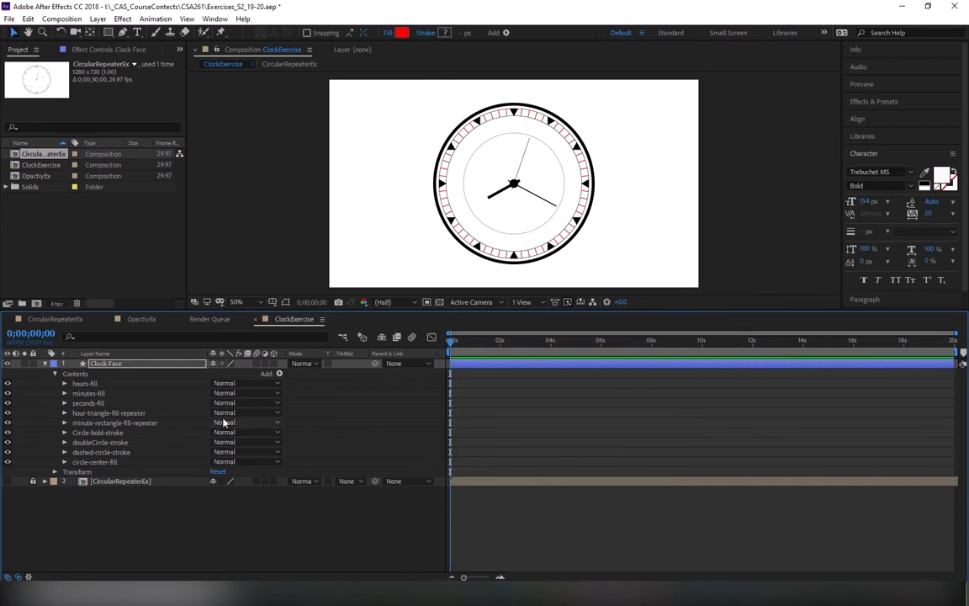
Try a blue 1200FF fill on the hour-triangle-fill-repeater group
left_click(109, 413)
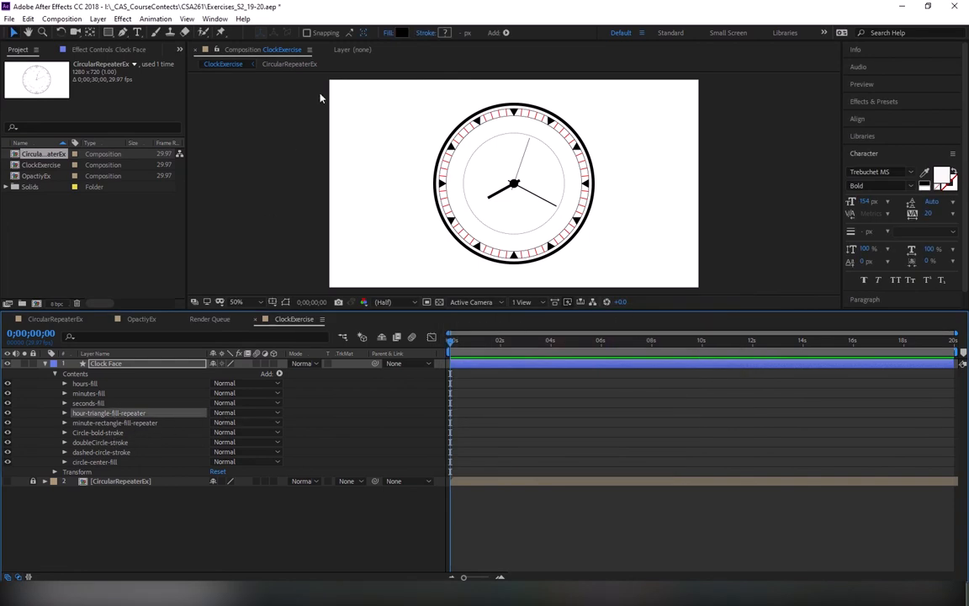
left_click(401, 33)
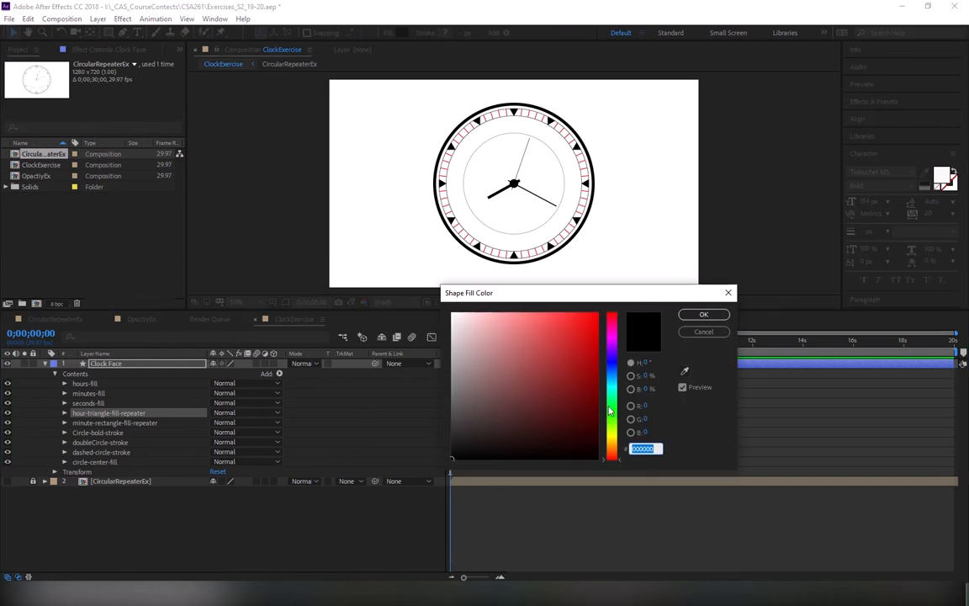
left_click(613, 362)
left_click_drag(536, 313, 632, 288)
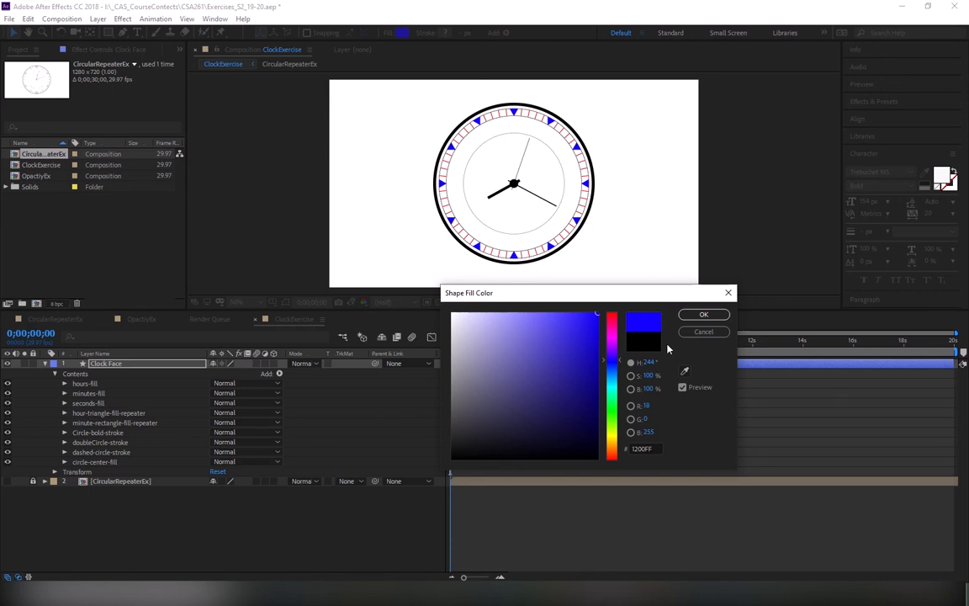
left_click(703, 331)
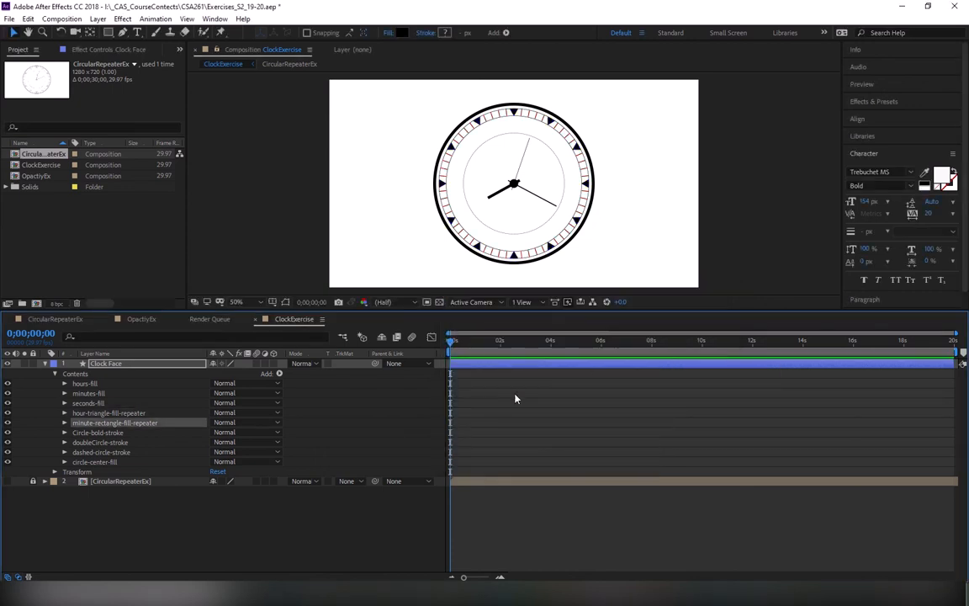
Save the After Effects project with the clock face in its black colouring
key("ctrl+s")
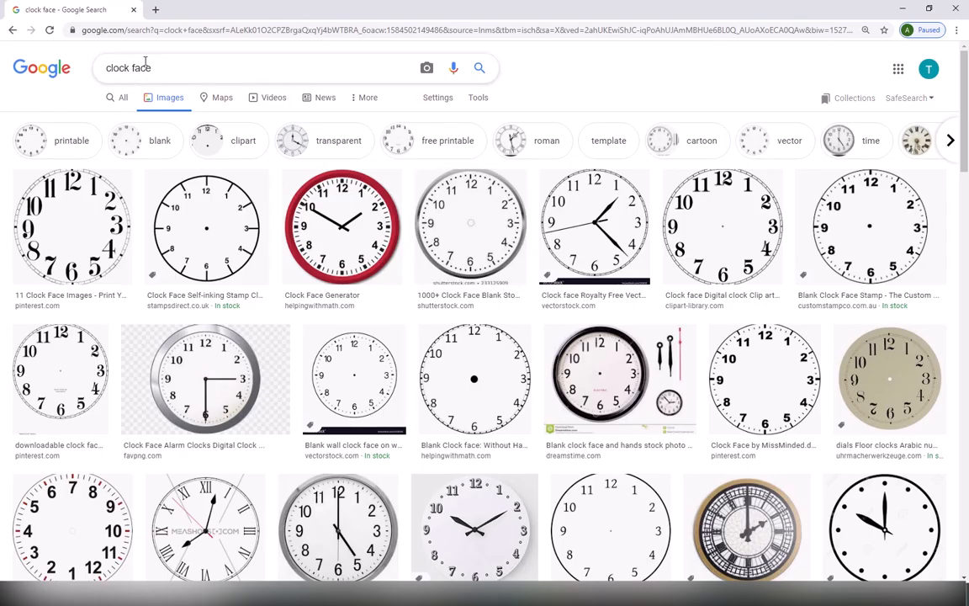
Examine the Google image results for "clock face" in the browser as design references, and return to After Effects
scroll(539, 379, "down", 3)
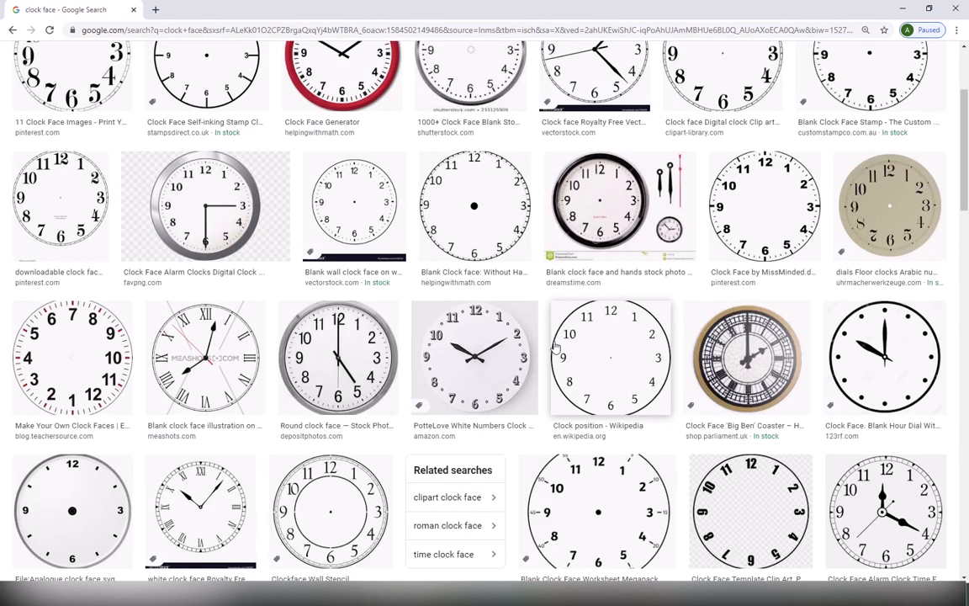
scroll(610, 320, "down", 1)
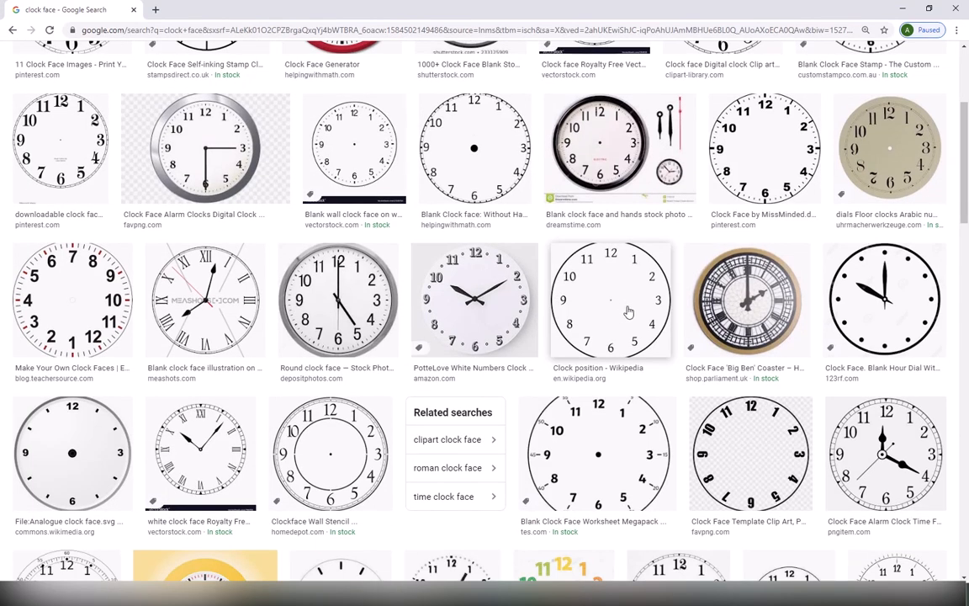
scroll(630, 312, "down", 3)
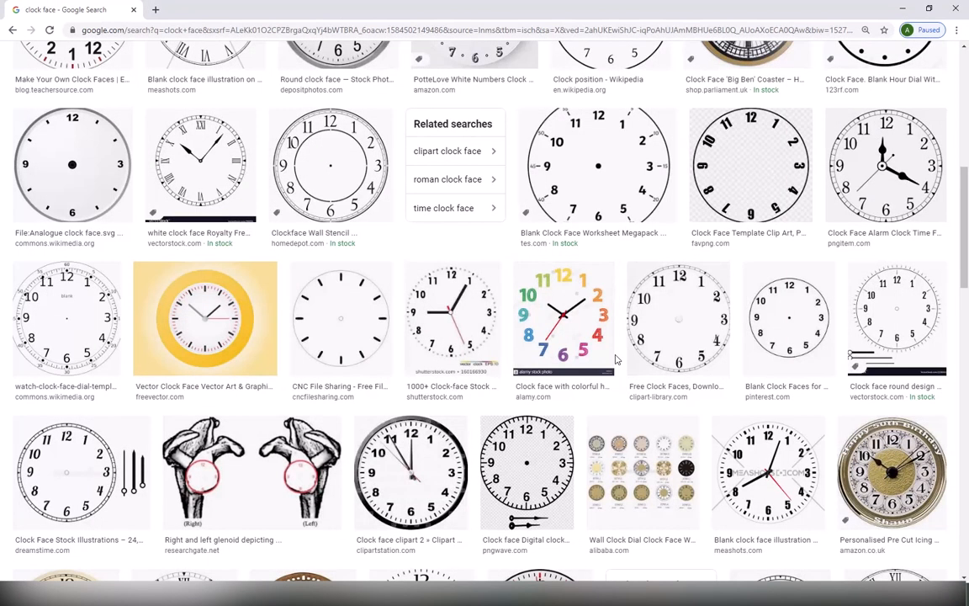
scroll(613, 359, "up", 5)
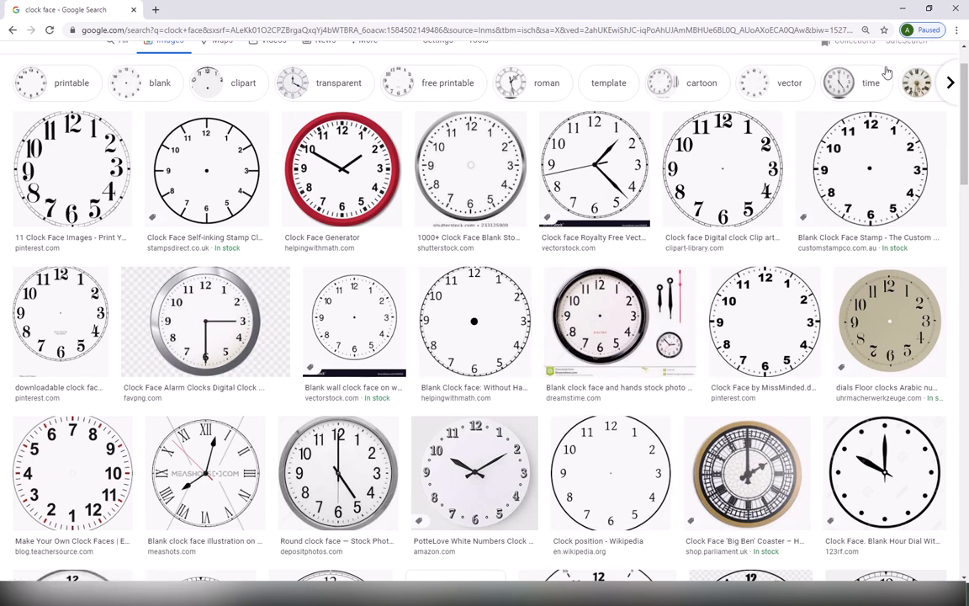
key("alt+Tab")
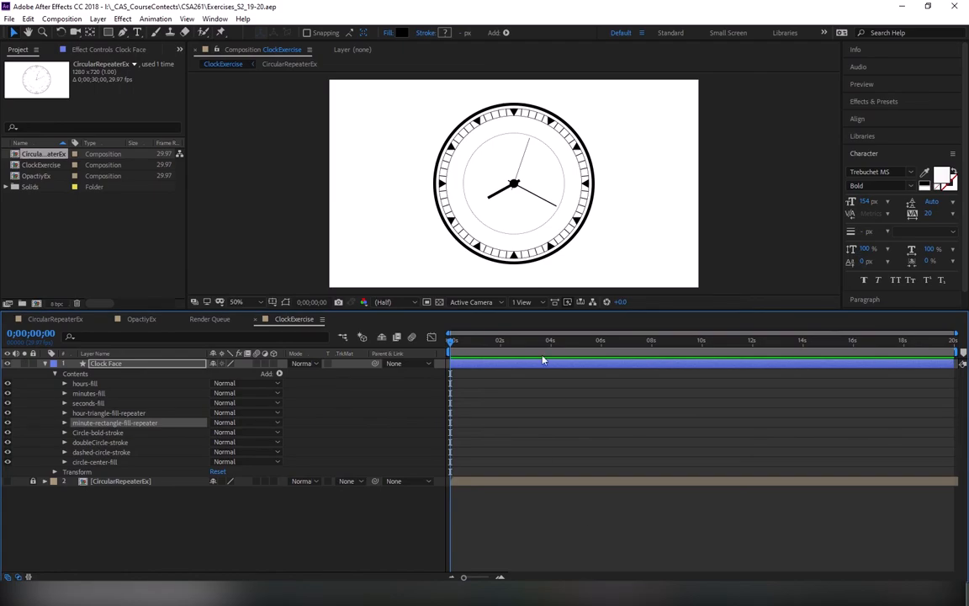